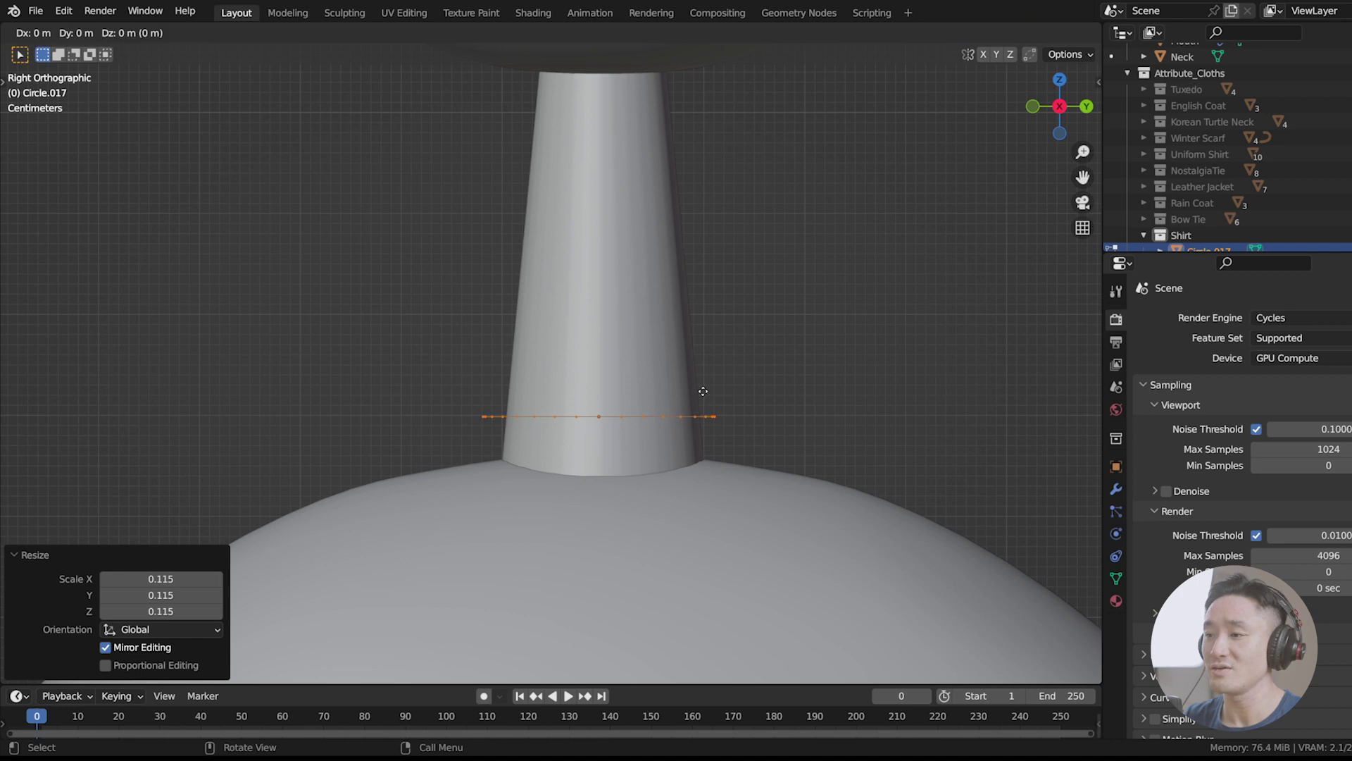
Step: Extrude the circle about 0.093 m up along Z and lower the band's front bottom vertices about 0.067 m onto the body
key(z)
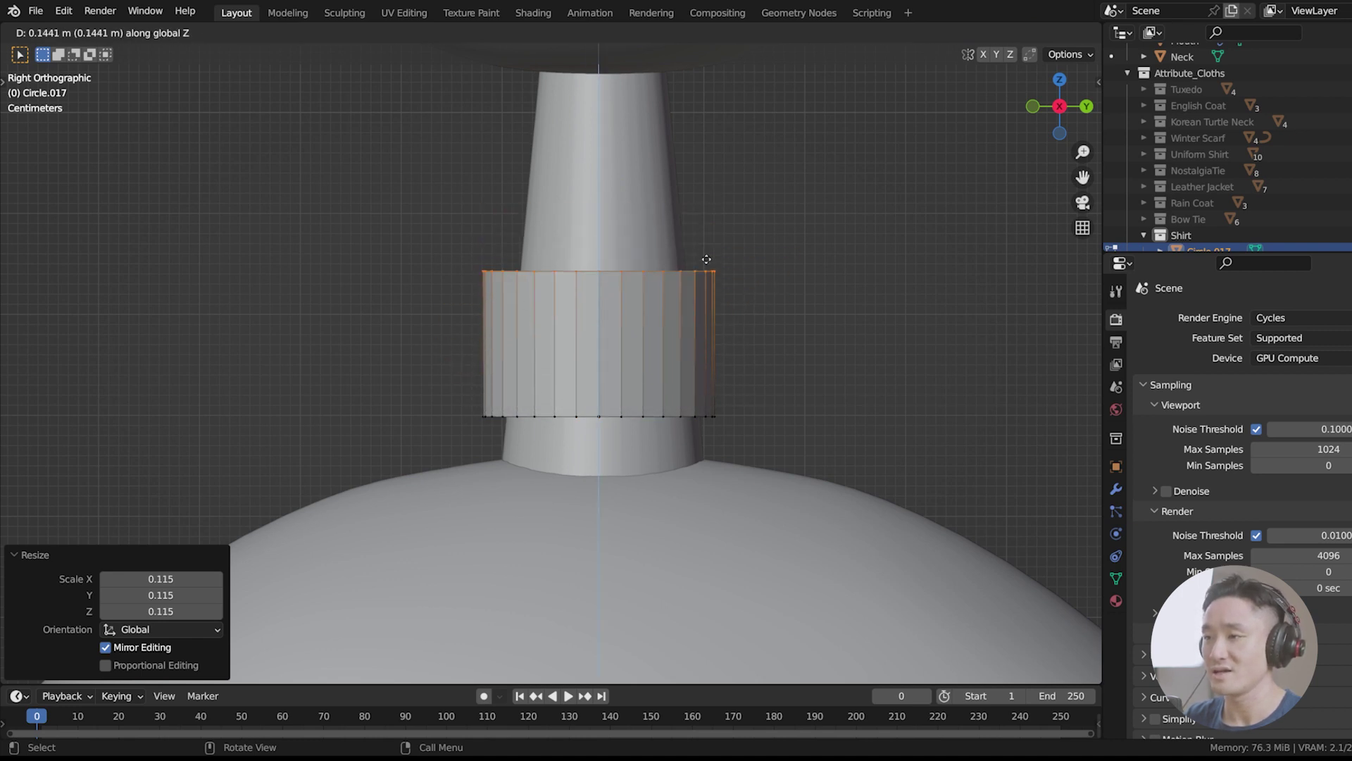
click(701, 298)
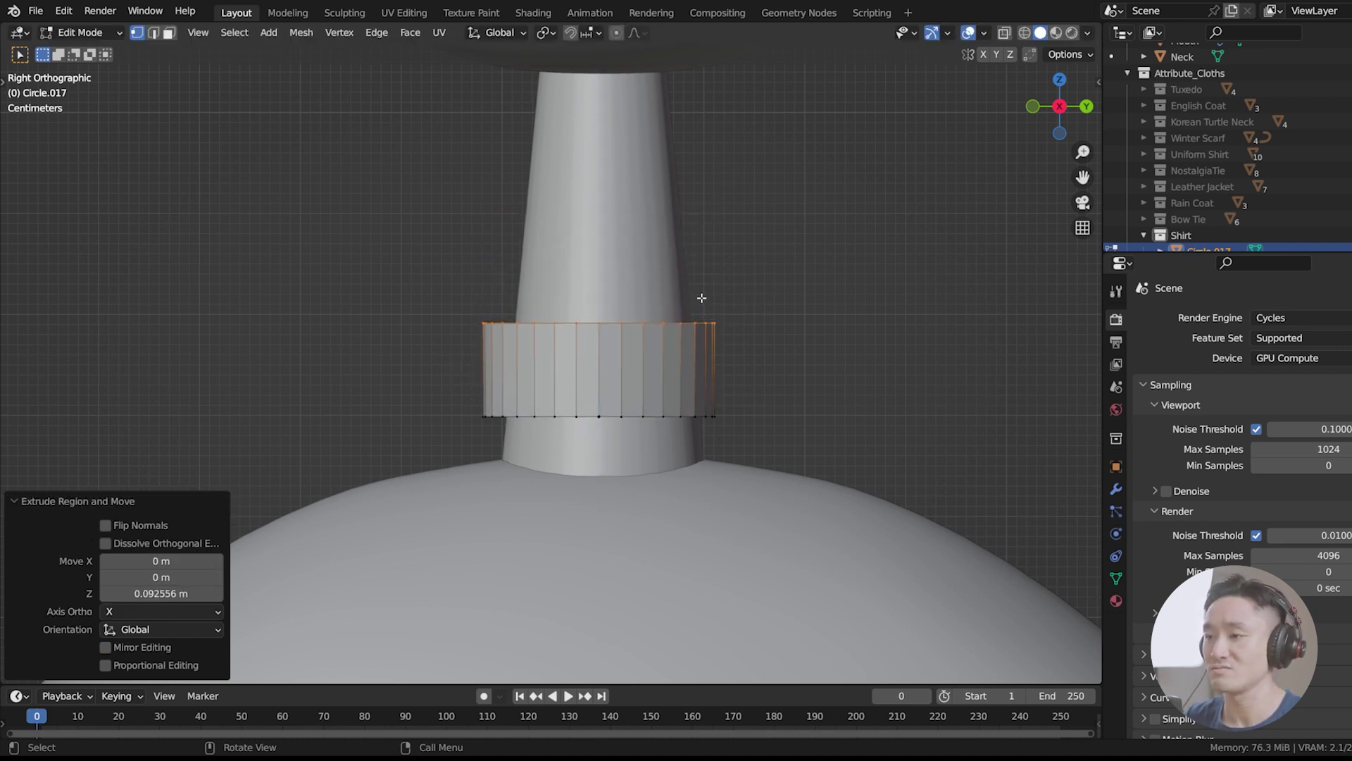
drag(451, 399, 854, 469)
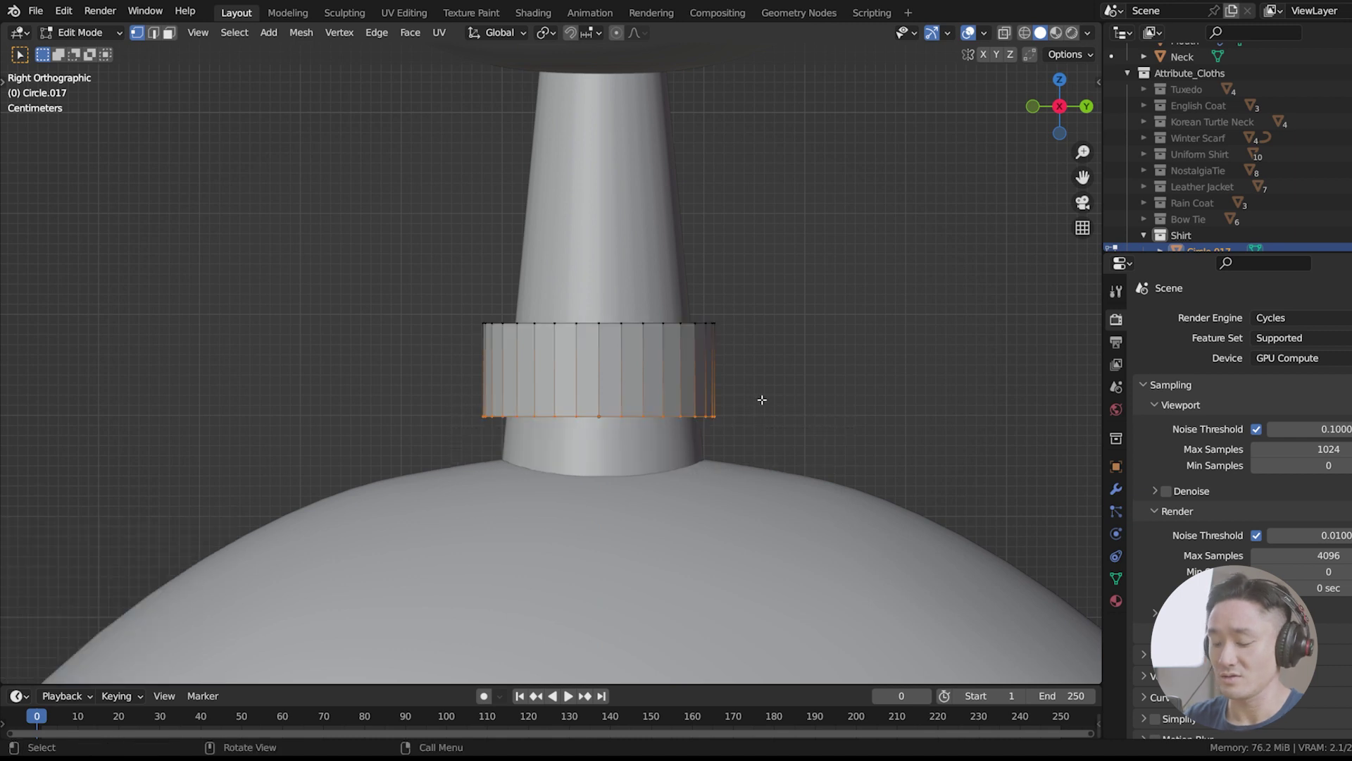
key(e)
key(z)
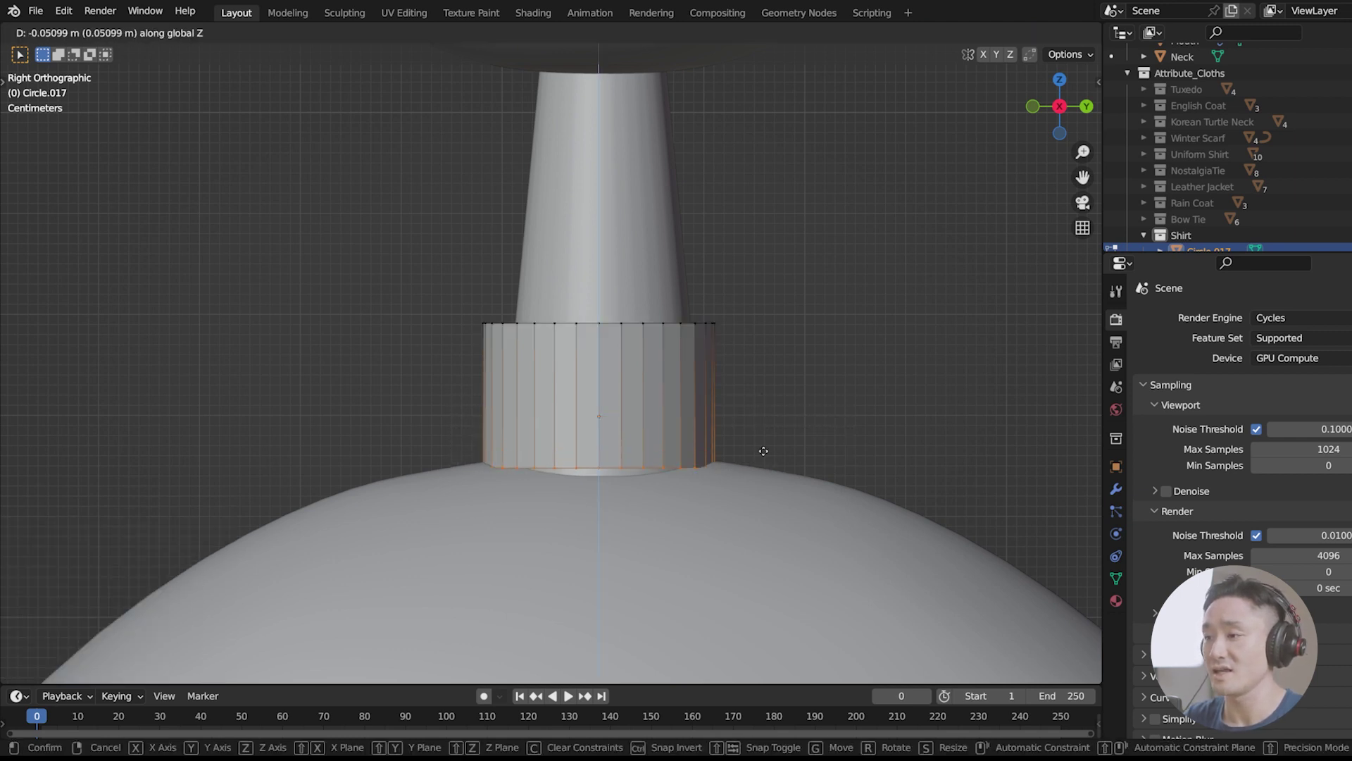
click(767, 467)
middle_drag(760, 458, 768, 446)
key(KP_3)
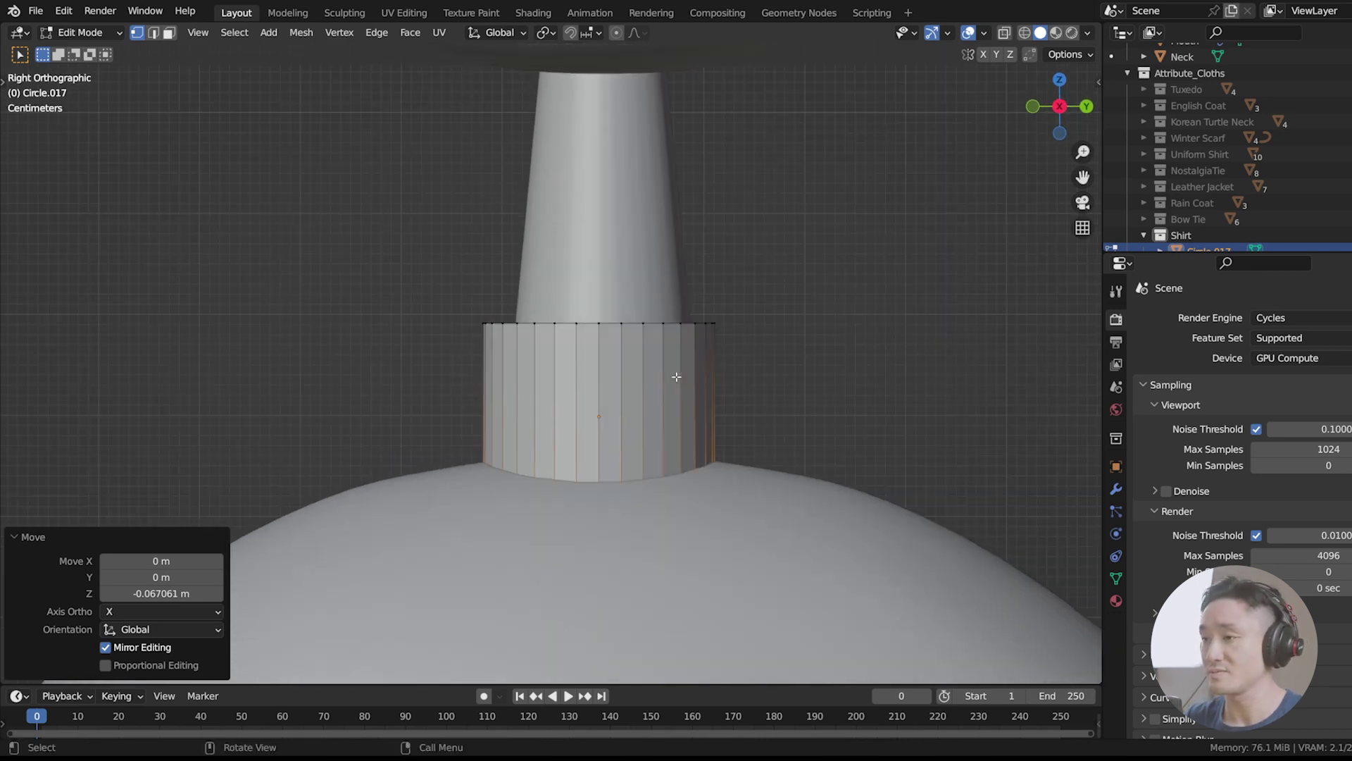
Step: Select the collar band's entire top ring, extrude it in place and scale it outward to about 1.193 as a flat rim
middle_drag(694, 289, 705, 332)
scroll(442, 201, up, 3)
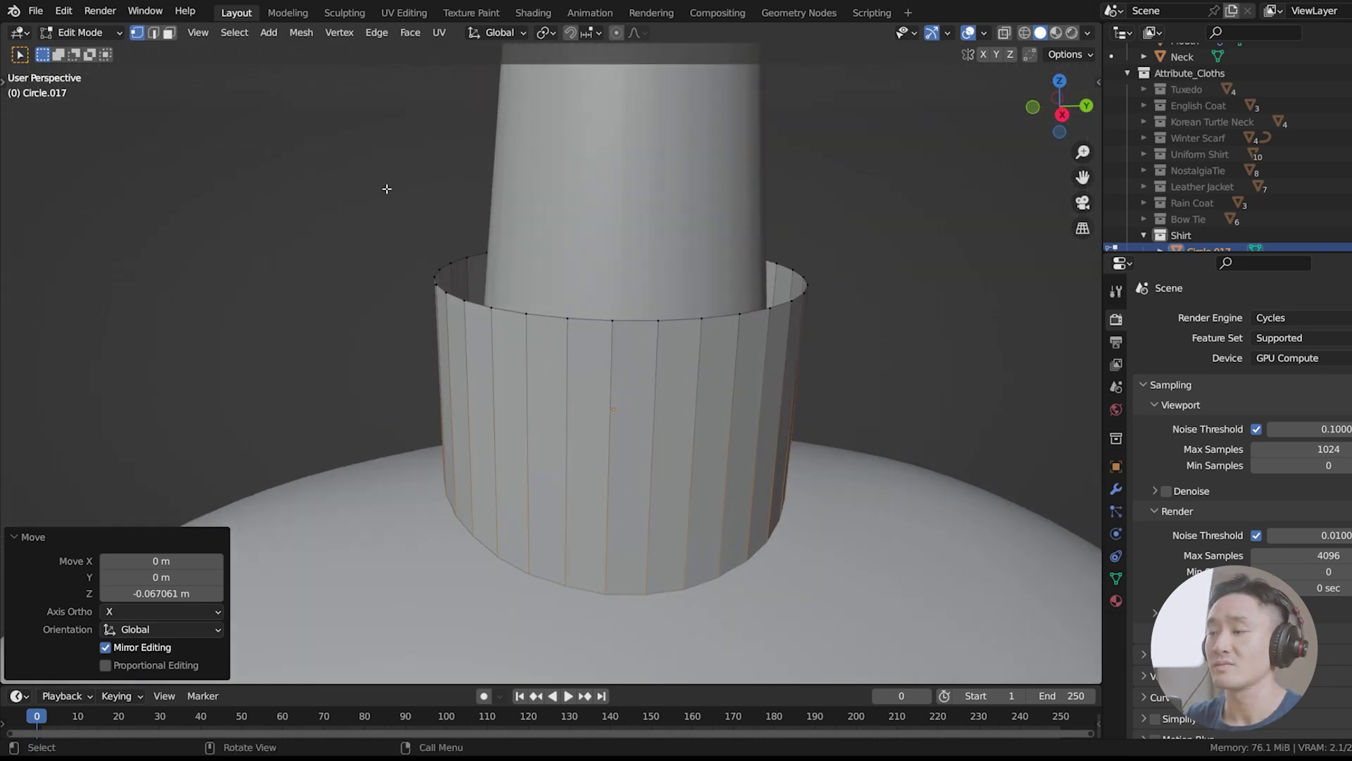
click(1003, 33)
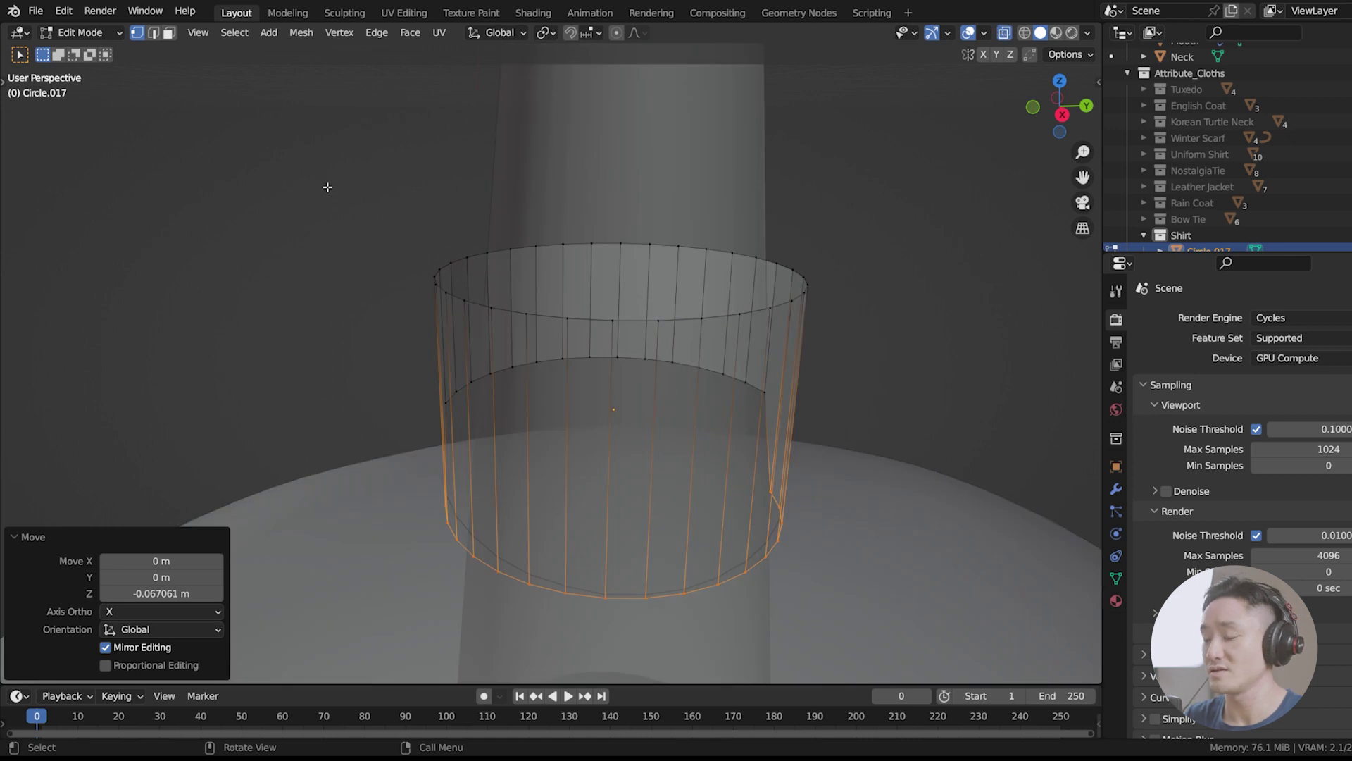
key(KP_3)
drag(329, 183, 866, 354)
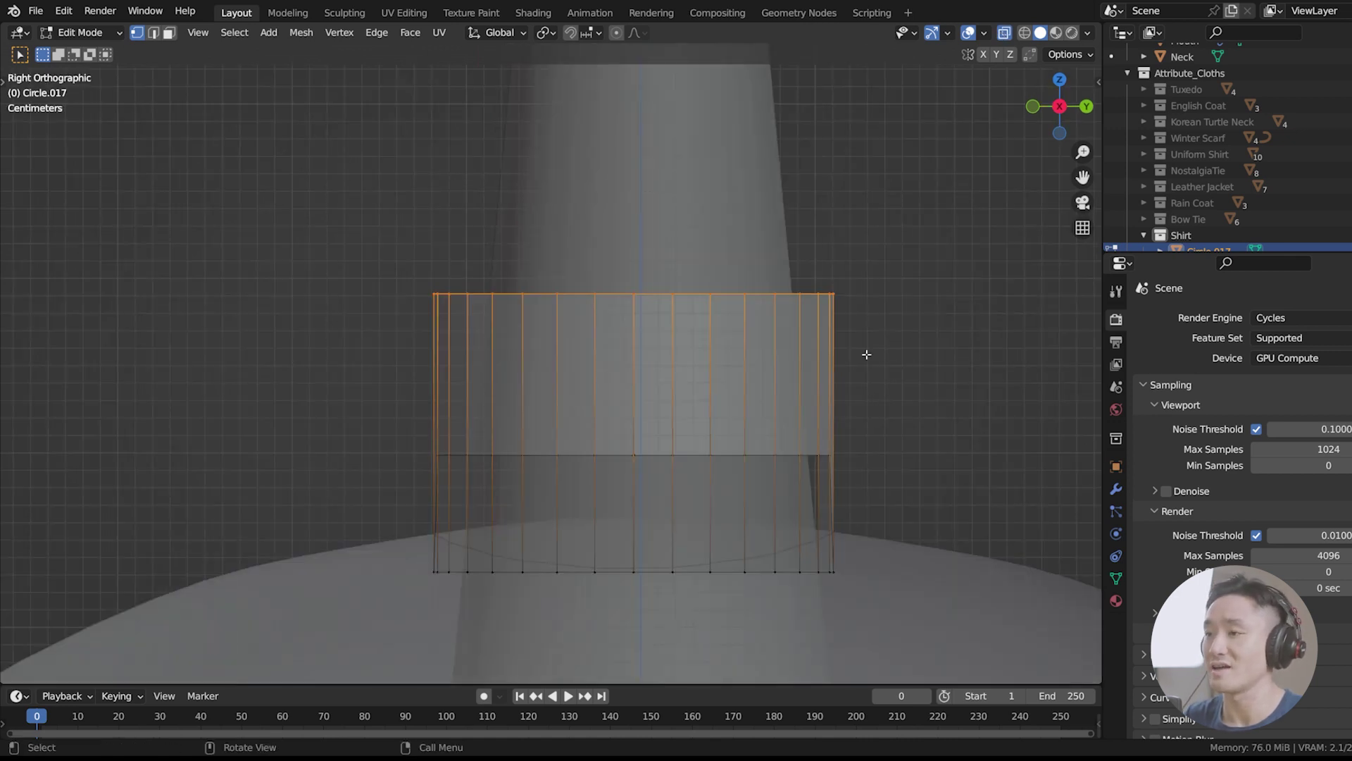
middle_drag(835, 287, 996, 72)
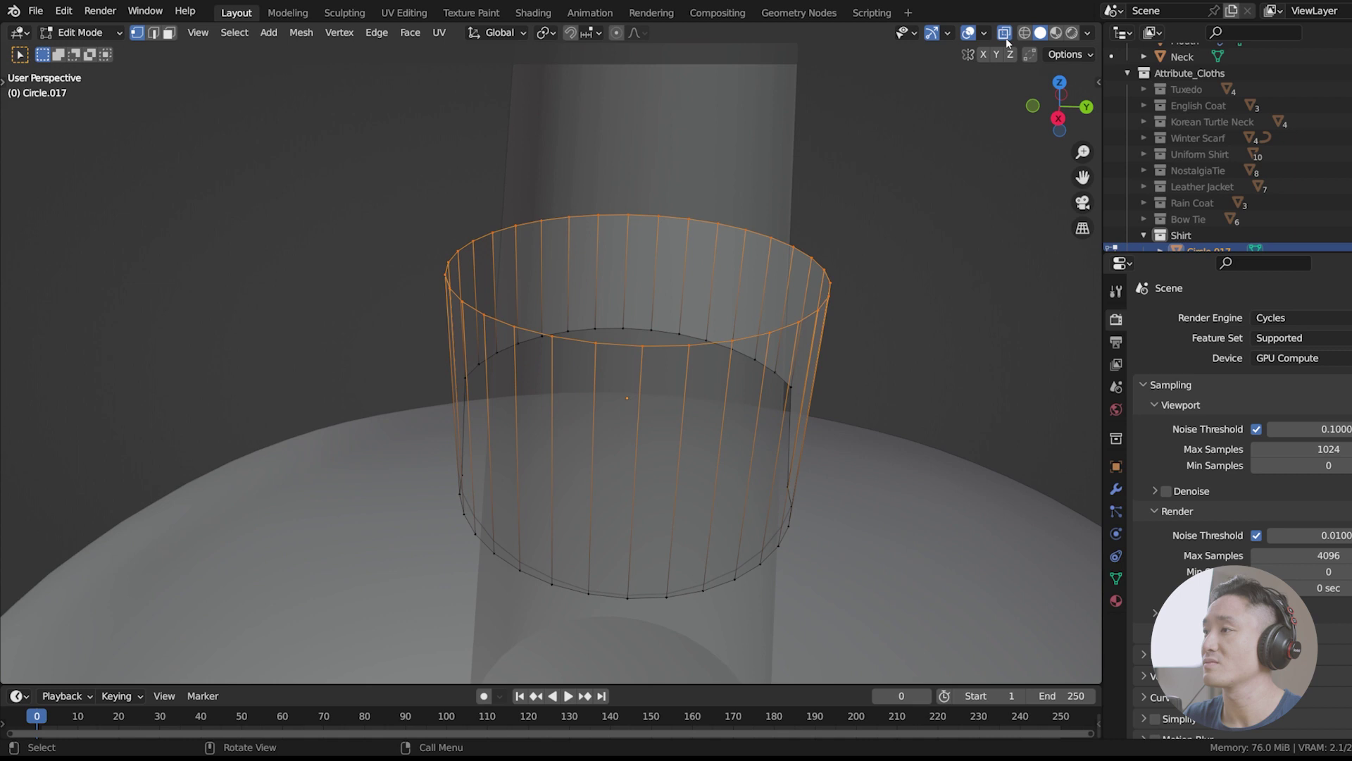
click(1005, 40)
scroll(876, 239, down, 1)
key(e)
right_click(876, 239)
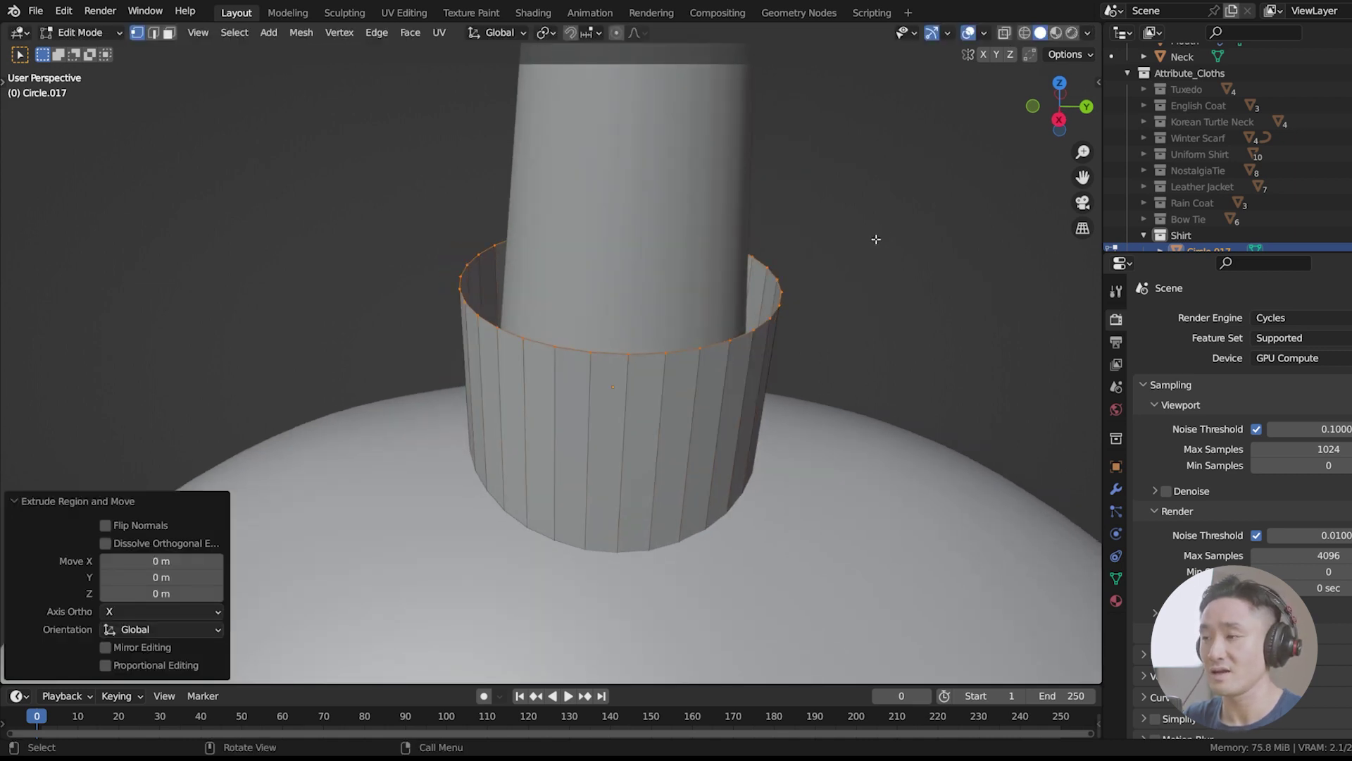
key(s)
click(927, 235)
middle_drag(927, 235, 866, 267)
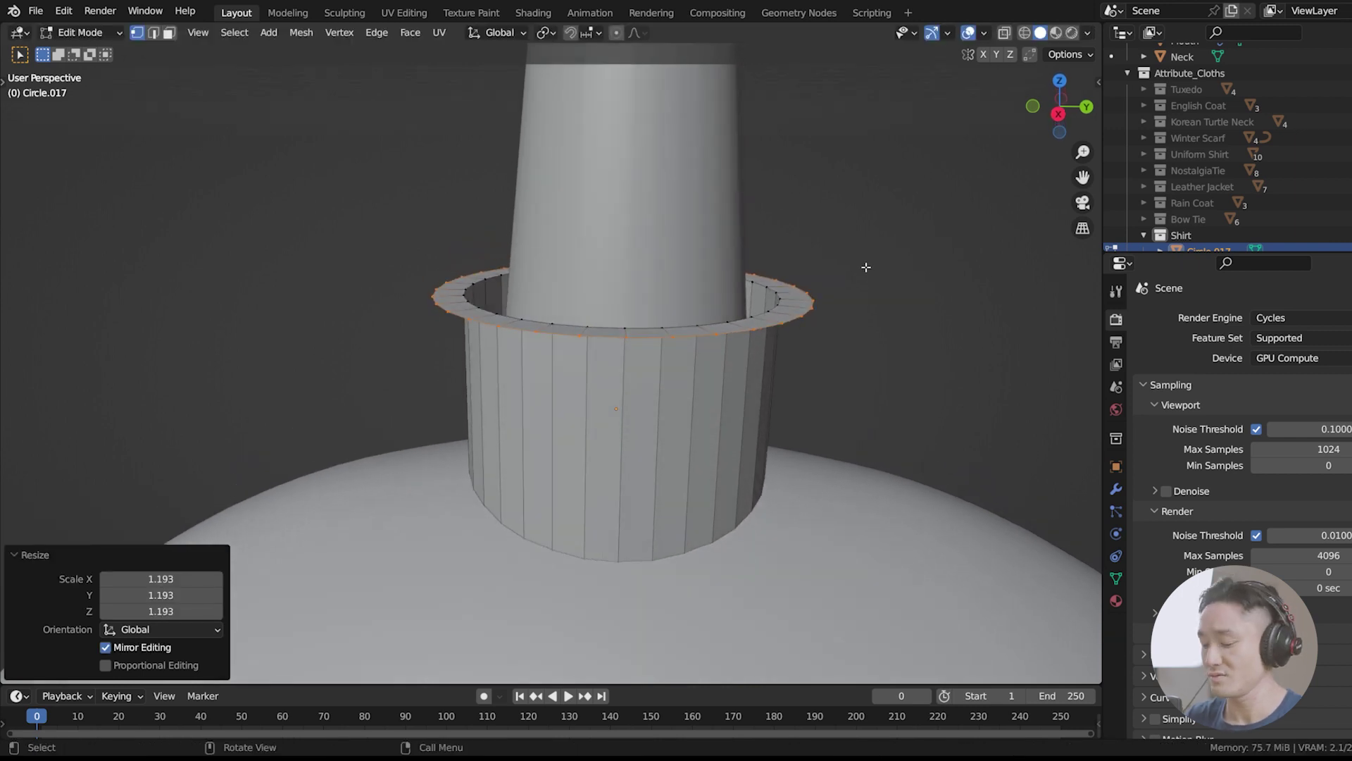
Step: Extrude the rim's outer edge loop about 0.114 m straight down along Z to form the collar's outer flap
key(g)
key(z)
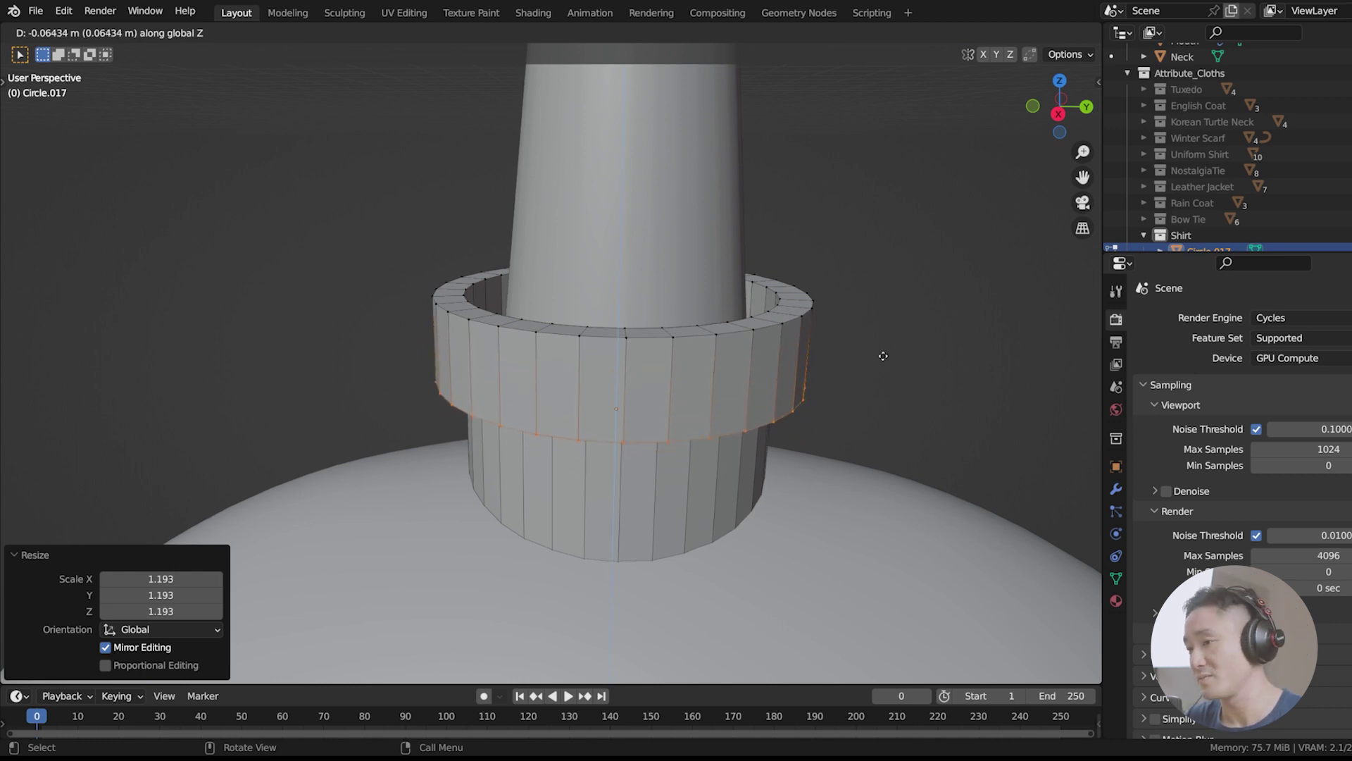
click(881, 414)
middle_drag(881, 414, 860, 367)
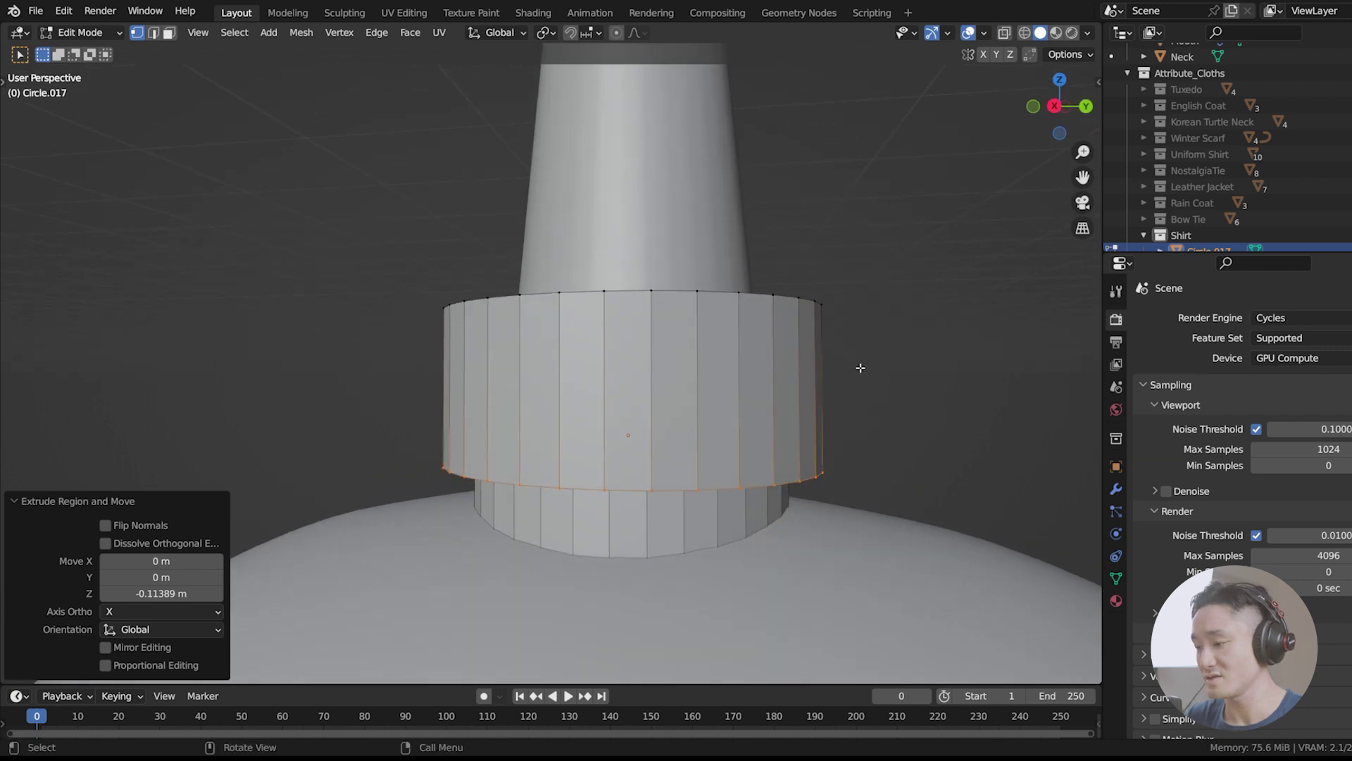
key(KP_3)
scroll(866, 360, down, 3)
key(s)
key(z)
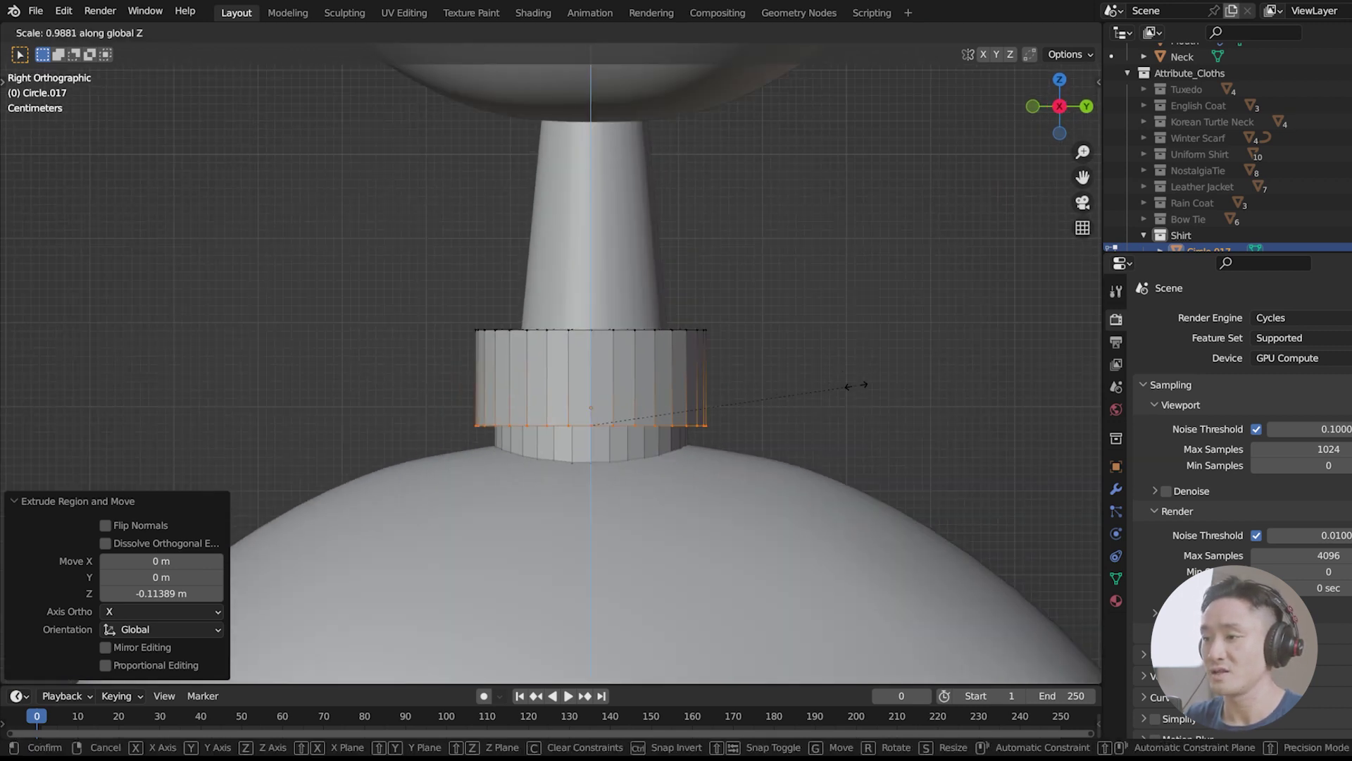
key(Escape)
Step: Lower the flap's bottom loop about 0.019 m along Z and raise it back by about 0.0016 m to fine-tune its height
key(g)
key(z)
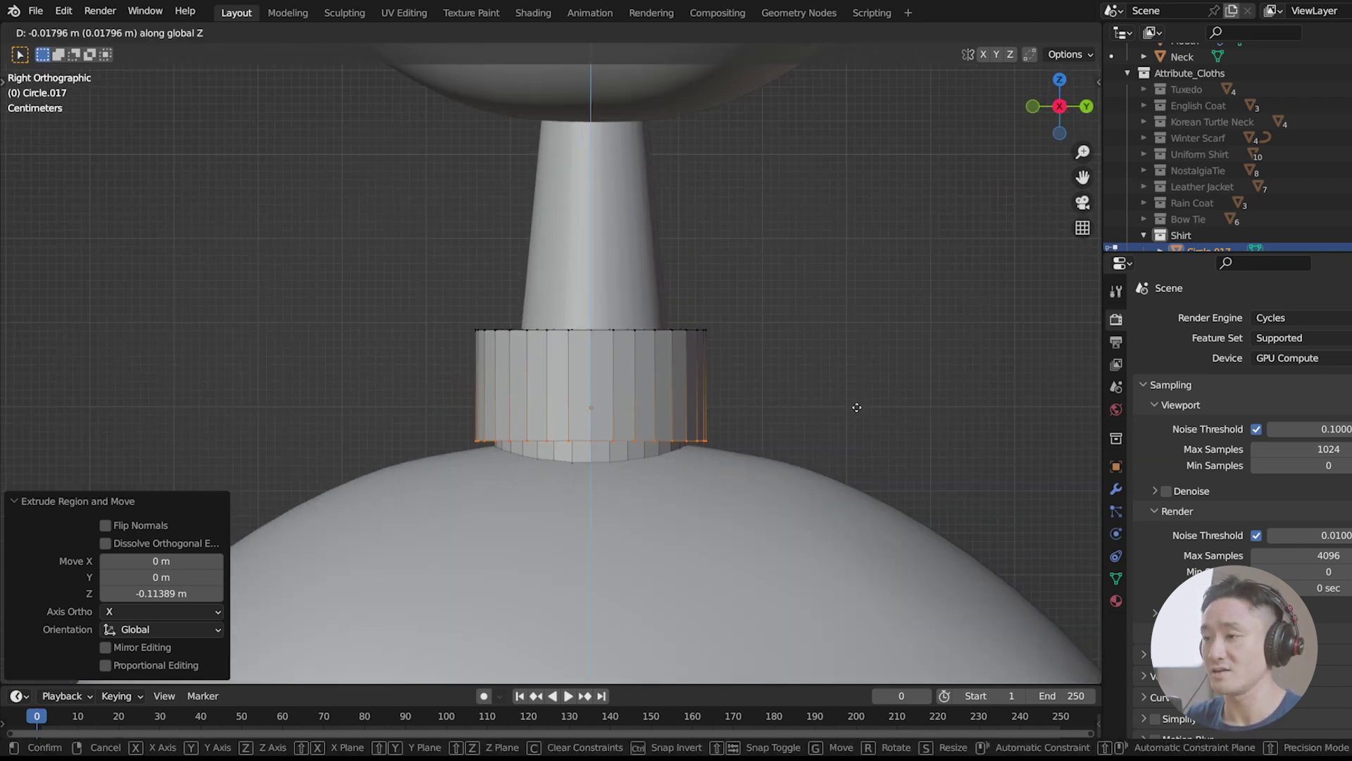
click(857, 408)
scroll(751, 429, up, 3)
middle_drag(751, 429, 641, 464)
key(g)
key(z)
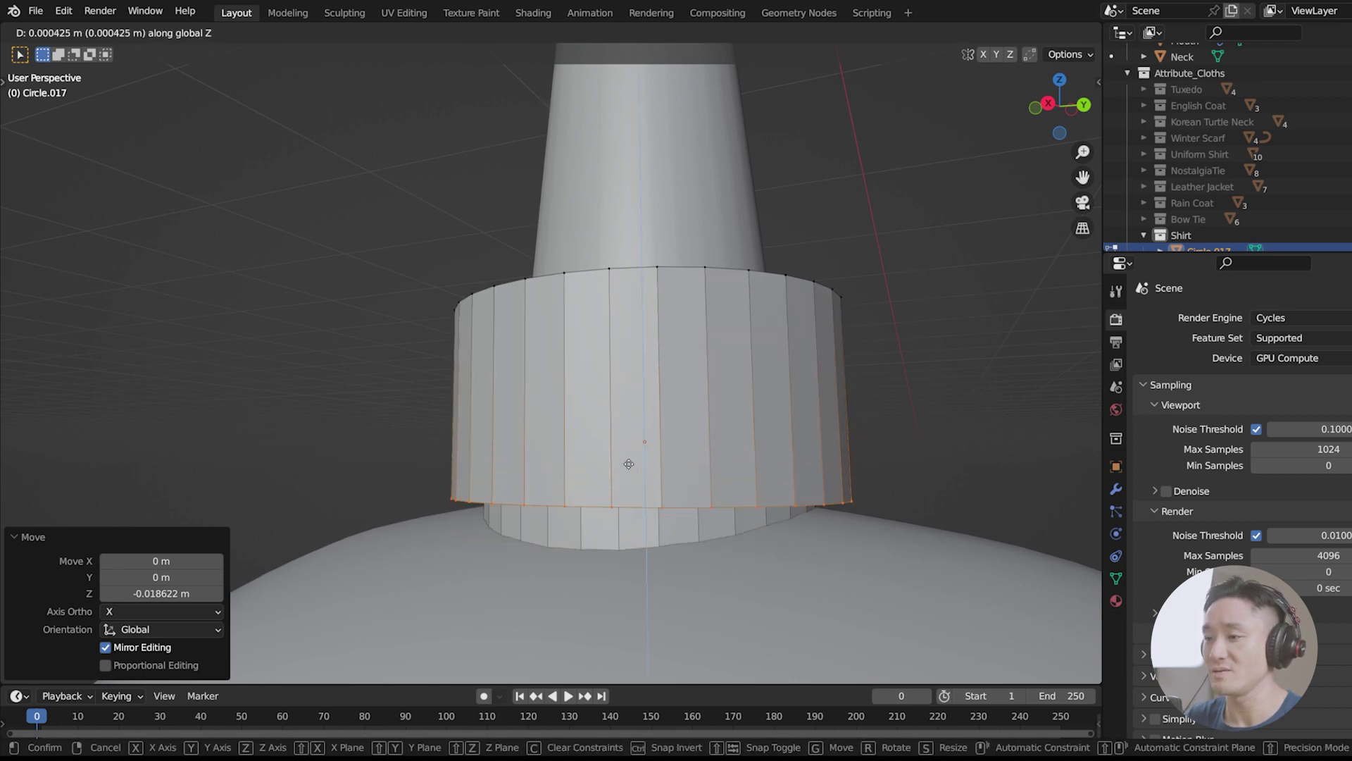
click(638, 466)
middle_drag(638, 466, 659, 459)
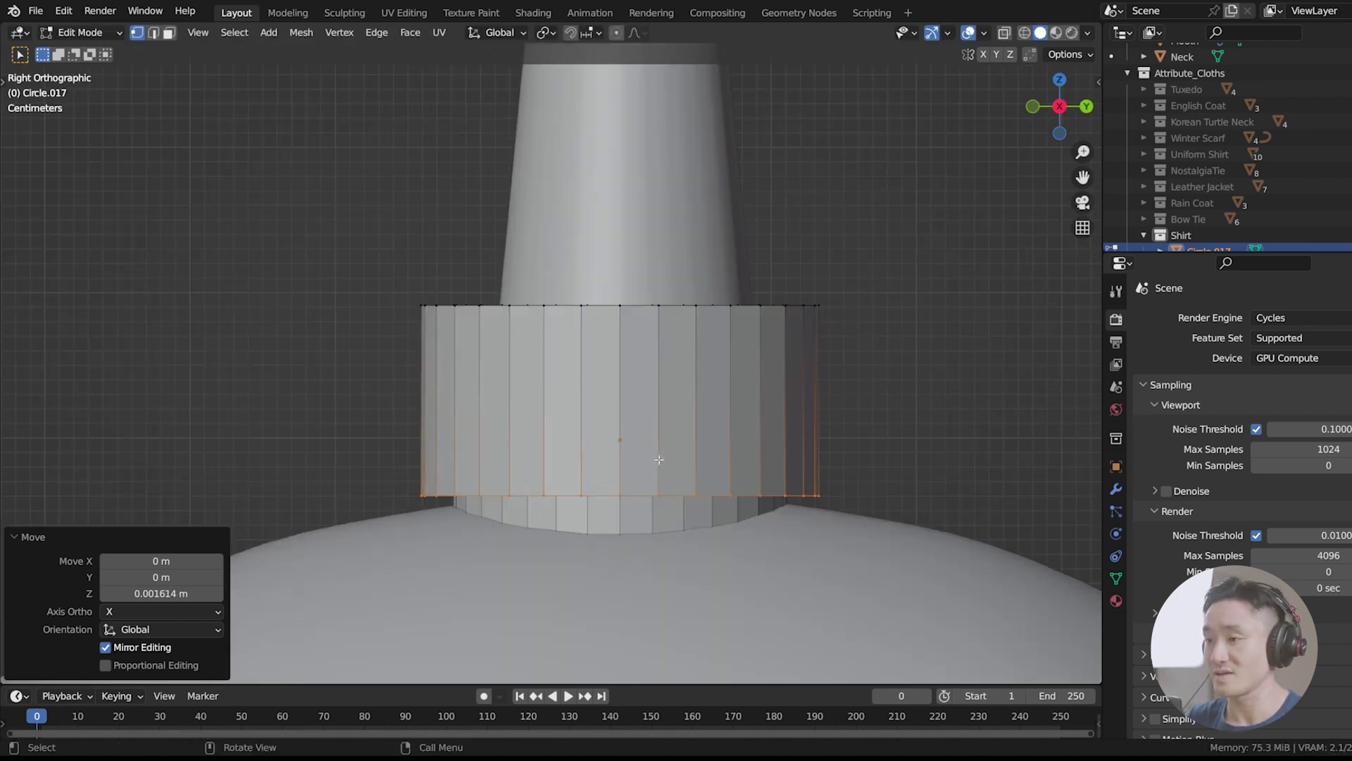
Step: Scale the flap's bottom loop to about 1.435 so the collar flares outward
key(s)
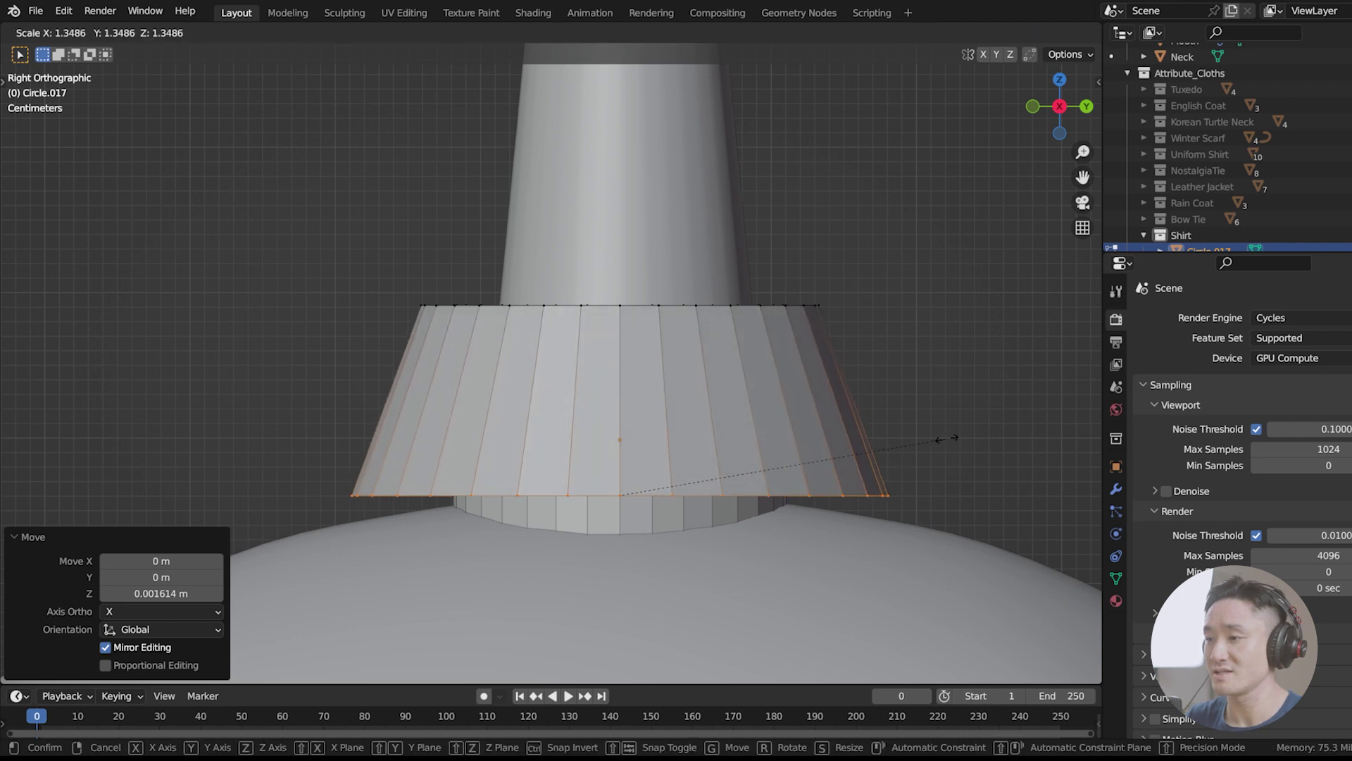
click(966, 437)
middle_drag(966, 437, 710, 456)
scroll(663, 494, down, 4)
scroll(770, 410, up, 1)
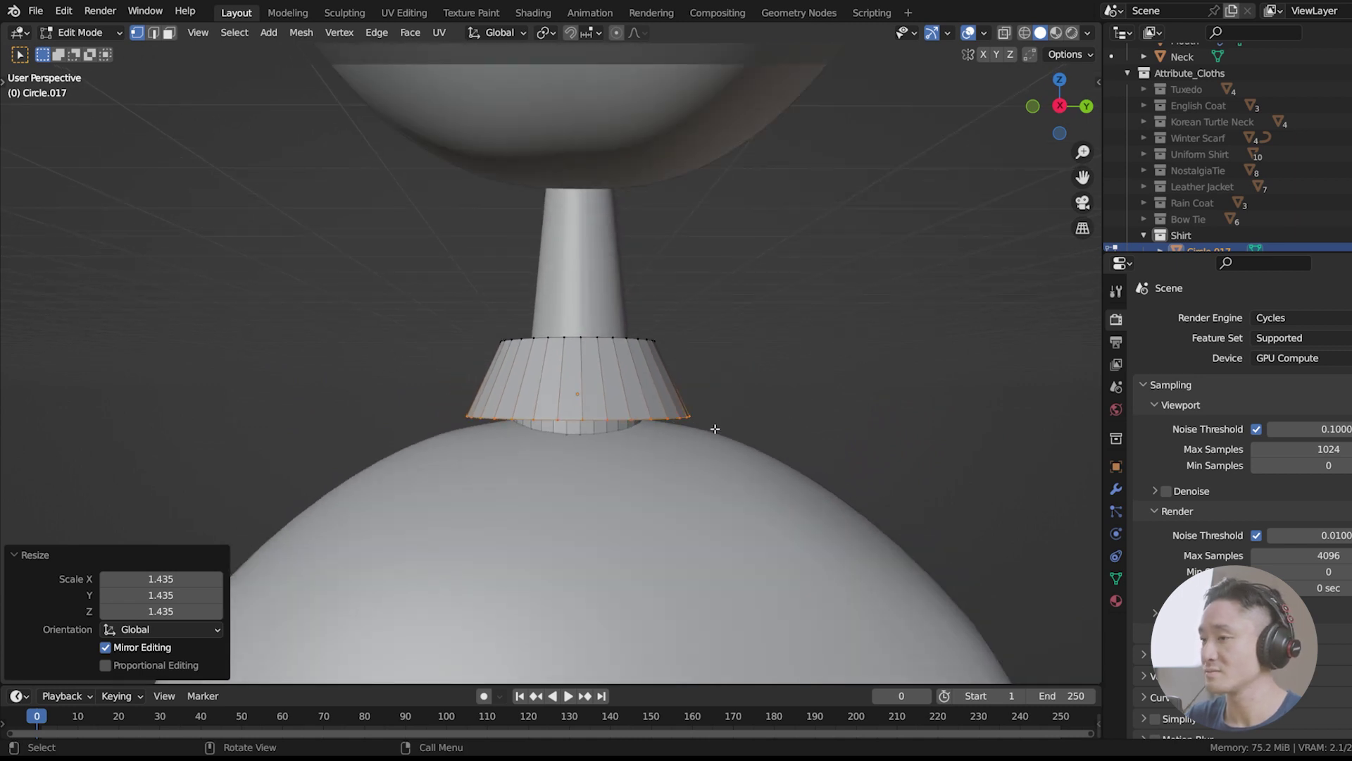
Step: Leave mesh editing, duplicate the body in place and put the copy in the Shirt collection
key(Tab)
click(676, 476)
middle_drag(782, 369, 831, 352)
scroll(1164, 193, down, 1)
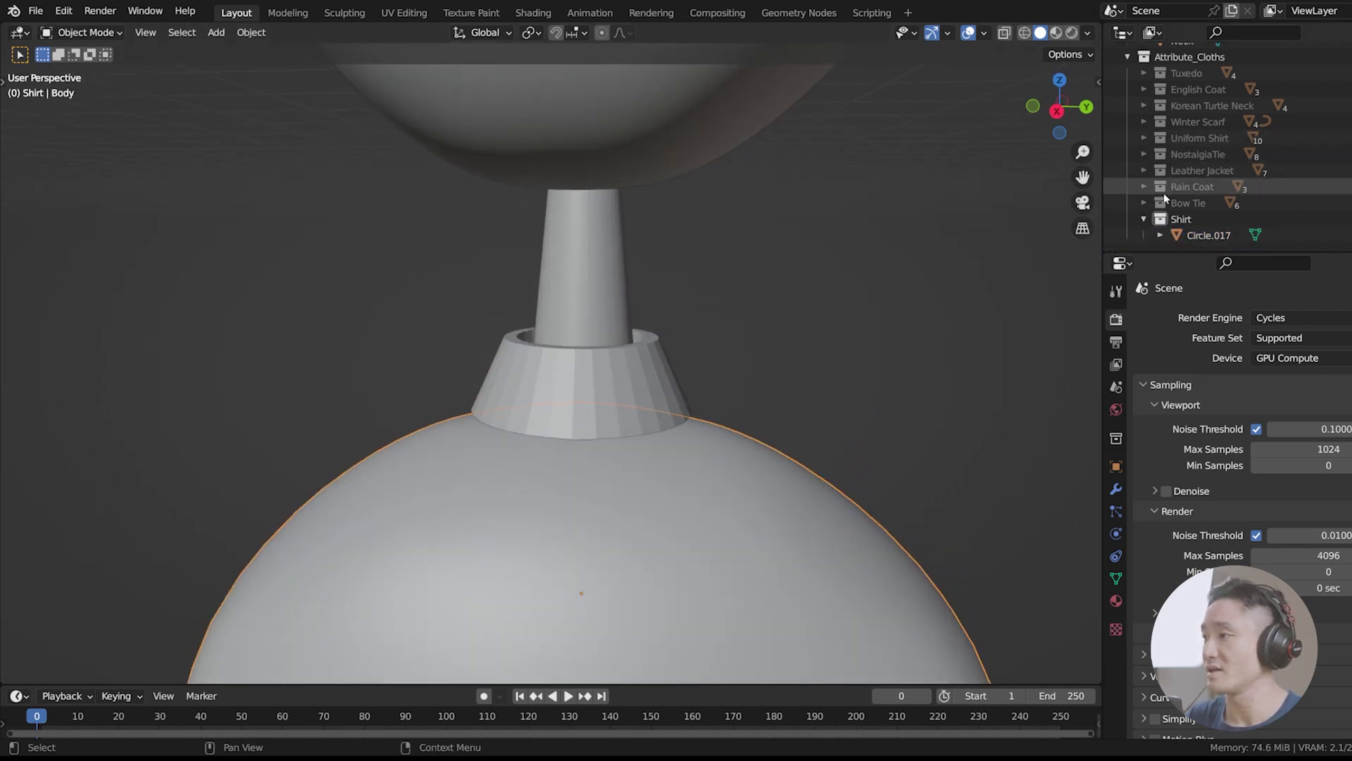
scroll(645, 470, down, 4)
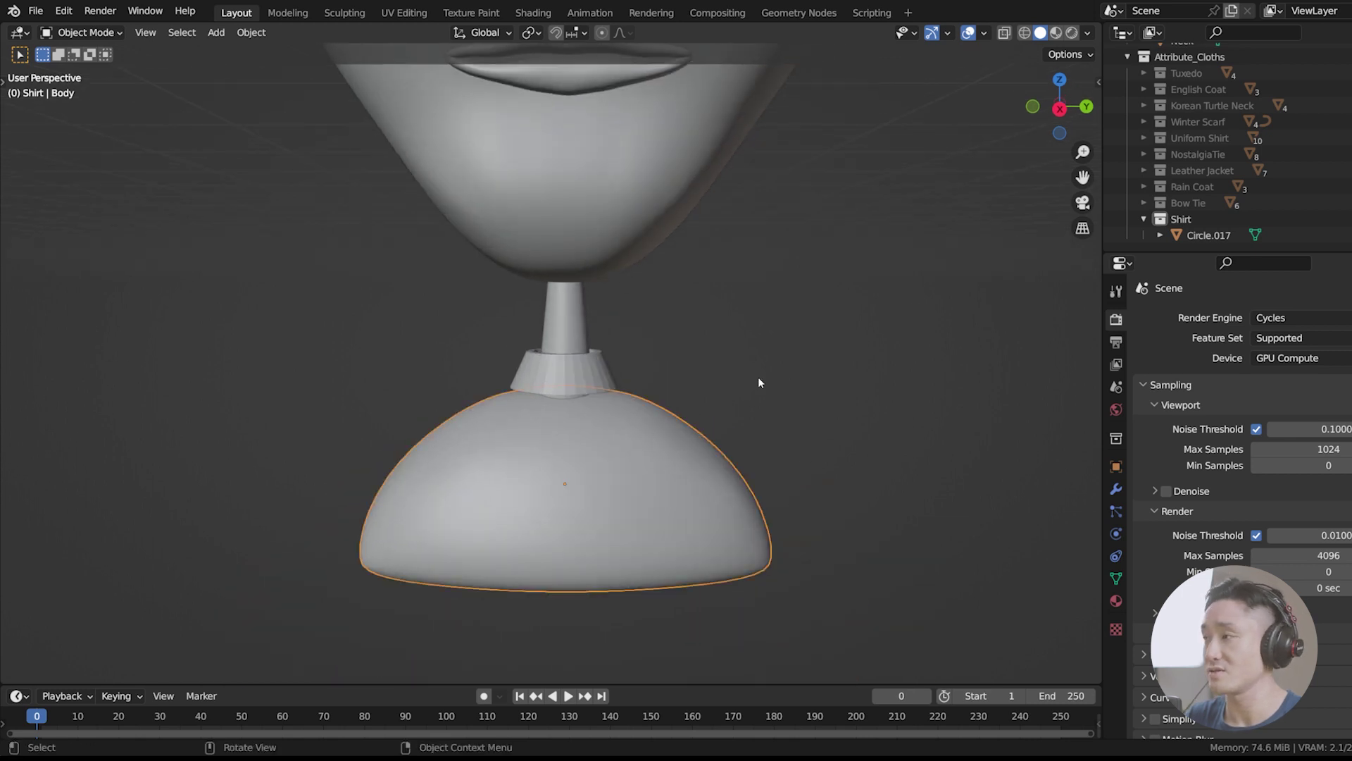
scroll(798, 393, up, 7)
scroll(728, 447, down, 7)
scroll(727, 445, up, 1)
key(shift+d)
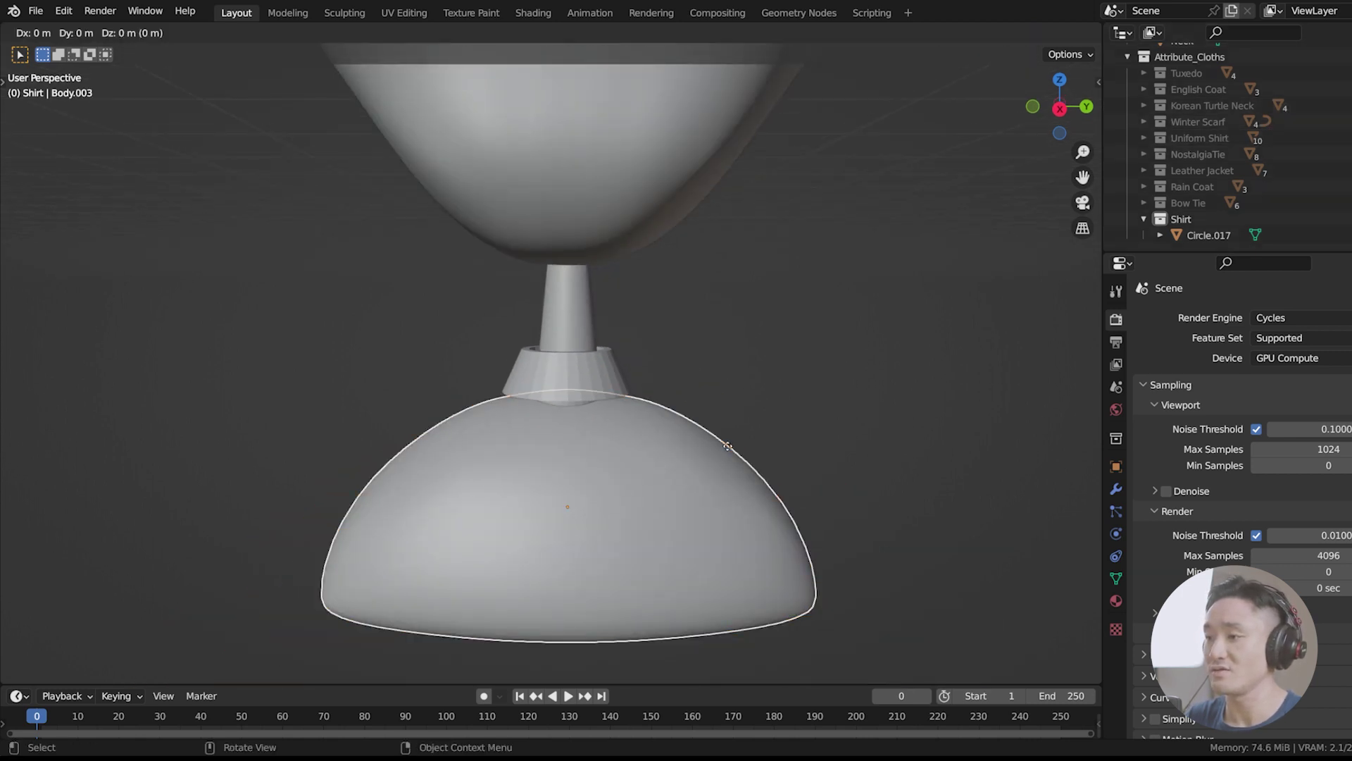
right_click(727, 445)
scroll(1201, 149, up, 5)
drag(1195, 106, 1202, 222)
Step: Scale the whole mesh of the duplicated body up to about 1.004
key(Tab)
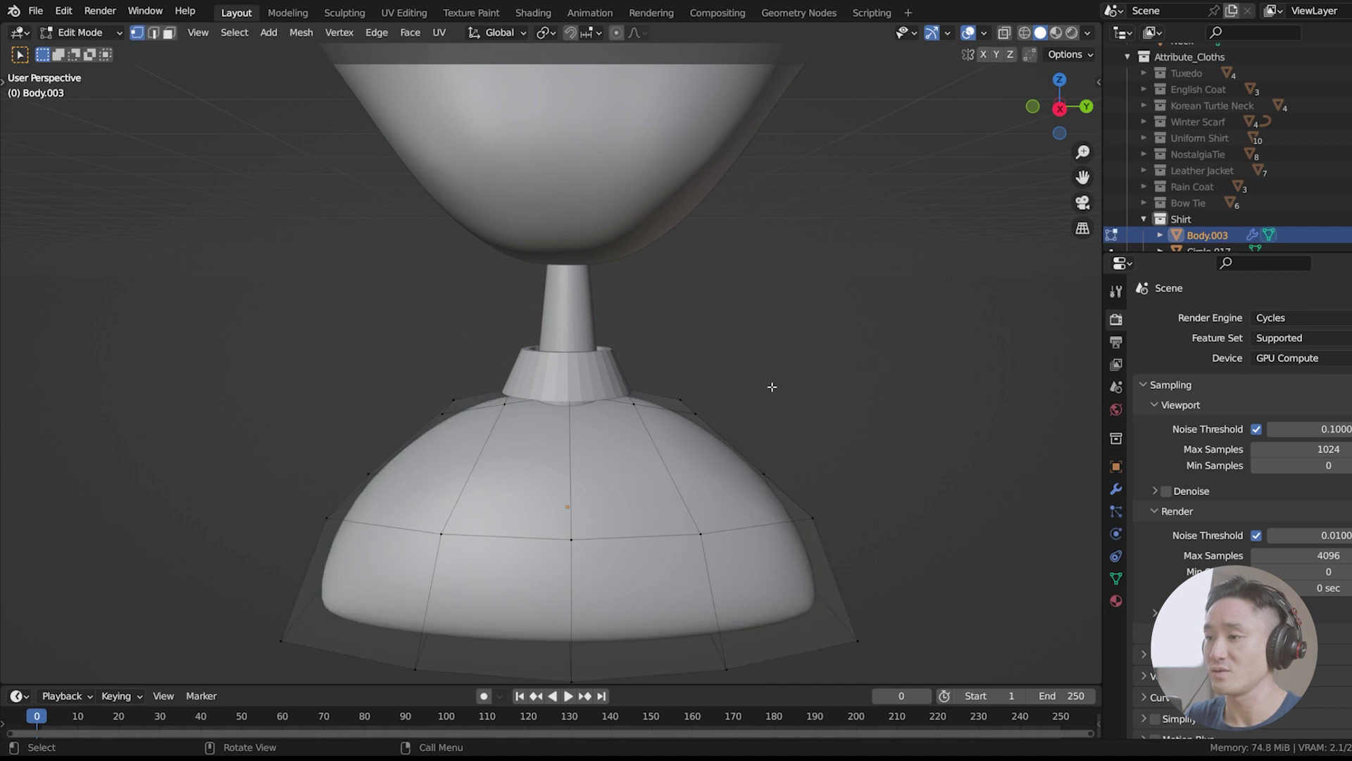
key(a)
middle_drag(770, 383, 839, 350)
key(s)
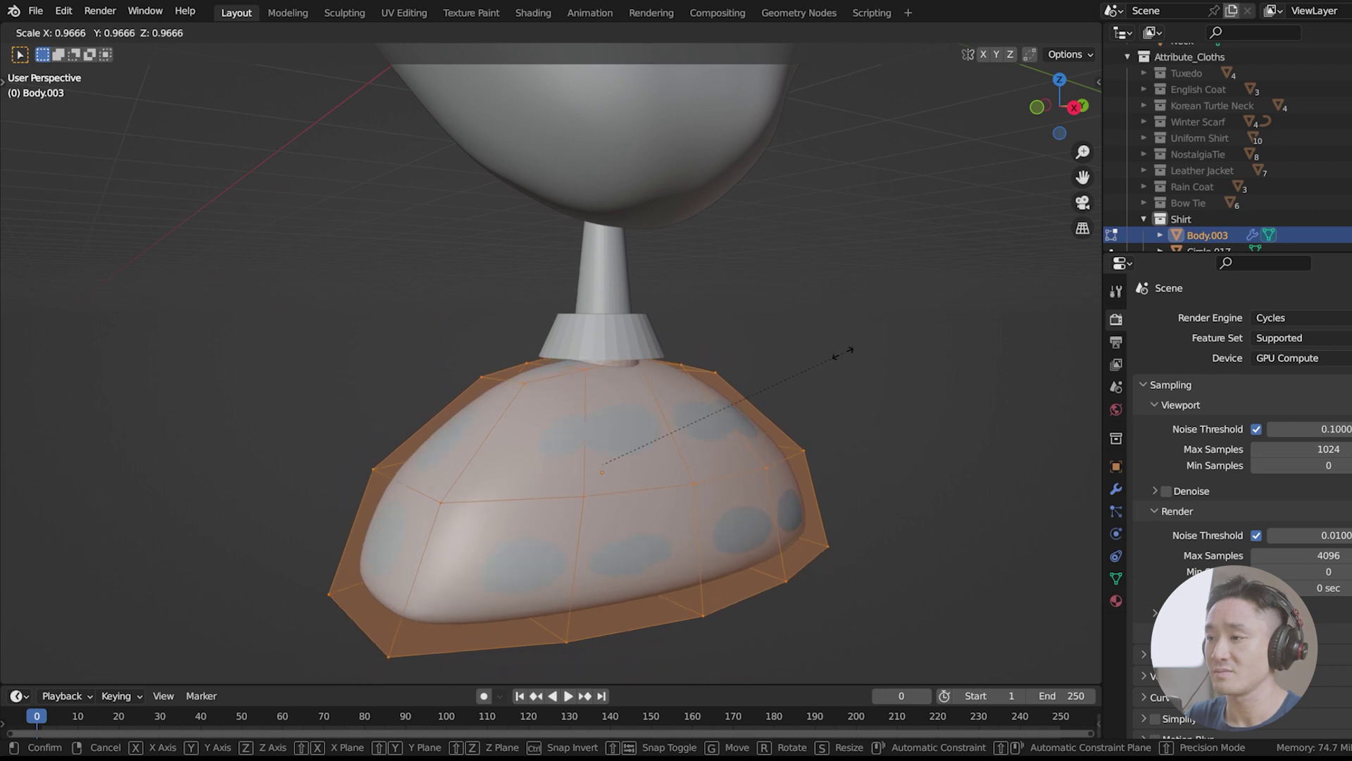
click(854, 350)
middle_drag(854, 350, 799, 344)
Step: Apply the Bevel and Subdivision modifiers on the duplicated body in object mode
click(1116, 489)
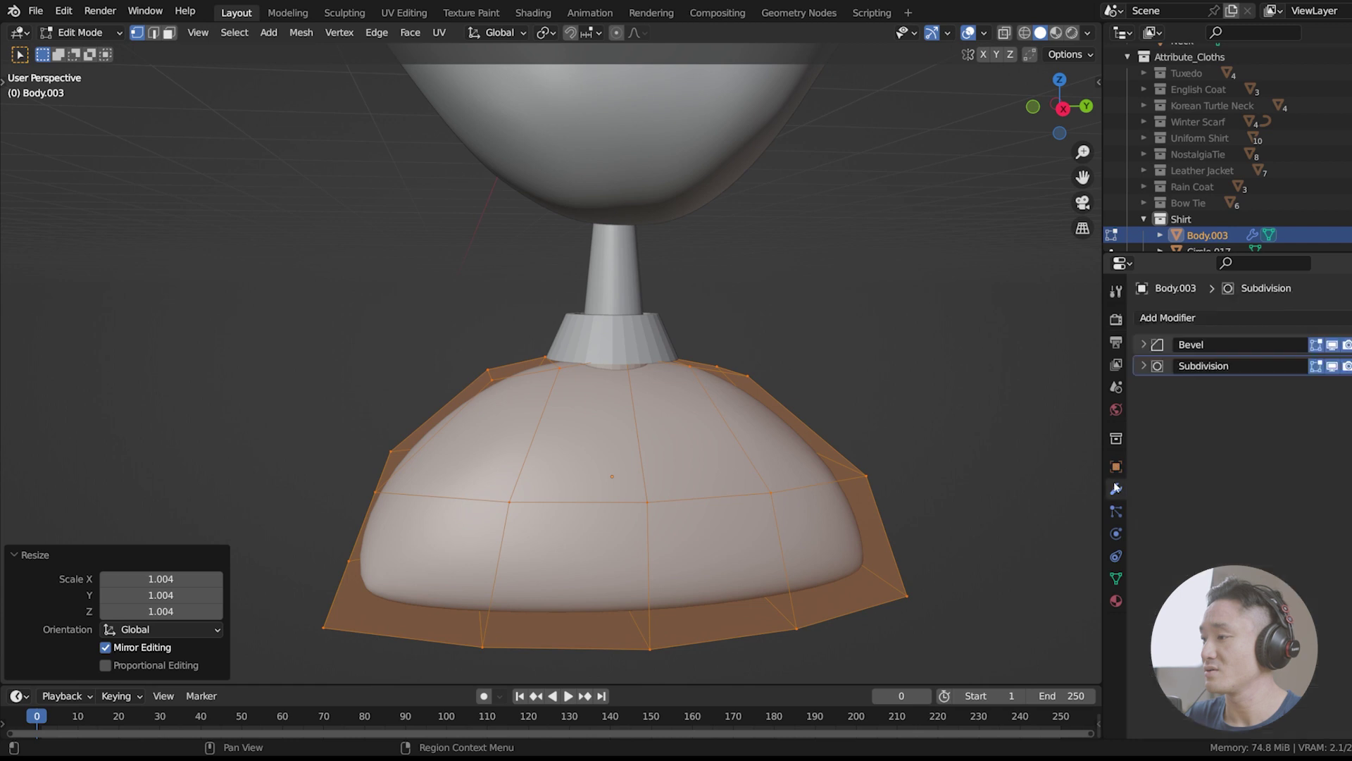
right_click(1283, 362)
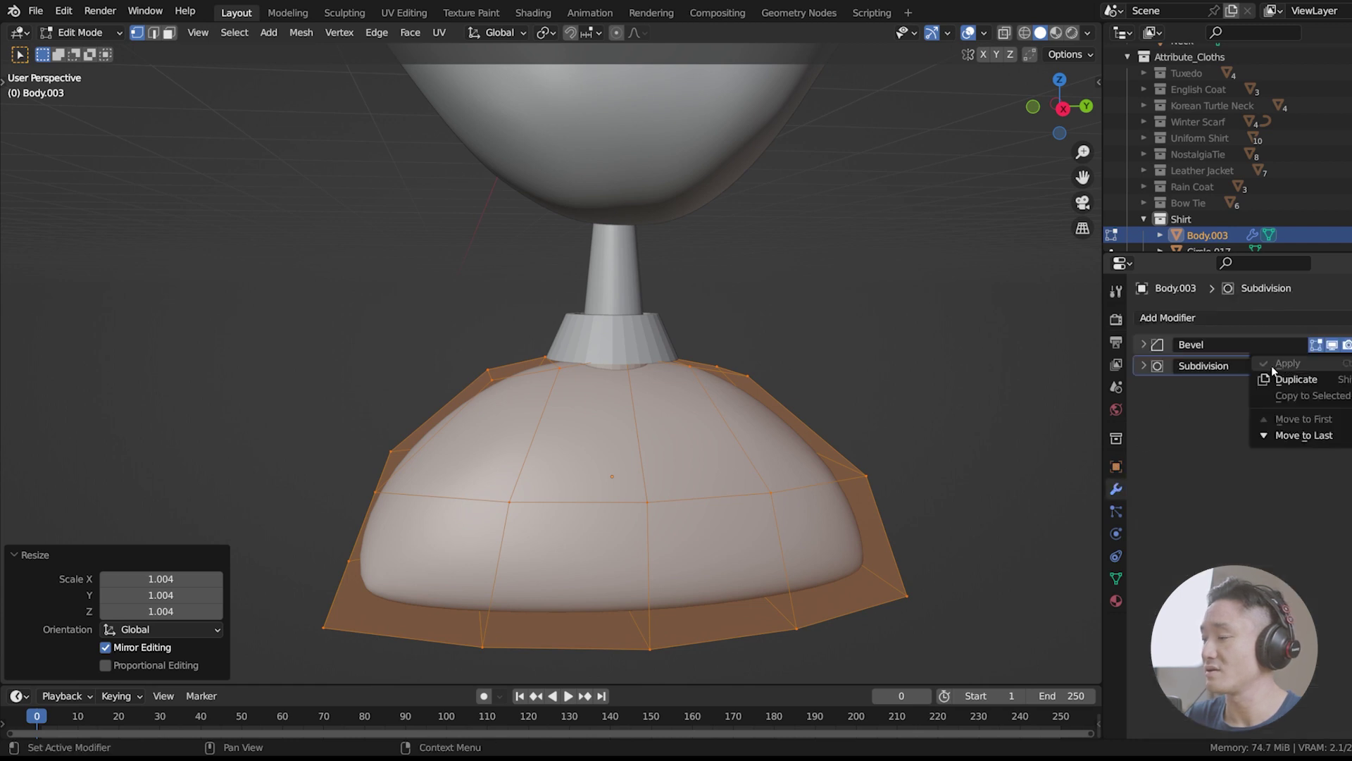
key(Tab)
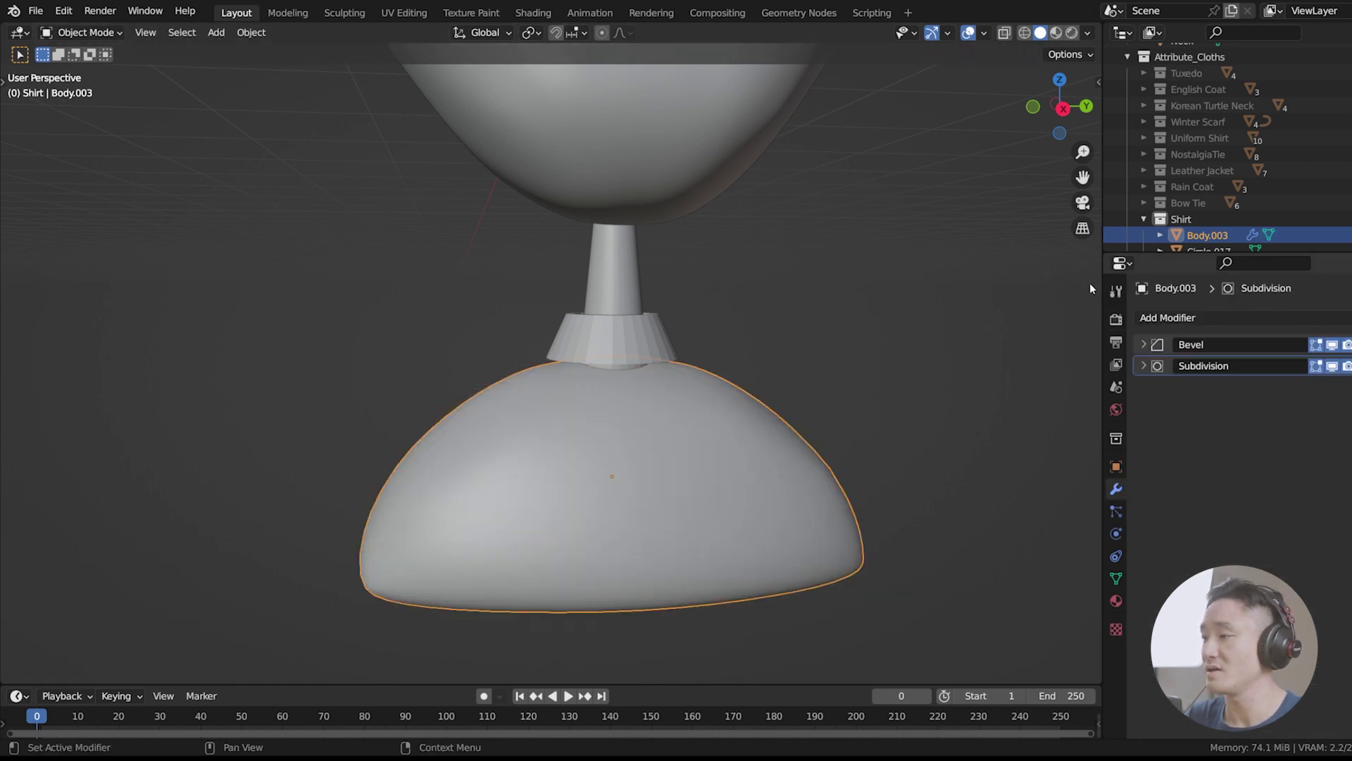
click(1351, 345)
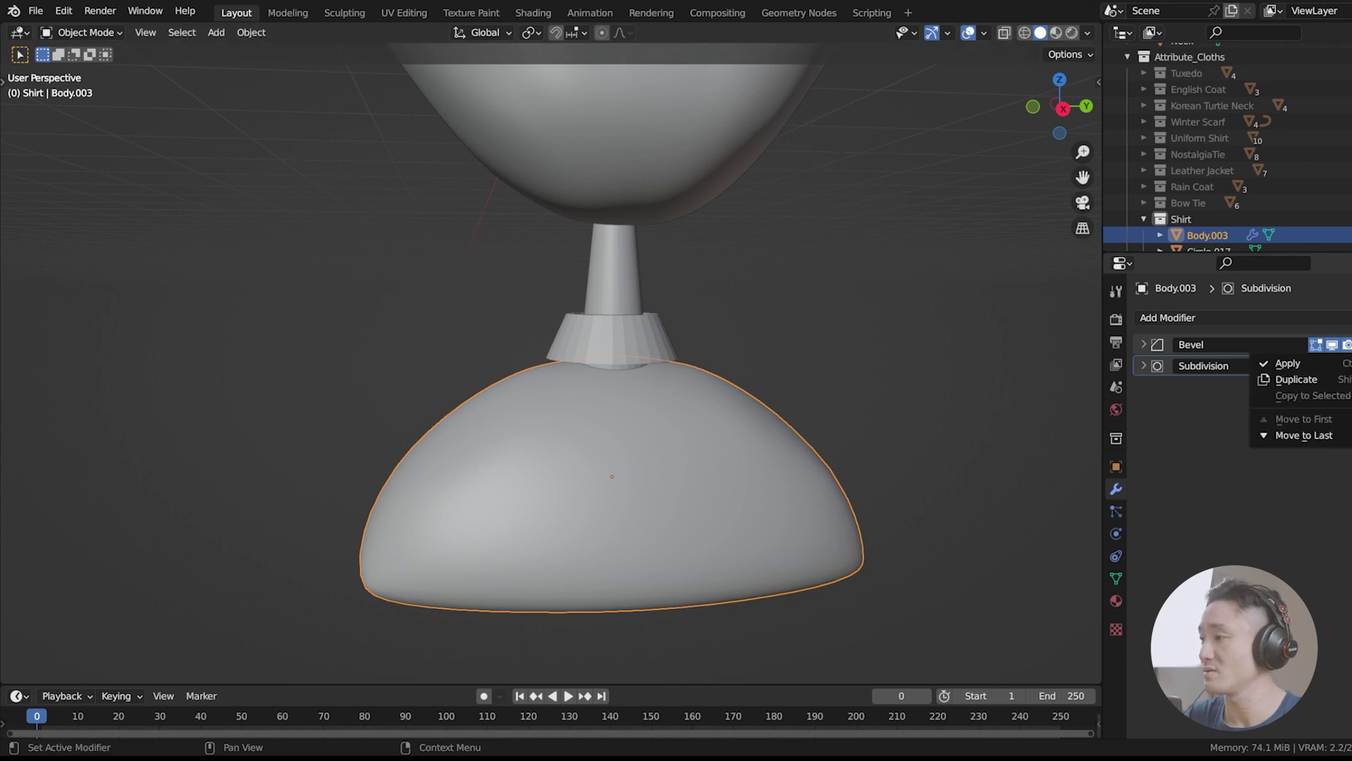
click(1345, 363)
click(1351, 344)
click(1344, 362)
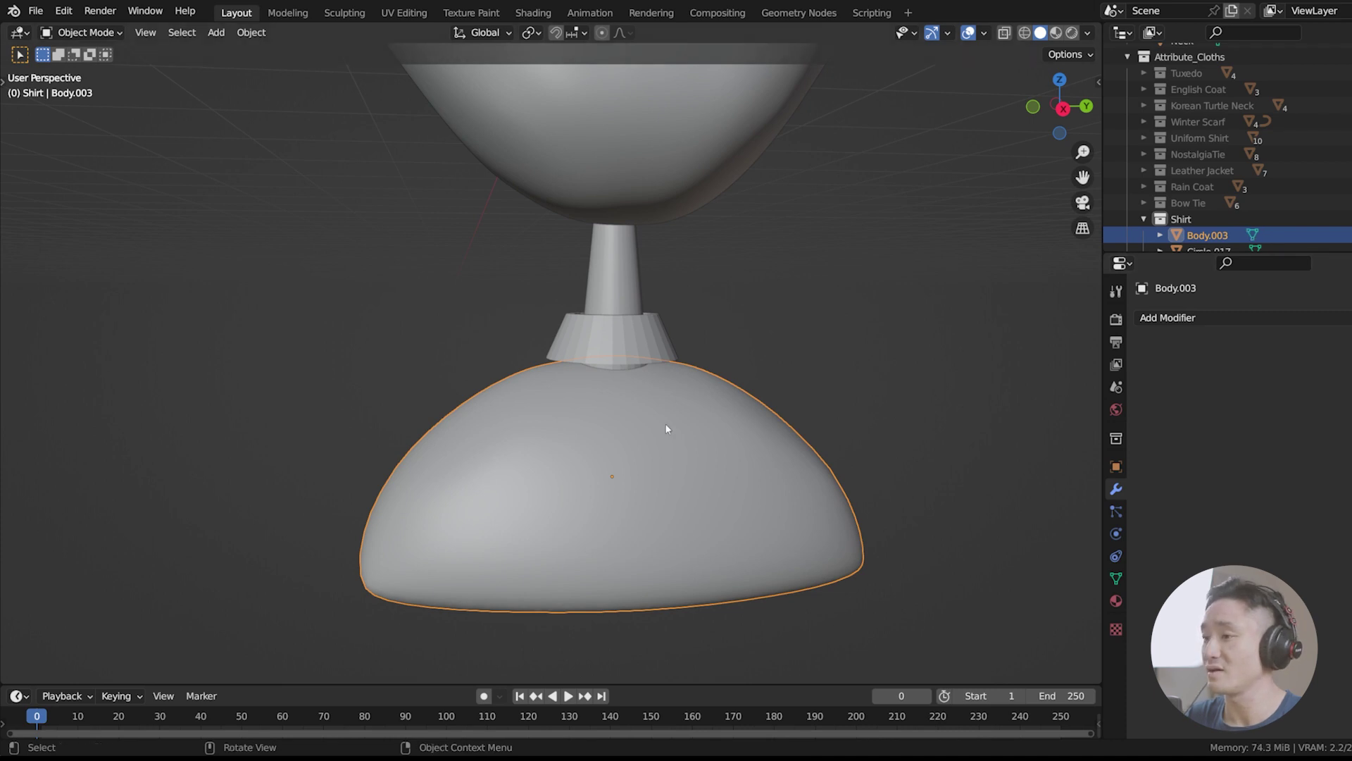
key(Tab)
middle_drag(735, 430, 624, 380)
key(Tab)
Step: Edit the collar mesh and delete the front center vertices of its outer flap to open a gap
scroll(620, 384, up, 3)
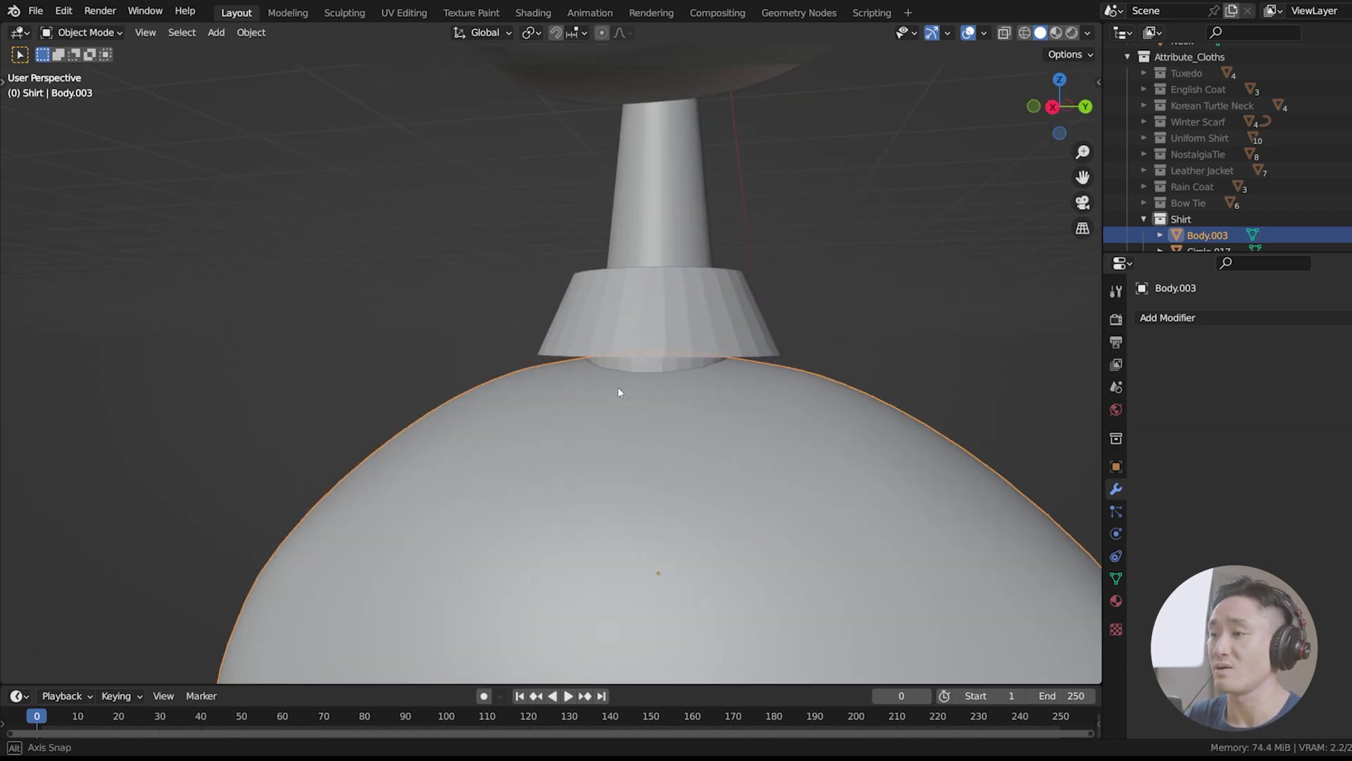
click(657, 349)
middle_drag(658, 338, 717, 281)
key(Tab)
key(KP_3)
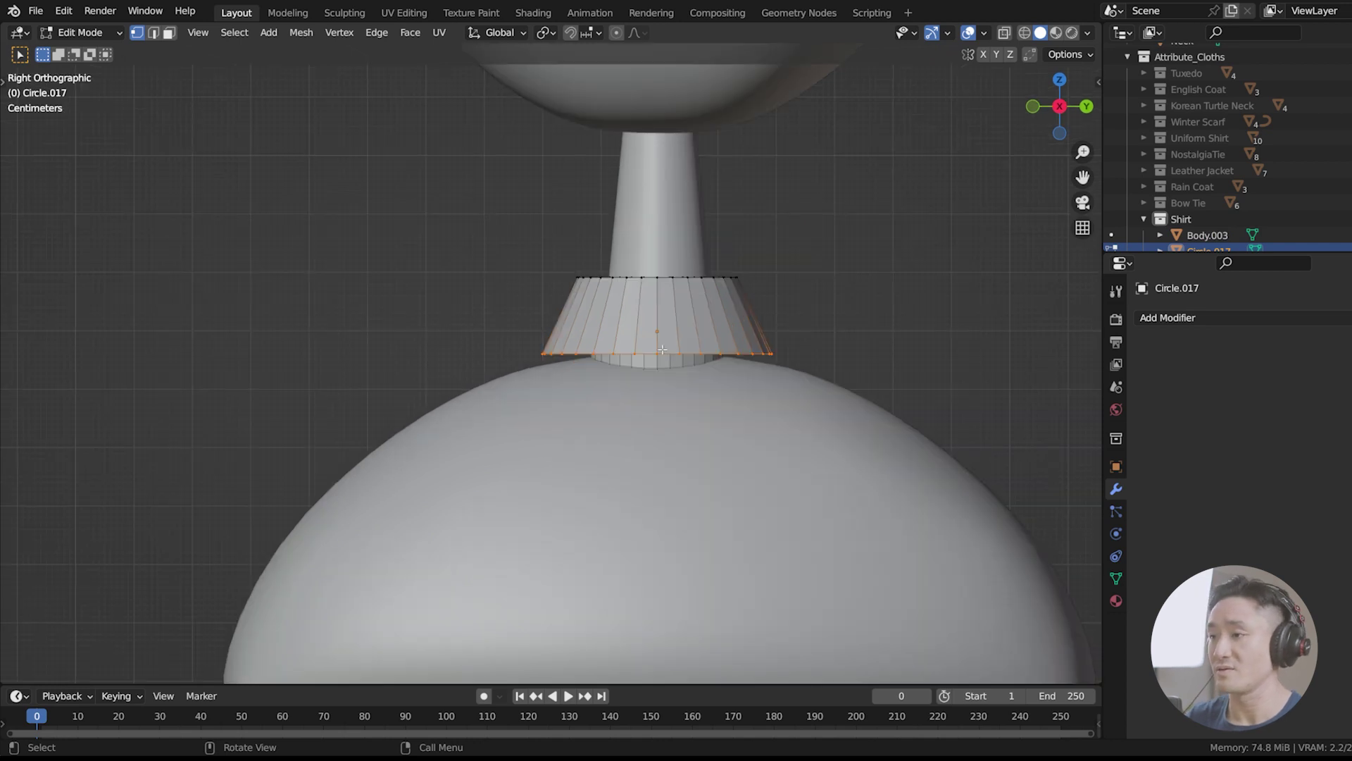
scroll(669, 352, up, 4)
shift+middle_drag(693, 373, 489, 382)
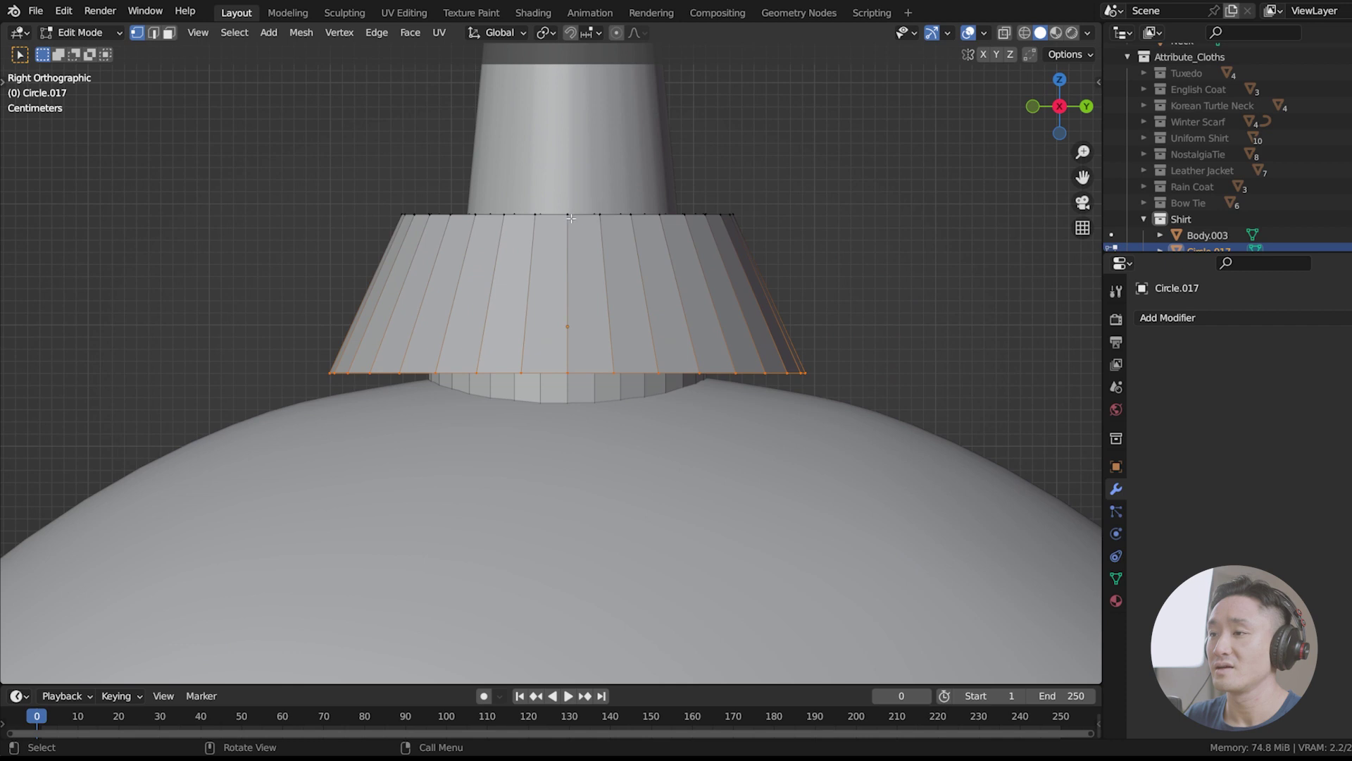
middle_drag(571, 215, 556, 283)
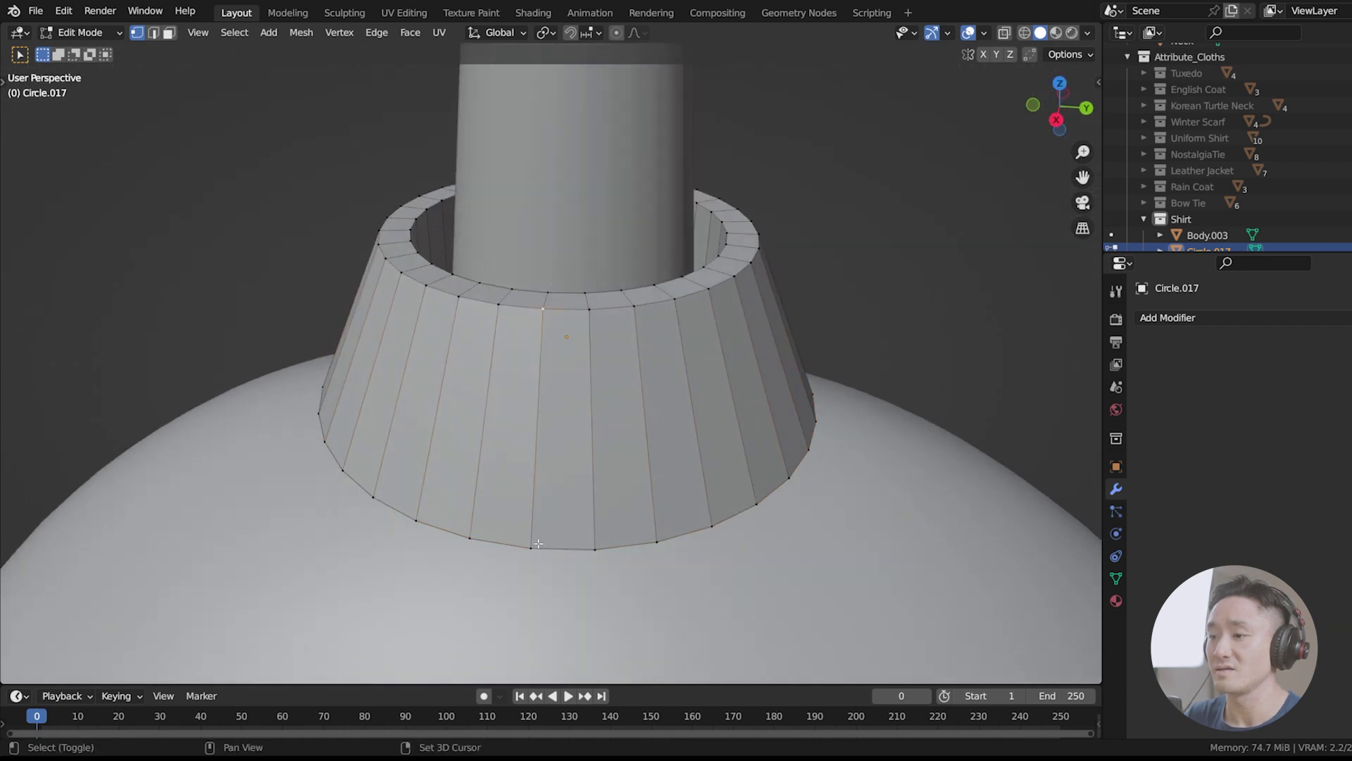
middle_drag(539, 537, 585, 359)
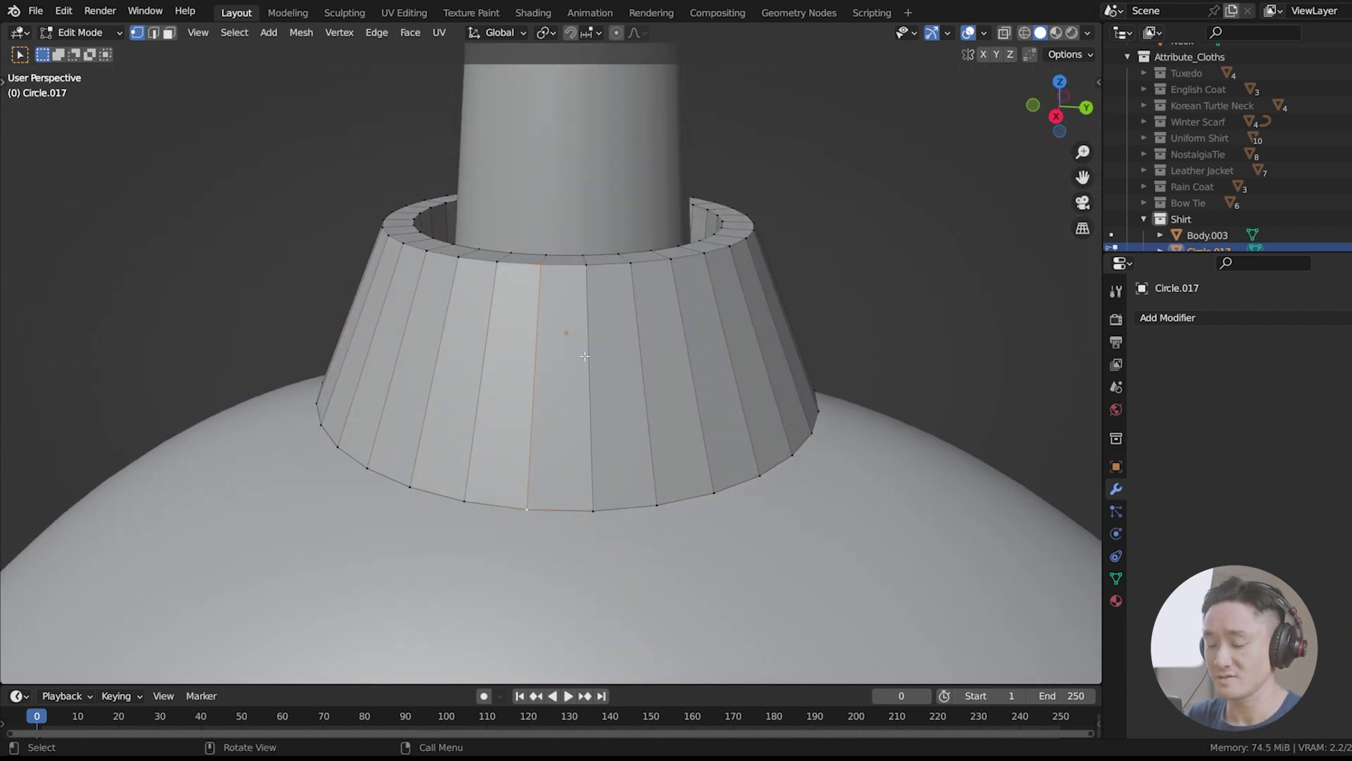
key(x)
click(585, 359)
middle_drag(585, 359, 571, 394)
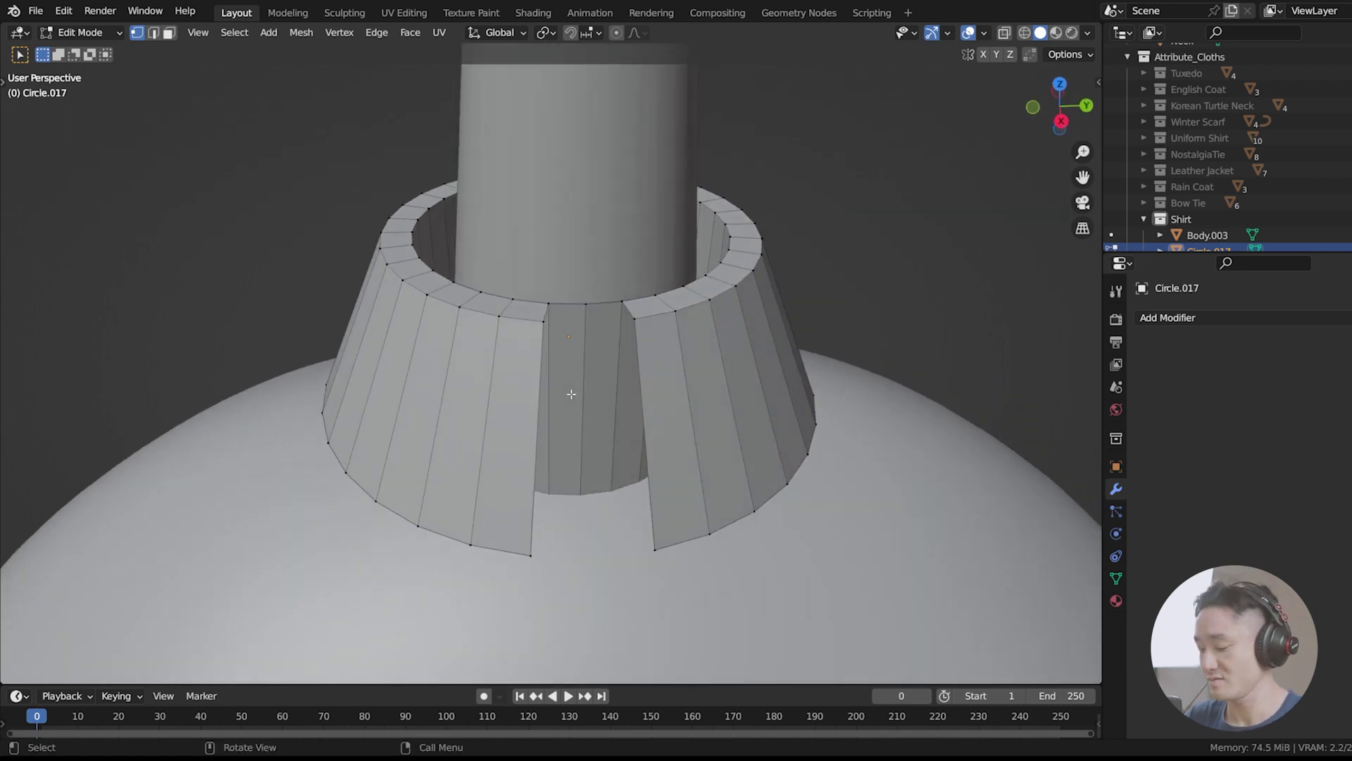
Step: Enable Y-axis mirror editing on the collar mesh and try moving the two bottom vertices at the flap's front opening
key(KP_3)
drag(435, 359, 524, 393)
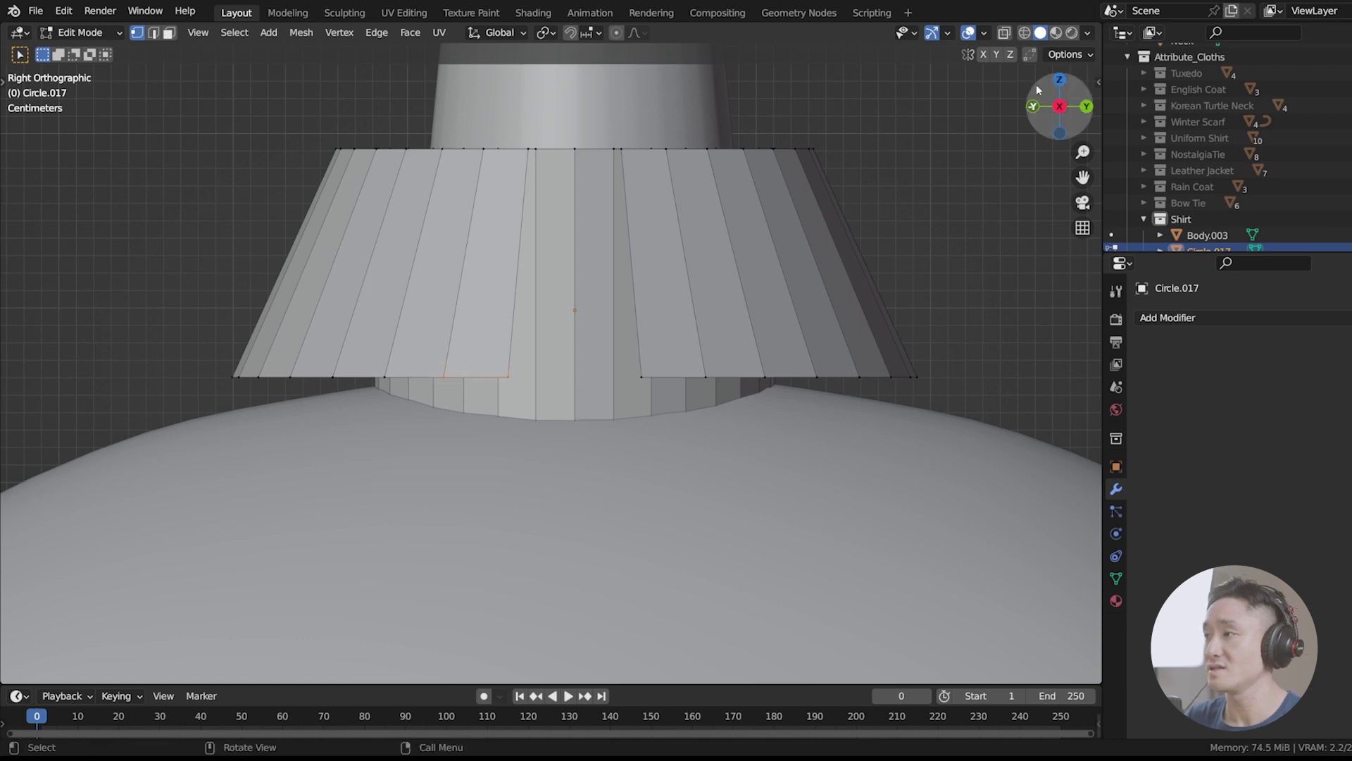
click(996, 55)
key(g)
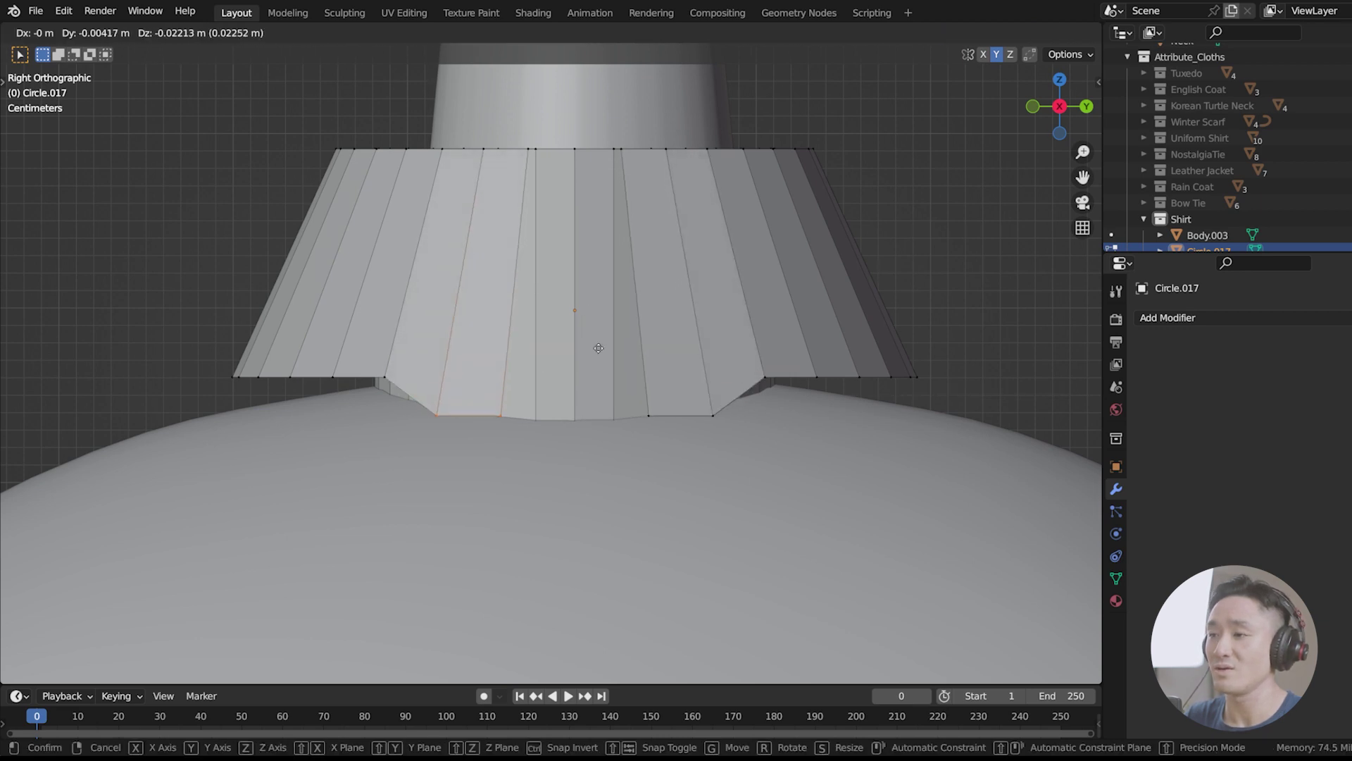
Step: Lower the four front hem vertices of the collar flap about 0.027 m along Z and rotate them 21.5° in side view
click(439, 386)
ctrl+click(314, 371)
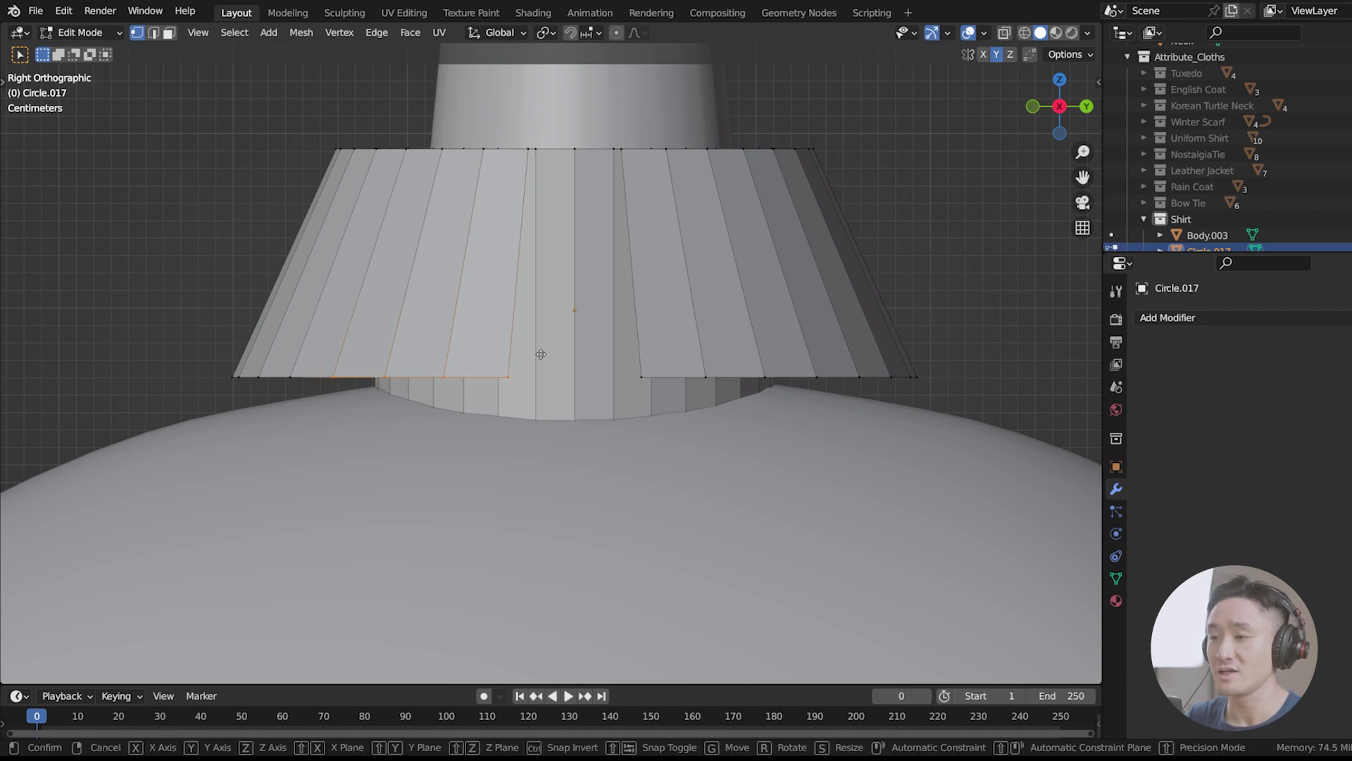
key(g)
key(z)
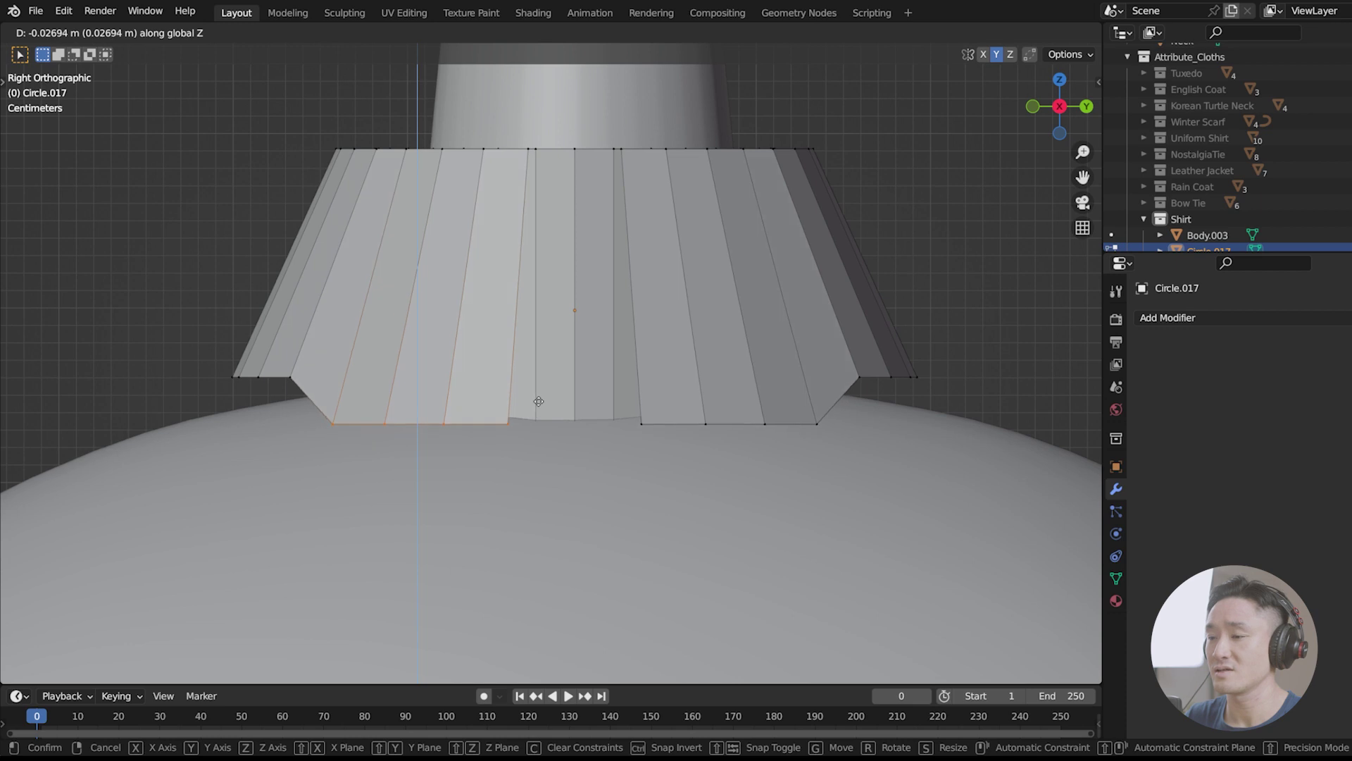
click(579, 354)
key(r)
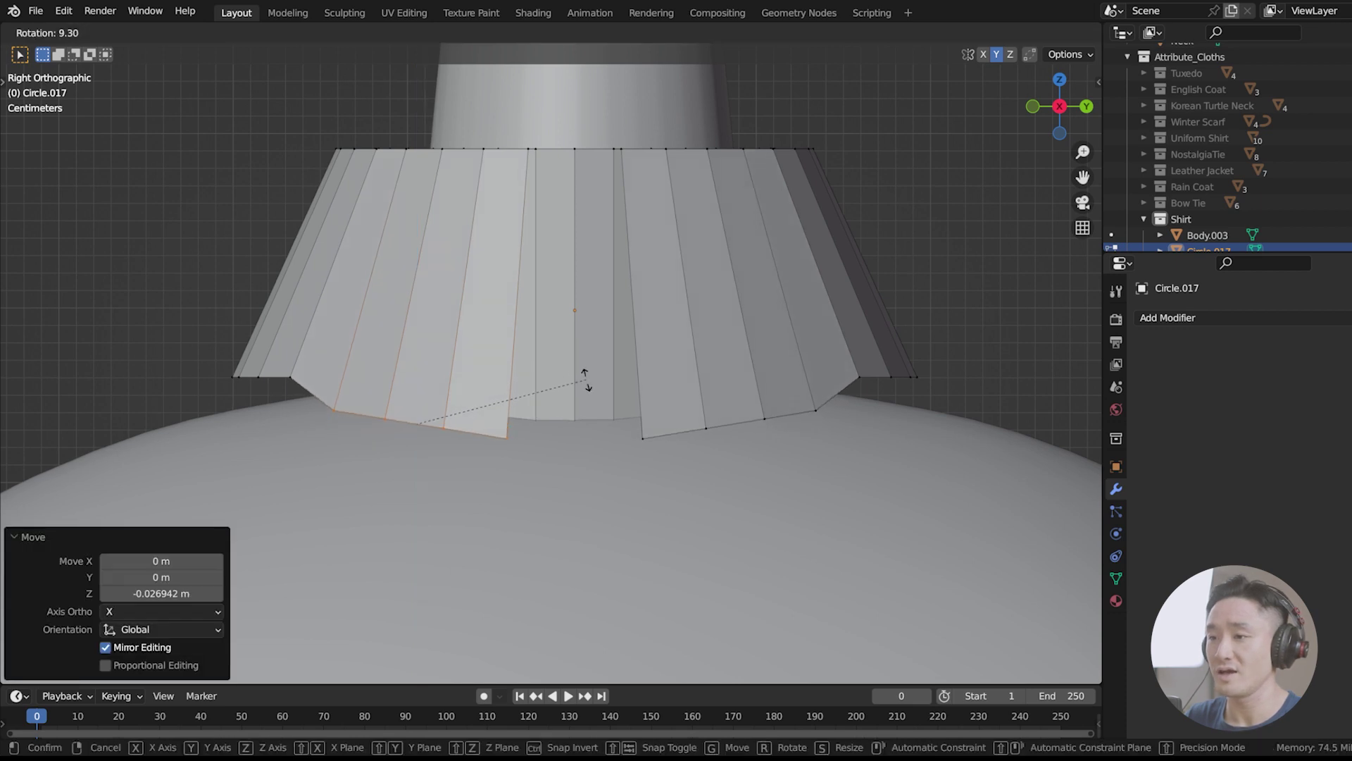
click(586, 415)
Step: Lower the next two hem vertices behind the lowered front group by about 0.005 m along Z
middle_drag(586, 415, 535, 396)
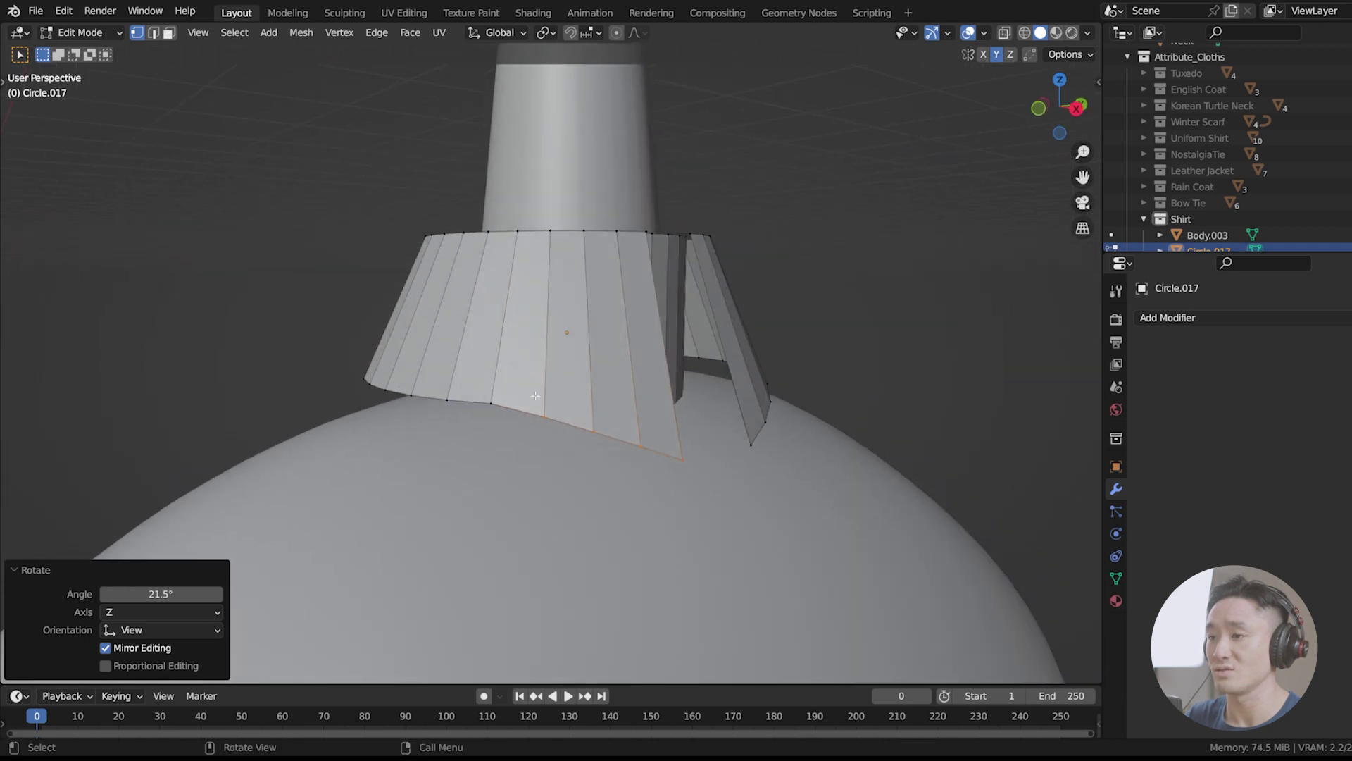
shift+click(468, 402)
middle_drag(510, 417, 598, 380)
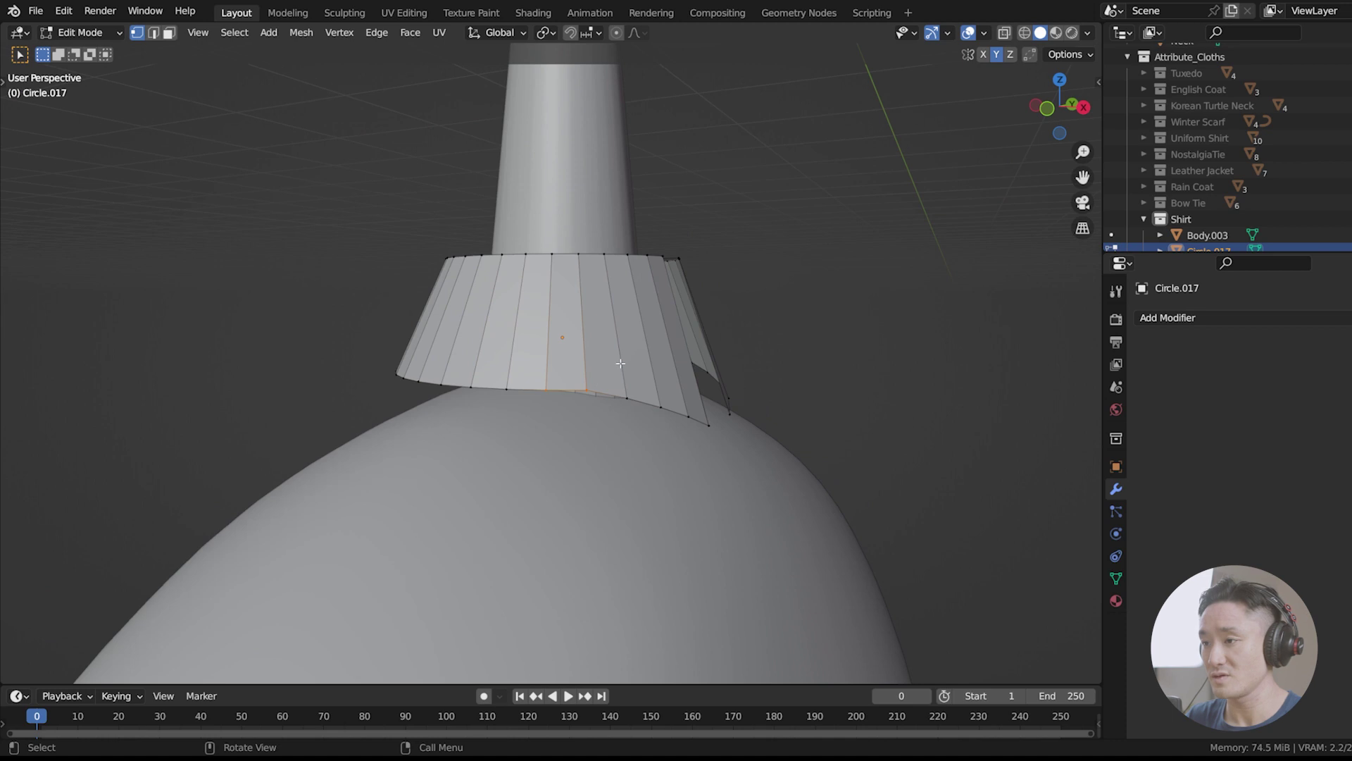
key(g)
key(z)
click(621, 367)
scroll(621, 367, up, 2)
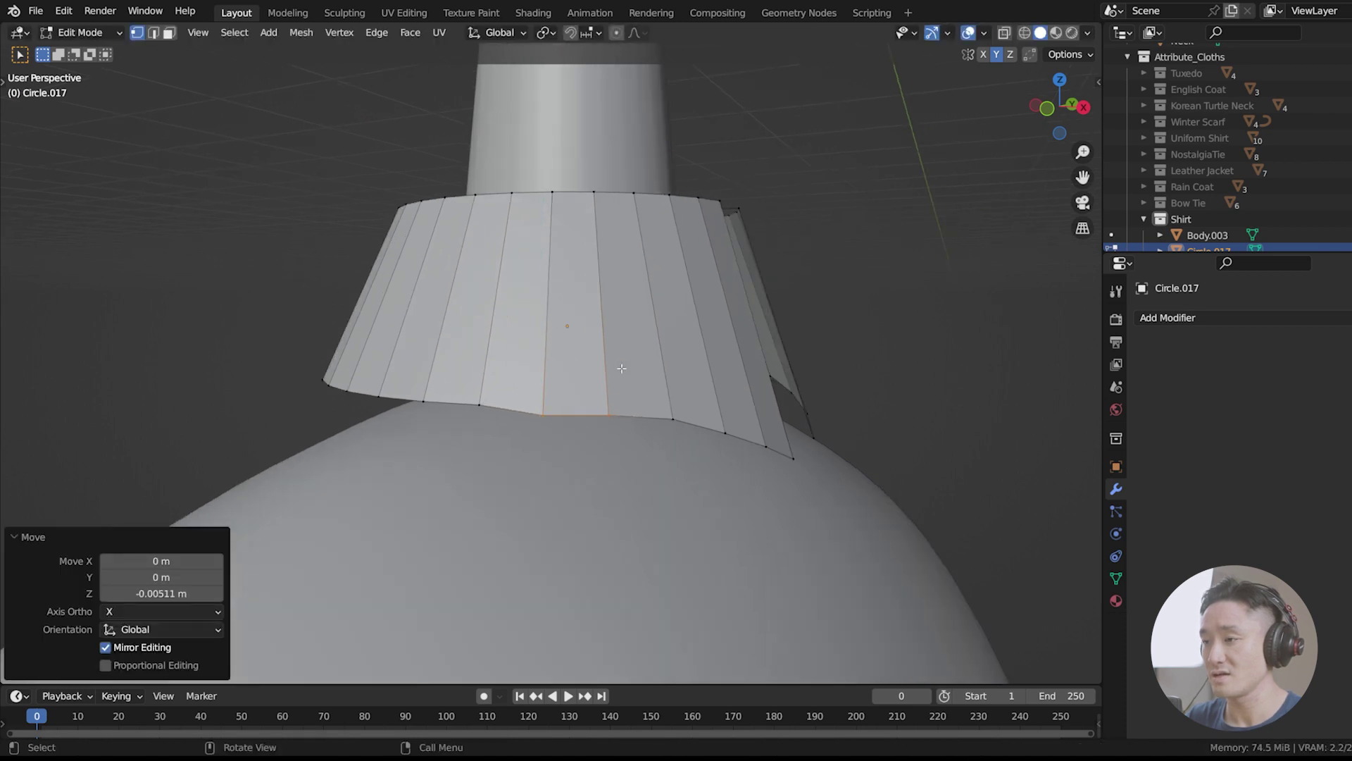
Step: Rotate the same two hem vertices about 8.83° in the front orthographic view
key(KP_1)
scroll(621, 368, up, 2)
shift+middle_drag(737, 368, 546, 399)
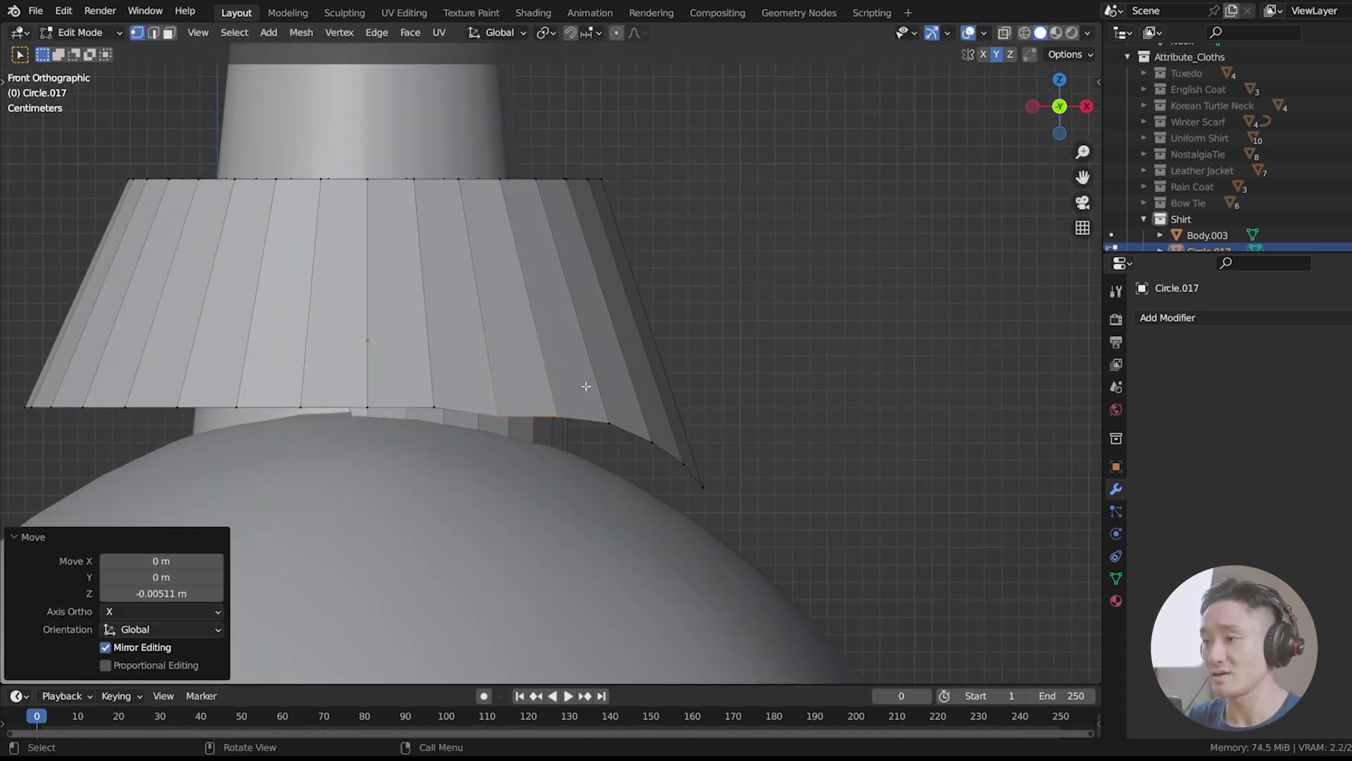
key(r)
click(601, 398)
key(g)
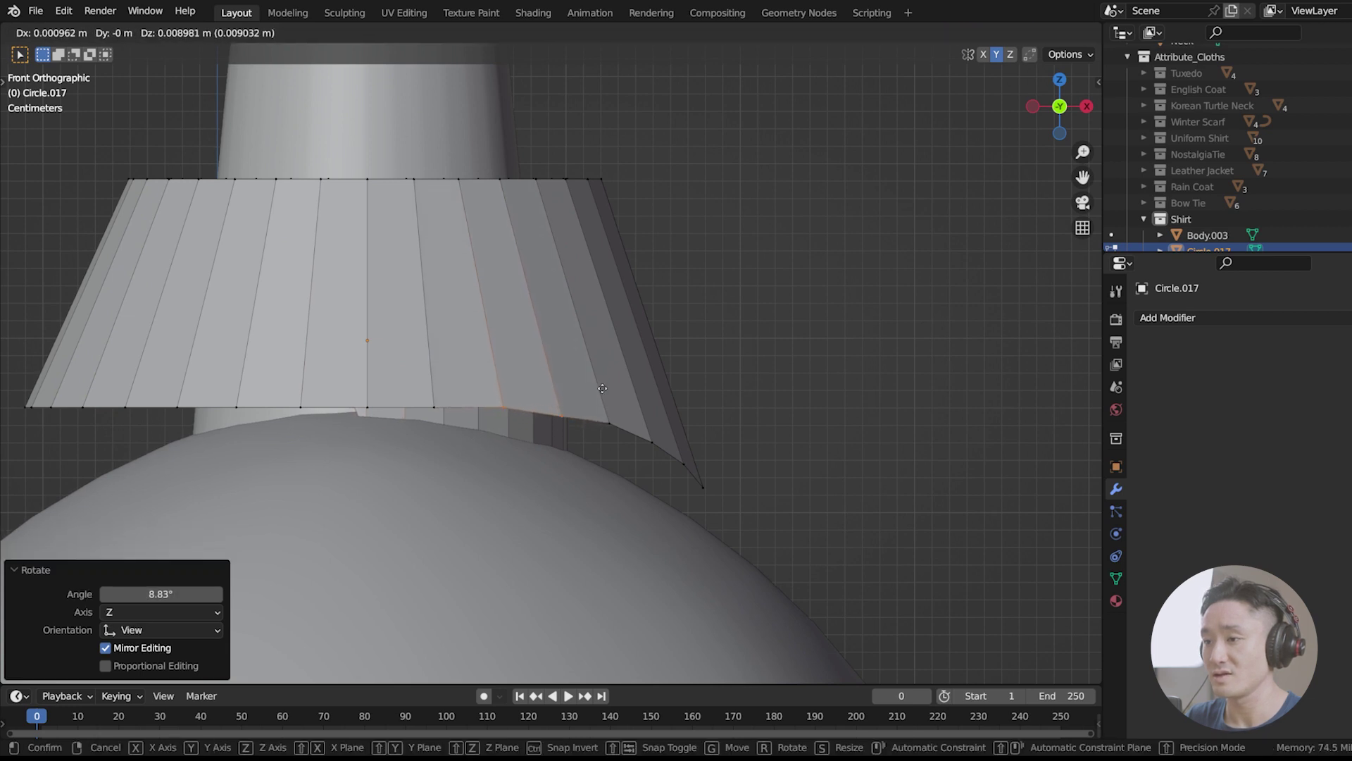
right_click(602, 388)
Step: Examine the collar's hem transition in see-through and solid display from several angles
middle_drag(601, 388, 561, 363)
scroll(619, 366, down, 3)
click(1004, 33)
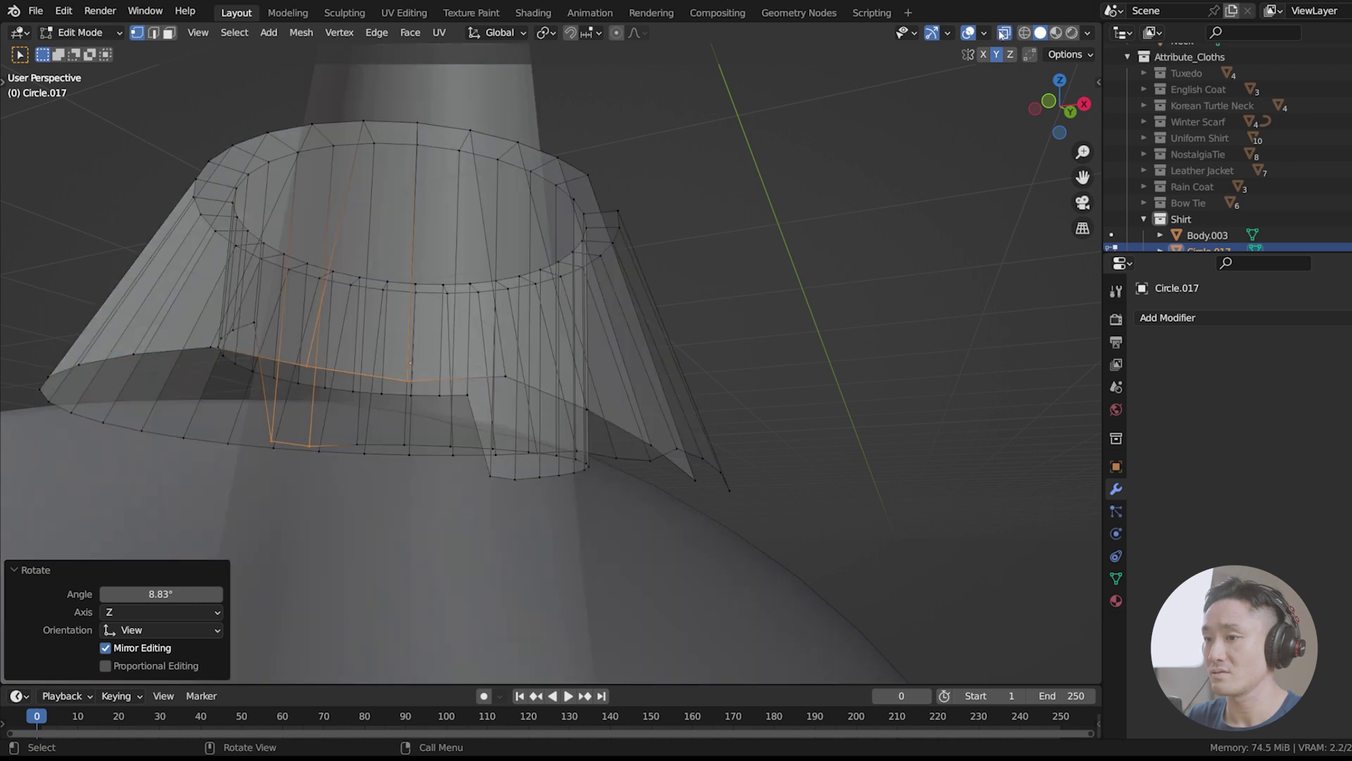
click(1004, 33)
middle_drag(430, 321, 347, 400)
key(KP_1)
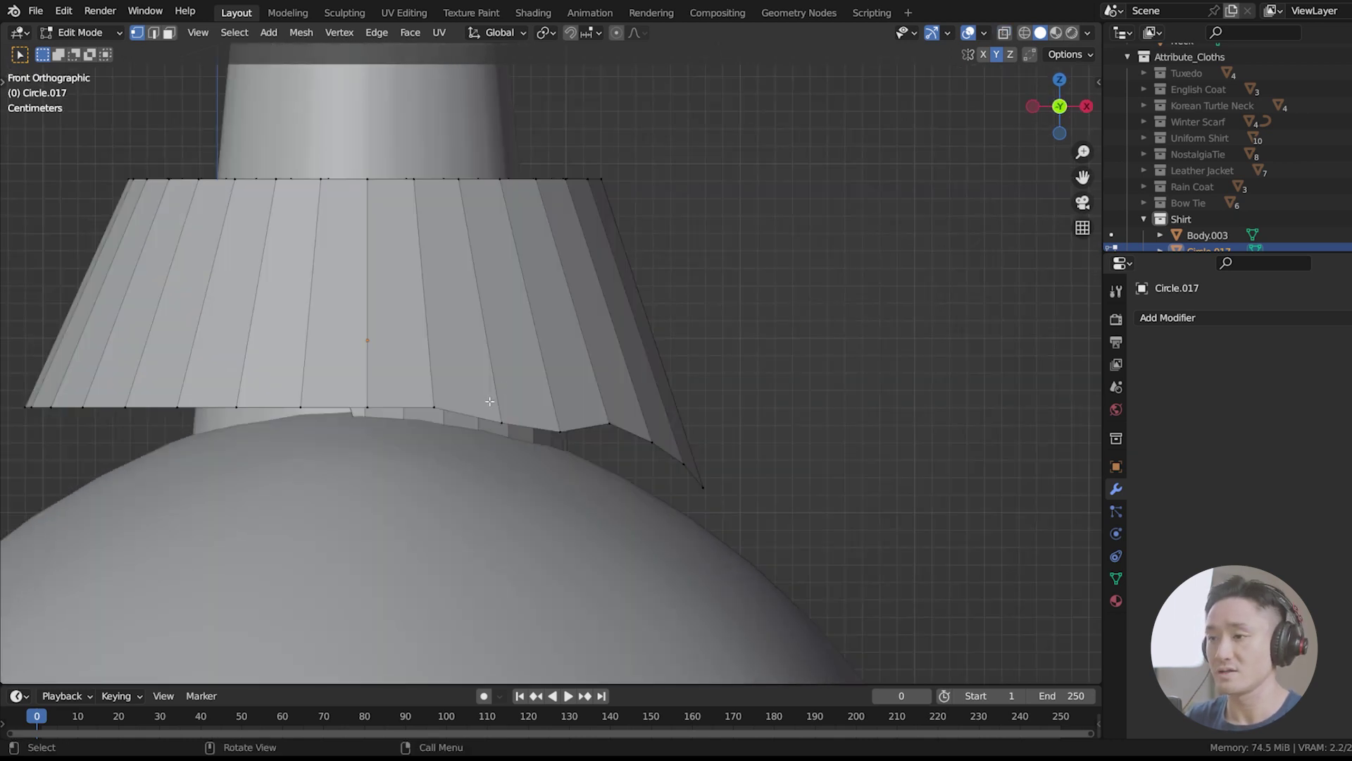
middle_drag(473, 407, 386, 413)
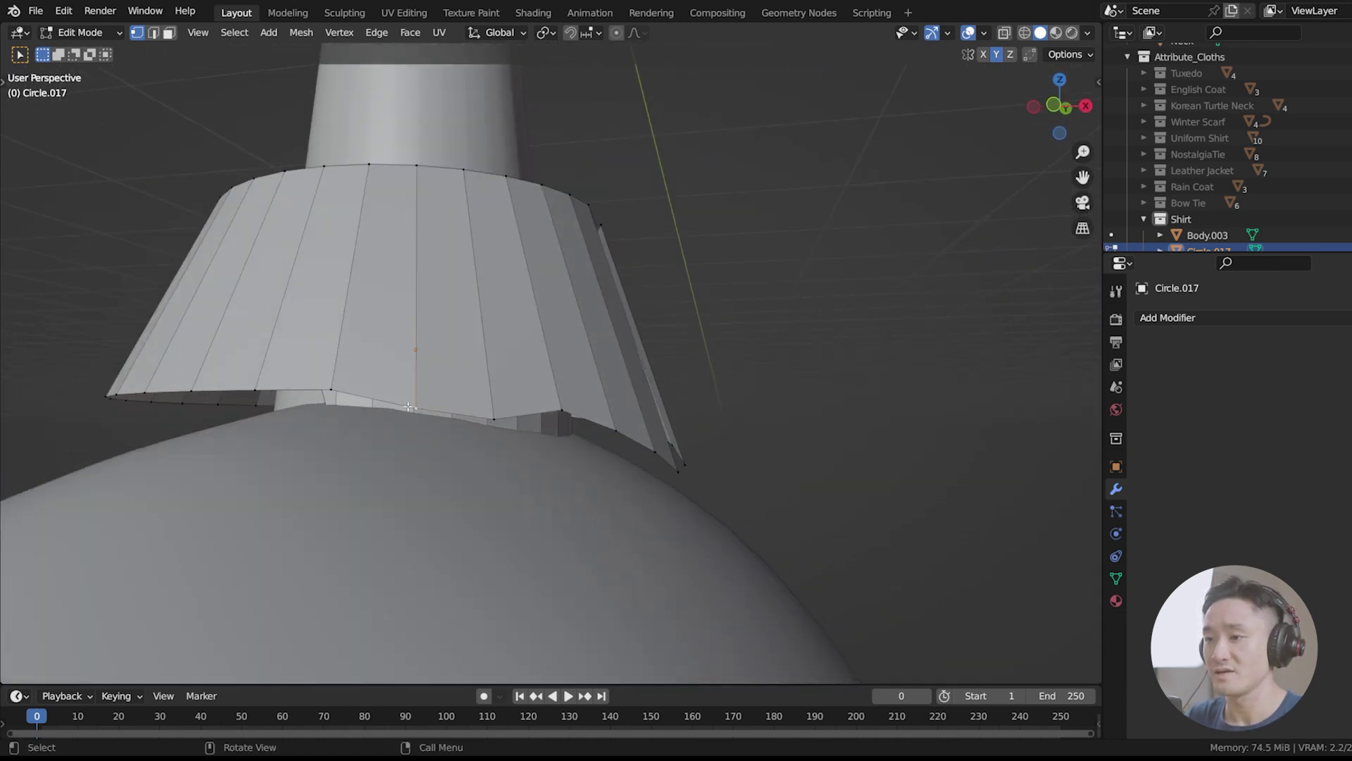
Step: Raise the two transition hem vertices about 0.006 m and rotate them -6.24° in front view to even out the hem curve
key(KP_1)
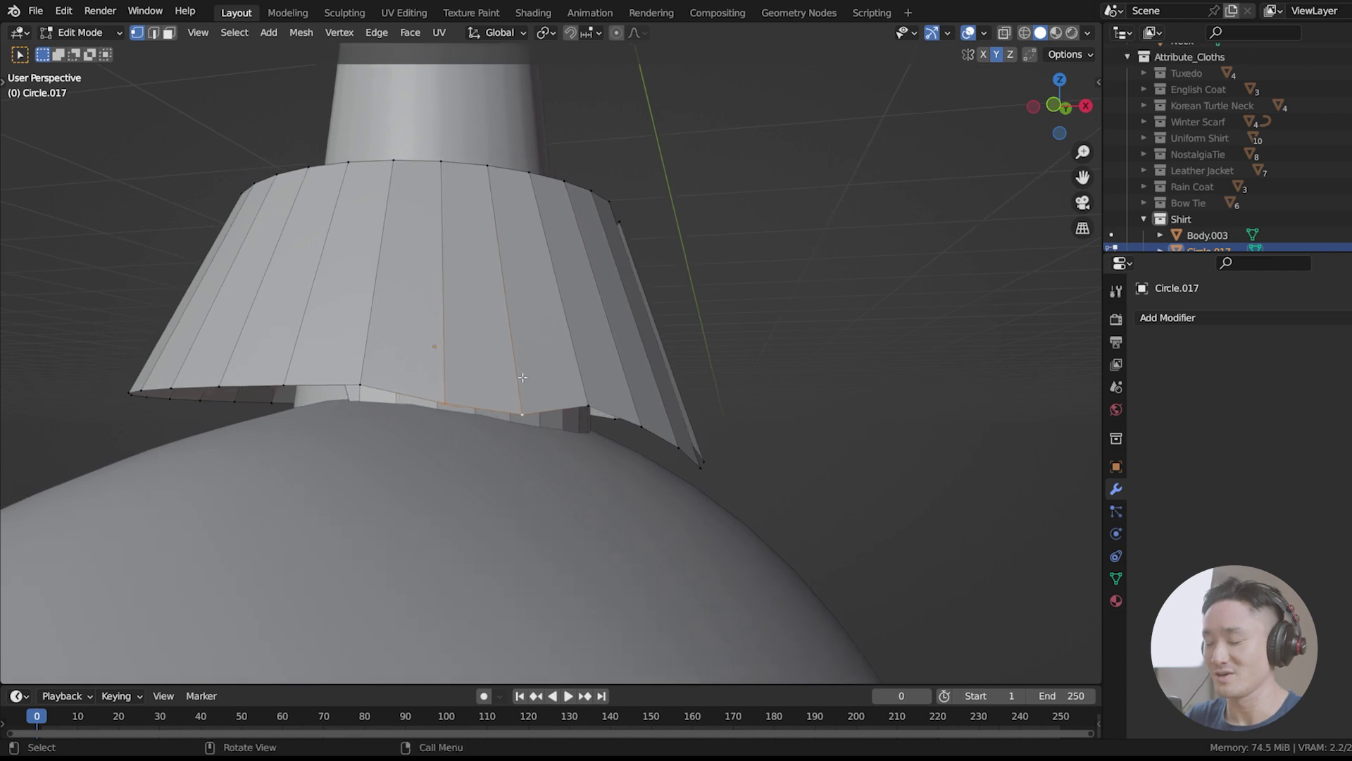
scroll(562, 371, up, 2)
key(g)
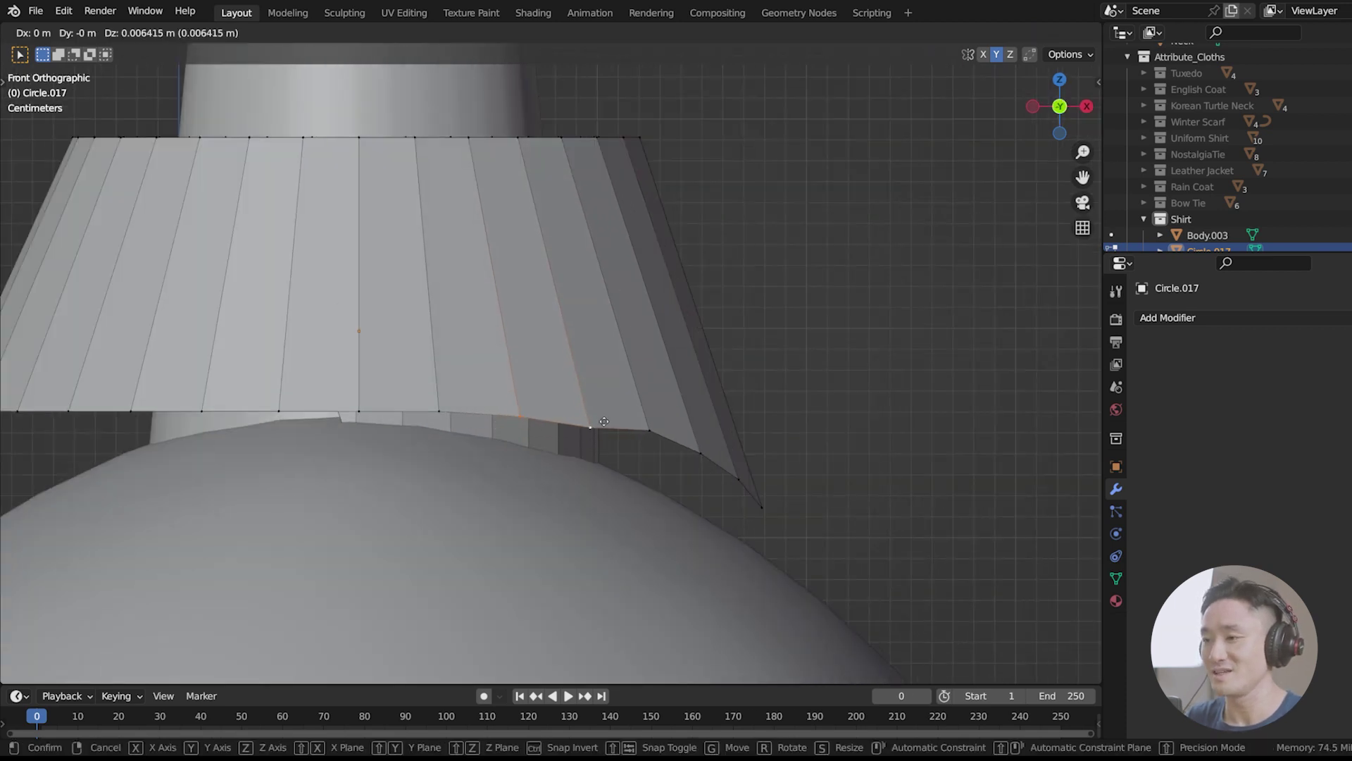
click(604, 421)
key(r)
click(607, 405)
key(g)
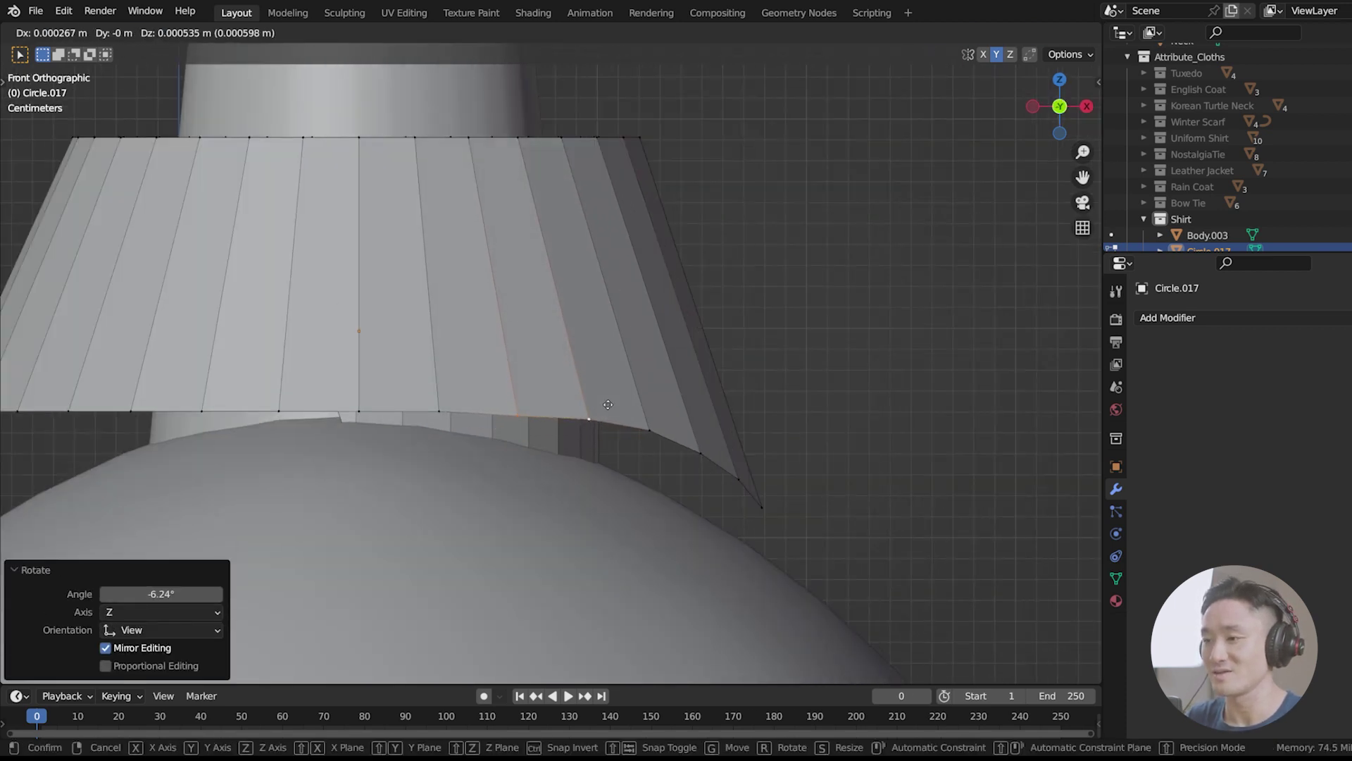
click(607, 405)
Step: Add a Subdivision Surface modifier to the collar
scroll(709, 460, down, 4)
middle_drag(294, 379, 399, 359)
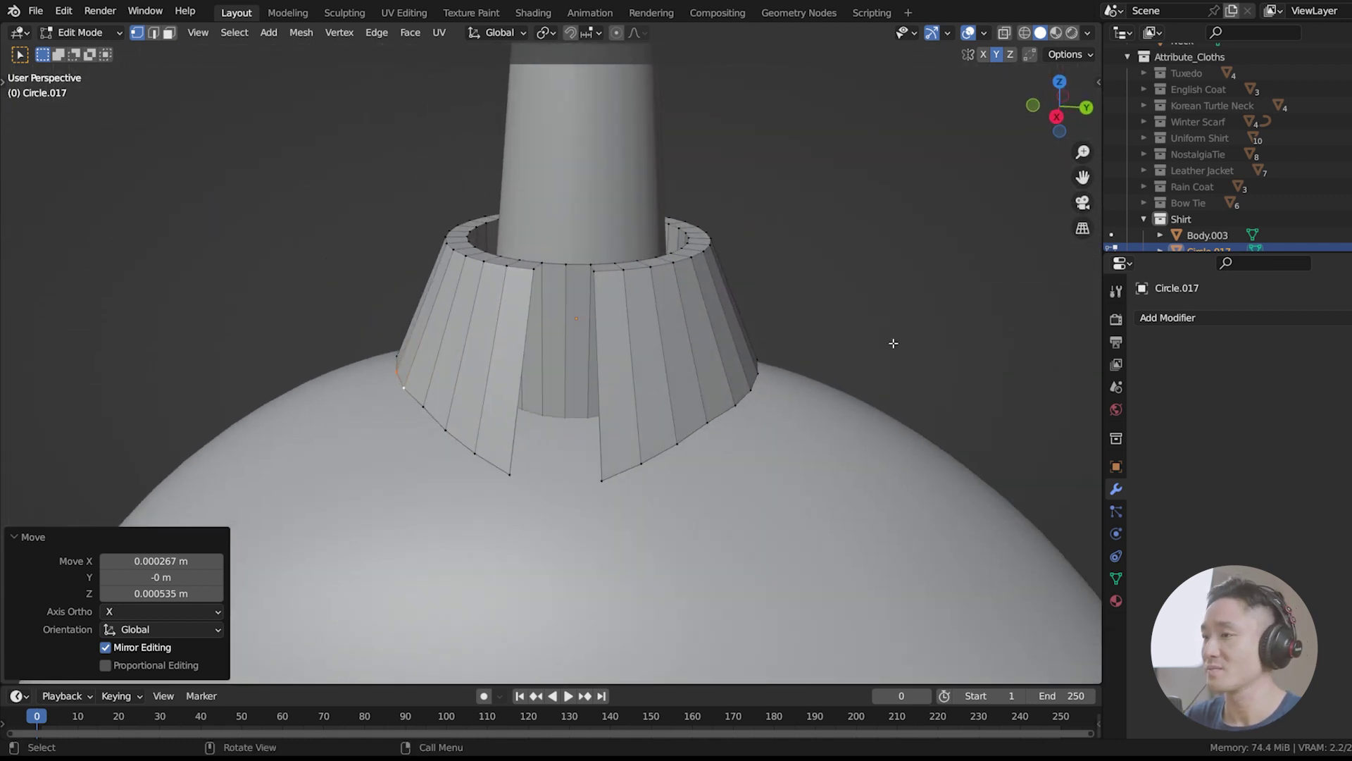
click(1190, 318)
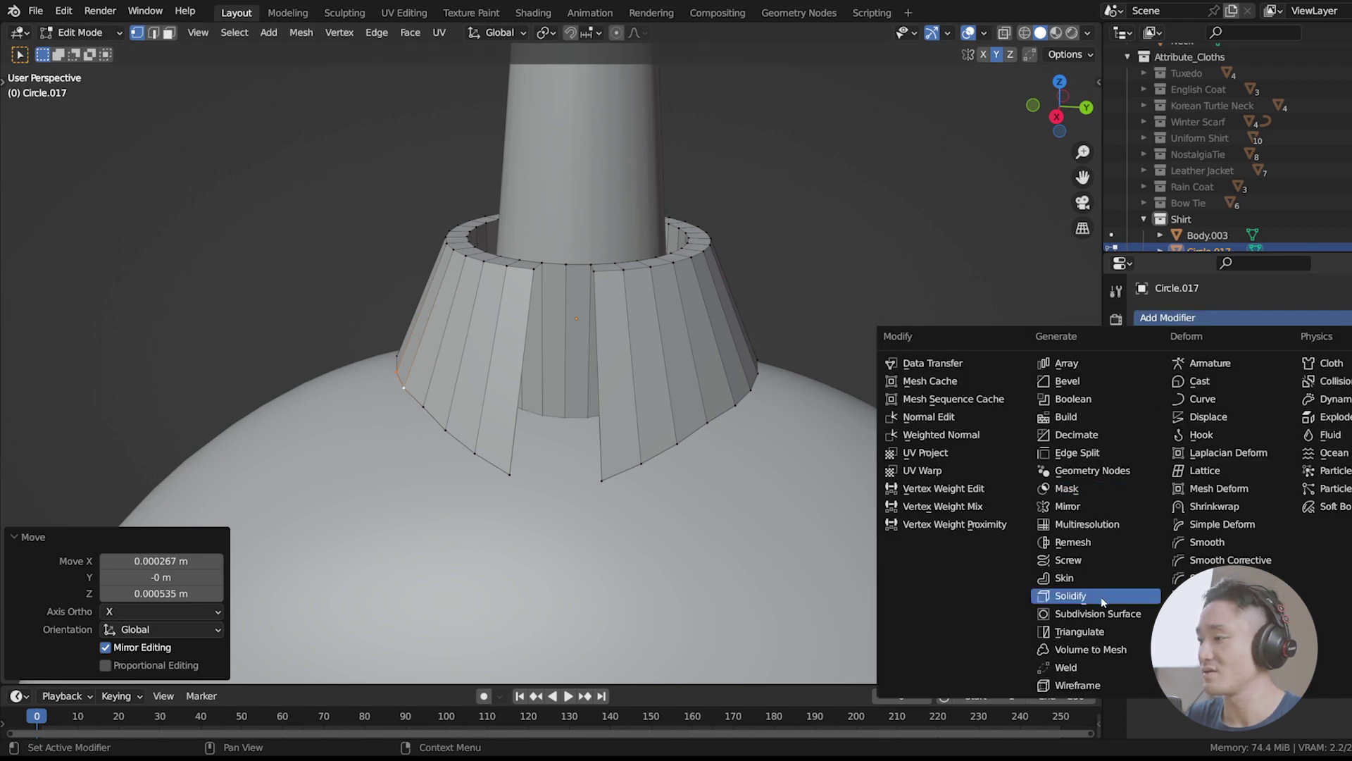
click(1081, 613)
middle_drag(642, 357, 608, 287)
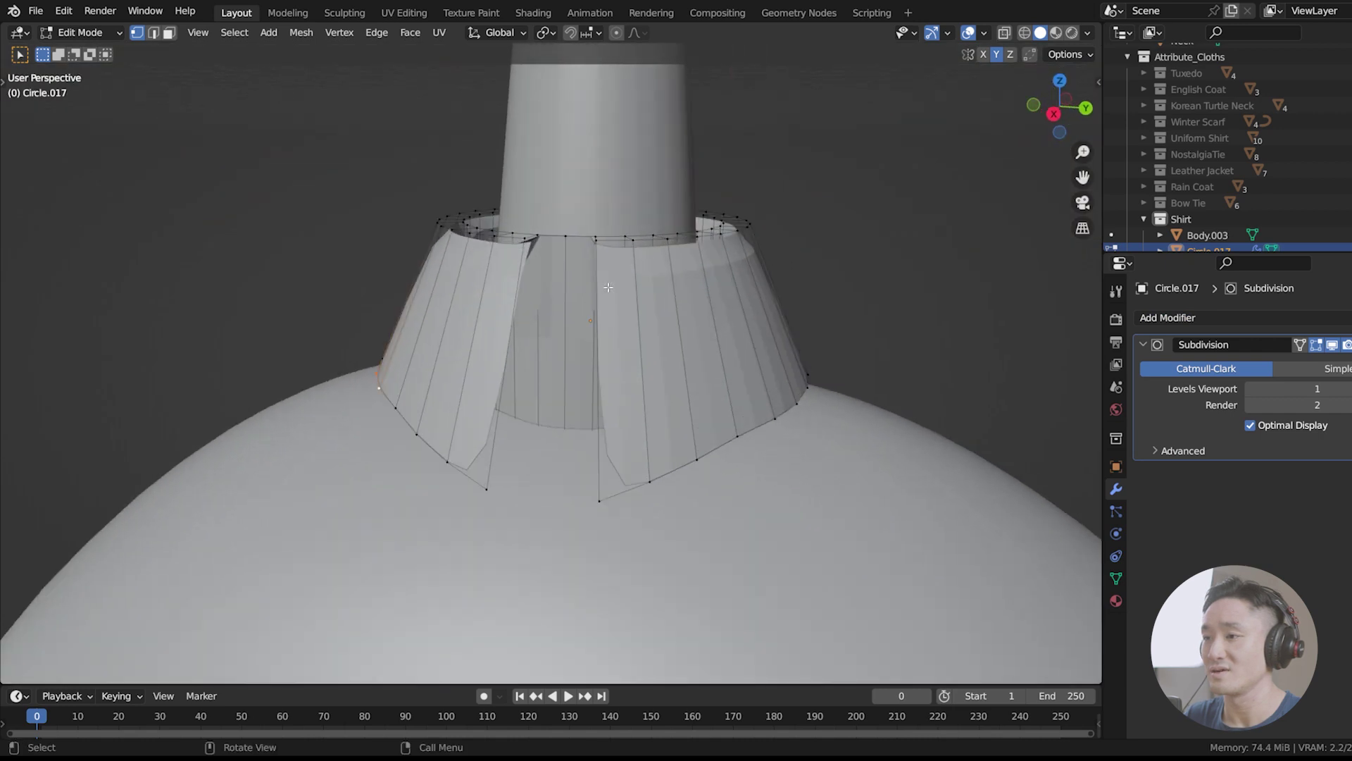
scroll(609, 288, up, 3)
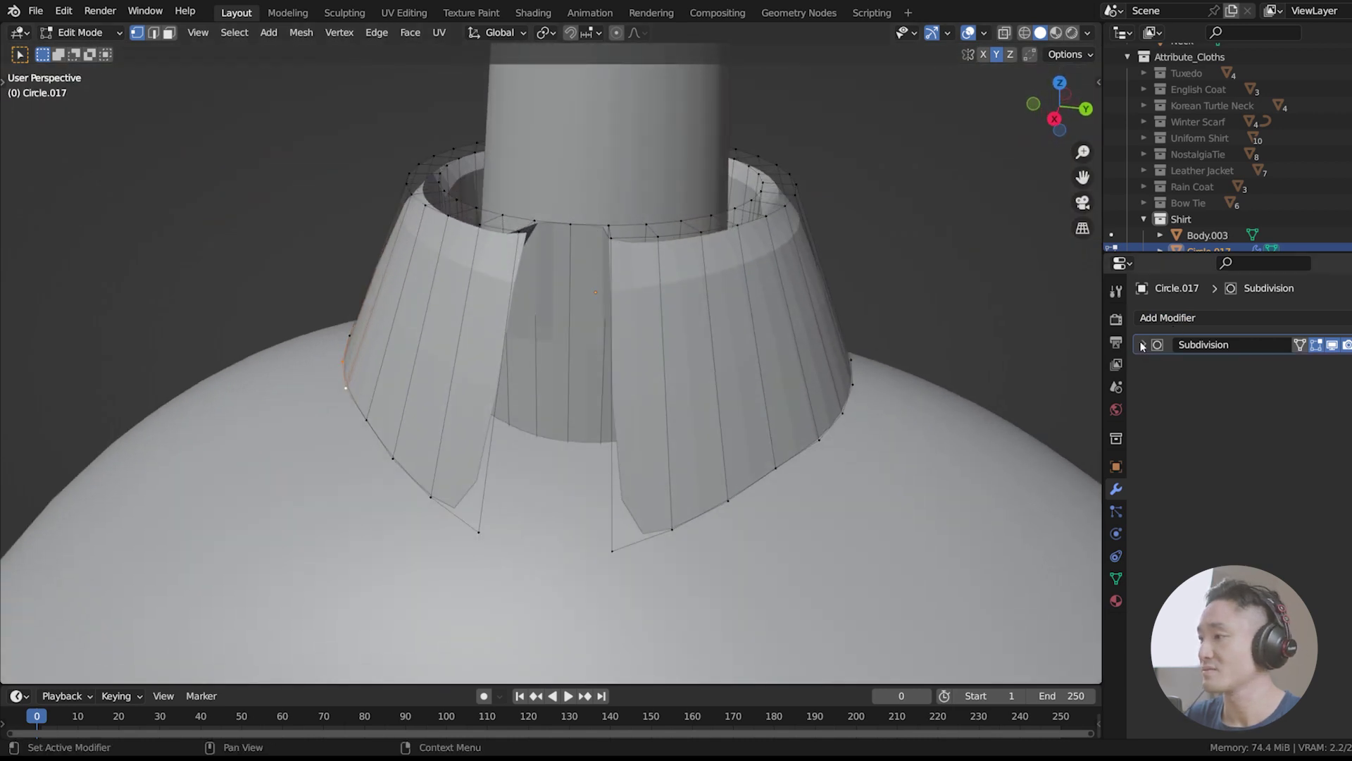
Step: Add a Solidify modifier to the collar with a thickness of 0.005 m
click(1179, 319)
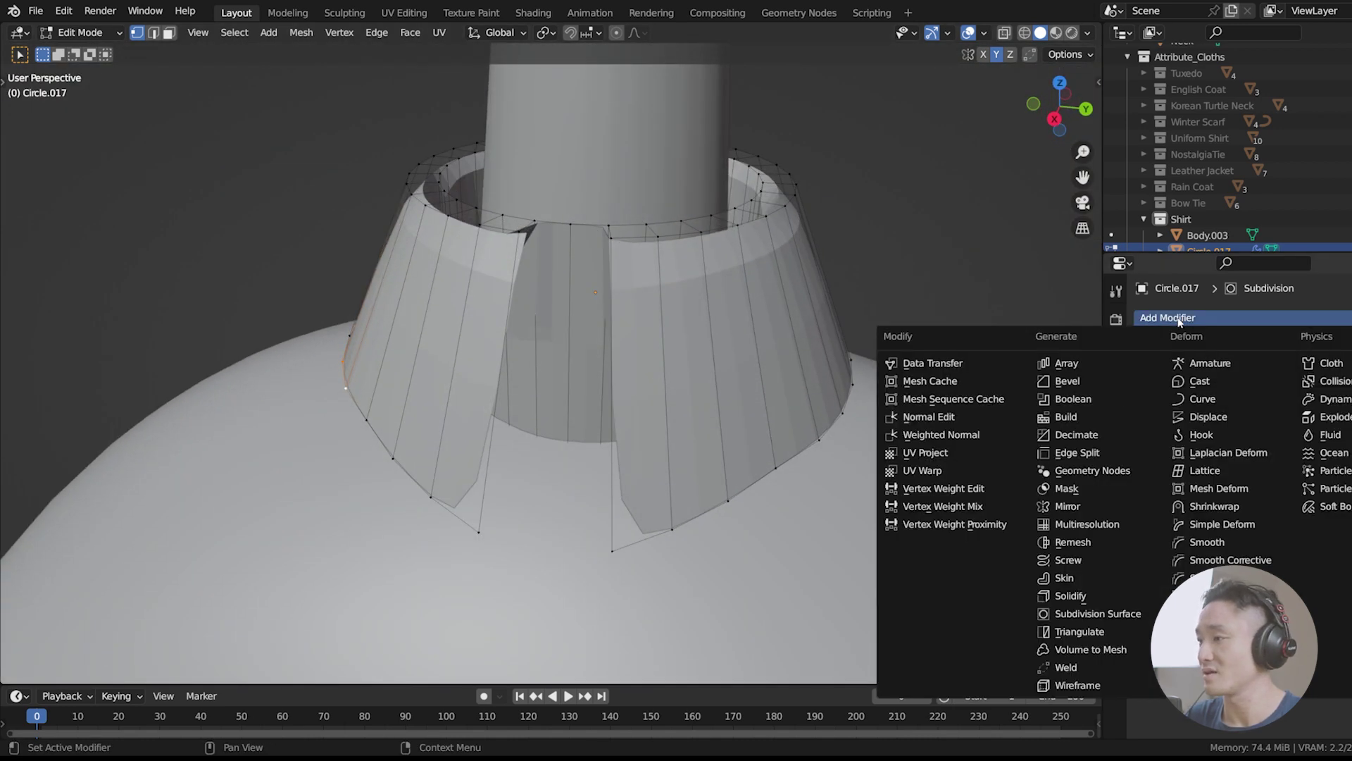
click(1131, 596)
mouse_move(785, 322)
middle_down()
mouse_move(880, 331)
mouse_move(778, 337)
middle_up()
middle_drag(855, 377, 868, 346)
scroll(633, 343, up, 2)
click(1300, 413)
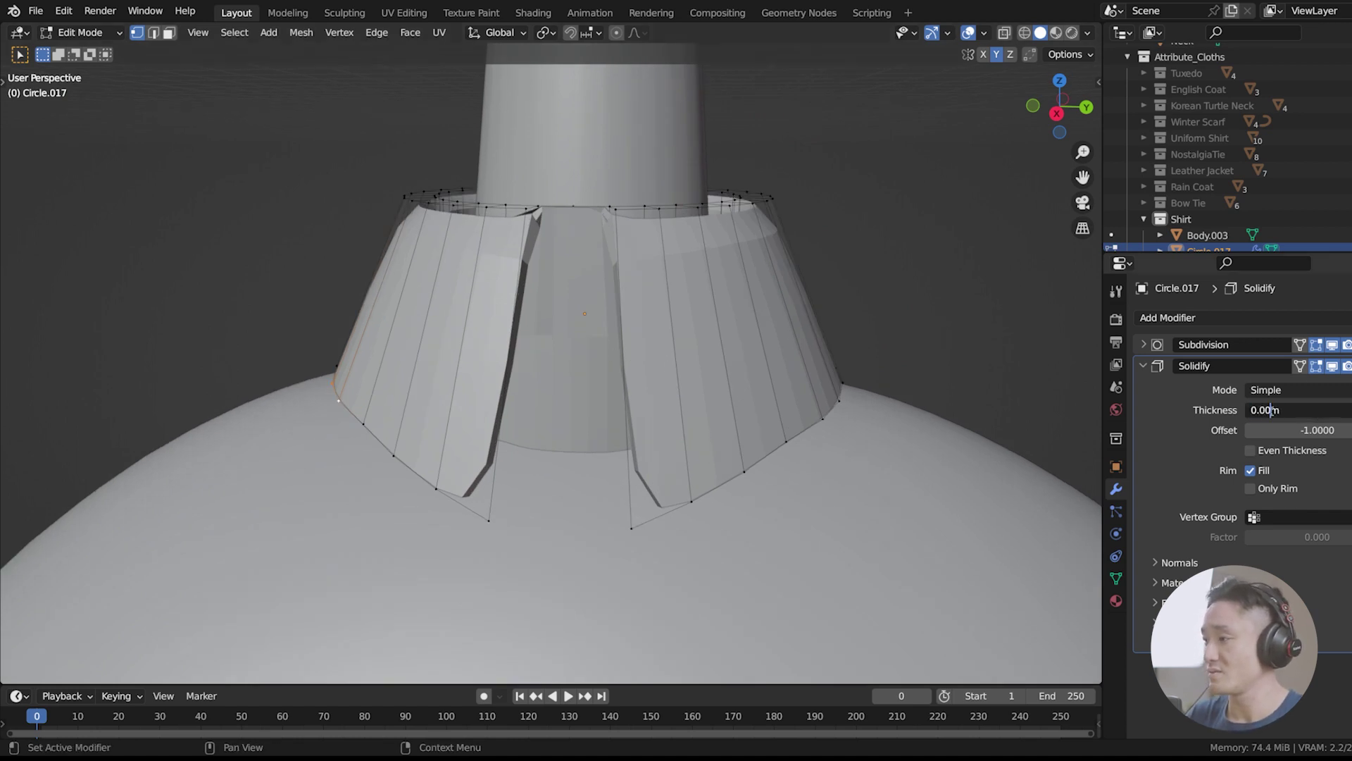
key(Return)
Step: Set the viewport level of the collar's Subdivision modifier to 2
middle_drag(564, 275, 595, 259)
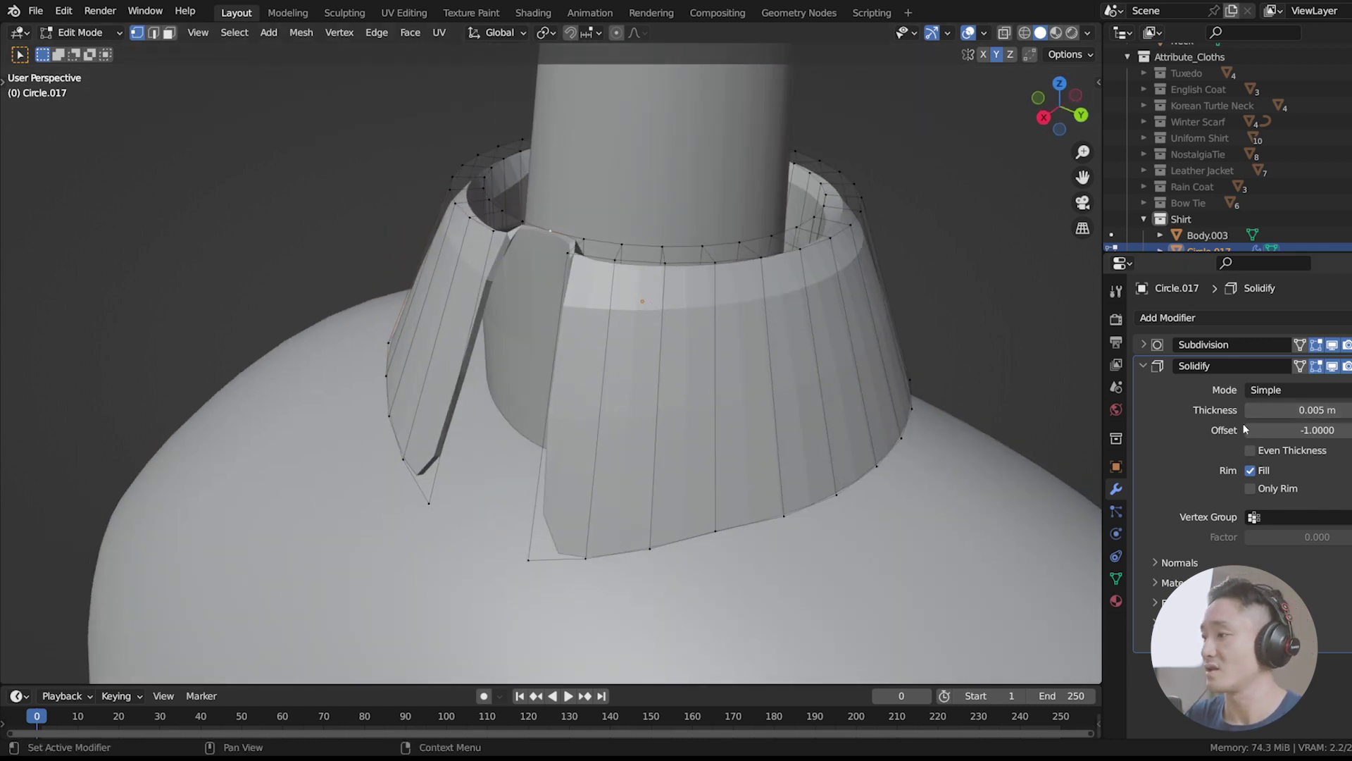
click(1146, 366)
click(1143, 345)
click(1346, 389)
middle_drag(637, 257, 676, 244)
Step: Leave mesh editing and shade the collar smooth
key(Tab)
right_click(673, 302)
click(592, 299)
Step: Edit the collar mesh and lower the front center vertices of its top rim along Z to form a dip
mouse_move(592, 280)
middle_down()
mouse_move(626, 259)
mouse_move(595, 254)
middle_up()
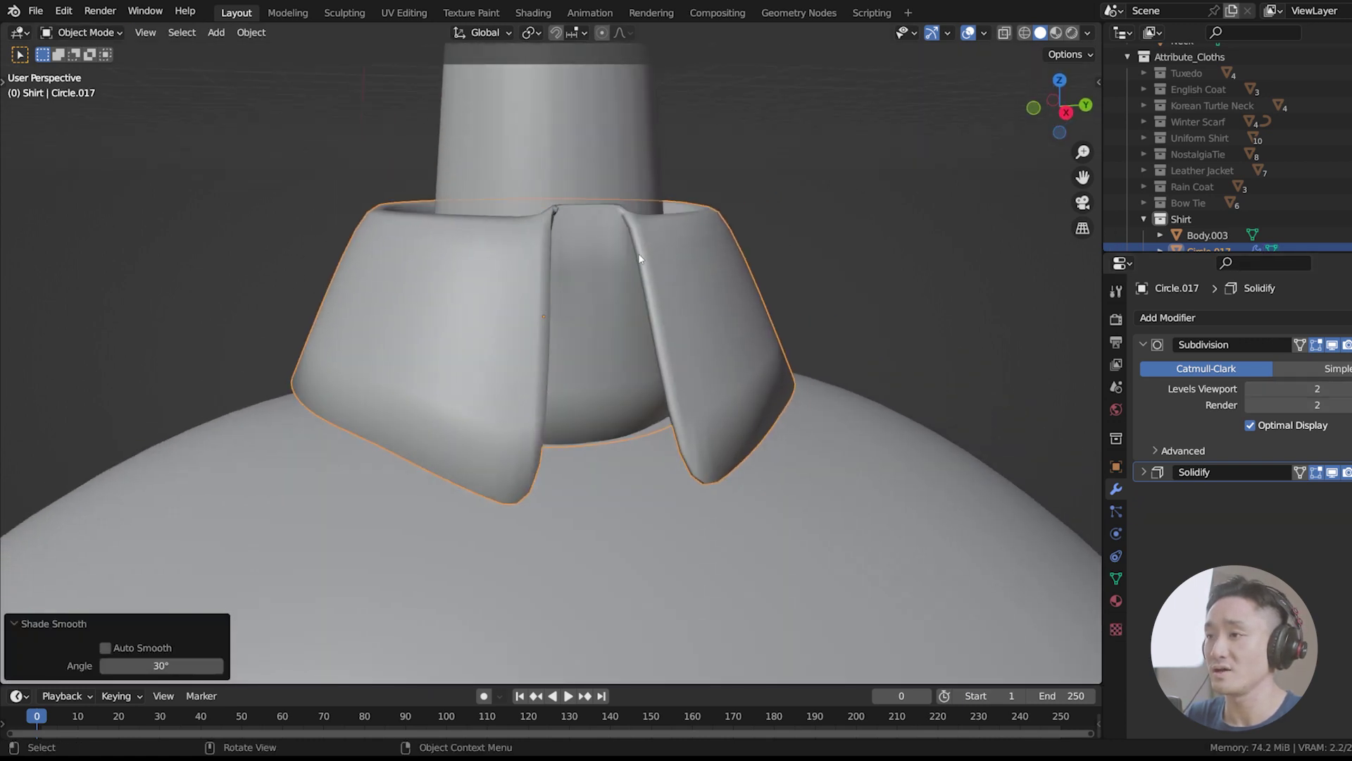
key(Tab)
scroll(606, 207, up, 3)
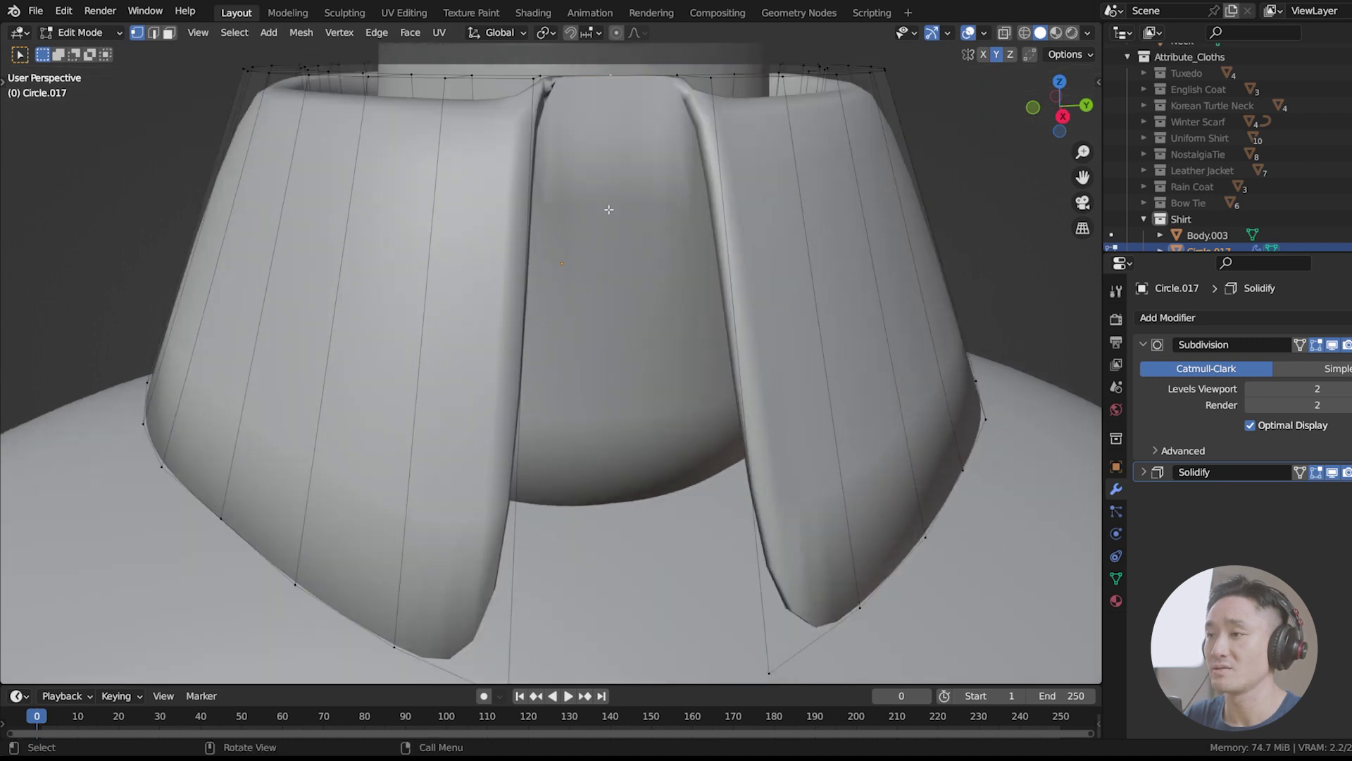
scroll(791, 314, down, 3)
middle_drag(704, 278, 672, 285)
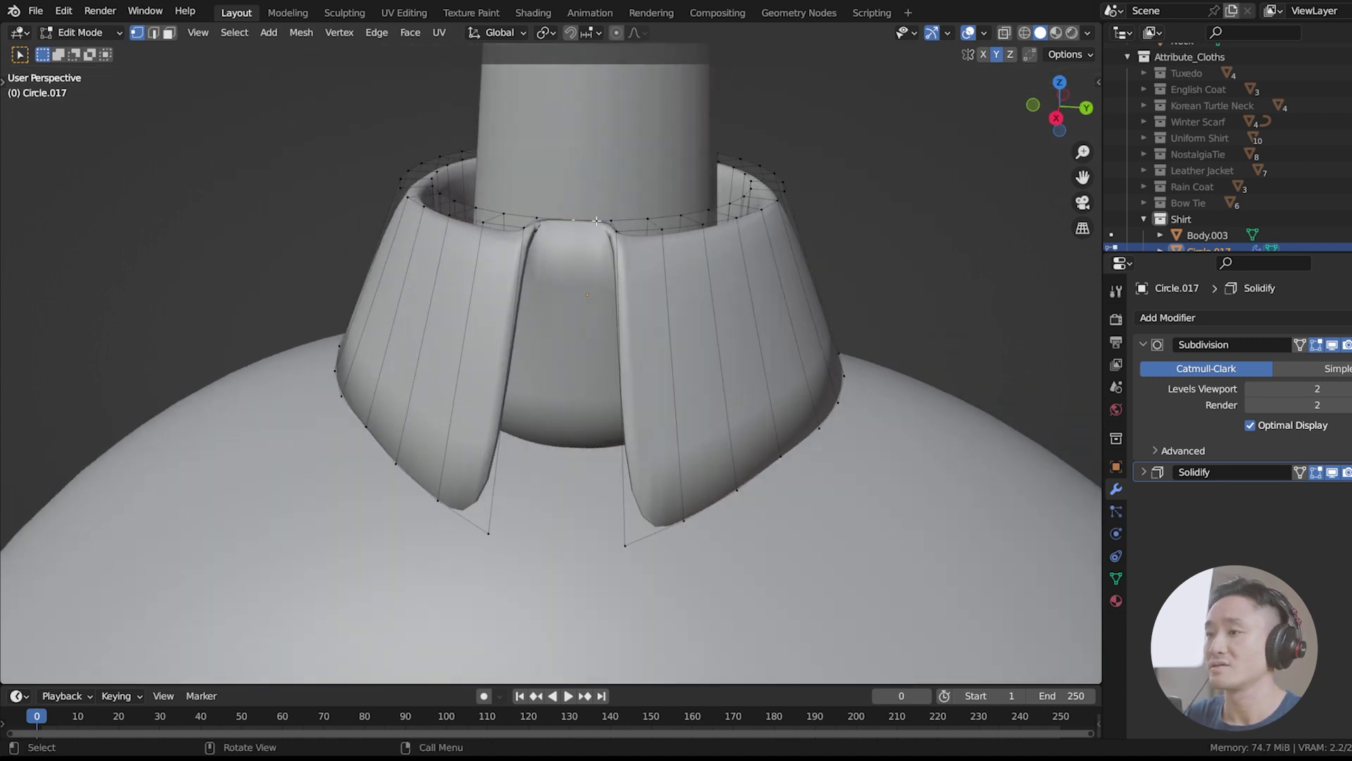
key(g)
key(z)
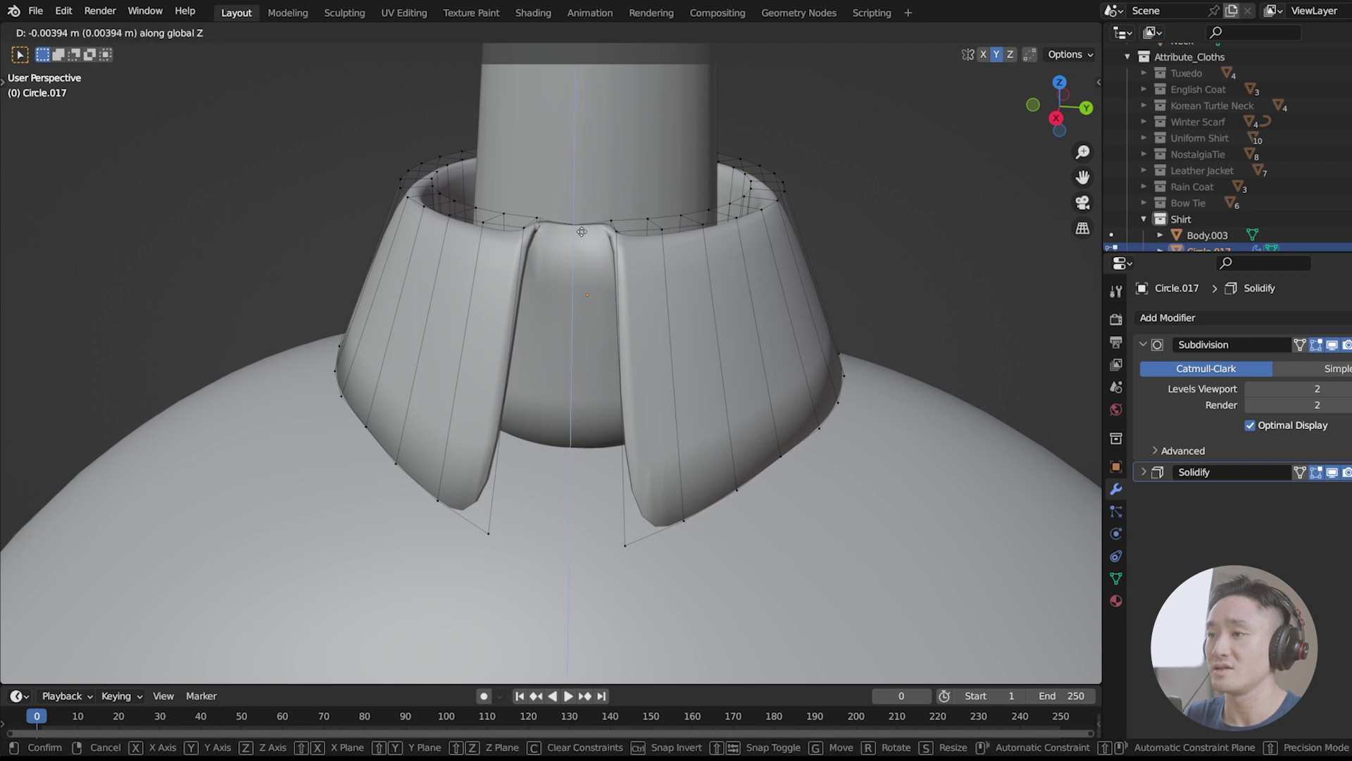
click(583, 259)
Step: Lower the two rim vertices on either side of the front dip by about 0.016 m along Z
middle_drag(583, 258, 605, 240)
click(544, 209)
shift+click(614, 202)
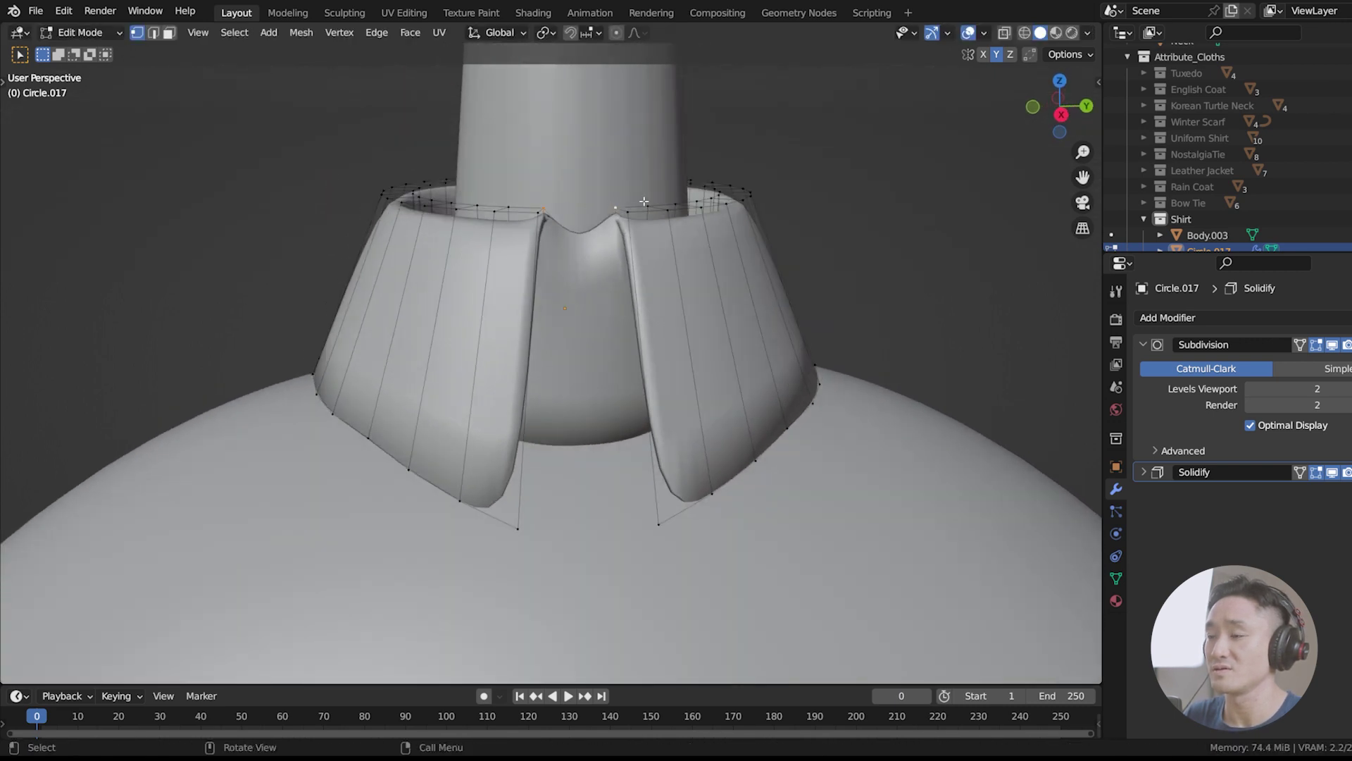
key(g)
key(z)
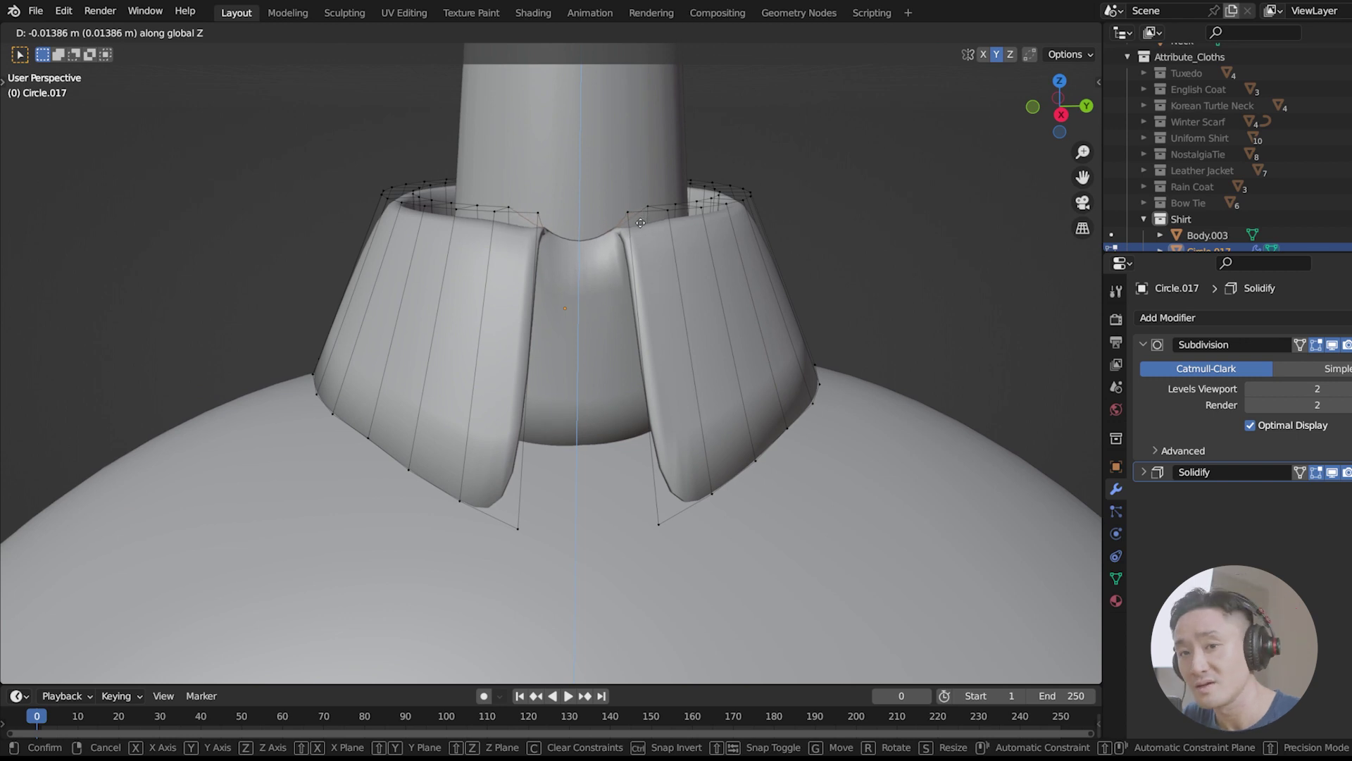
click(639, 226)
Step: Leave mesh editing and examine how the collar sits on the neck and the shirt body
middle_drag(640, 226, 601, 266)
scroll(660, 226, down, 2)
scroll(660, 226, down, 4)
middle_drag(640, 345, 593, 351)
scroll(592, 352, down, 3)
scroll(592, 351, up, 5)
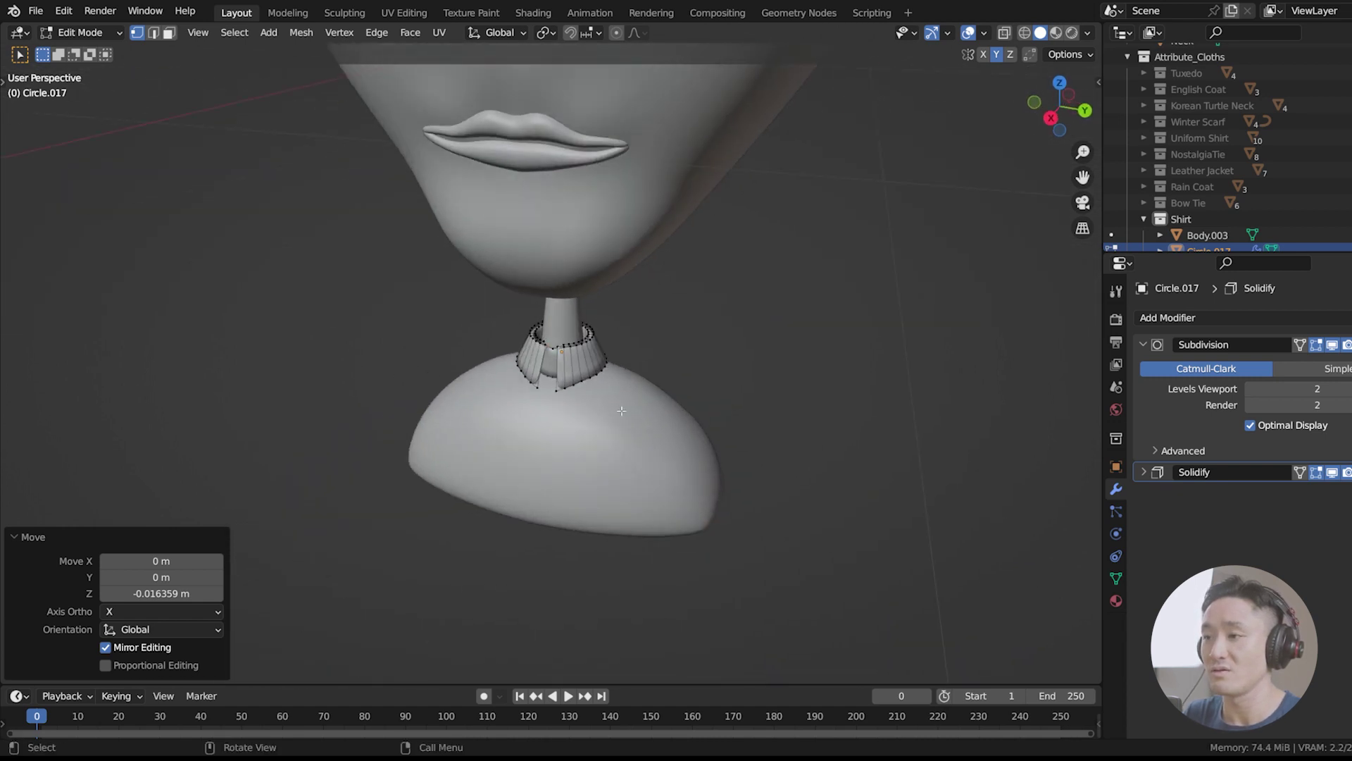
key(Tab)
scroll(585, 374, up, 3)
scroll(580, 404, down, 1)
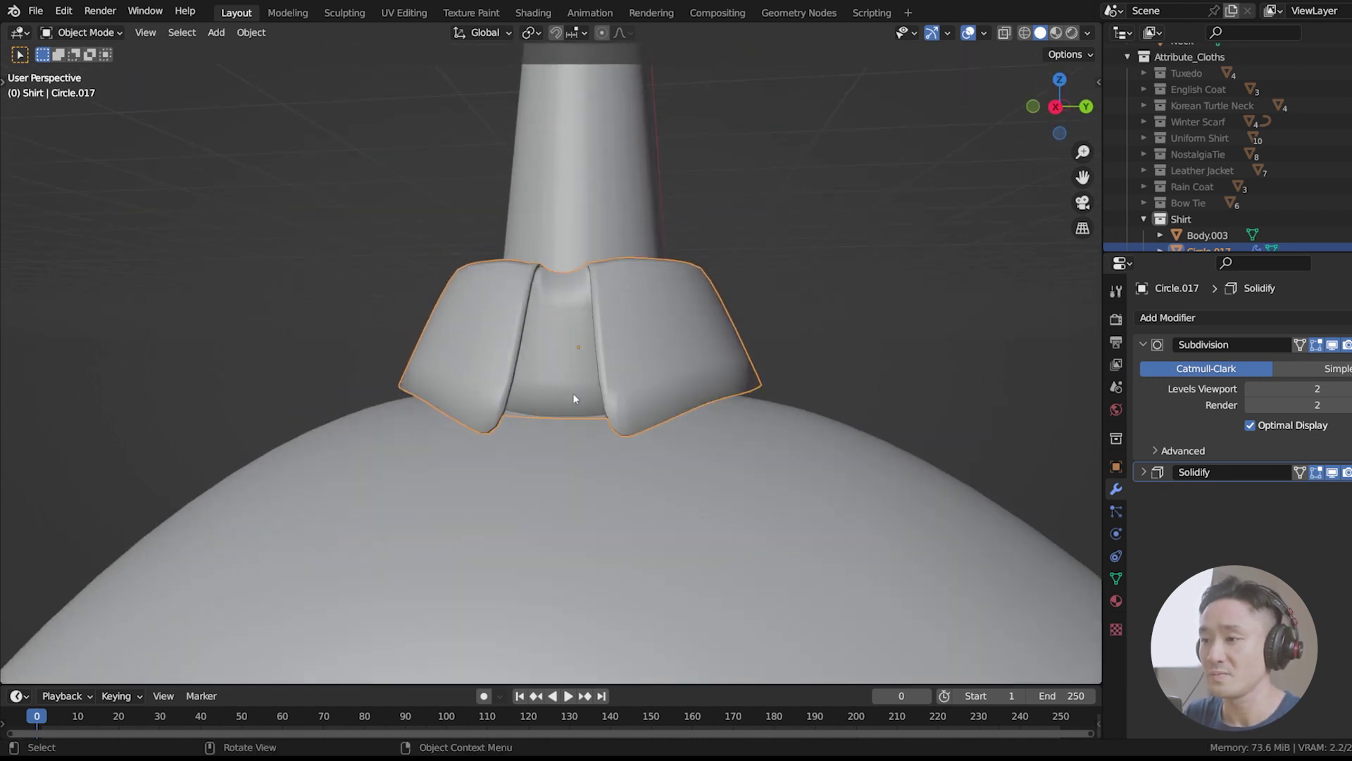
click(567, 454)
scroll(565, 454, down, 3)
scroll(599, 386, up, 1)
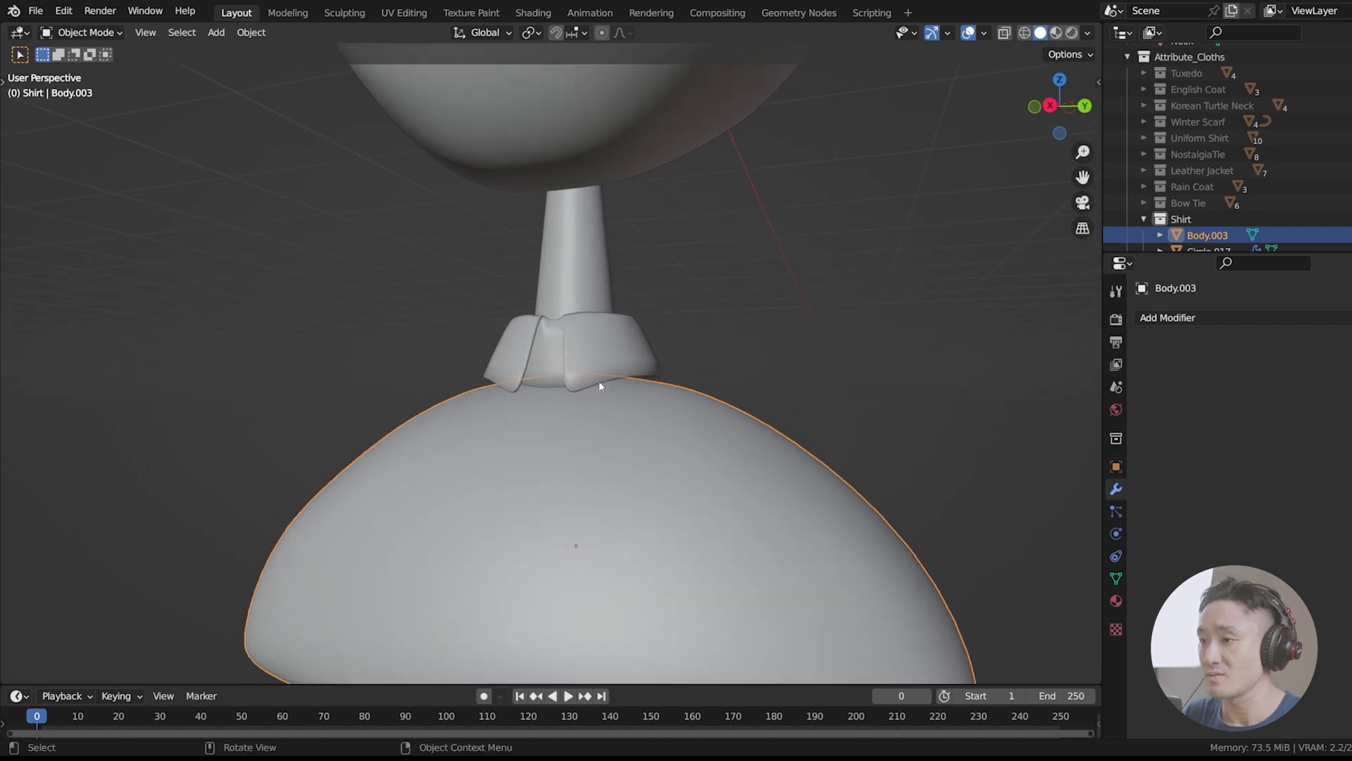
Step: Open the collar mesh for editing with see-through display turned on
click(563, 390)
key(Tab)
scroll(567, 374, up, 4)
middle_drag(568, 368, 590, 399)
scroll(564, 400, down, 2)
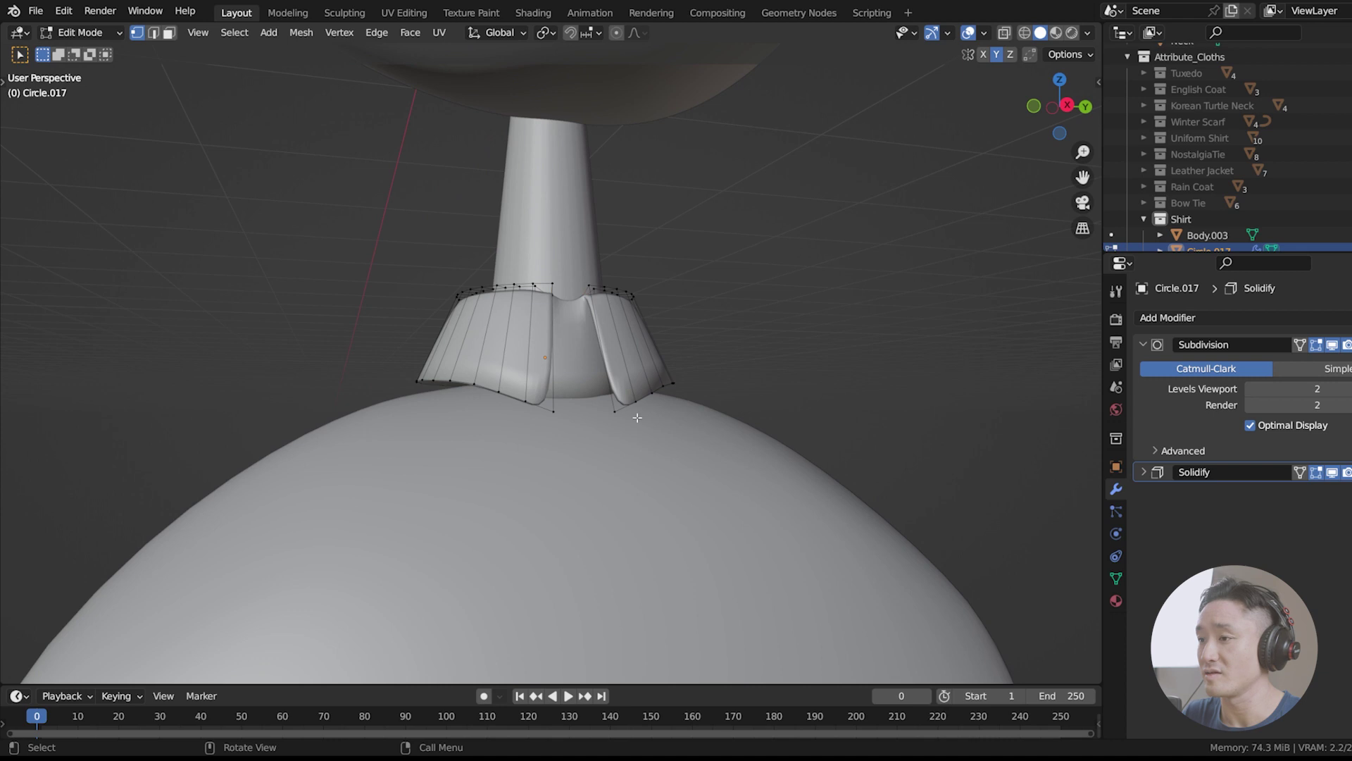
shift+middle_drag(644, 460, 639, 428)
click(1004, 33)
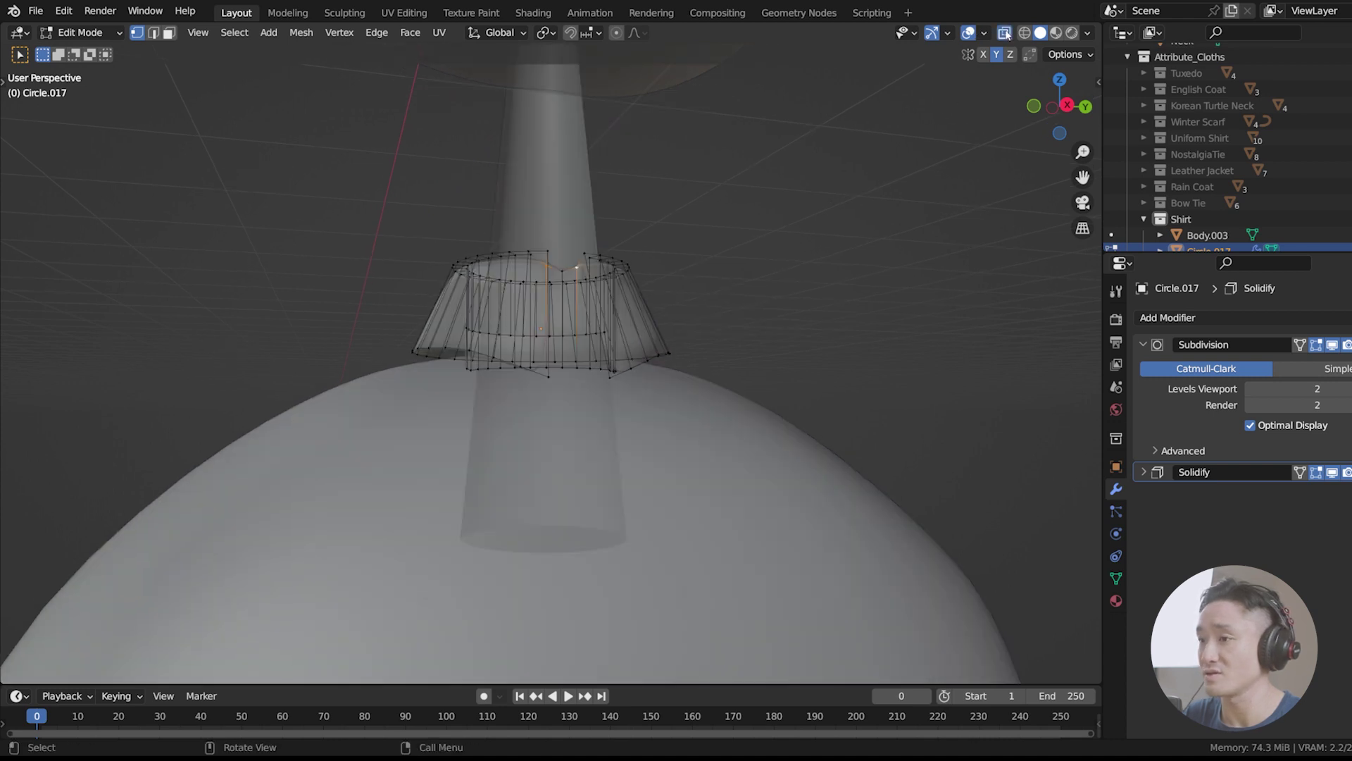
scroll(632, 336, up, 4)
mouse_move(592, 380)
middle_down()
mouse_move(634, 357)
mouse_move(687, 371)
mouse_move(609, 390)
middle_up()
scroll(461, 433, up, 3)
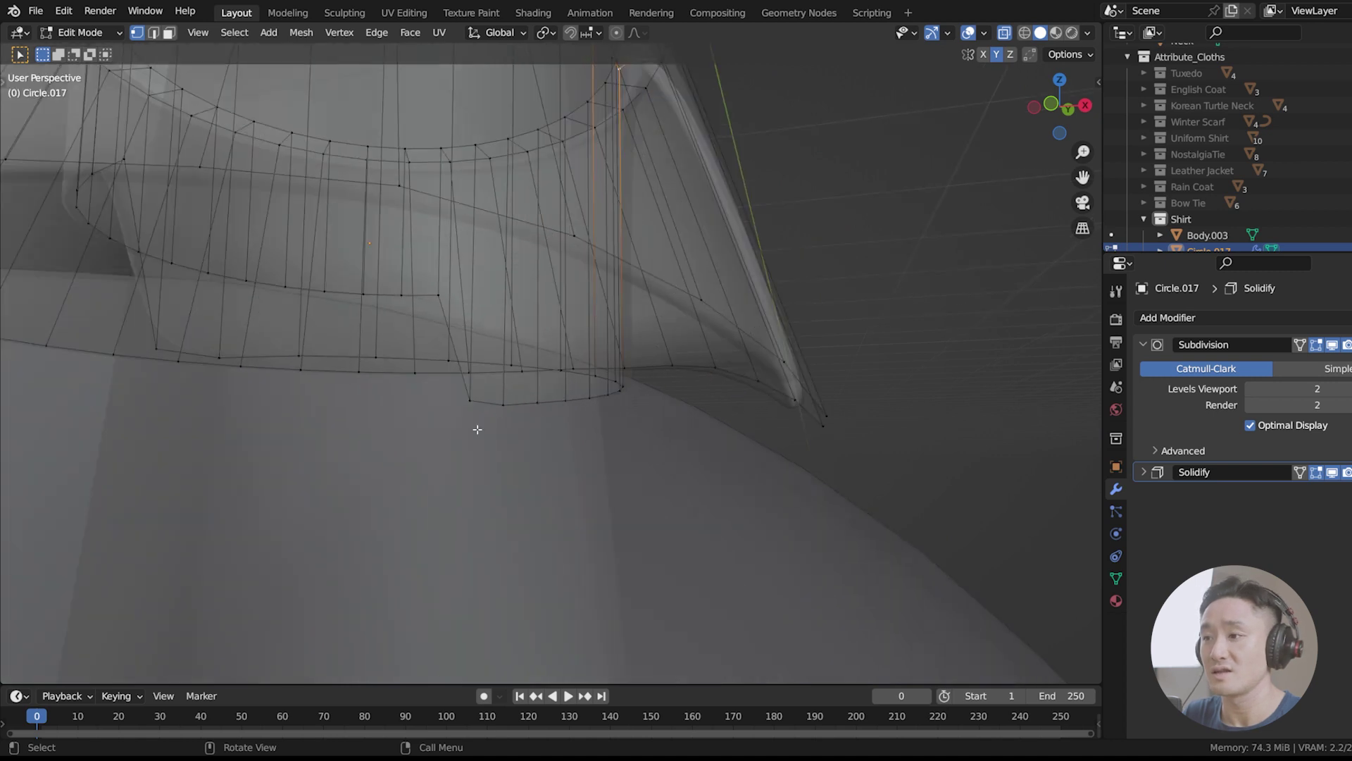
Step: Select the bottom edge loop of the collar's inner band
alt+click(541, 367)
click(1009, 338)
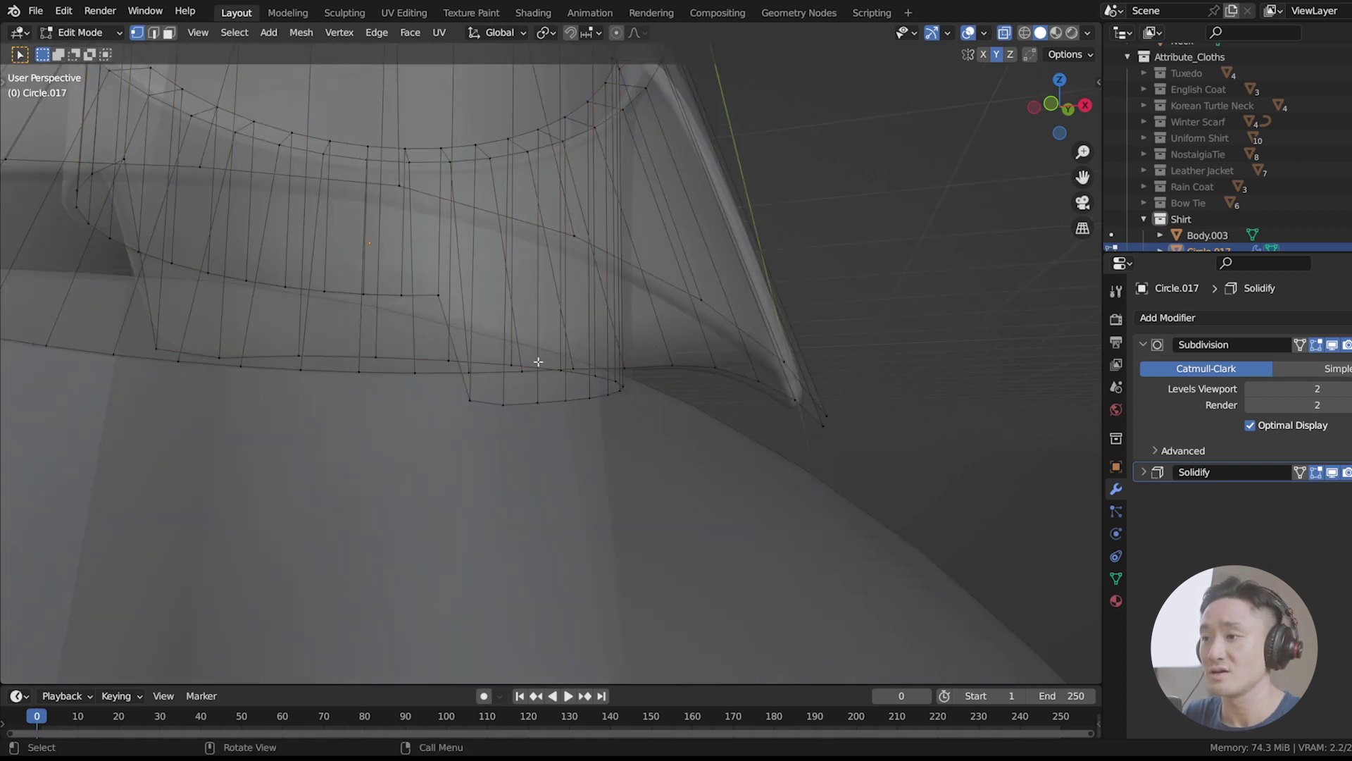
middle_drag(505, 379, 540, 413)
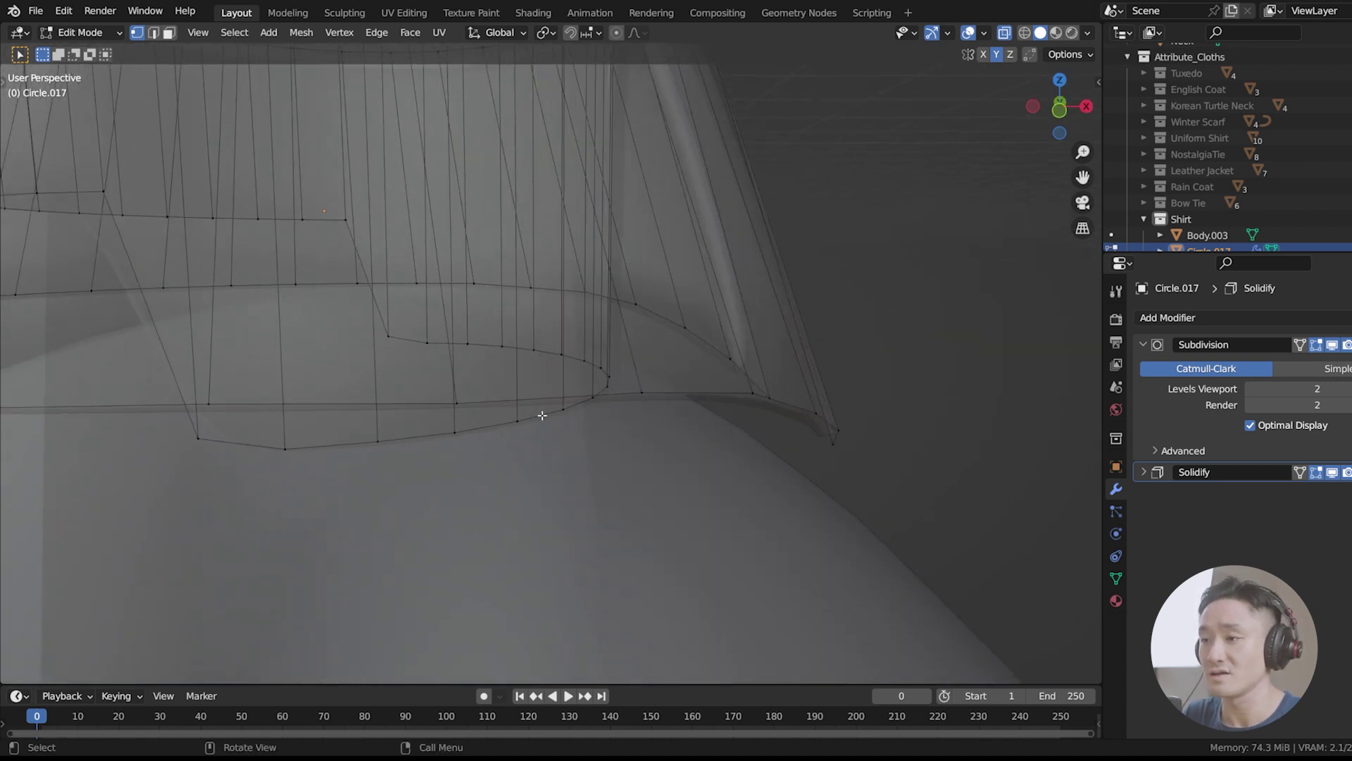
alt+click(502, 424)
click(501, 426)
alt+click(499, 424)
middle_drag(501, 423, 480, 391)
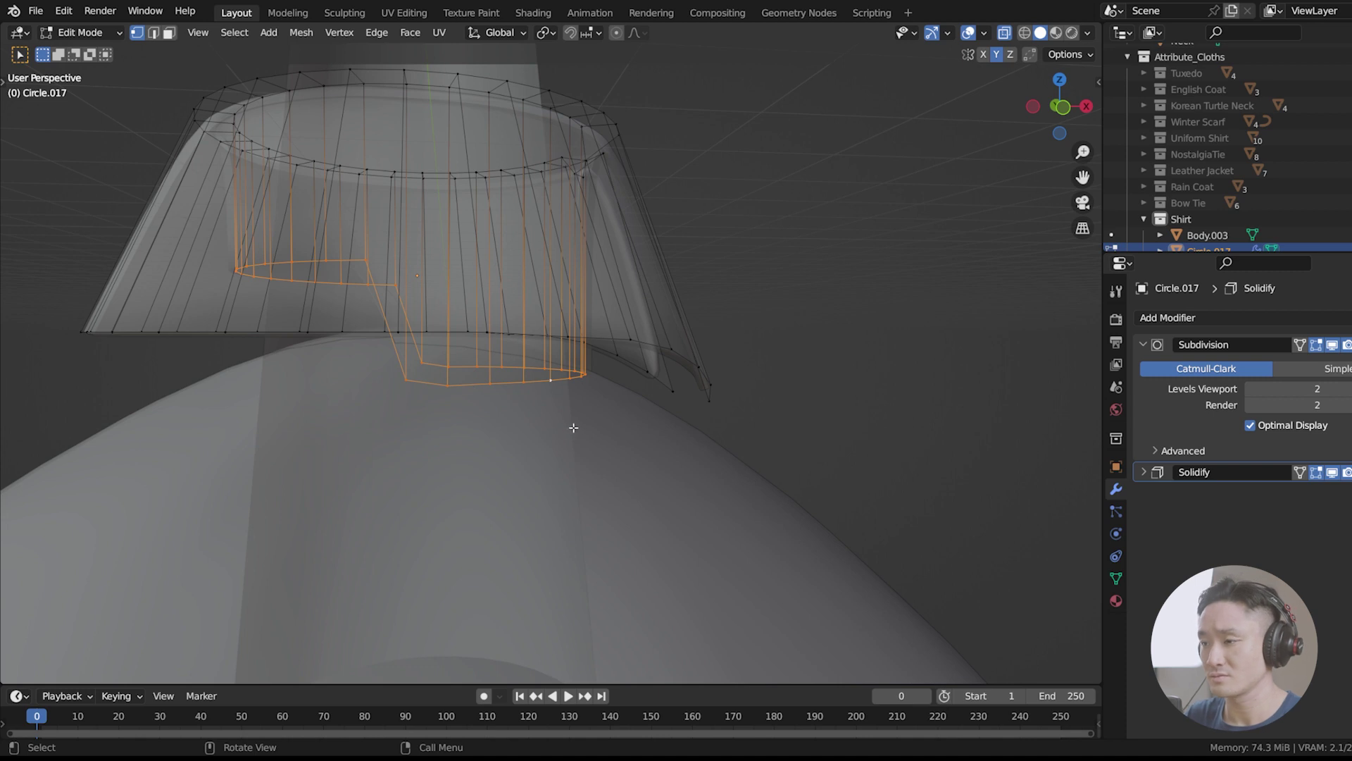
Step: In front view, select the front lower vertices of the collar's inner band and move them about 0.058 m along X and -0.032 m along Z
key(KP_1)
click(605, 398)
drag(470, 362, 598, 395)
shift+middle_drag(598, 396, 513, 395)
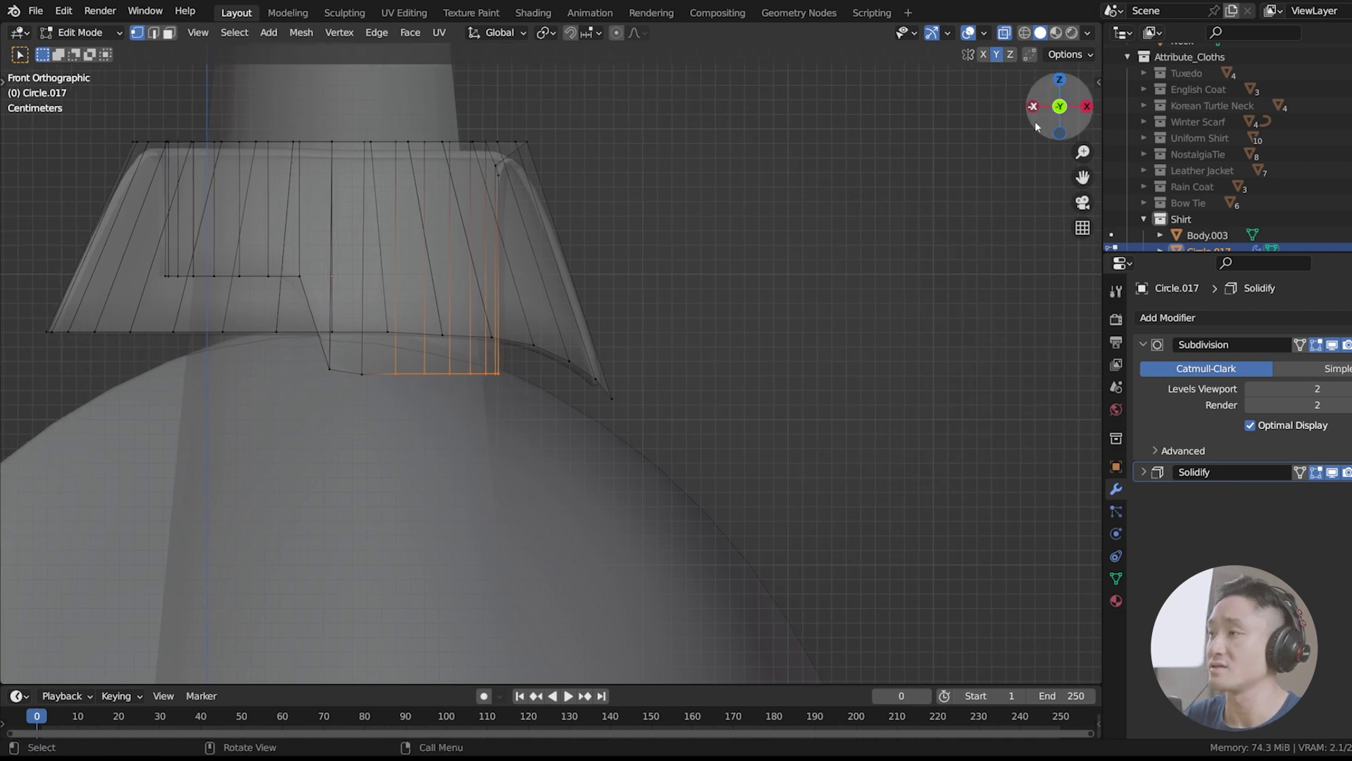
key(g)
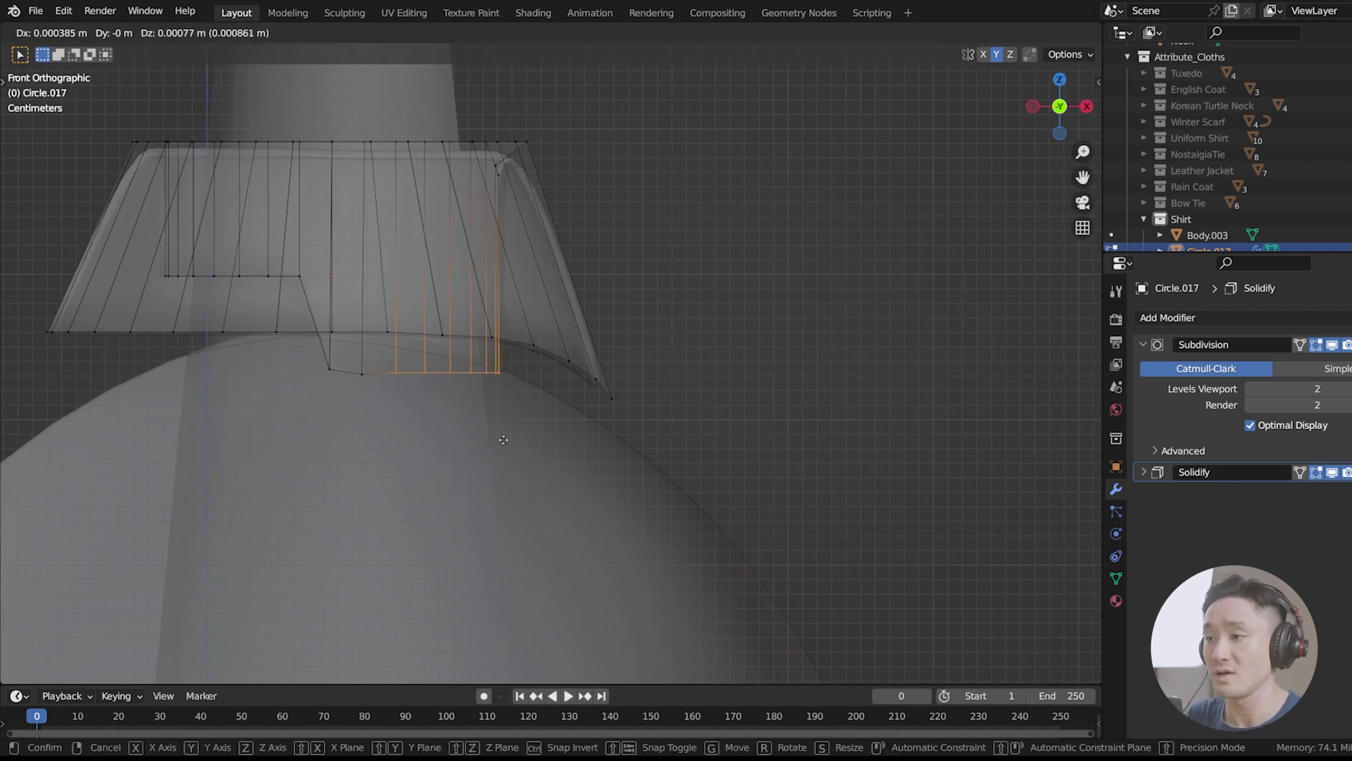
key(Escape)
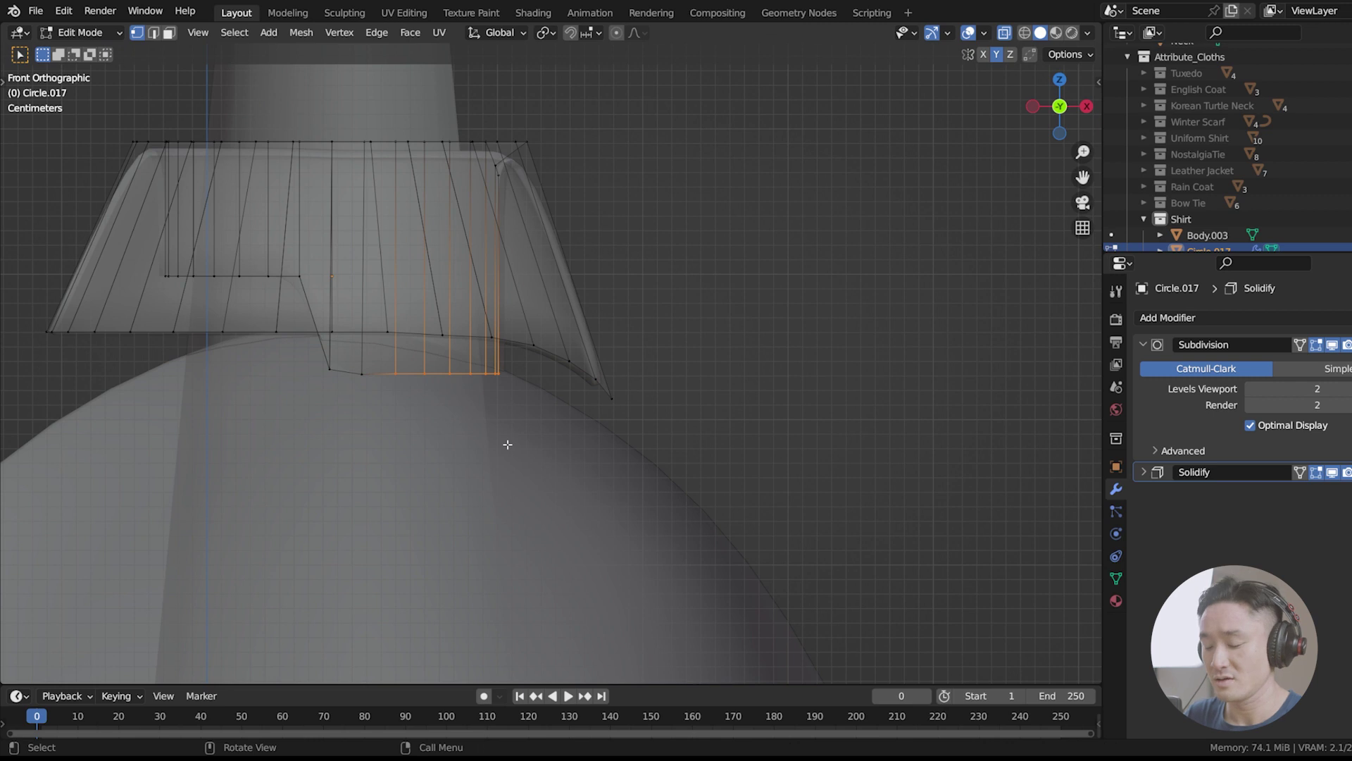
key(g)
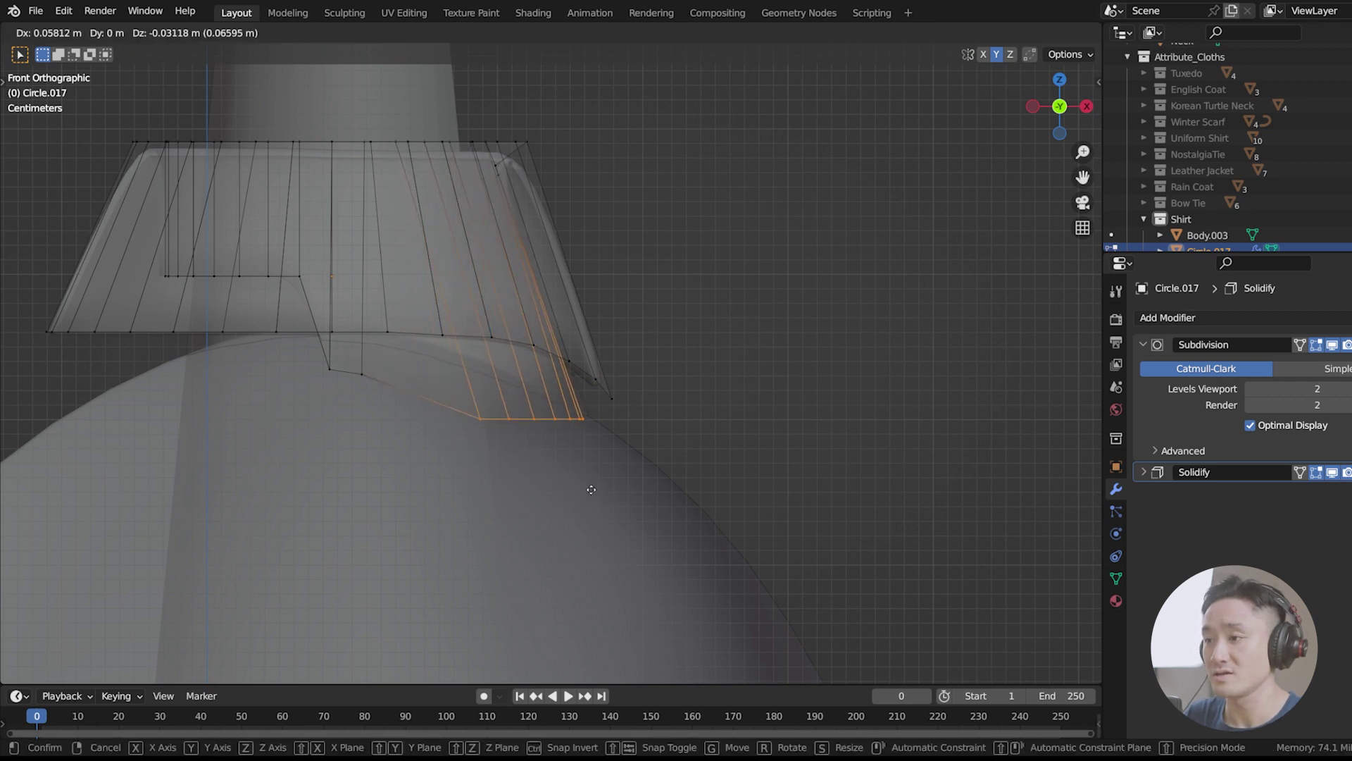
click(590, 490)
middle_drag(591, 490, 401, 465)
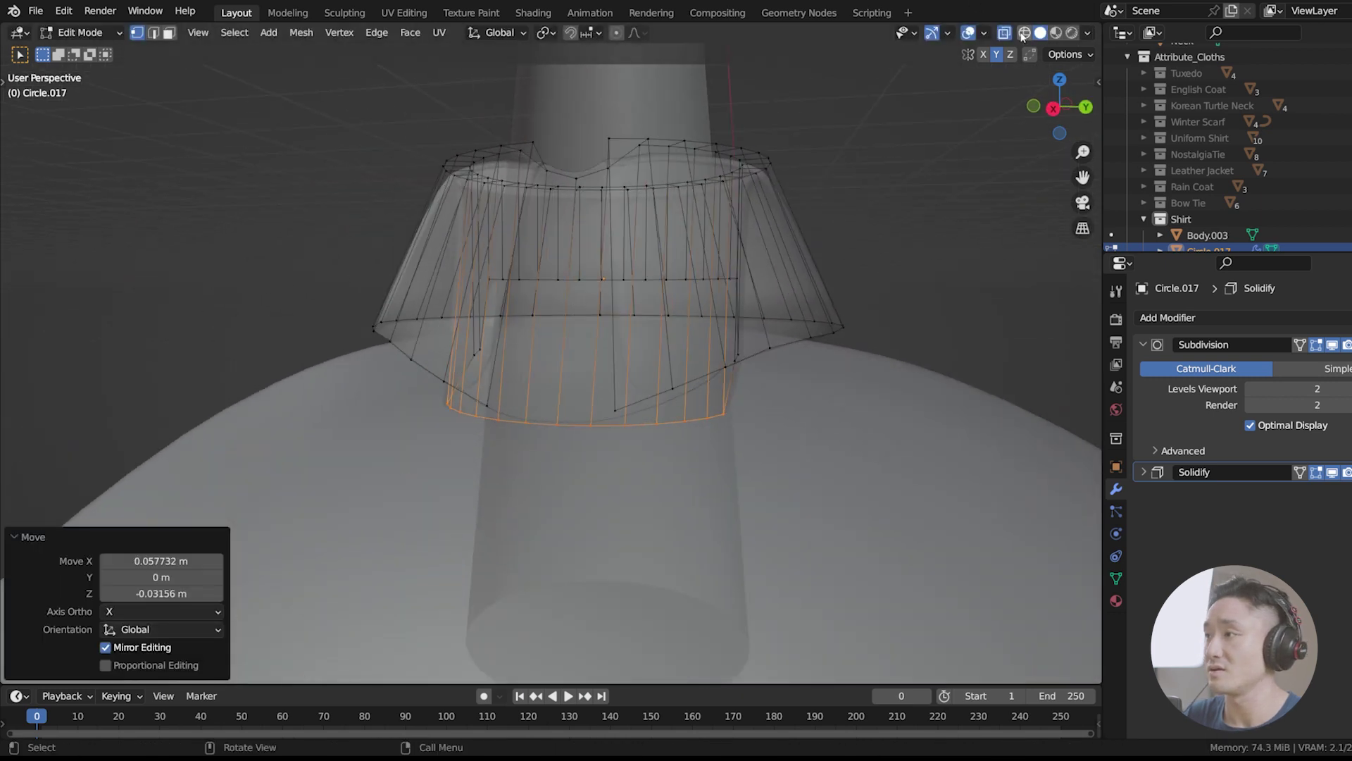
Step: Turn off see-through display and examine how the front of the collar's inner band meets the shirt body
click(1001, 33)
middle_drag(704, 233, 735, 220)
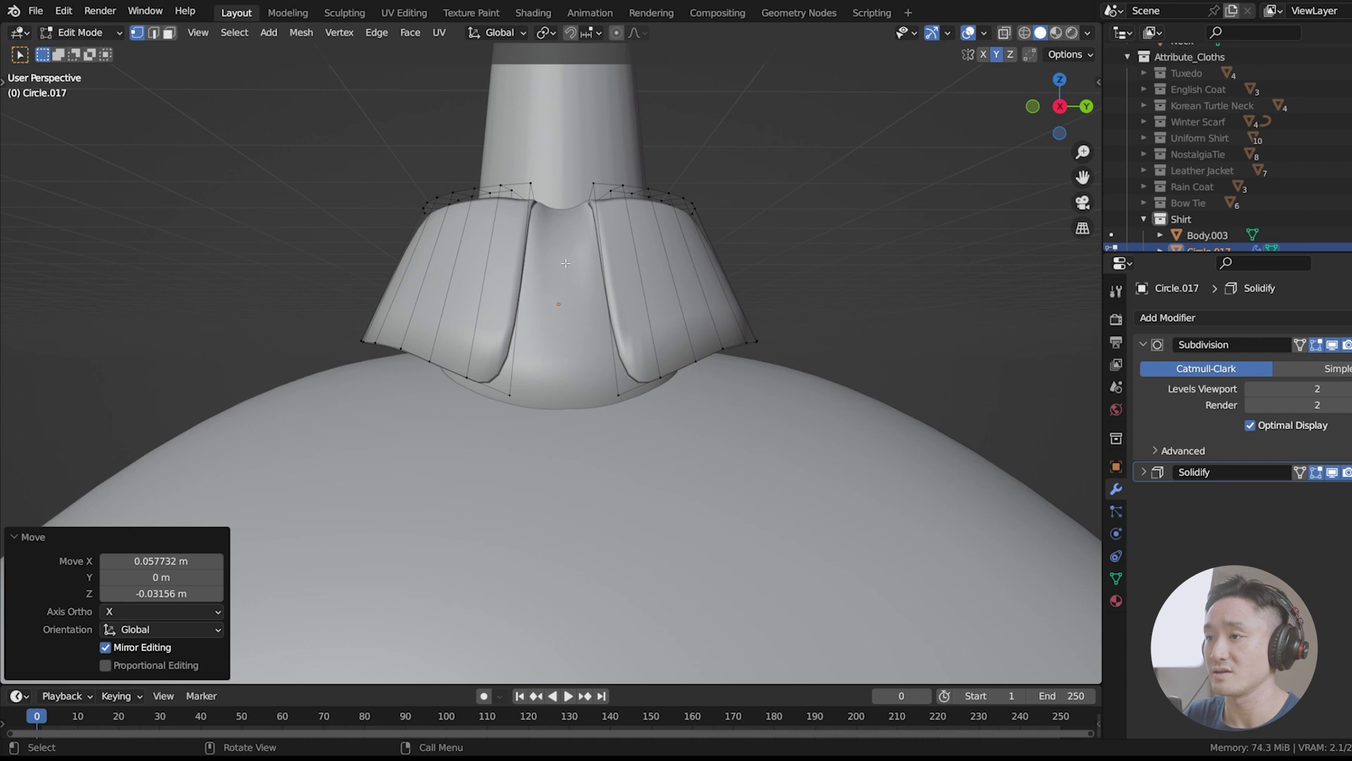
middle_drag(559, 233, 569, 339)
middle_drag(548, 255, 589, 429)
scroll(576, 441, down, 1)
scroll(591, 437, down, 1)
scroll(606, 433, up, 1)
key(KP_1)
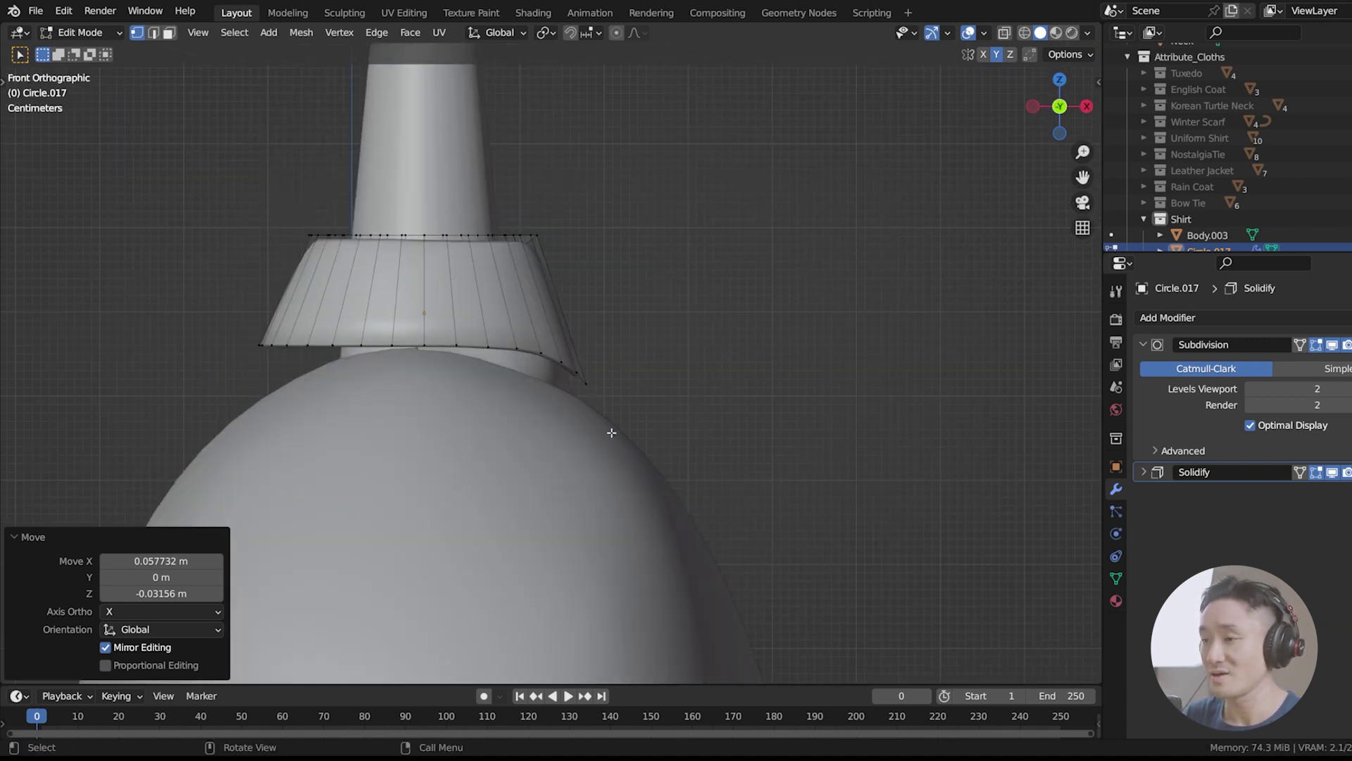
Step: Move the inner band's front lower vertices another 0.009 m or so along X and about -0.017 m along Z, into the shirt body
key(Tab)
scroll(580, 394, up, 5)
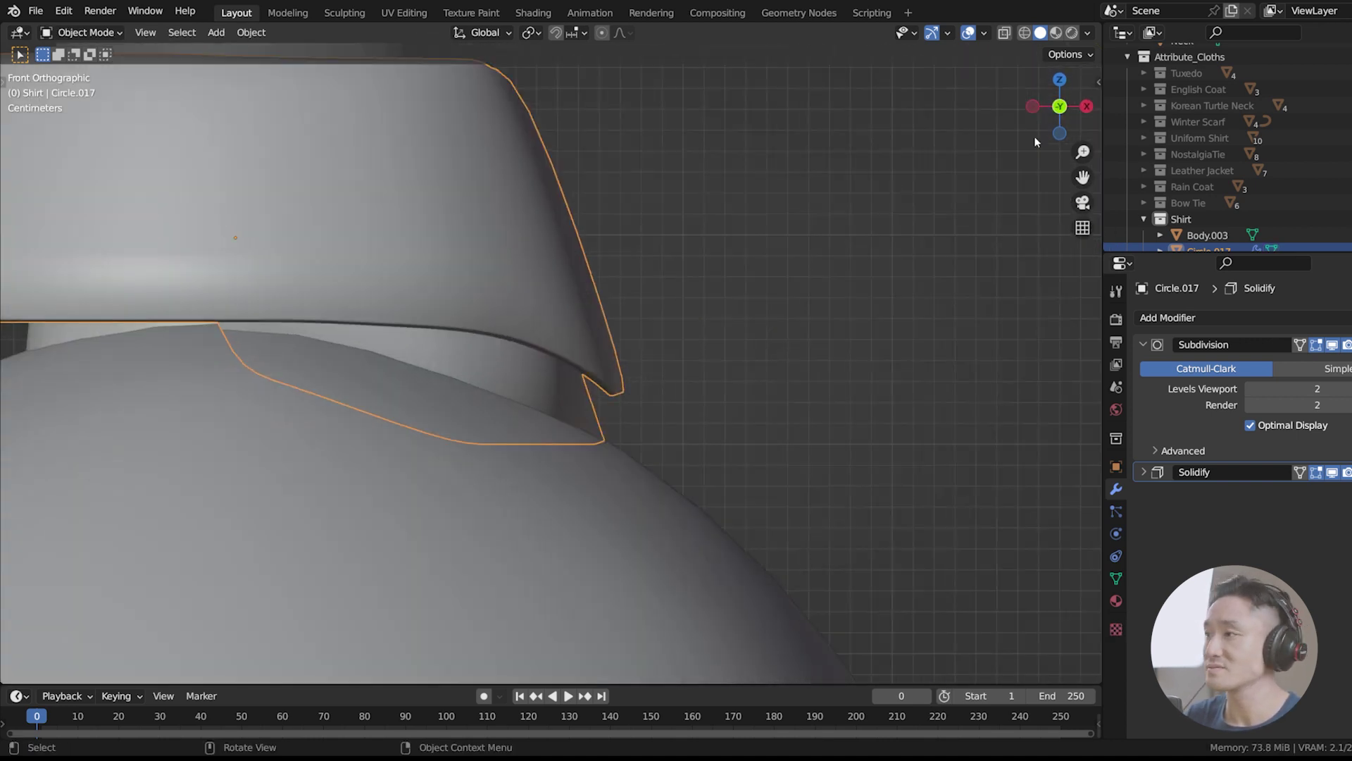
click(1009, 33)
key(Tab)
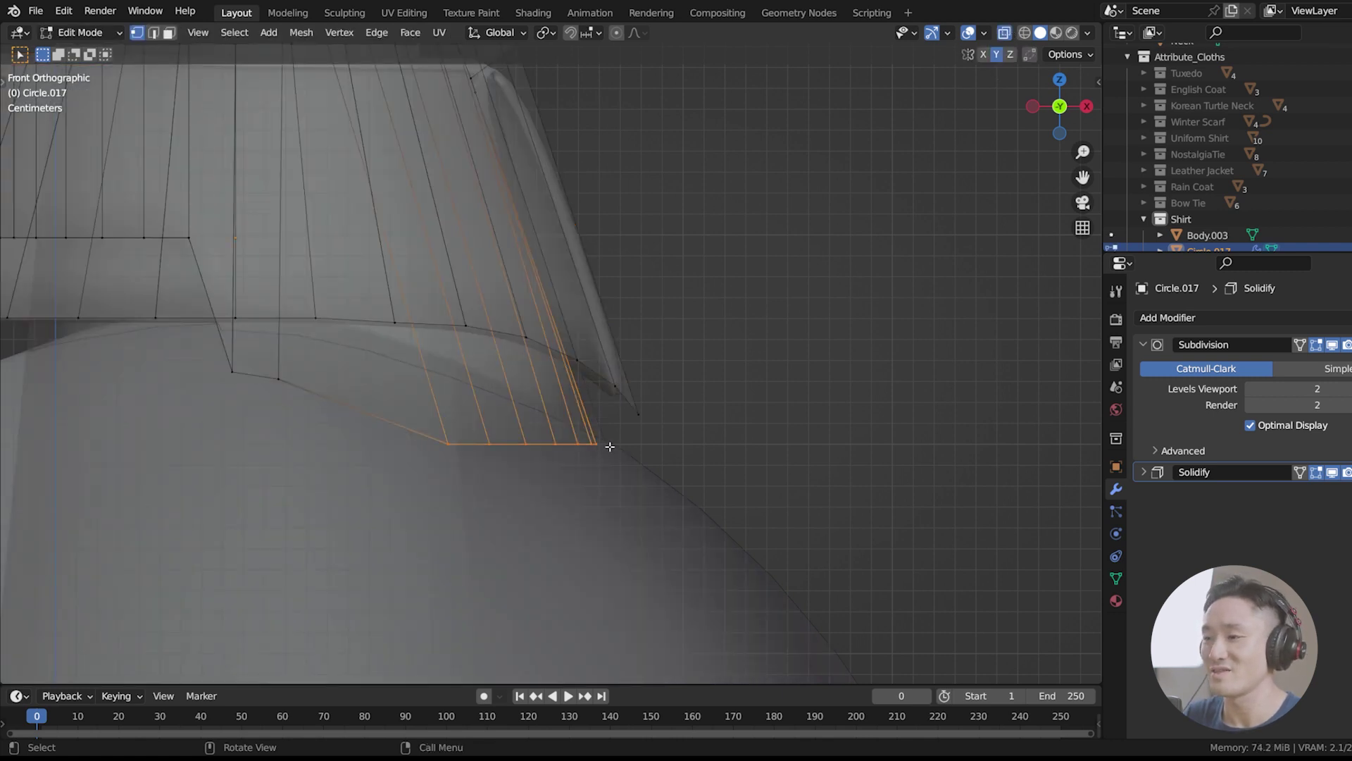
key(g)
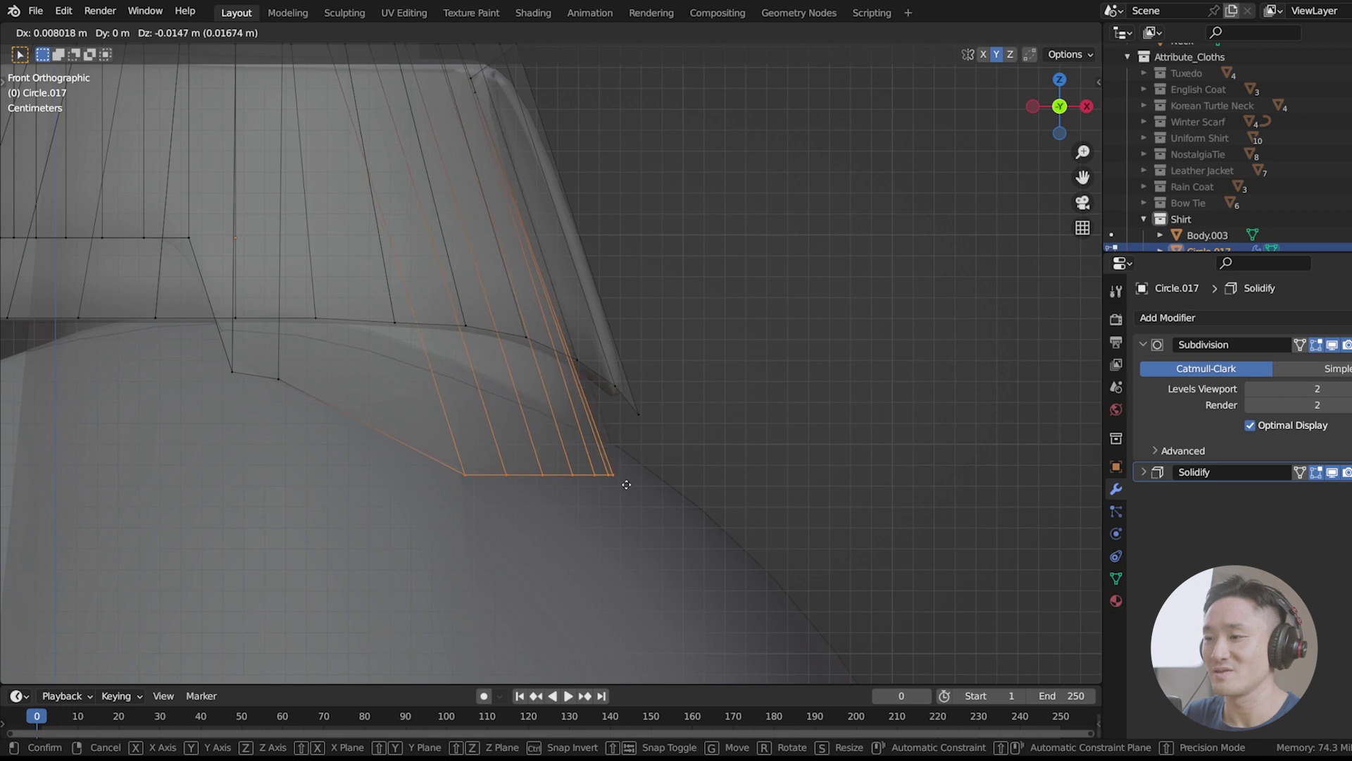
click(624, 484)
key(alt+z)
key(alt+z)
Step: Add one edge loop around the collar's inner band and slide it toward the lower edge with a factor of 0.230
key(ctrl+r)
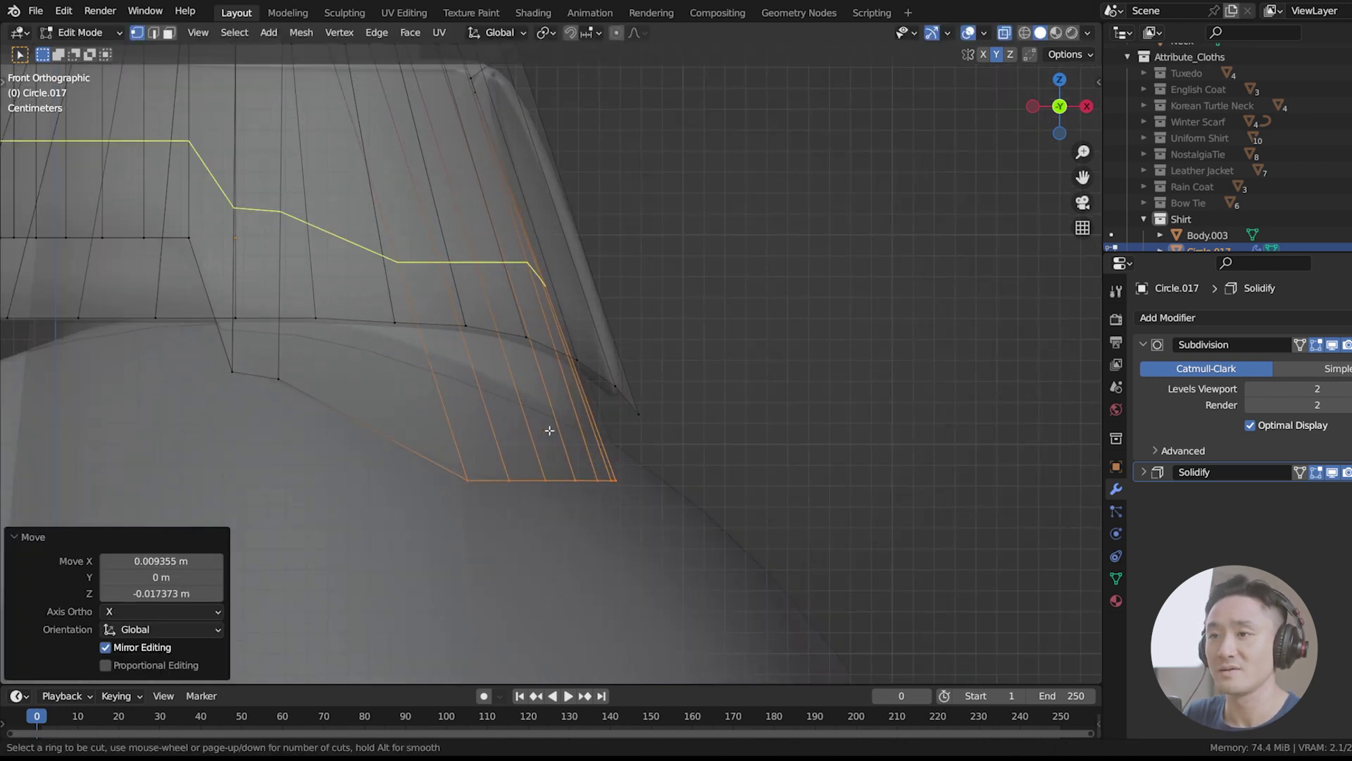
click(550, 418)
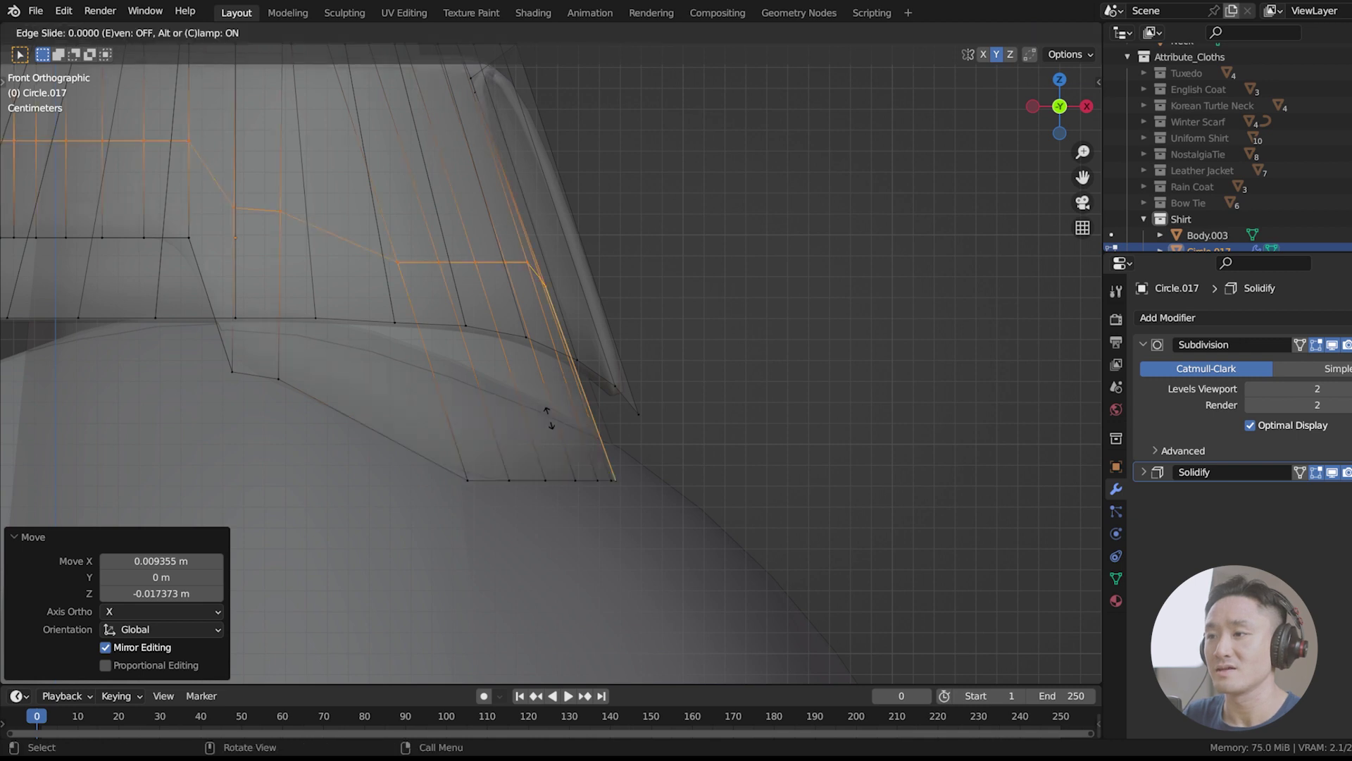
click(538, 478)
middle_drag(416, 310, 526, 294)
scroll(557, 340, up, 3)
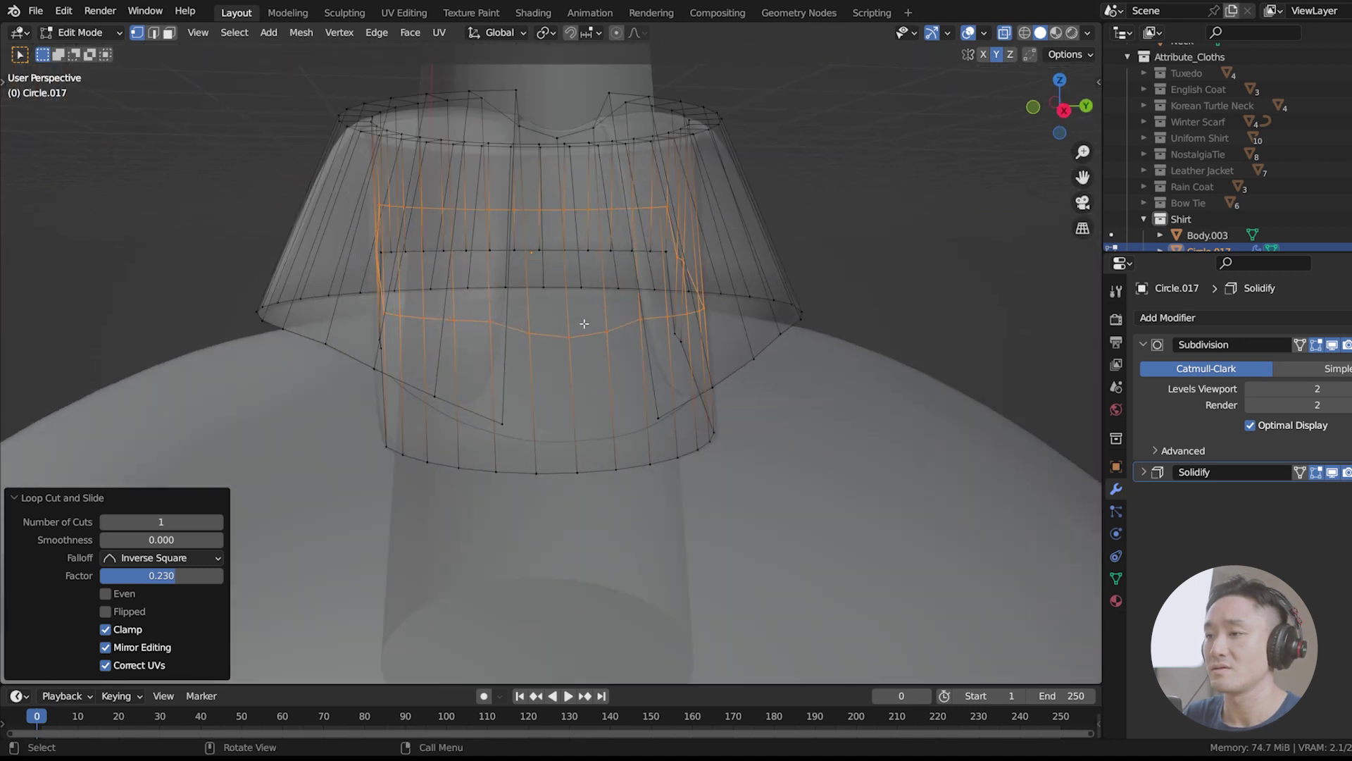
Step: Examine the inner band's front curve and lower edge in solid and see-through display, inside and outside mesh editing
alt+click(530, 326)
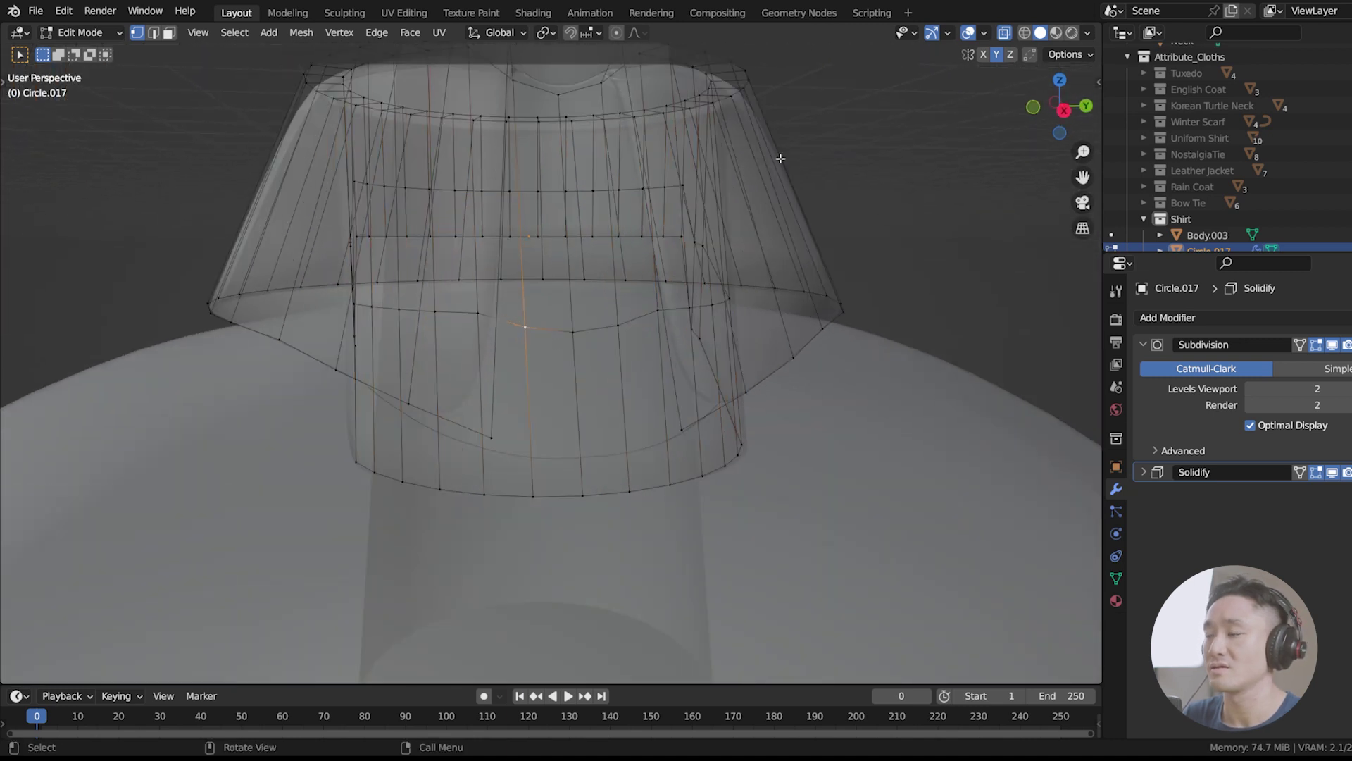
click(1004, 32)
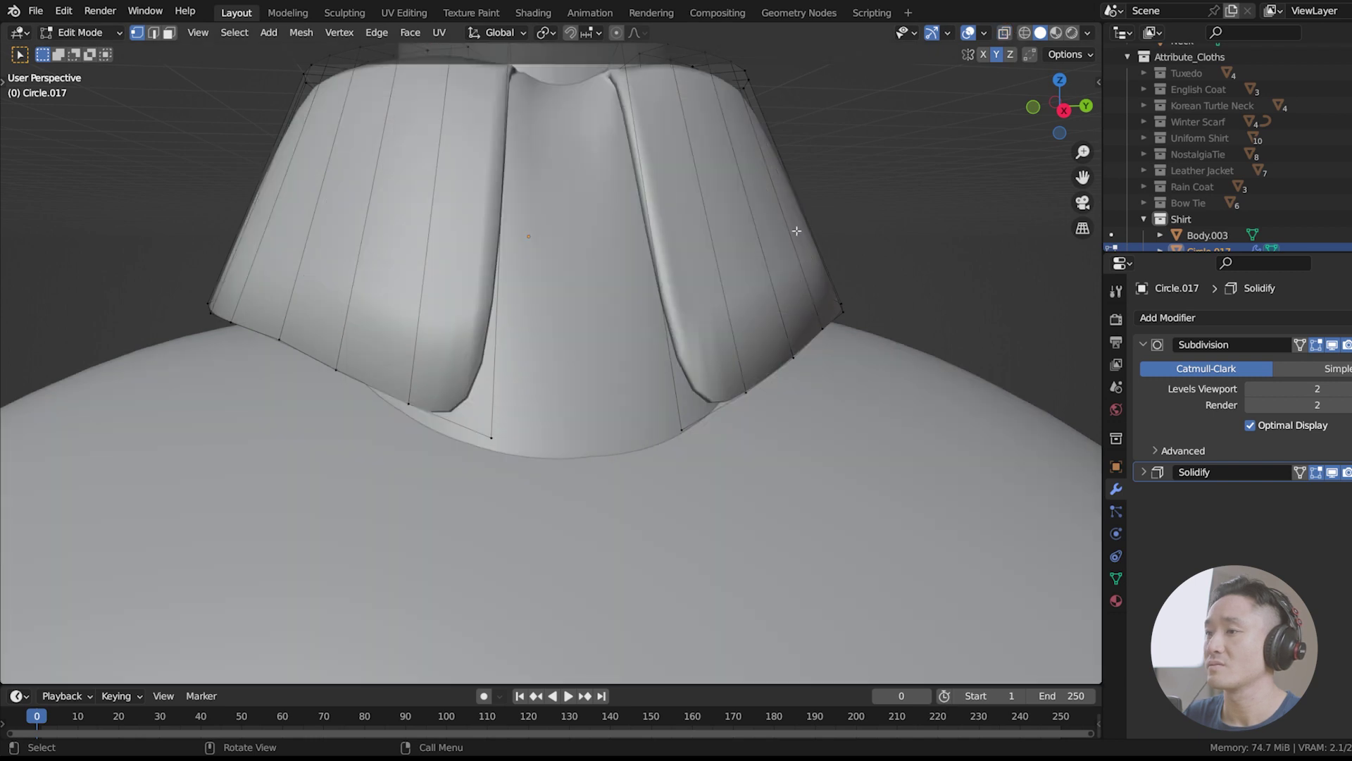
scroll(580, 339, down, 4)
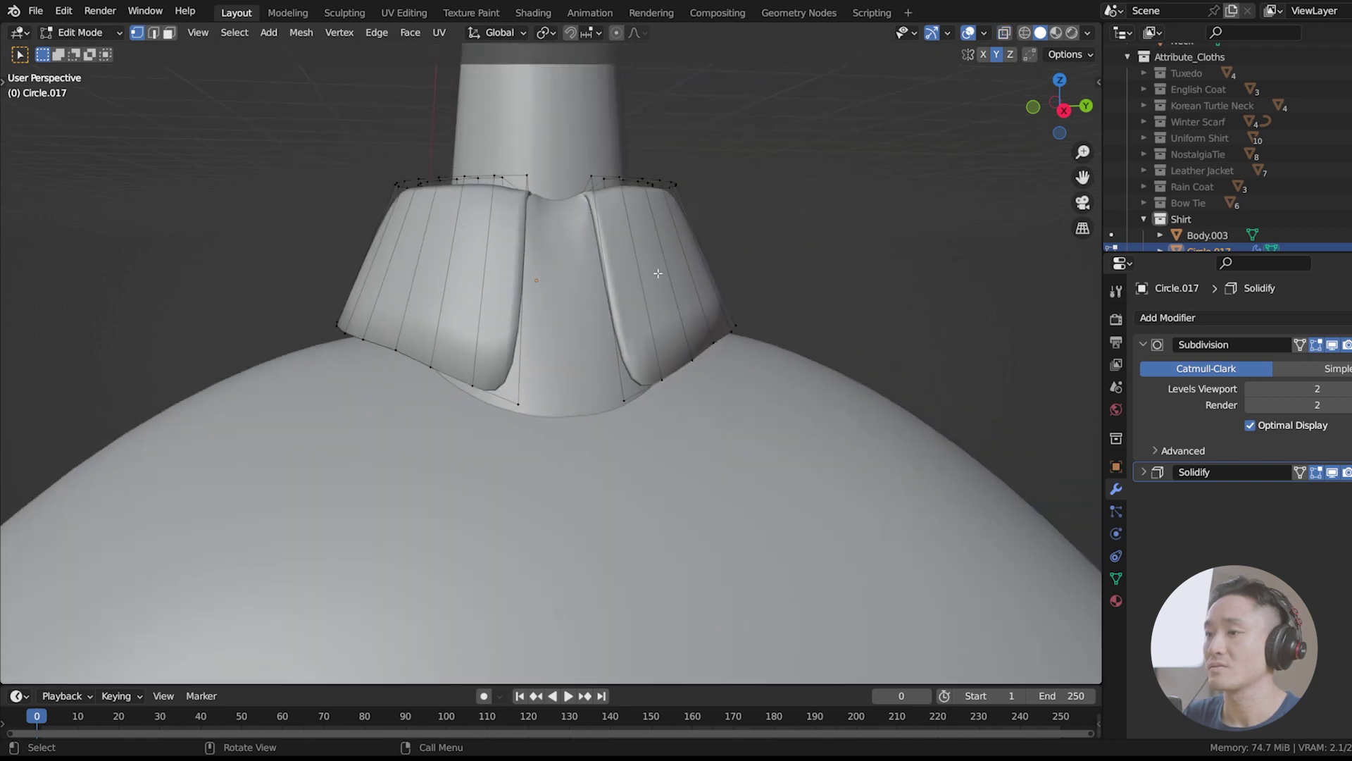
key(Tab)
click(563, 333)
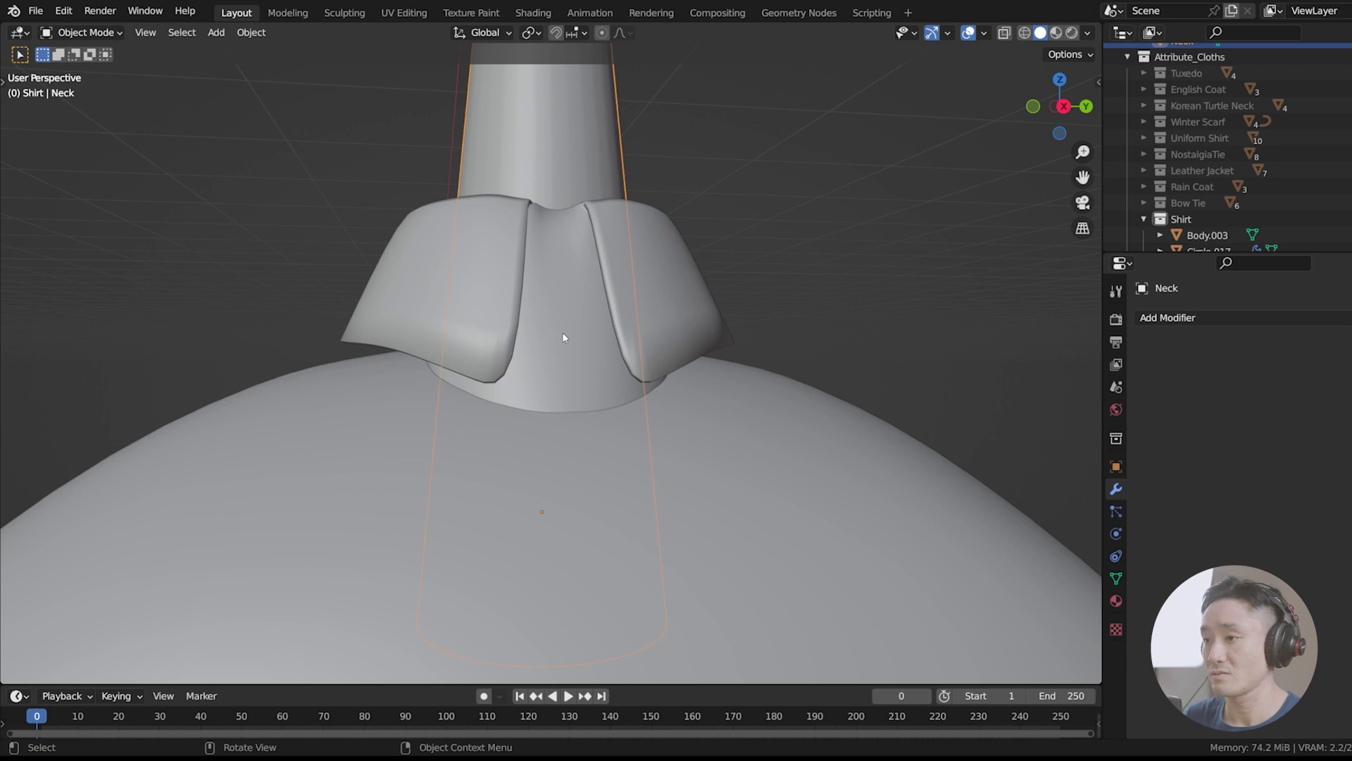
click(562, 332)
key(Tab)
key(KP_1)
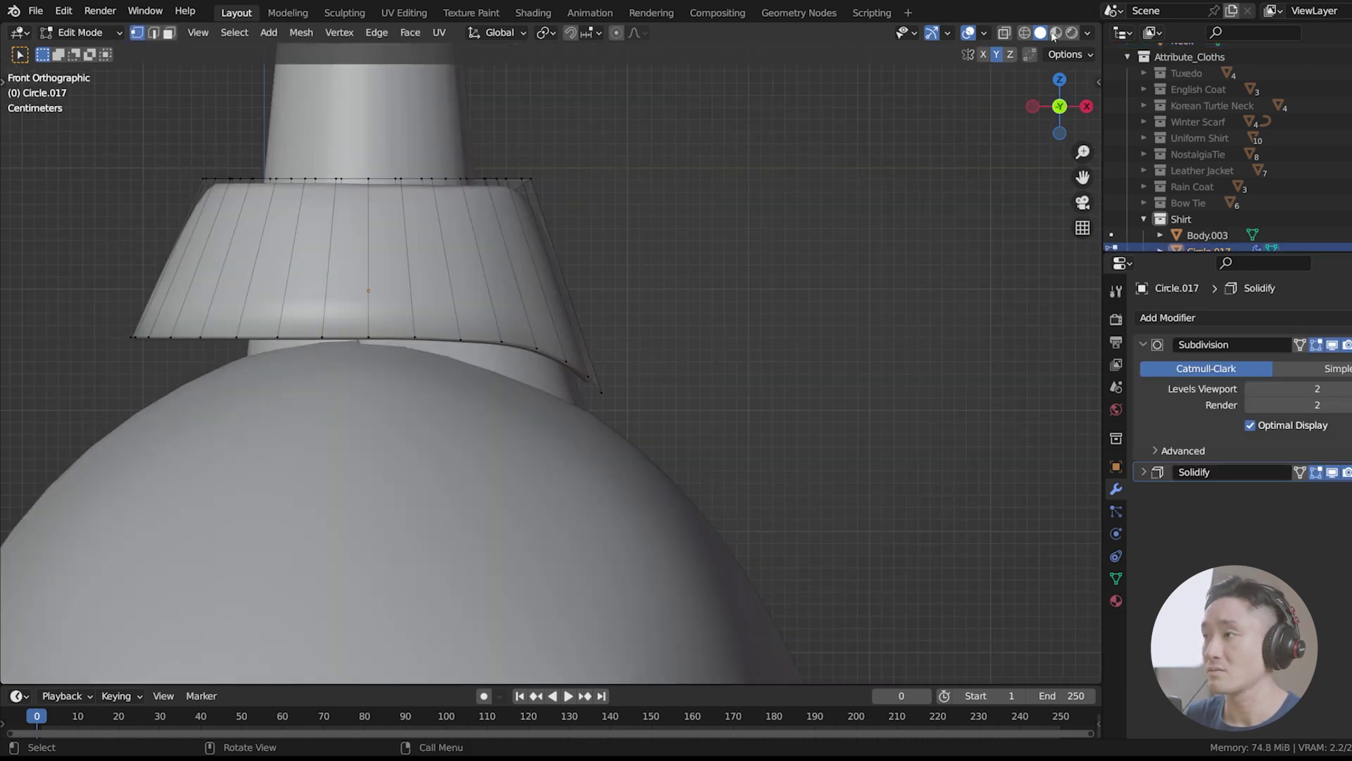
click(1005, 32)
scroll(493, 317, up, 4)
key(Tab)
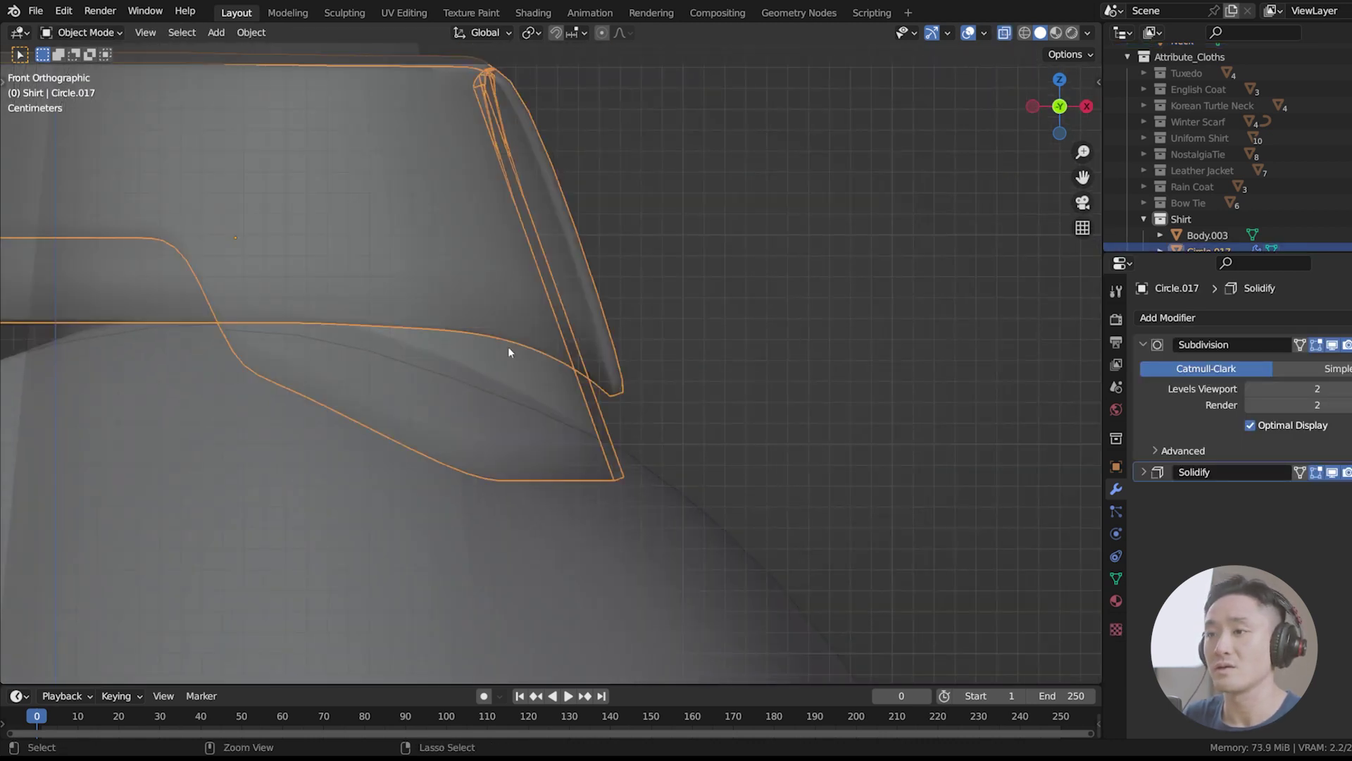
Step: Return to mesh editing and undo the last loop cut on the collar's inner band
key(Tab)
key(ctrl+z)
key(ctrl+z)
key(ctrl+z)
key(ctrl+z)
key(ctrl+z)
key(ctrl+z)
key(ctrl+z)
Step: Add a single edge loop around the collar's inner band and slide it closer to the lower edge with a factor of 0.640
scroll(515, 321, down, 3)
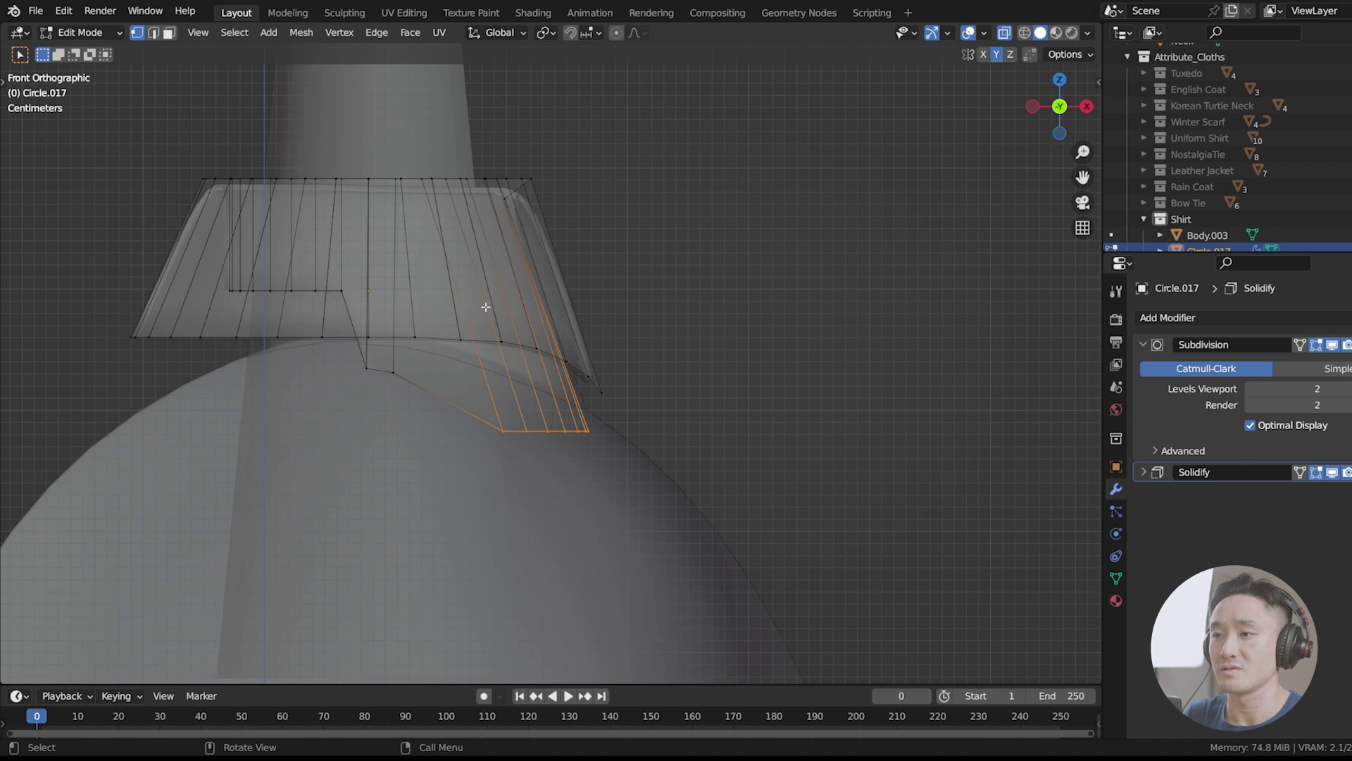
scroll(485, 307, up, 2)
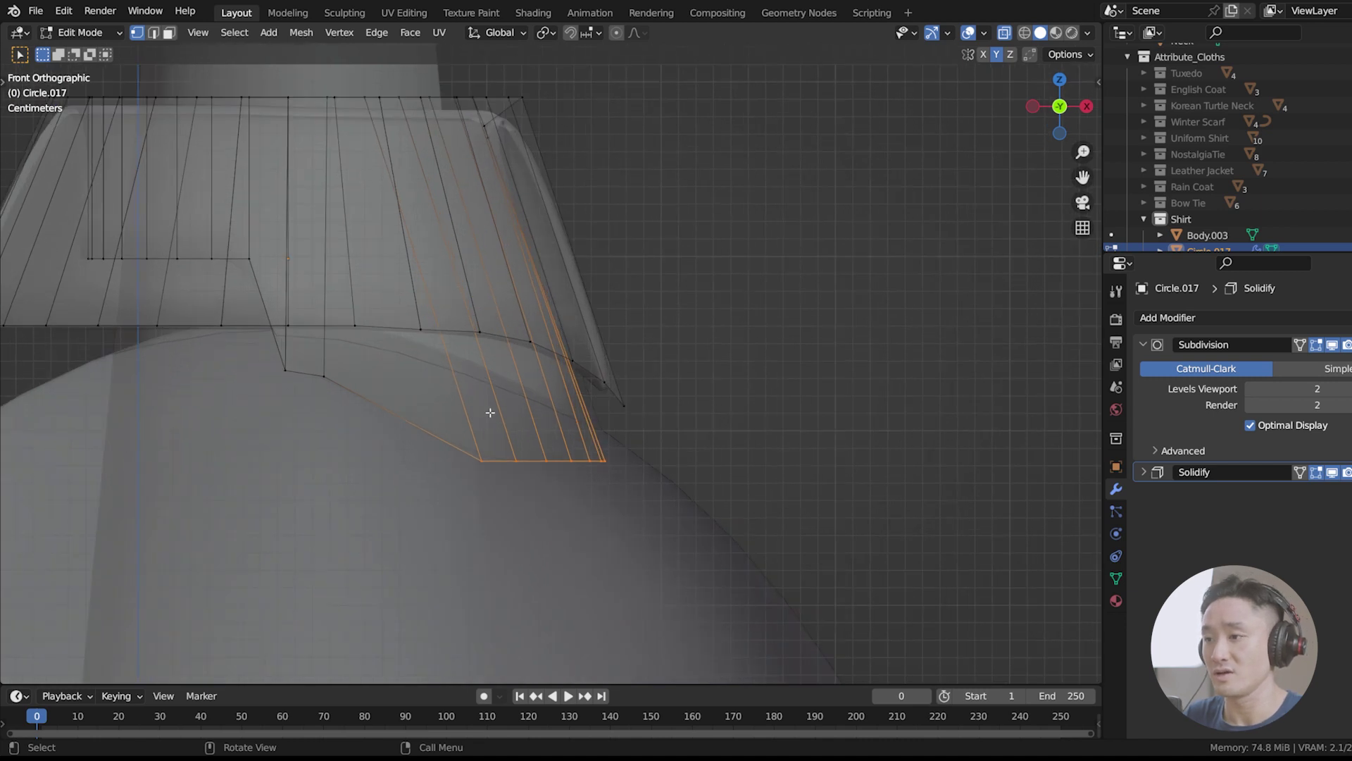
key(ctrl+r)
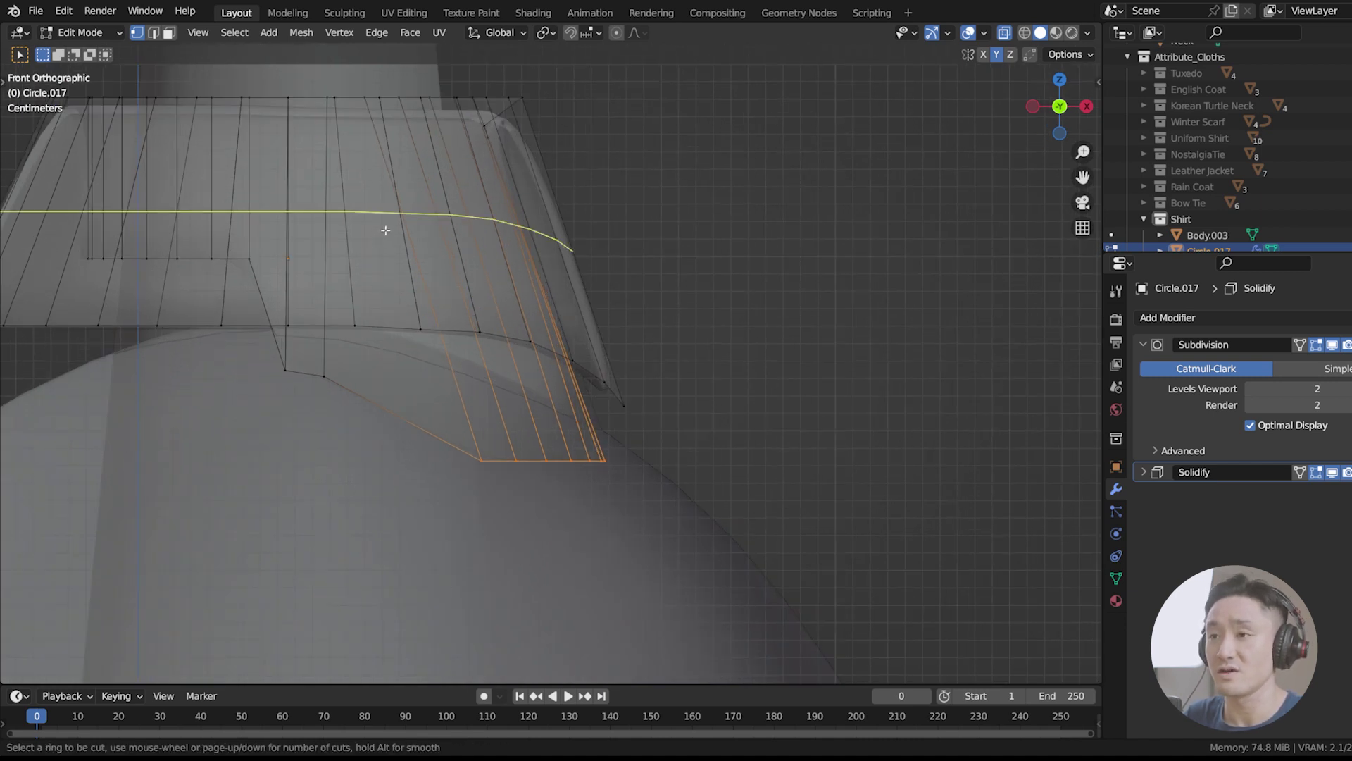
click(467, 305)
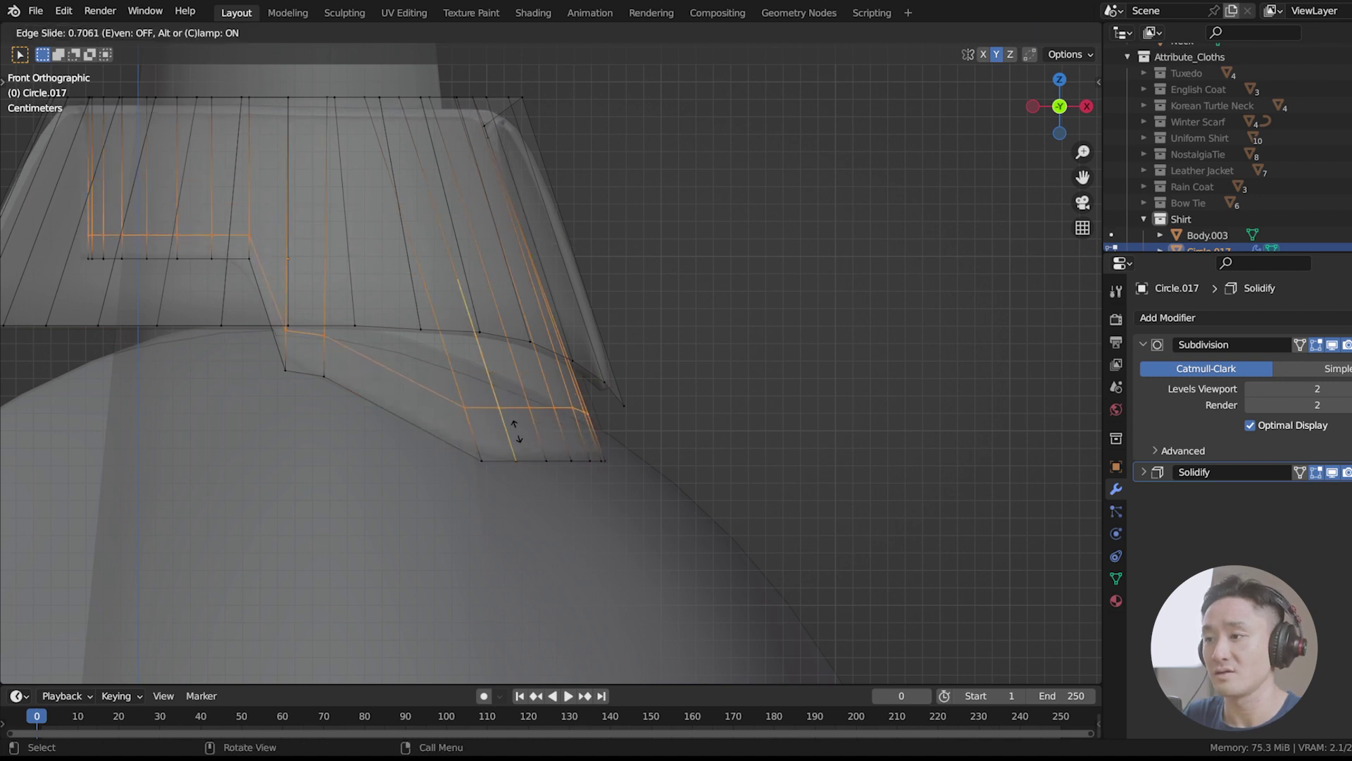
click(585, 399)
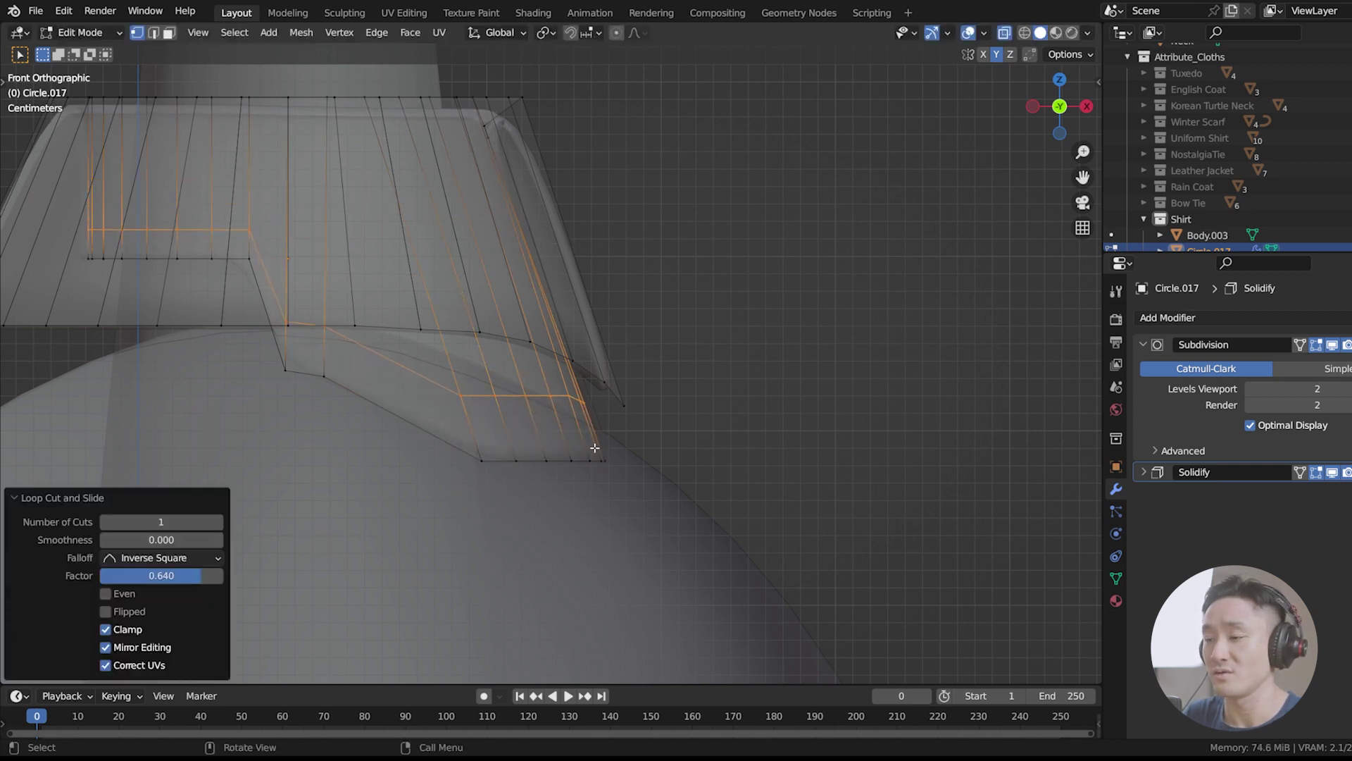
Step: Select the inner band's bottom front vertices and flare them about 0.025 m along X and -0.010 m along Z
drag(457, 446, 633, 492)
shift+middle_drag(636, 477, 582, 445)
key(g)
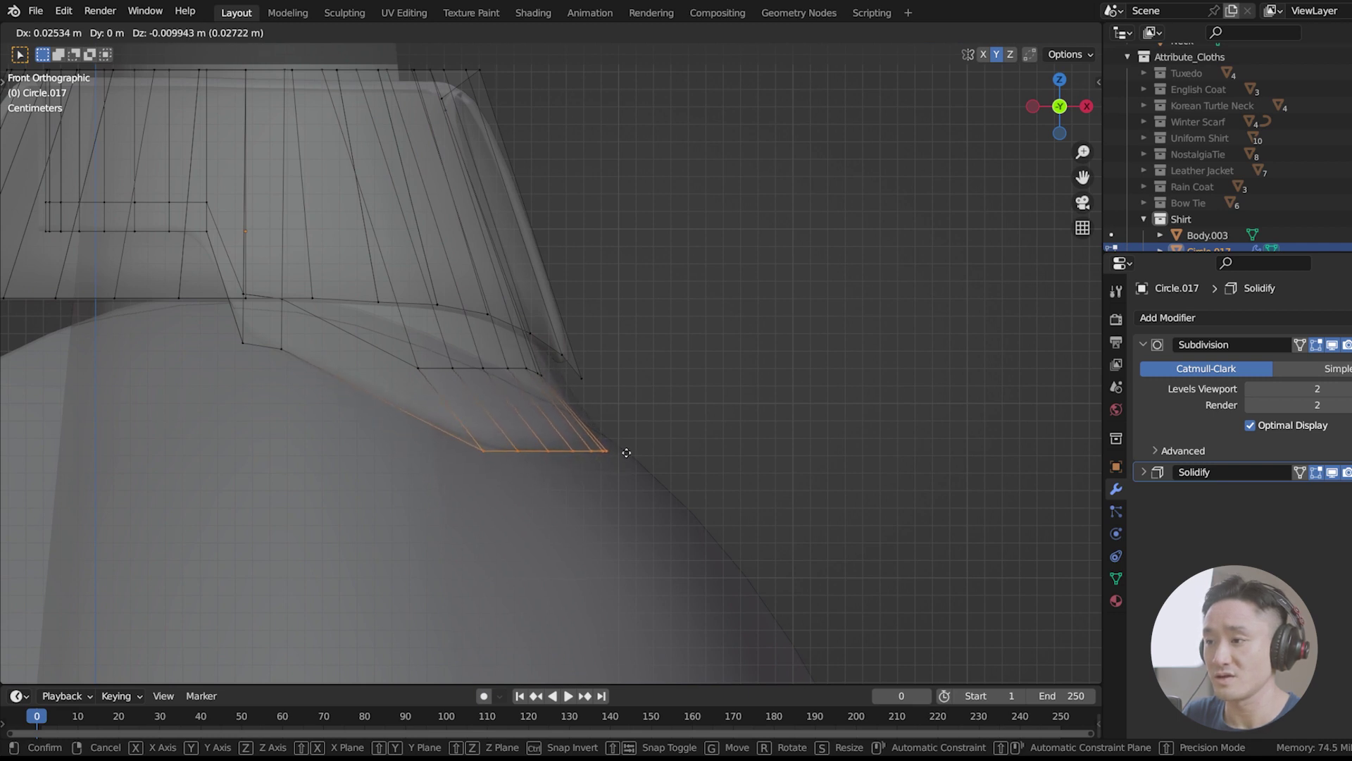
click(627, 454)
middle_drag(669, 386, 528, 407)
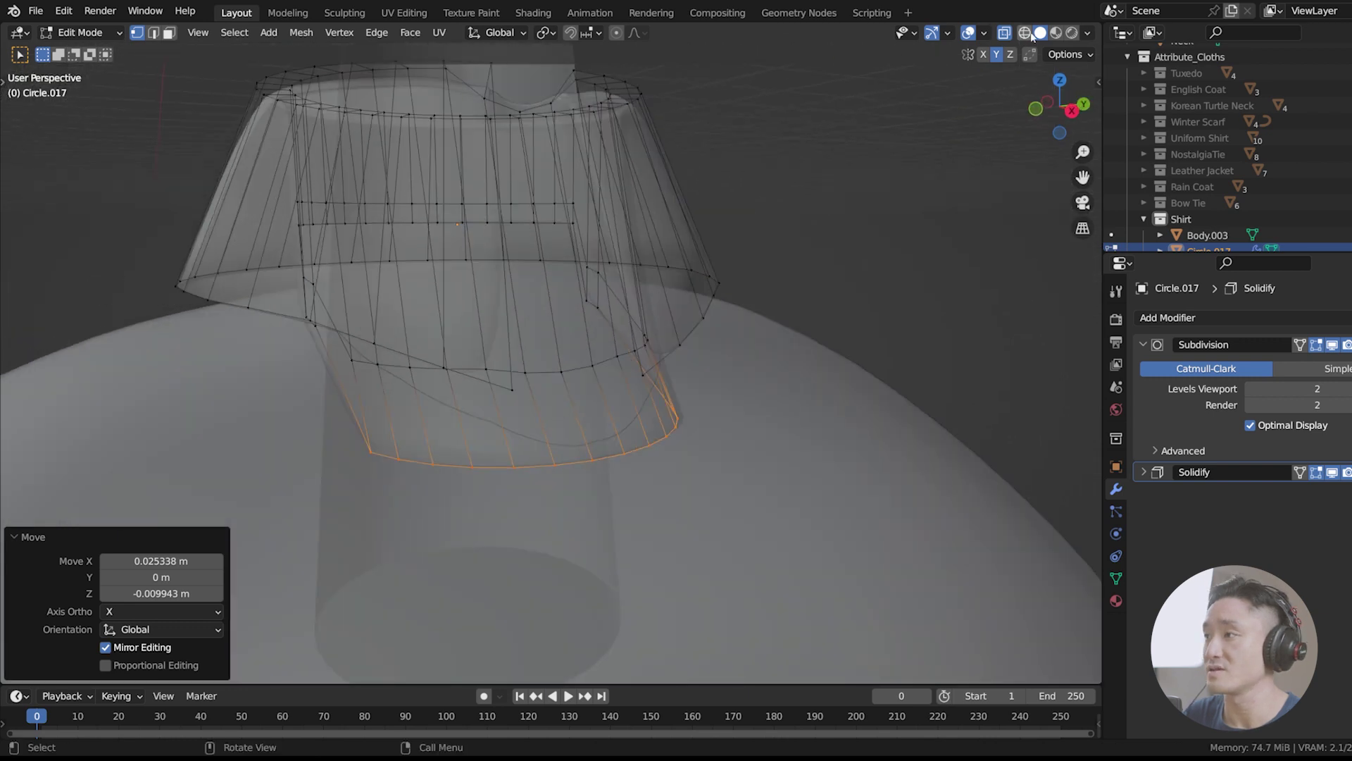
Step: Turn off see-through display, leave mesh editing and save the file
click(1005, 32)
scroll(803, 191, down, 3)
middle_drag(714, 218, 664, 223)
key(Tab)
middle_drag(764, 220, 581, 246)
key(ctrl+s)
Step: Move the whole collar object down along Z by 0.0136 m to seat it on the shirt body
scroll(583, 236, up, 2)
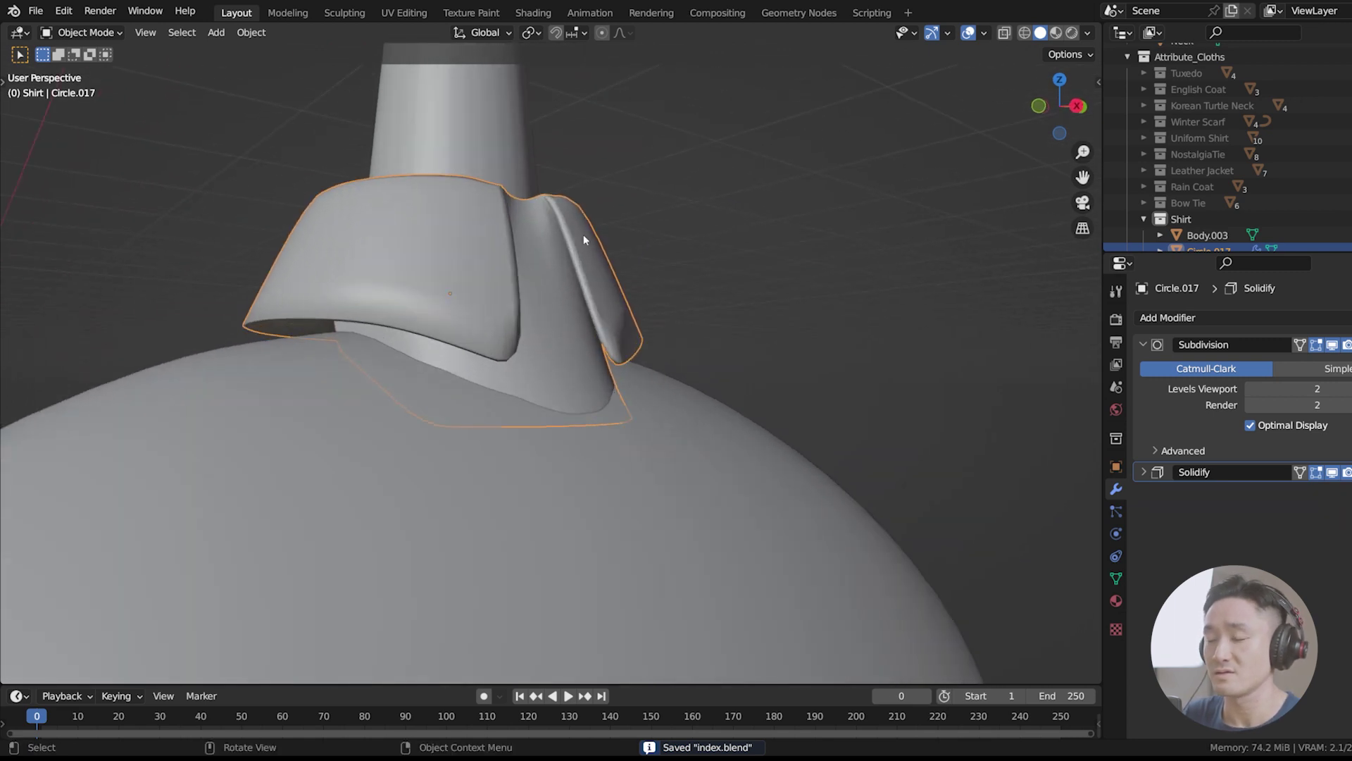
key(g)
key(z)
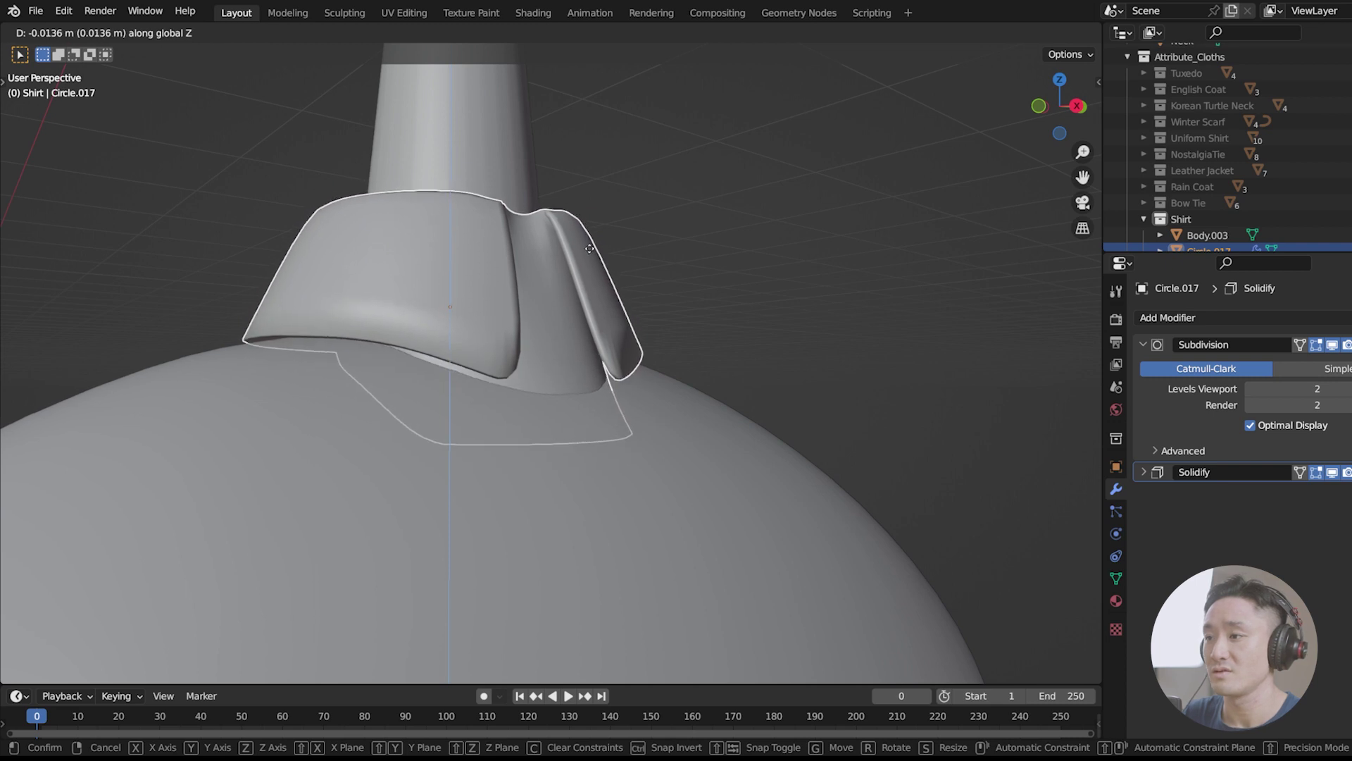
click(589, 249)
middle_drag(589, 250, 525, 256)
scroll(546, 255, down, 3)
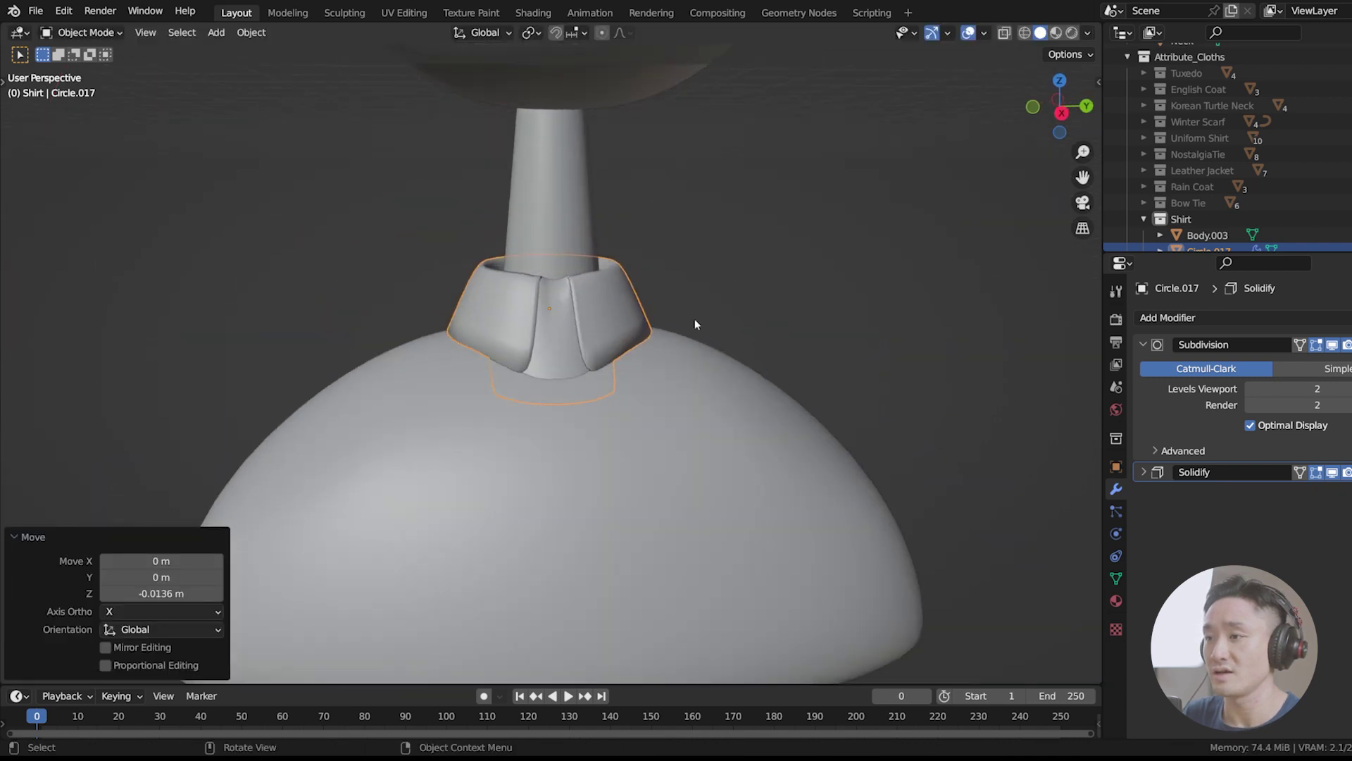
Step: Deselect the collar and save the file
click(694, 320)
key(ctrl+s)
scroll(557, 287, up, 2)
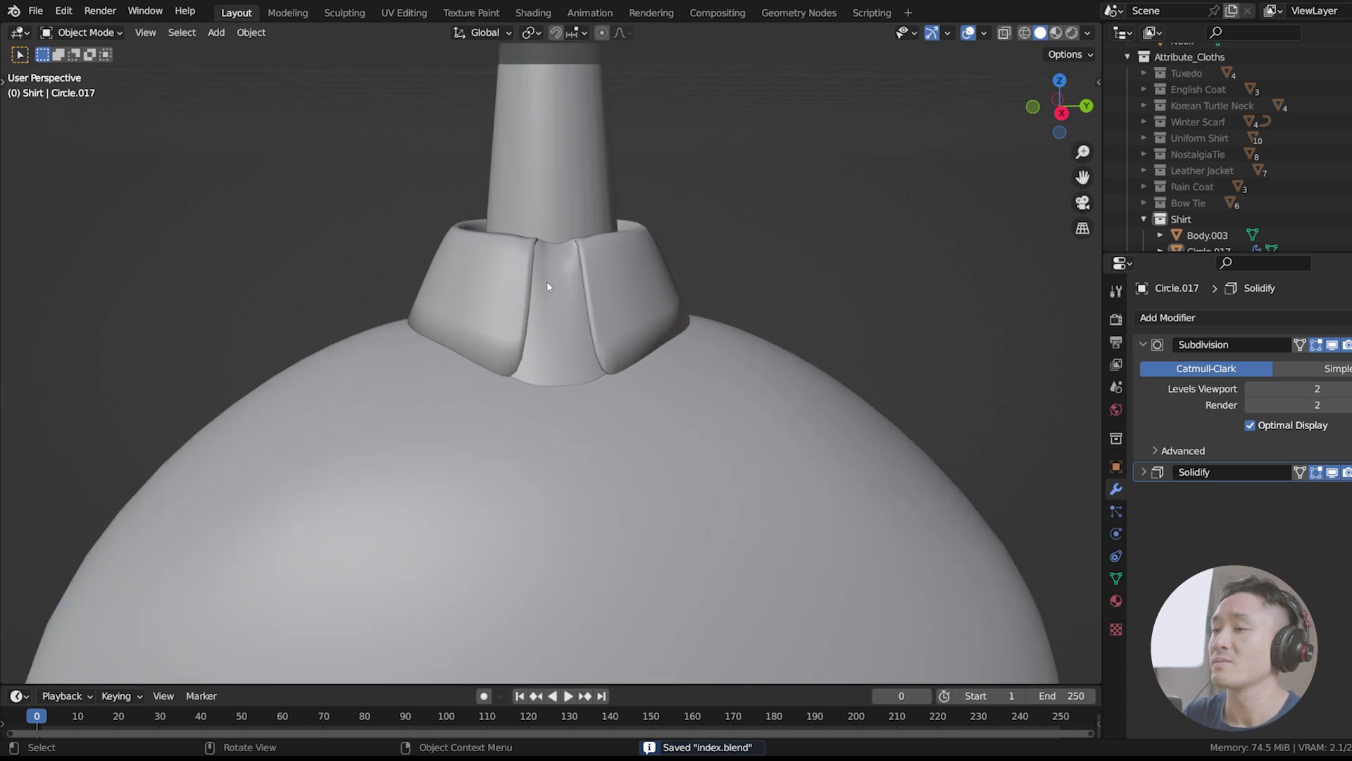
scroll(559, 320, down, 3)
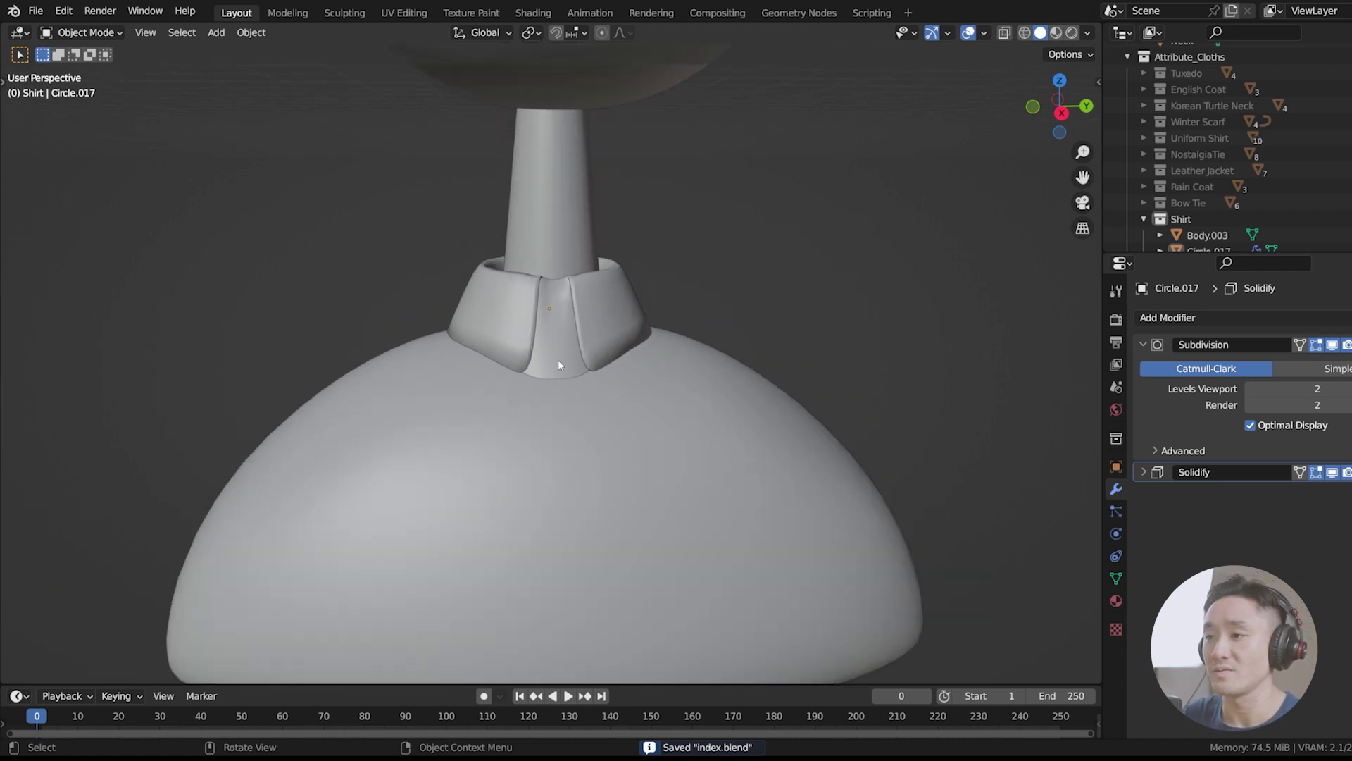
Step: Add a mesh plane and lower it along Z by about 1.32 m to the height of the collar
middle_drag(558, 359, 458, 410)
key(shift+a)
mouse_move(530, 398)
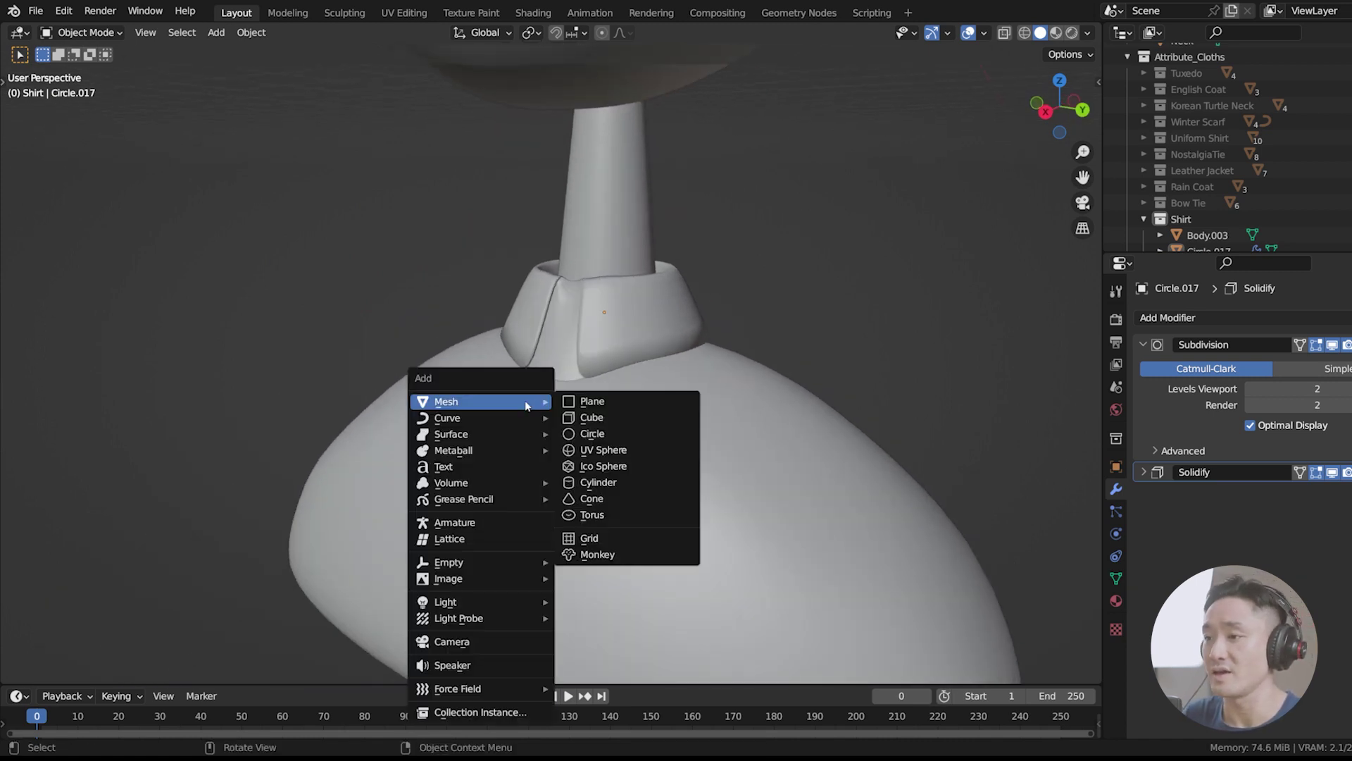
click(606, 397)
key(KP_3)
scroll(553, 294, down, 5)
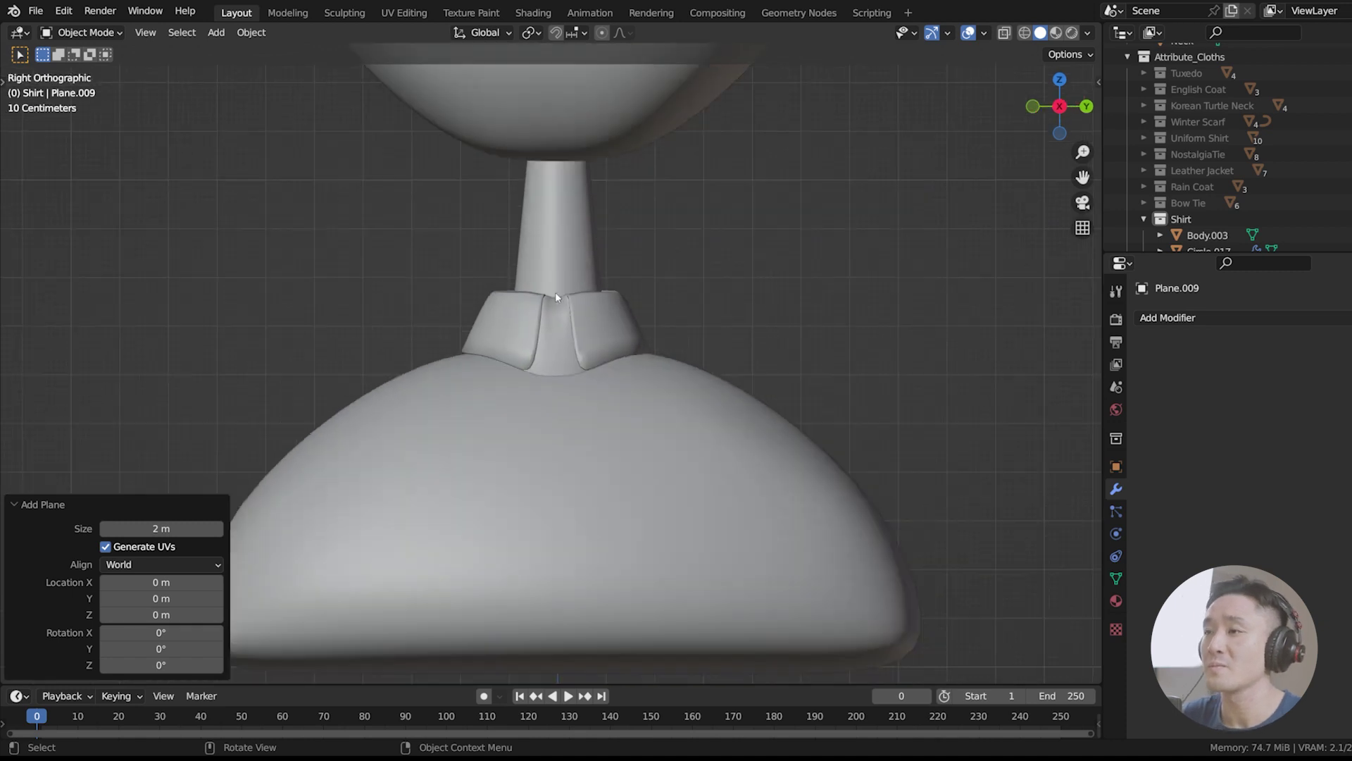
key(g)
key(z)
click(619, 379)
middle_drag(620, 379, 693, 348)
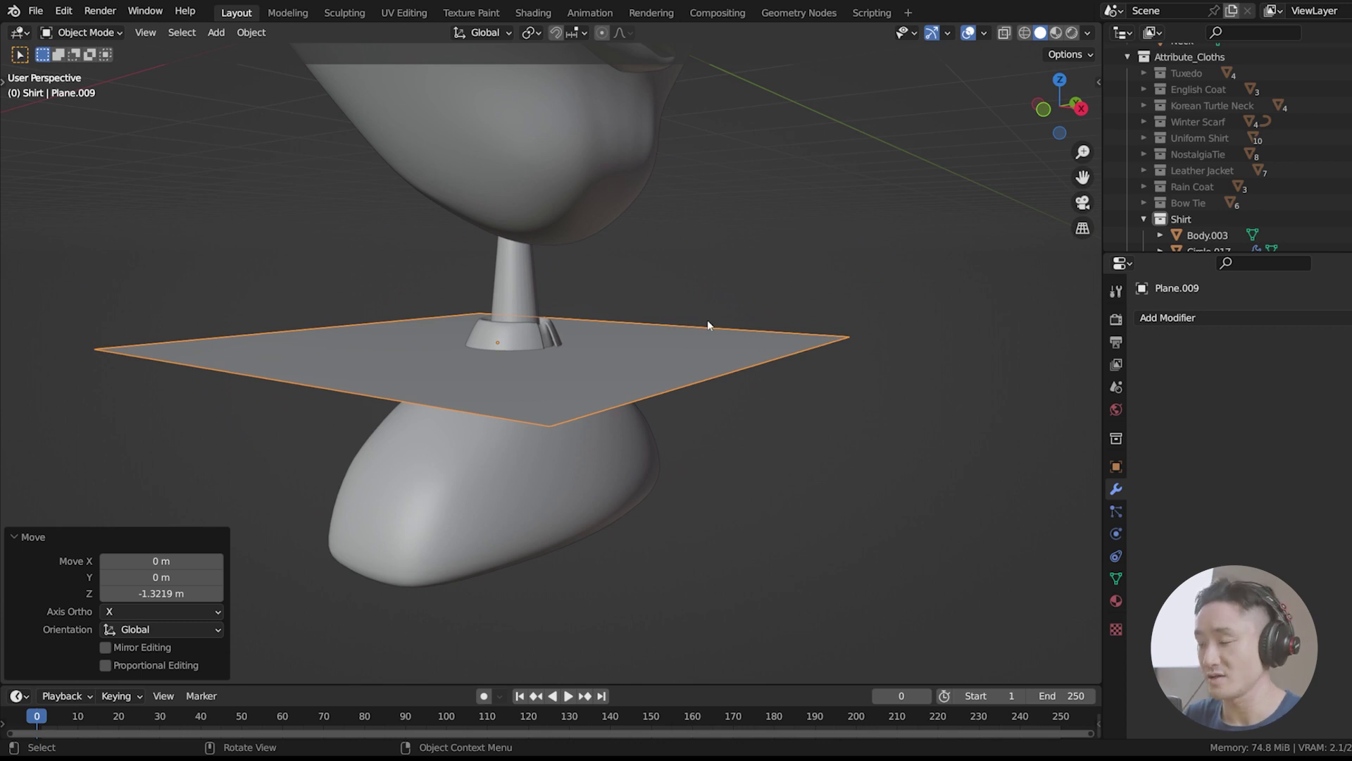
Step: Narrow the plane's mesh along X, and move the plane object in front of the collar by about 0.336 m X and -0.034 m Z
key(KP_1)
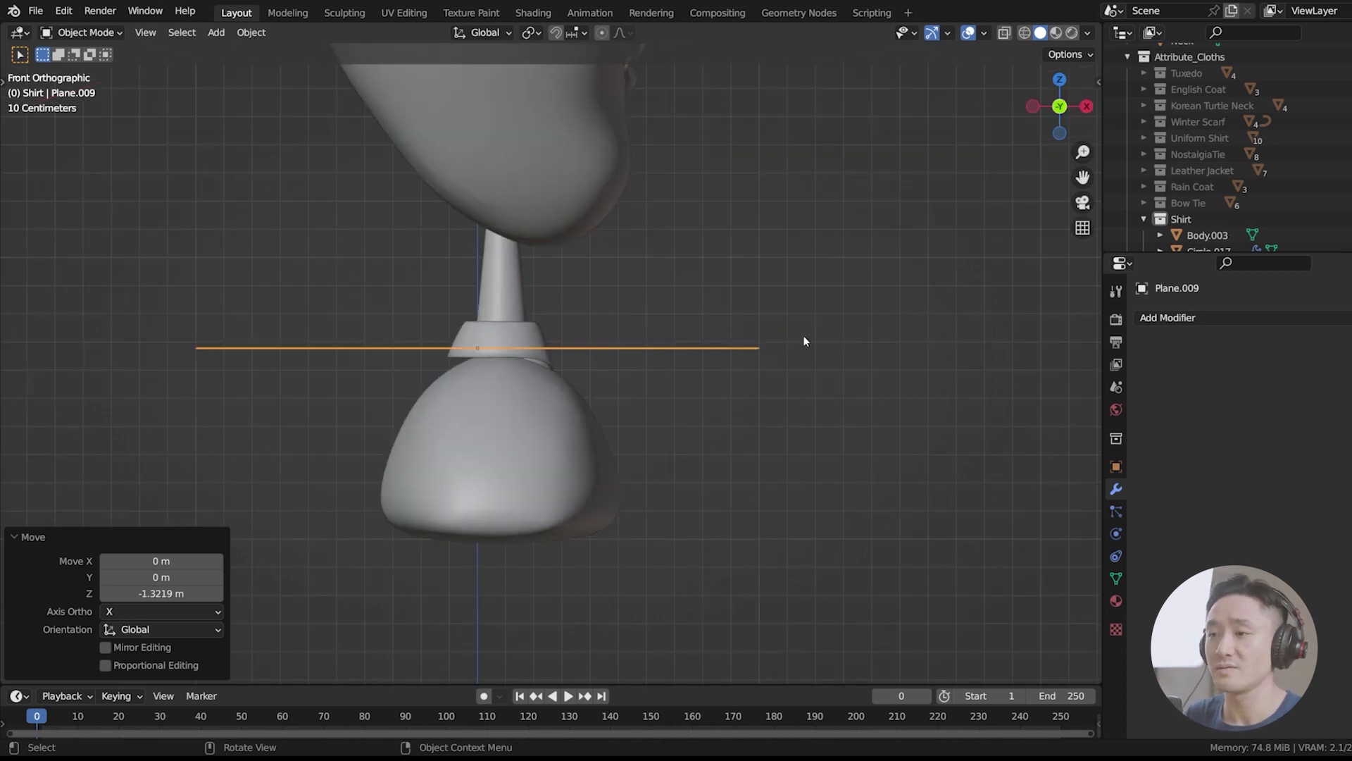
key(Tab)
key(s)
key(x)
click(518, 366)
key(Tab)
key(g)
click(670, 344)
Step: Rotate the plane about 42° to match the shirt's front slope and move it down about 0.076 m against the body
scroll(670, 343, up, 2)
shift+middle_drag(671, 343, 656, 312)
scroll(616, 370, up, 3)
key(r)
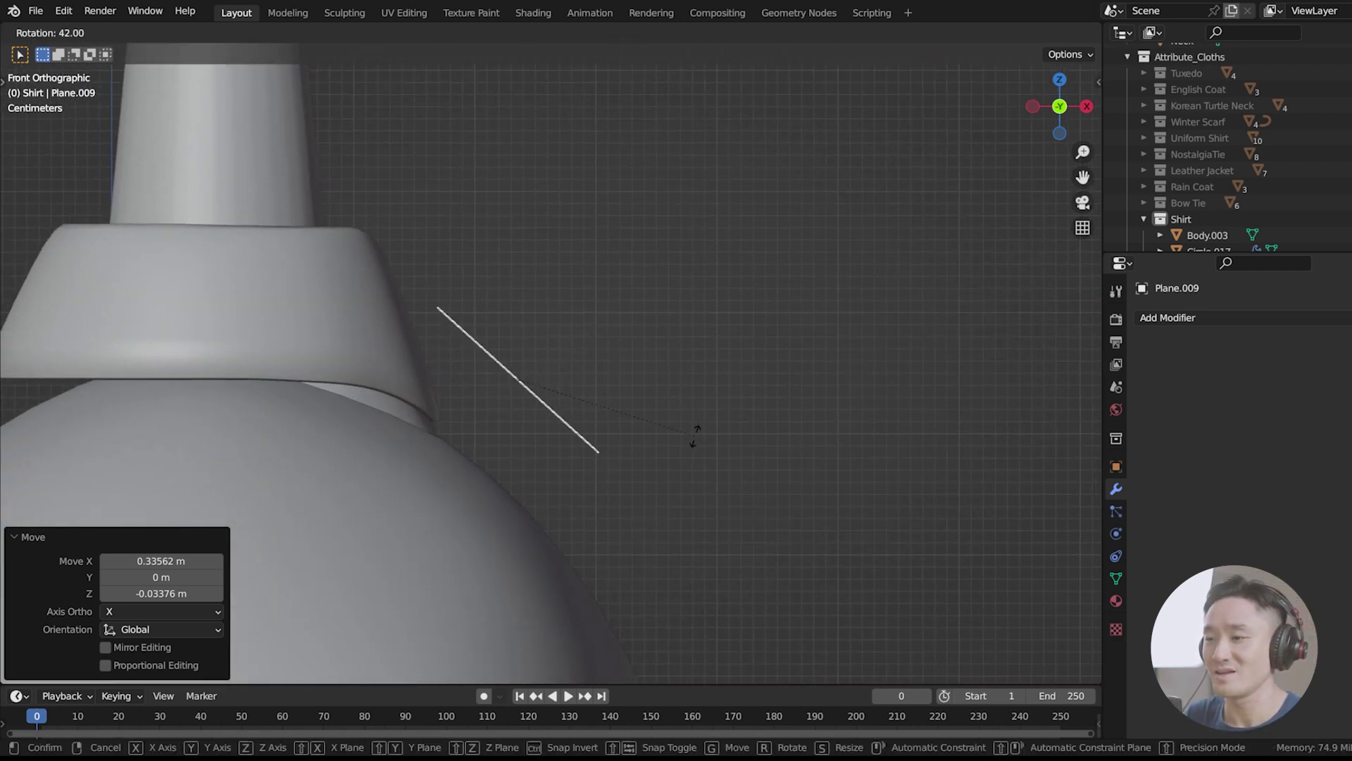
click(695, 435)
key(g)
click(694, 529)
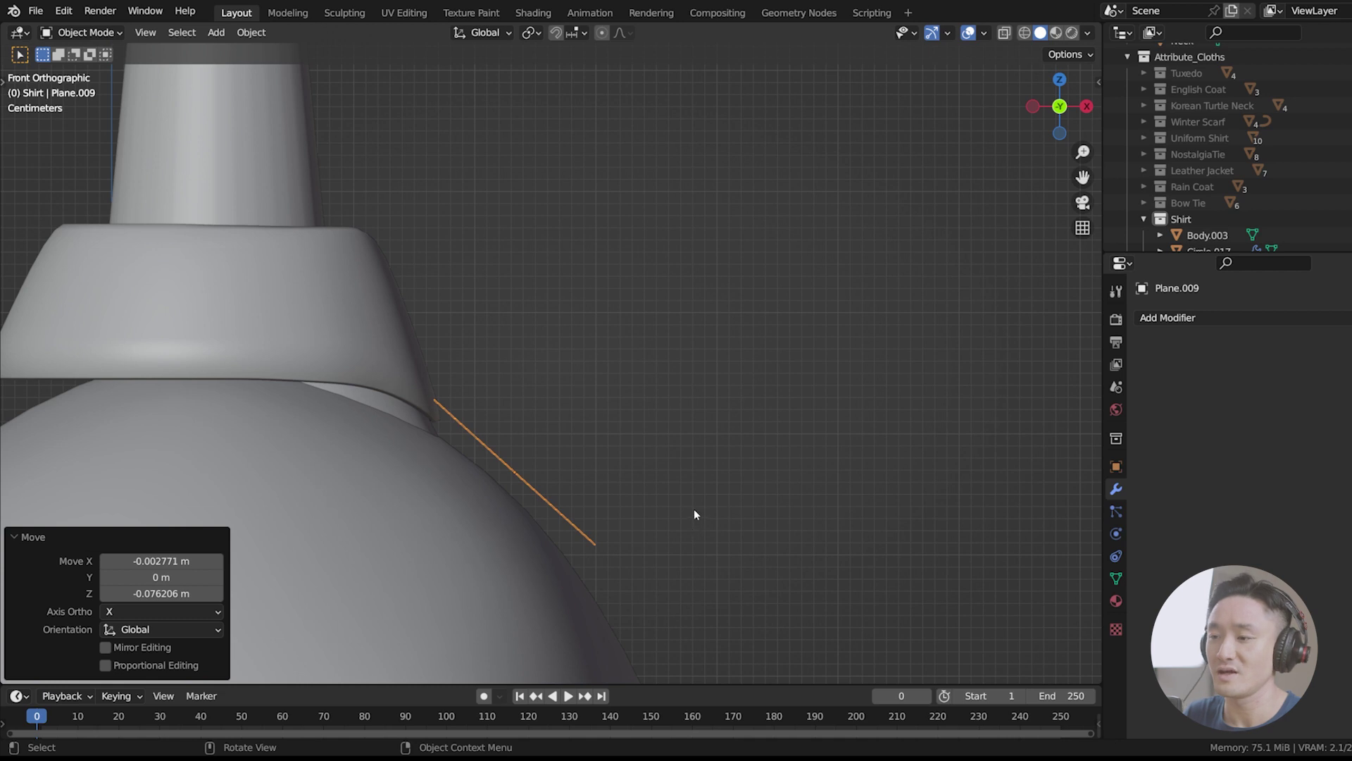
shift+middle_drag(695, 508, 675, 458)
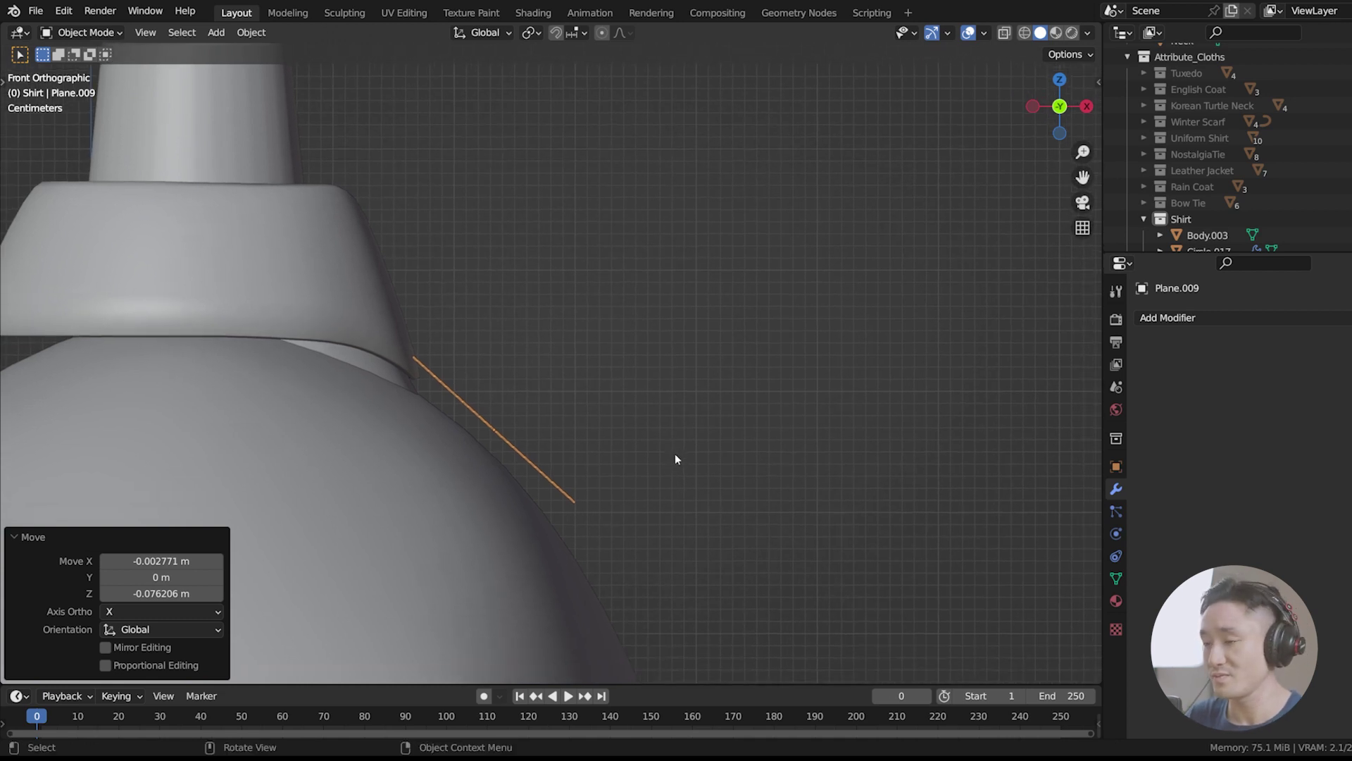
Step: Scale the plane's mesh along Y by a factor of 0.026 to form a narrow strip below the collar opening
key(KP_3)
scroll(675, 458, down, 6)
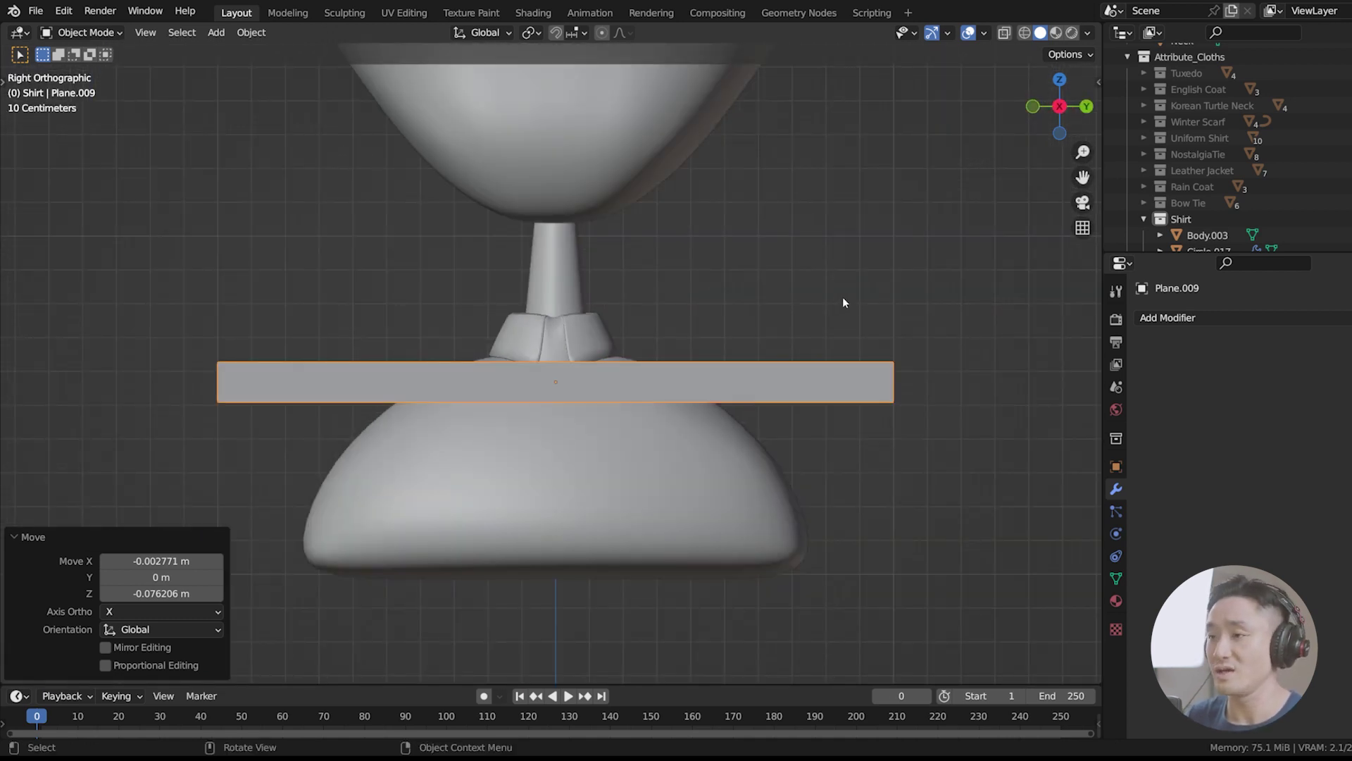
key(Tab)
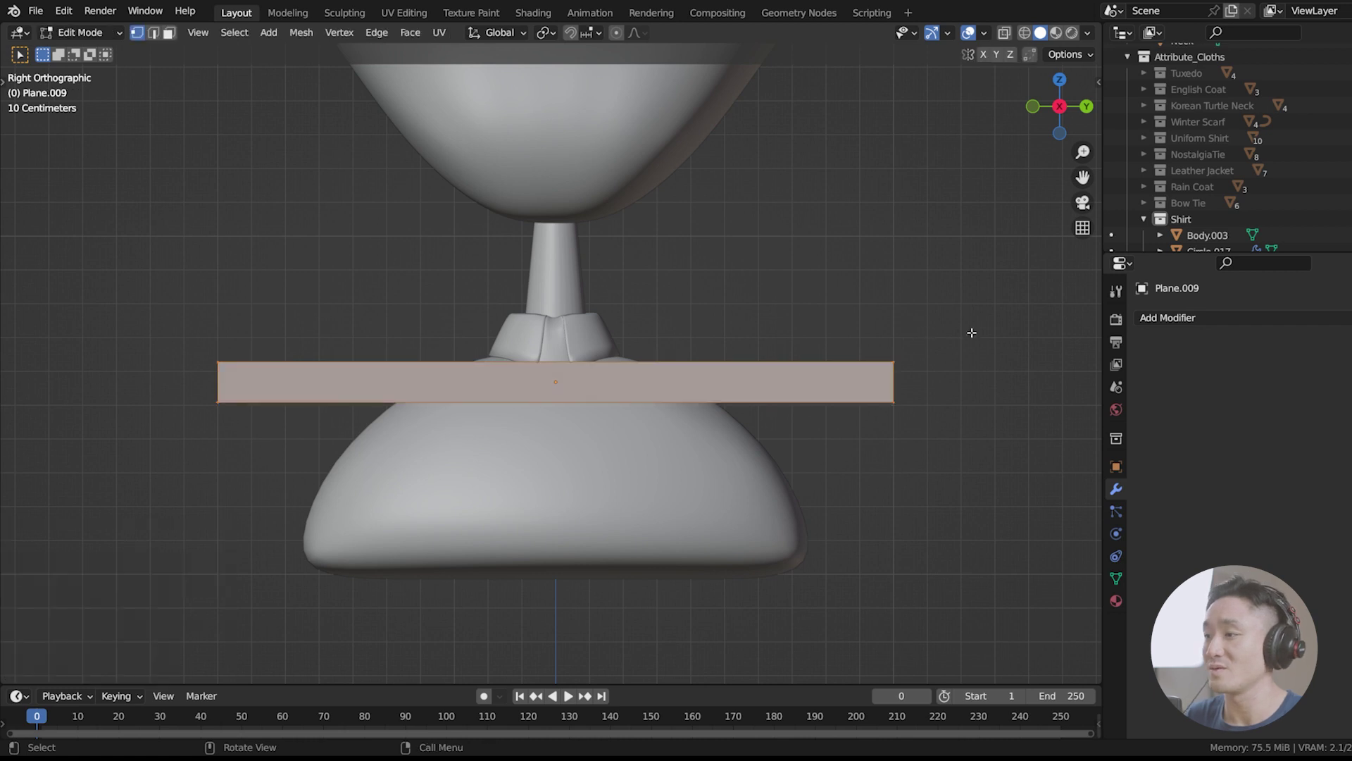
key(s)
key(x)
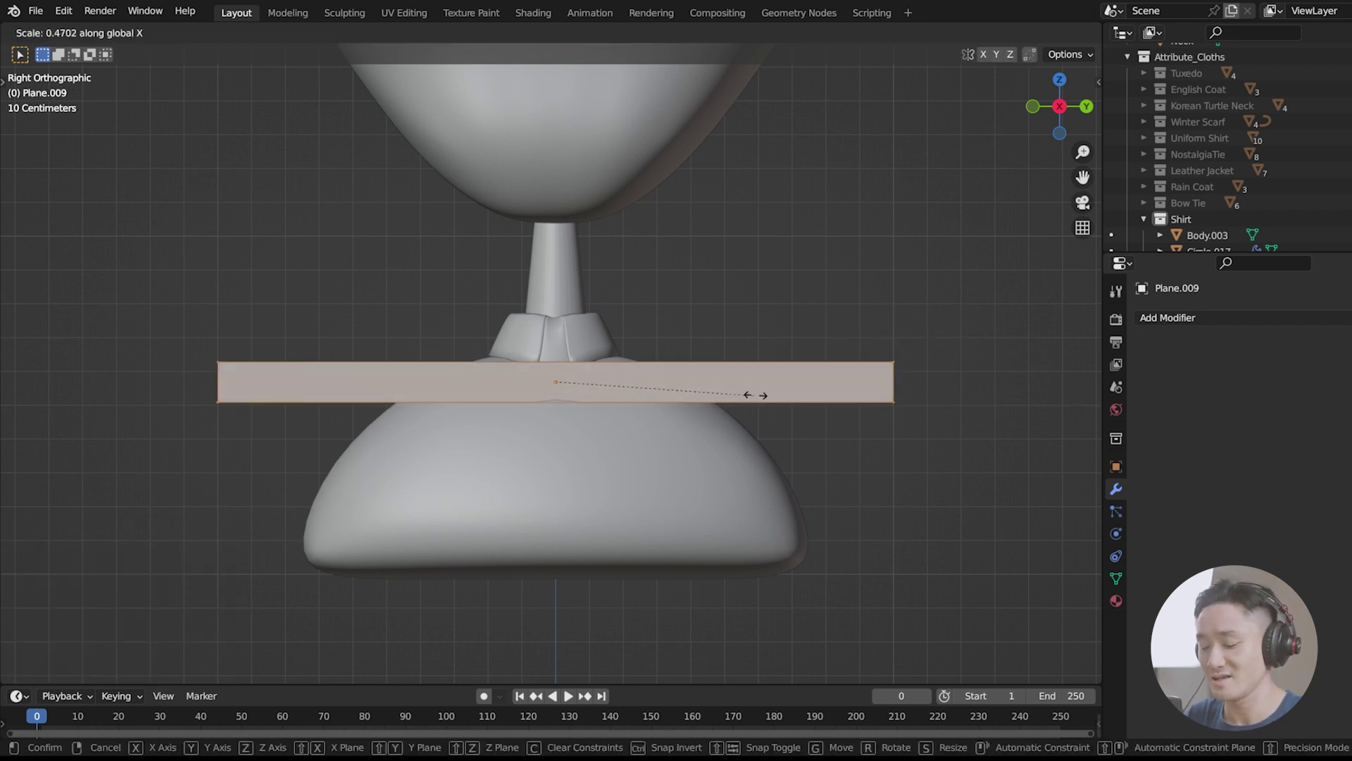
key(y)
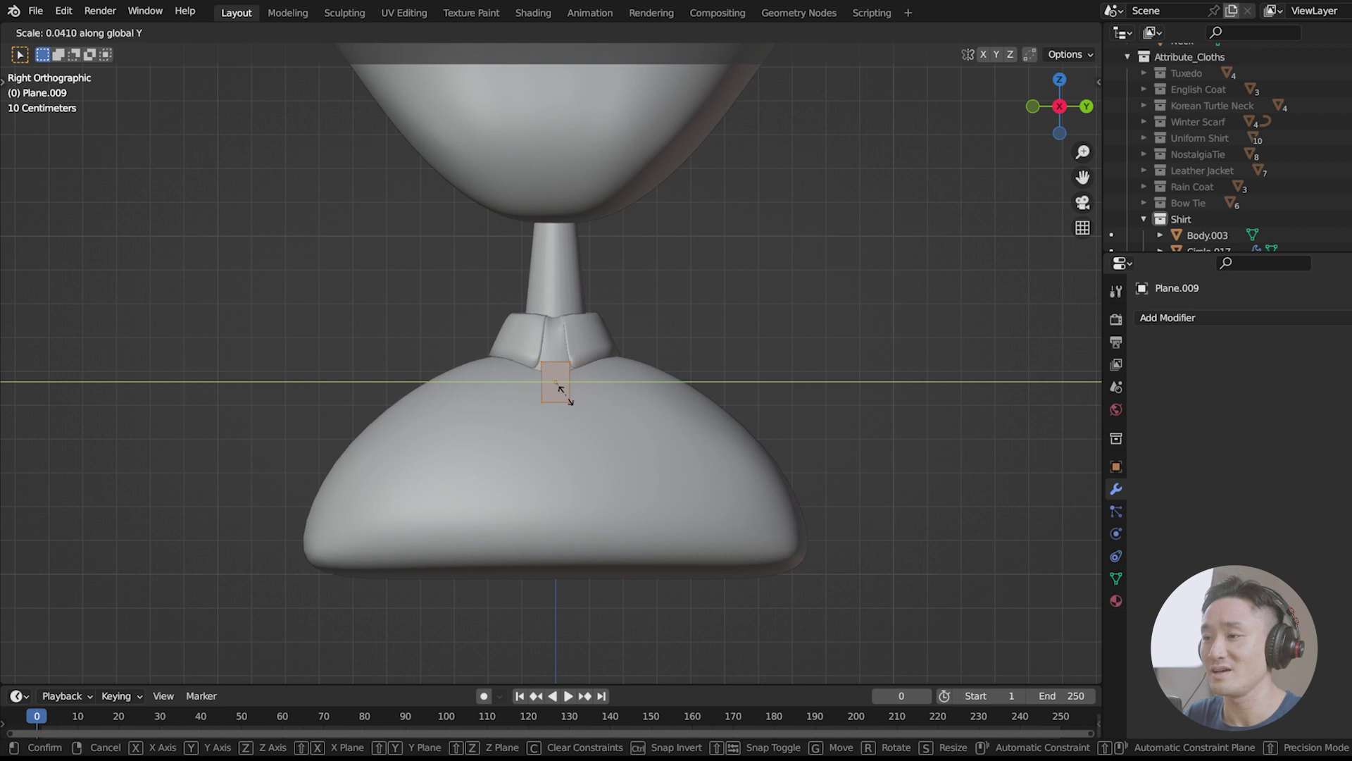
click(565, 393)
Step: Narrow the strip further along Y by a factor of 0.779
scroll(578, 392, up, 7)
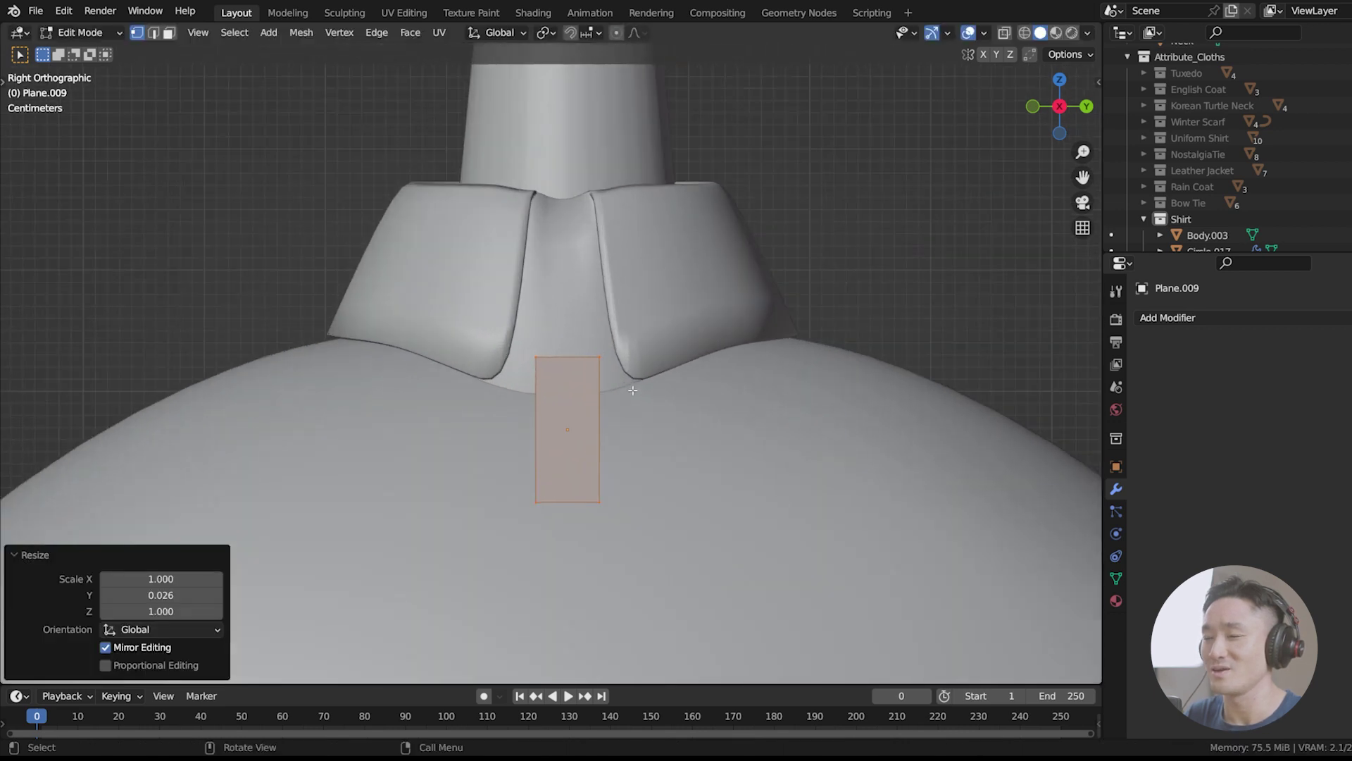
middle_drag(631, 388, 615, 414)
key(s)
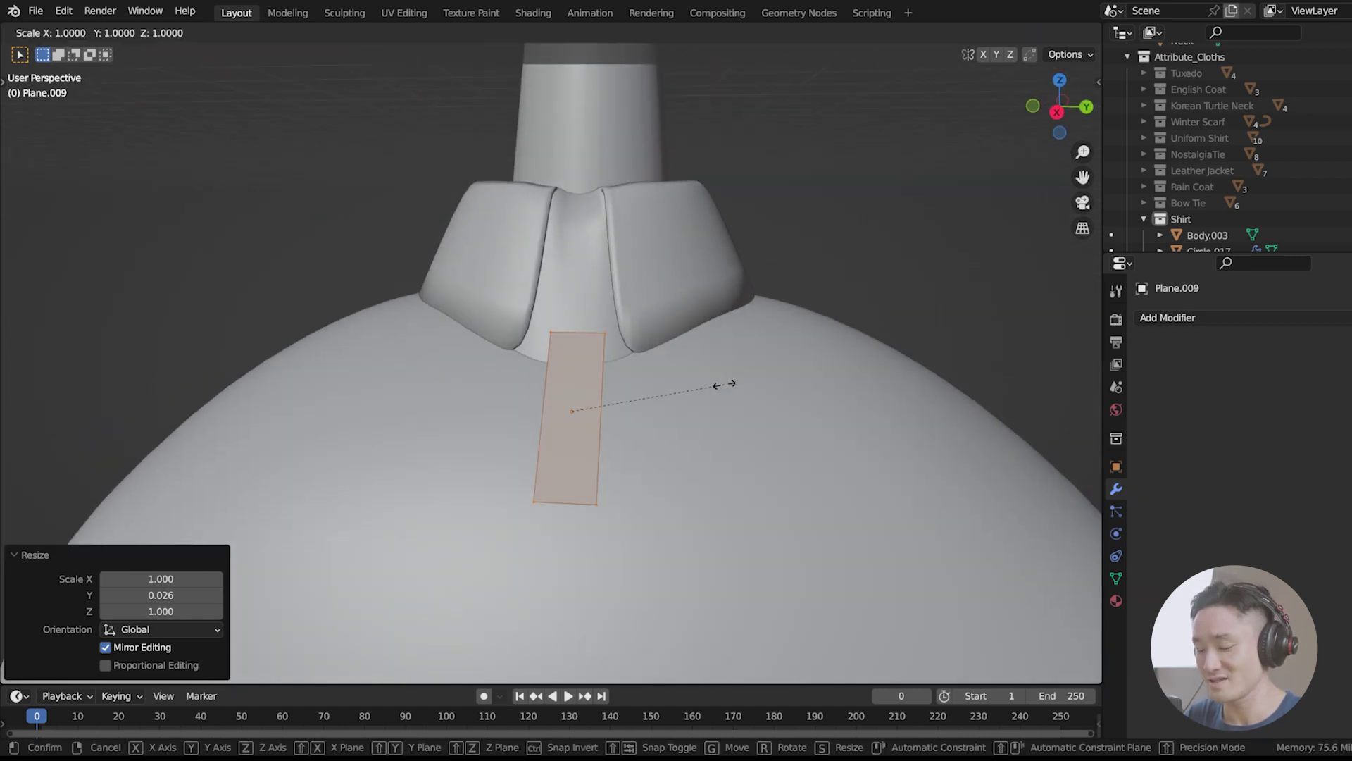
key(y)
click(687, 383)
Step: Scale the strip down uniformly by a factor of 0.296
scroll(674, 383, down, 2)
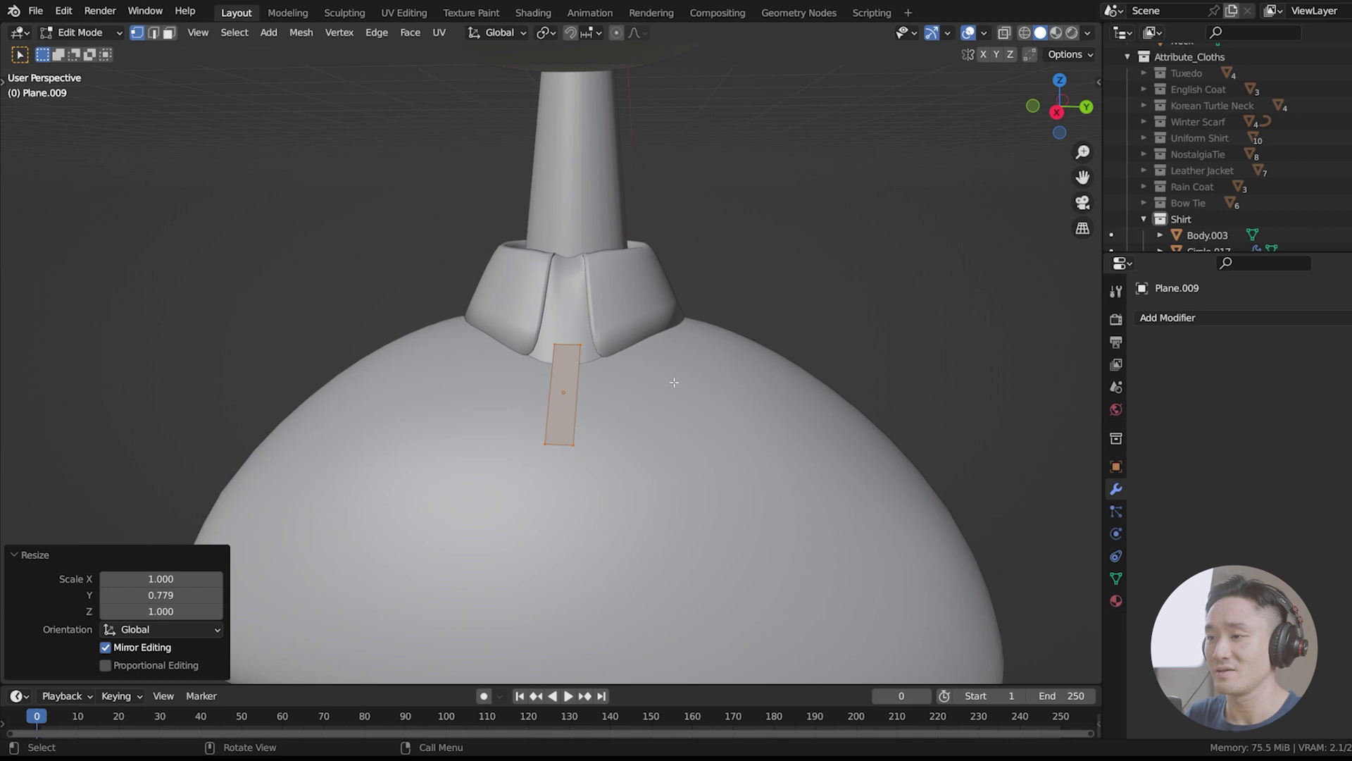
key(KP_3)
key(KP_1)
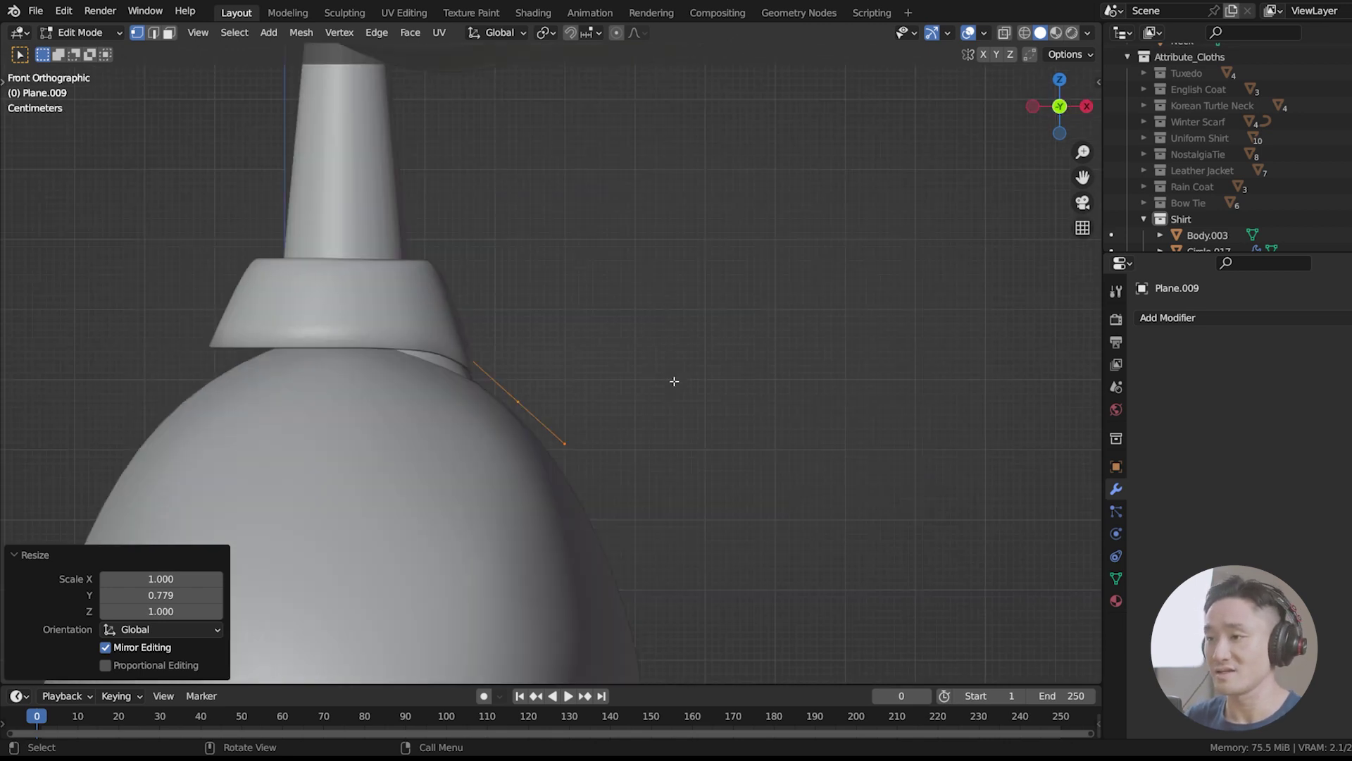
scroll(617, 440, up, 3)
shift+middle_drag(713, 485, 740, 398)
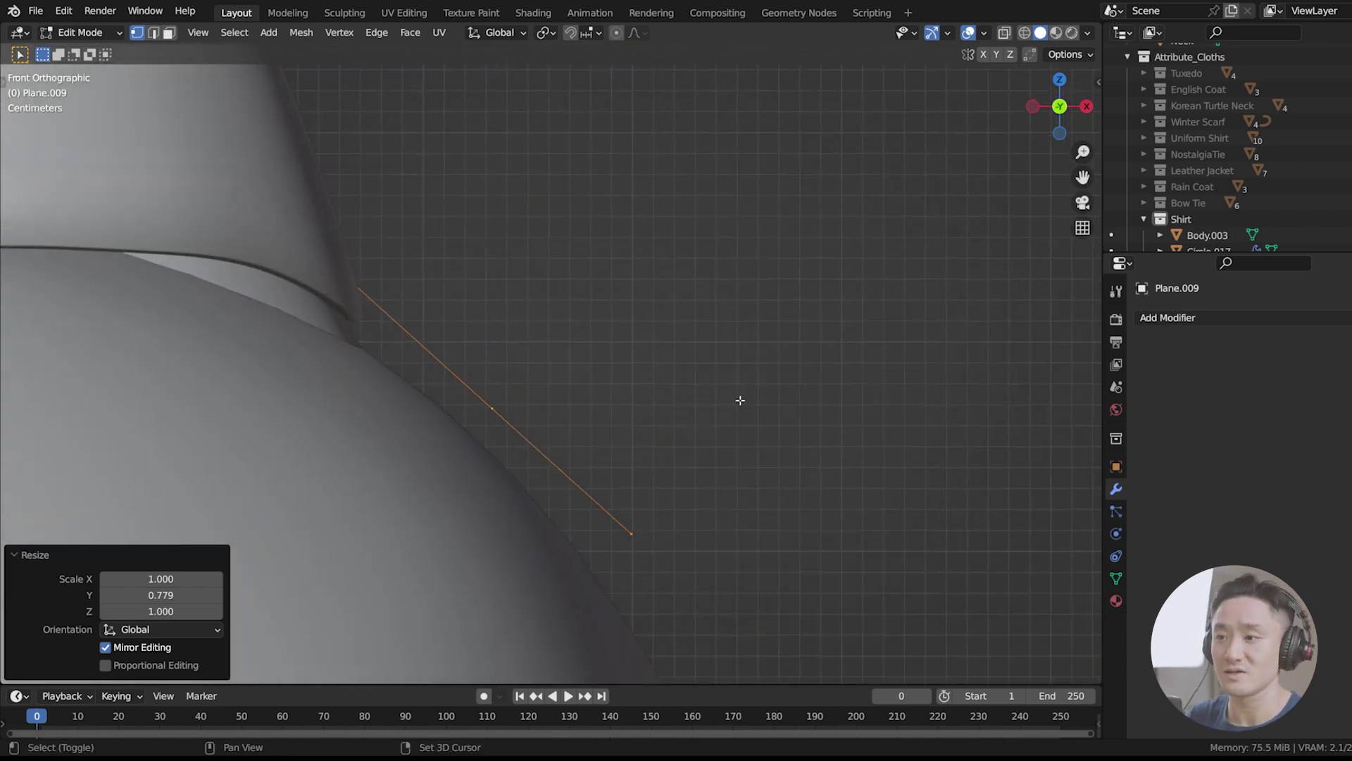
key(s)
click(568, 395)
middle_drag(568, 395, 637, 391)
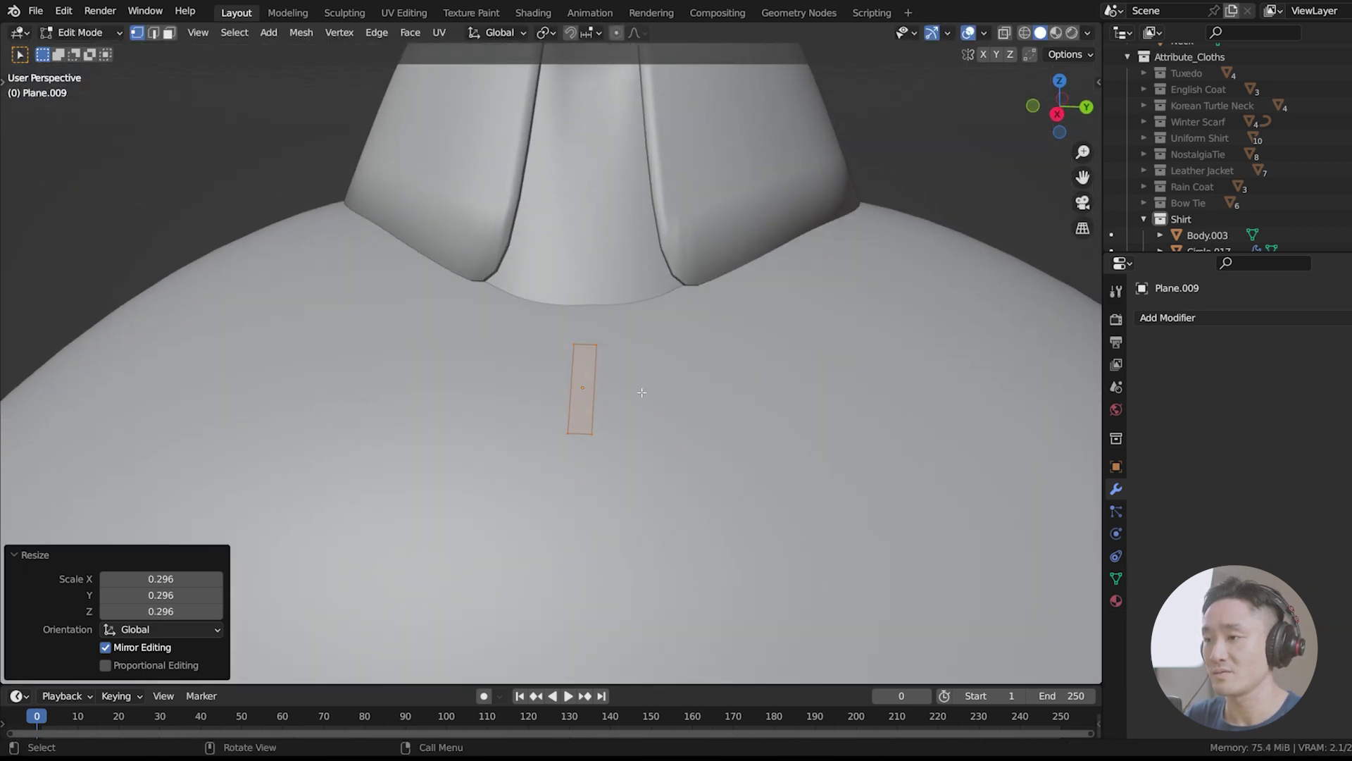
Step: Widen the small strip along Y by a factor of 1.881
key(s)
key(y)
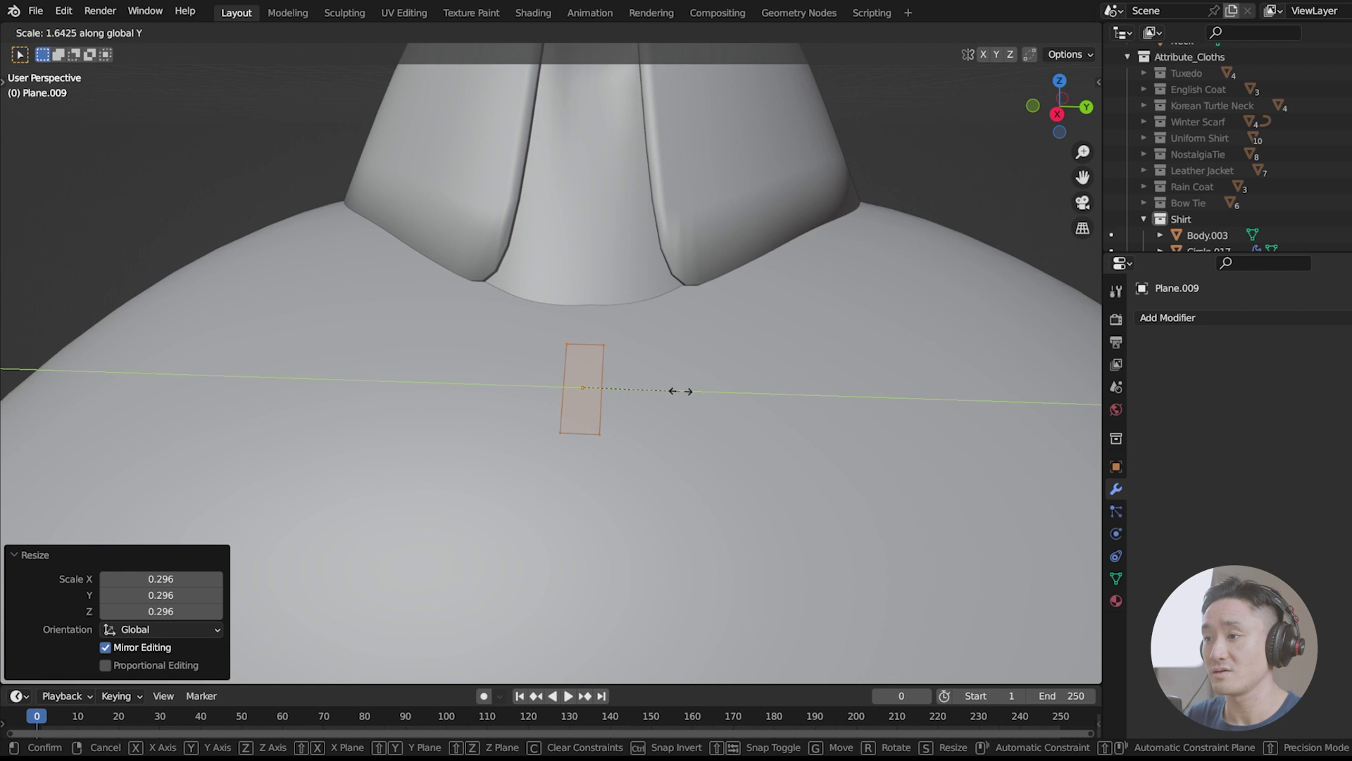
click(690, 392)
middle_drag(690, 392, 713, 375)
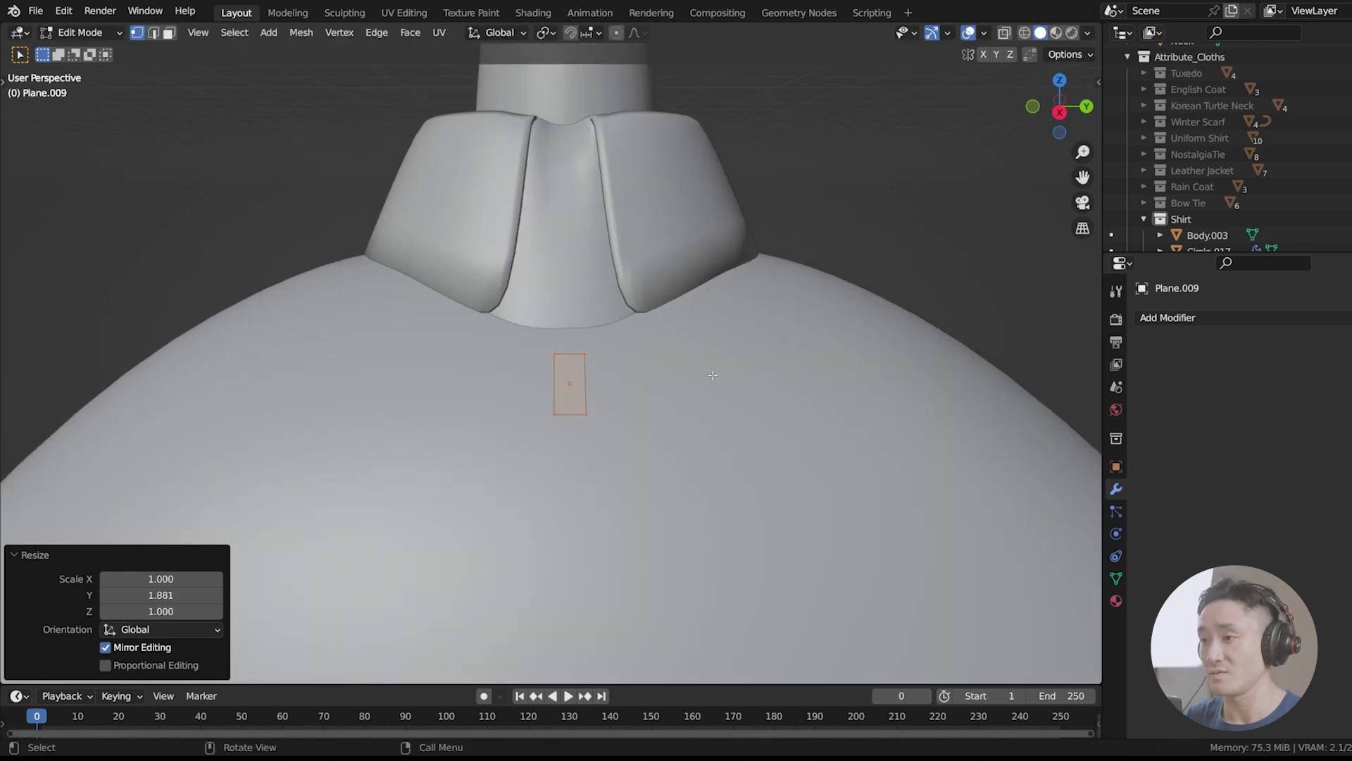
Step: Leave mesh editing and move the strip object against the shirt's front surface in the front view
key(KP_1)
shift+middle_drag(539, 413, 647, 401)
scroll(599, 418, down, 2)
scroll(598, 419, up, 4)
key(g)
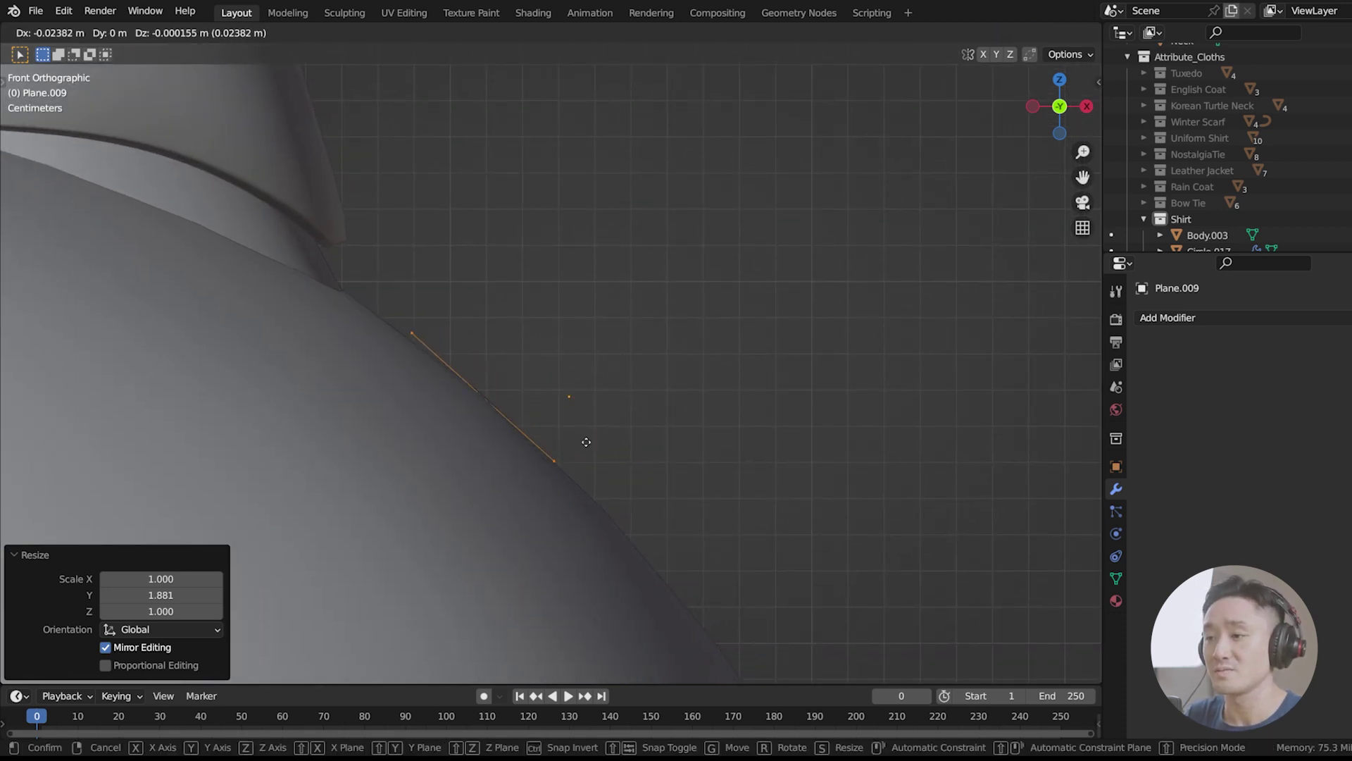
right_click(611, 441)
key(Tab)
key(g)
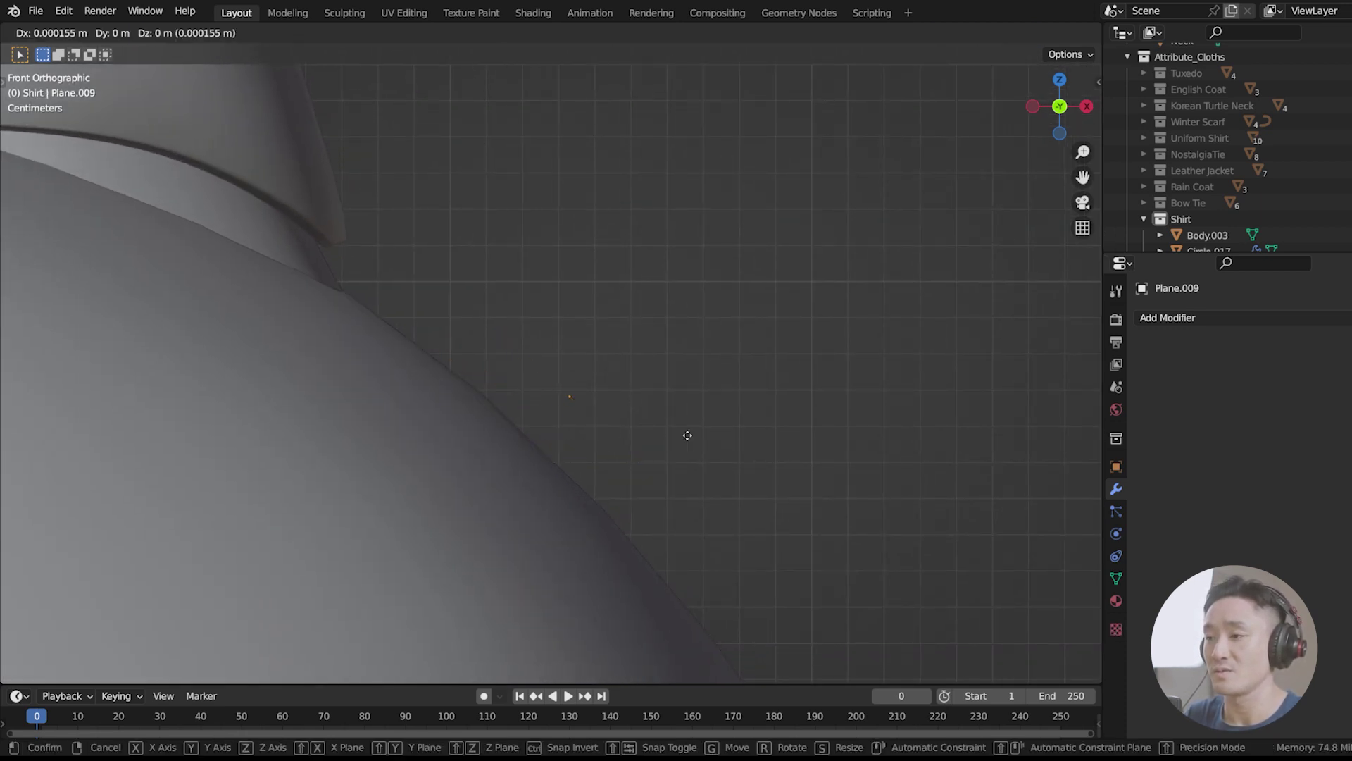
click(610, 441)
middle_drag(611, 441, 612, 383)
Step: Edit the strip's mesh in the front view with see-through display turned on
key(Tab)
key(KP_1)
scroll(410, 307, up, 3)
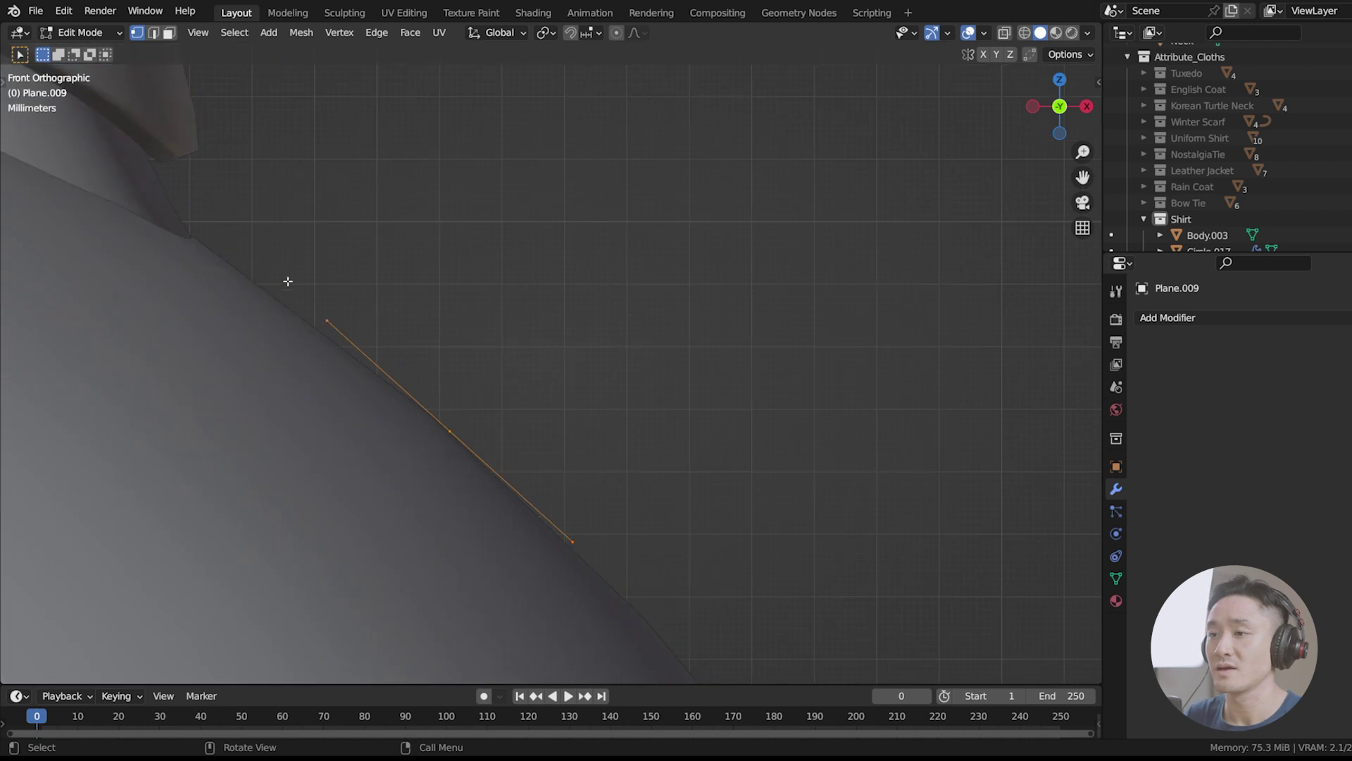
shift+middle_drag(378, 274, 570, 306)
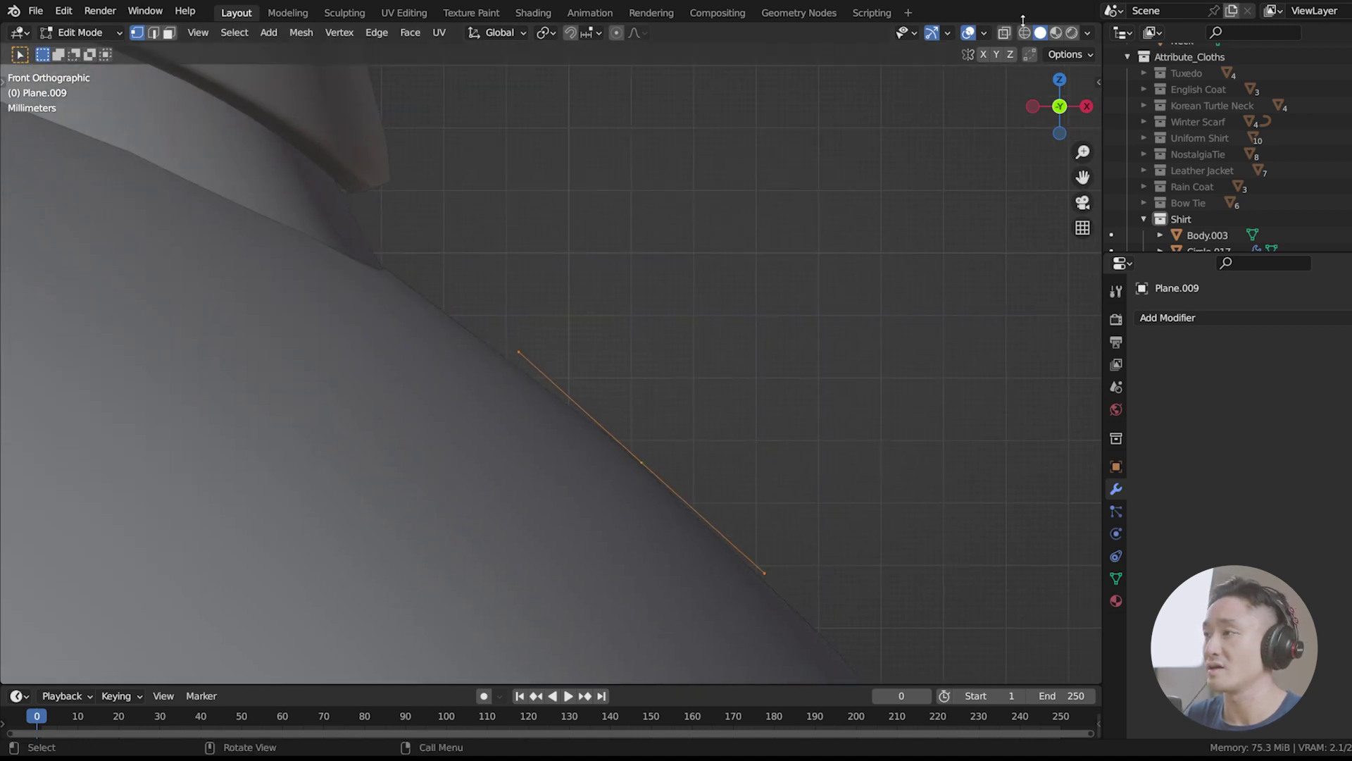
click(1004, 32)
Step: Select the strip's upper vertices and lower them about 0.0024 m along Z onto the shirt surface
click(675, 217)
drag(452, 317, 651, 475)
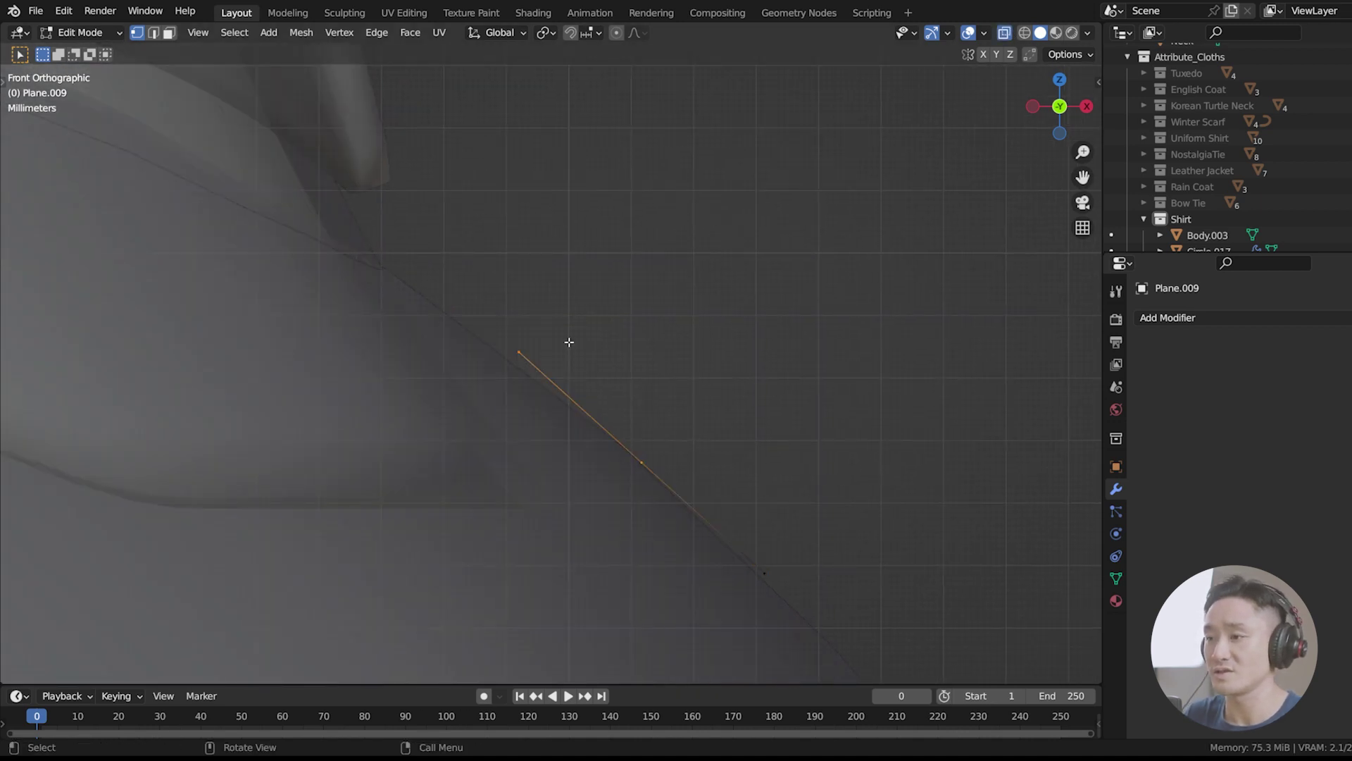
key(g)
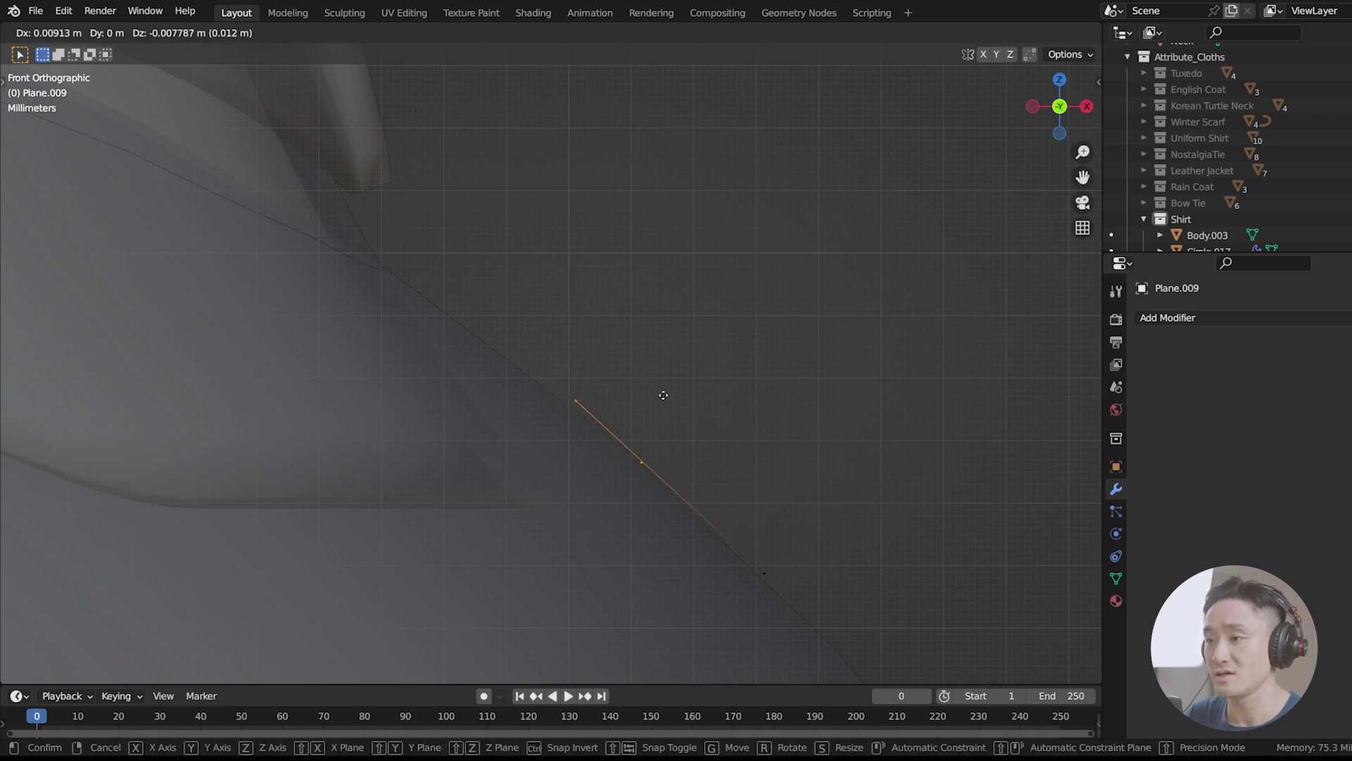
right_click(611, 363)
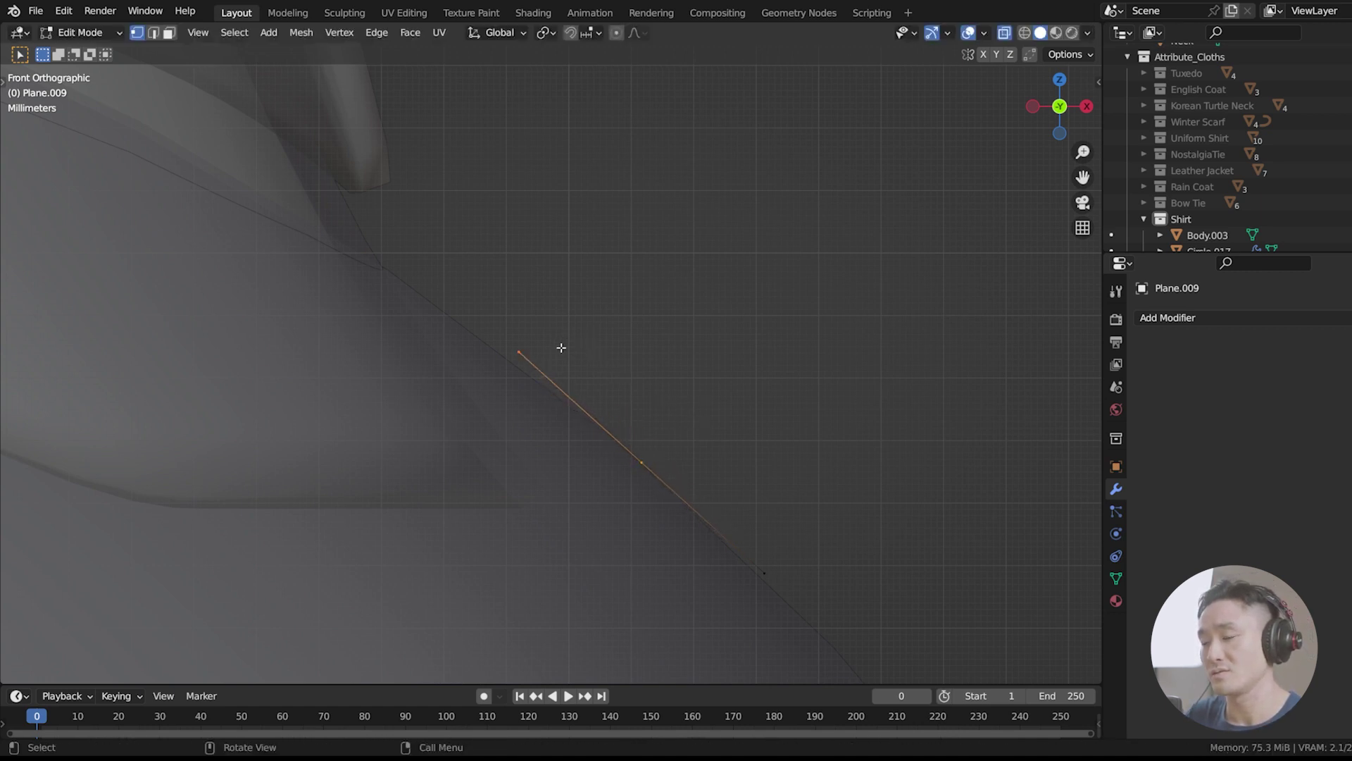
shift+middle_drag(572, 341, 631, 392)
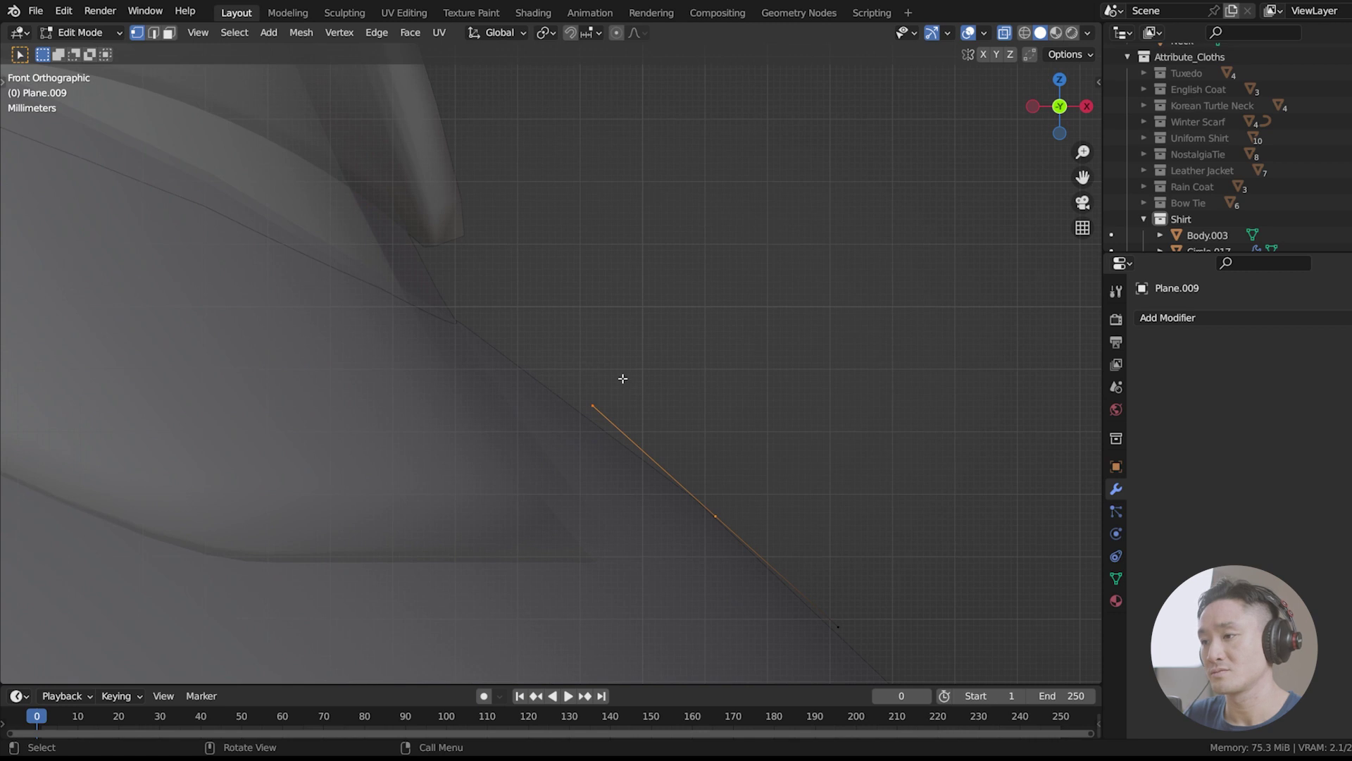
key(g)
key(z)
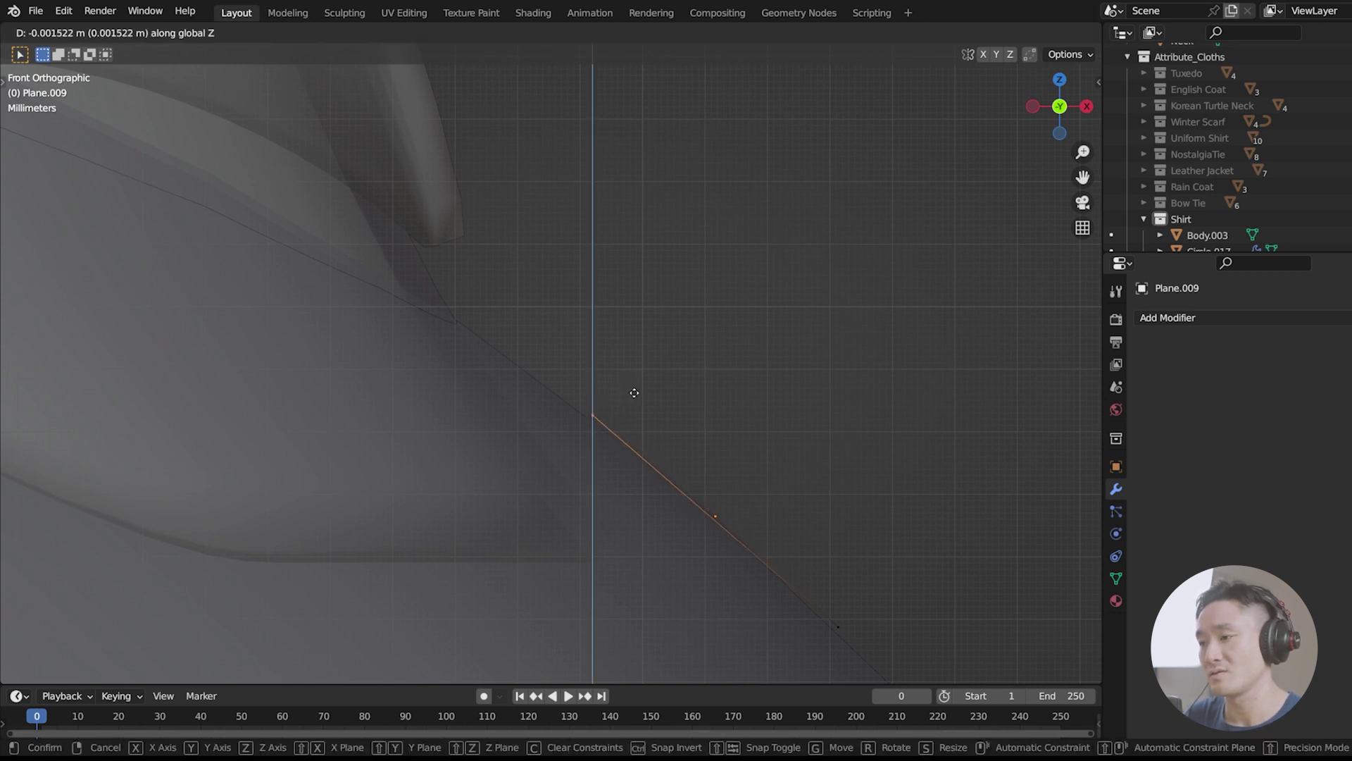
click(632, 398)
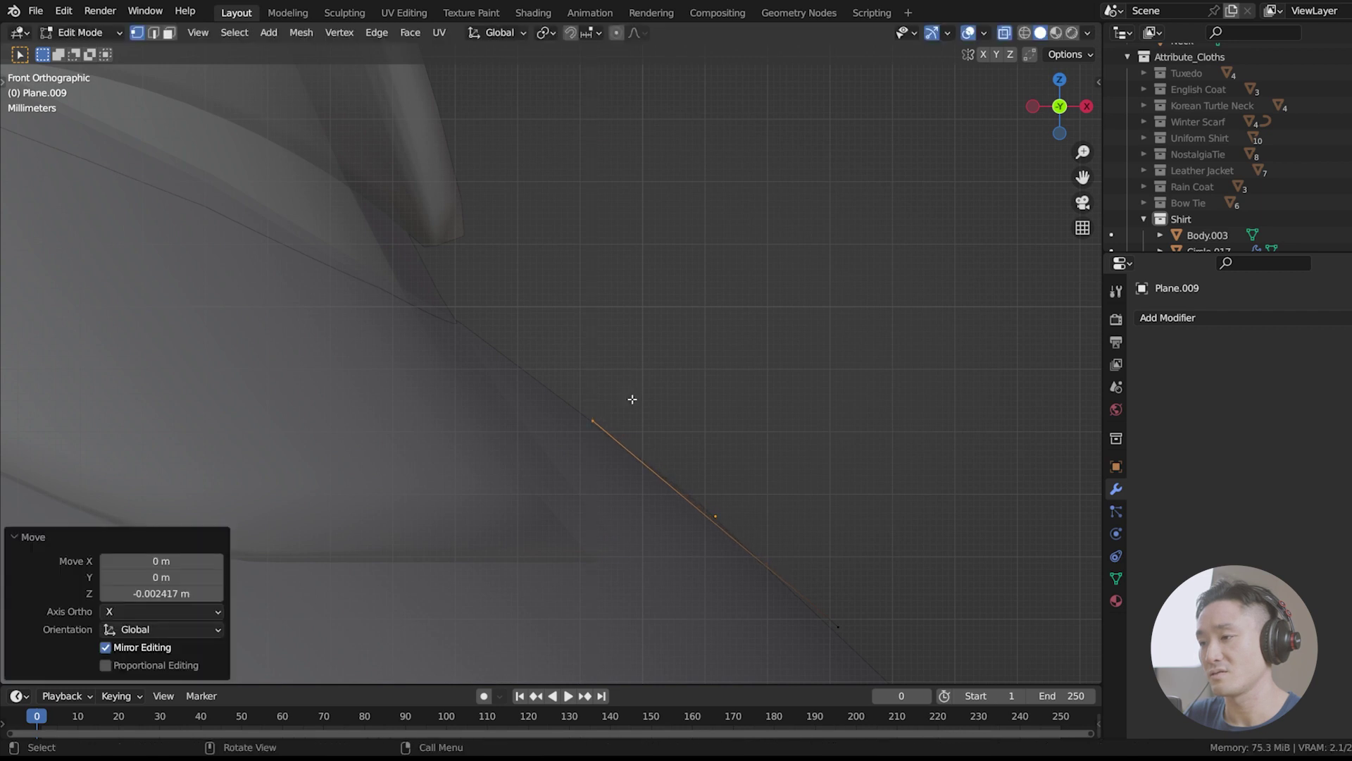
Step: Select the strip's lower vertices and shorten the strip by moving them about -0.0196 m along X and 0.0178 m along Z
scroll(688, 499, down, 2)
click(734, 510)
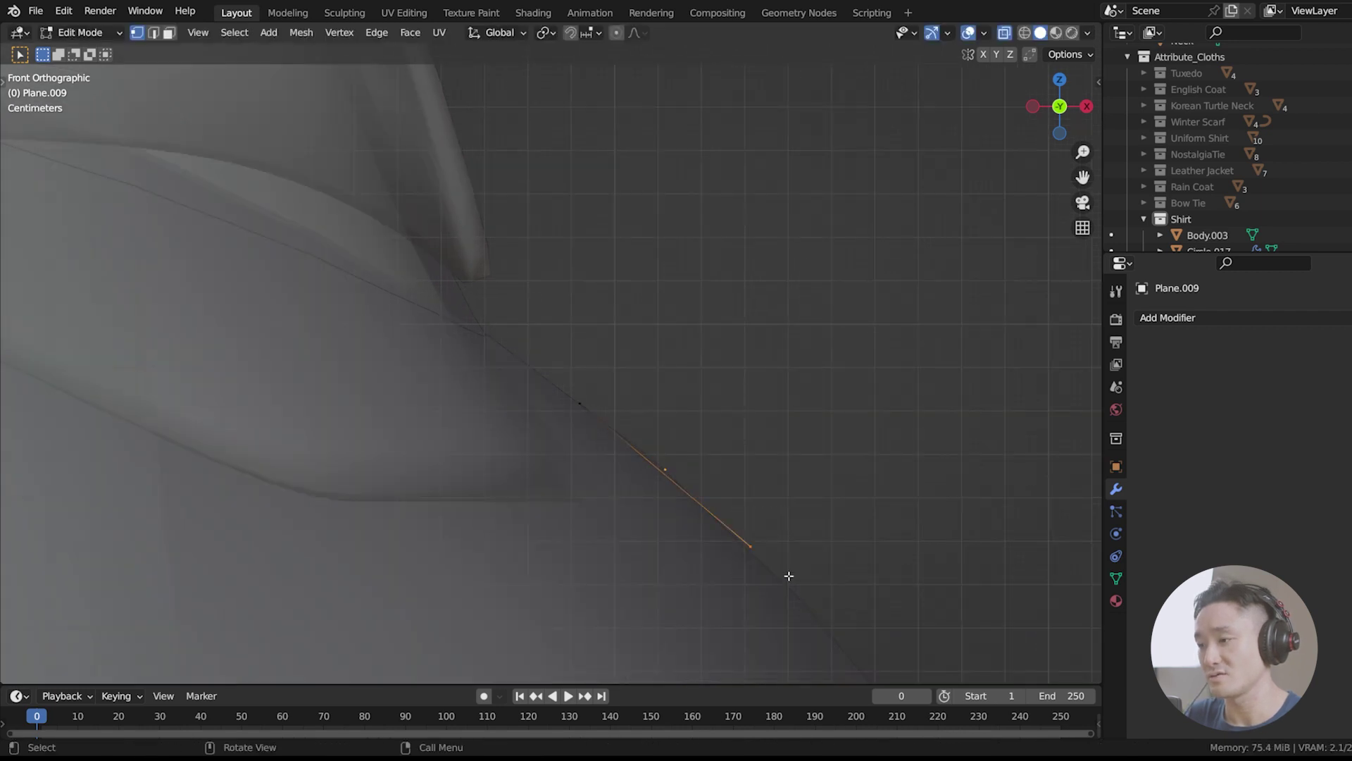
key(g)
click(703, 498)
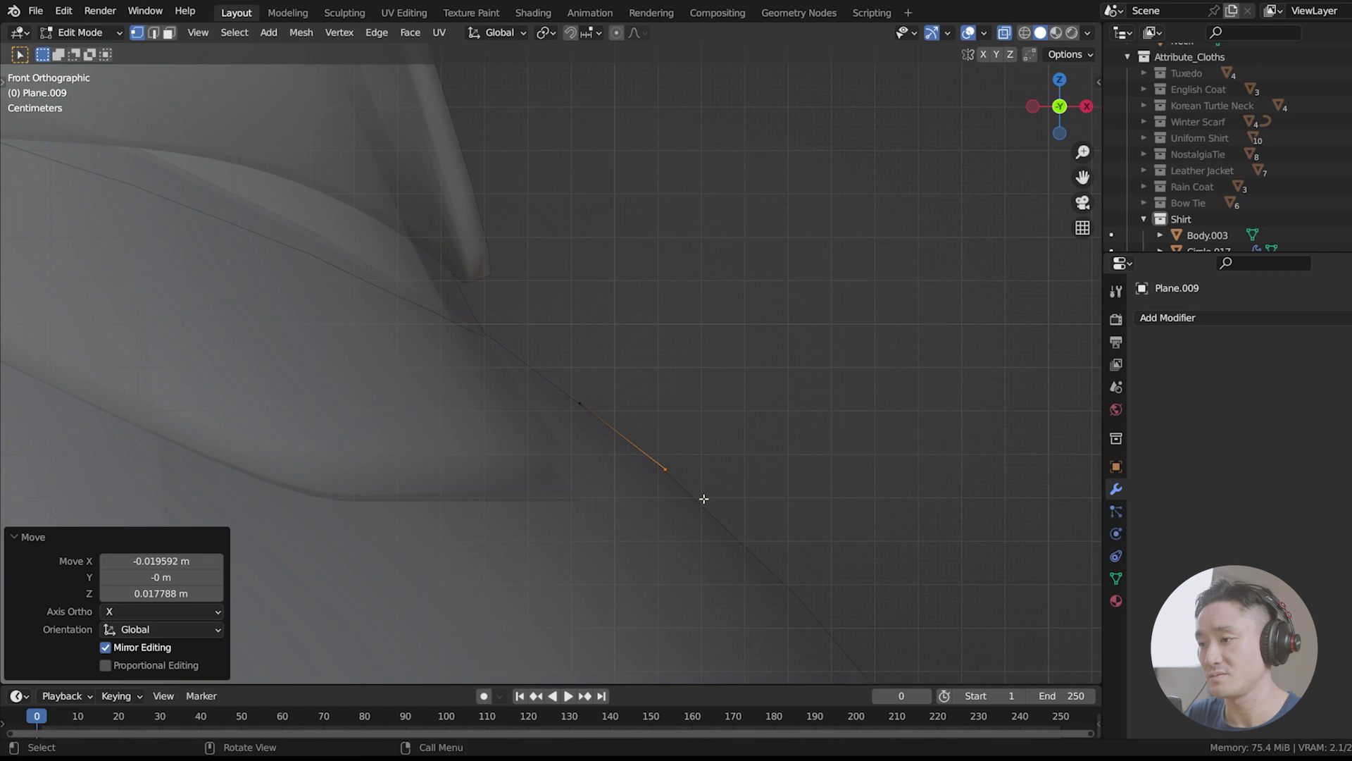
Step: Extrude the strip's lower edge twice down the shirt's front curve, about 0.014 m in X and -0.0135 m in Z, then 0.0126 m and -0.0121 m
shift+middle_drag(698, 457, 617, 373)
key(e)
click(718, 463)
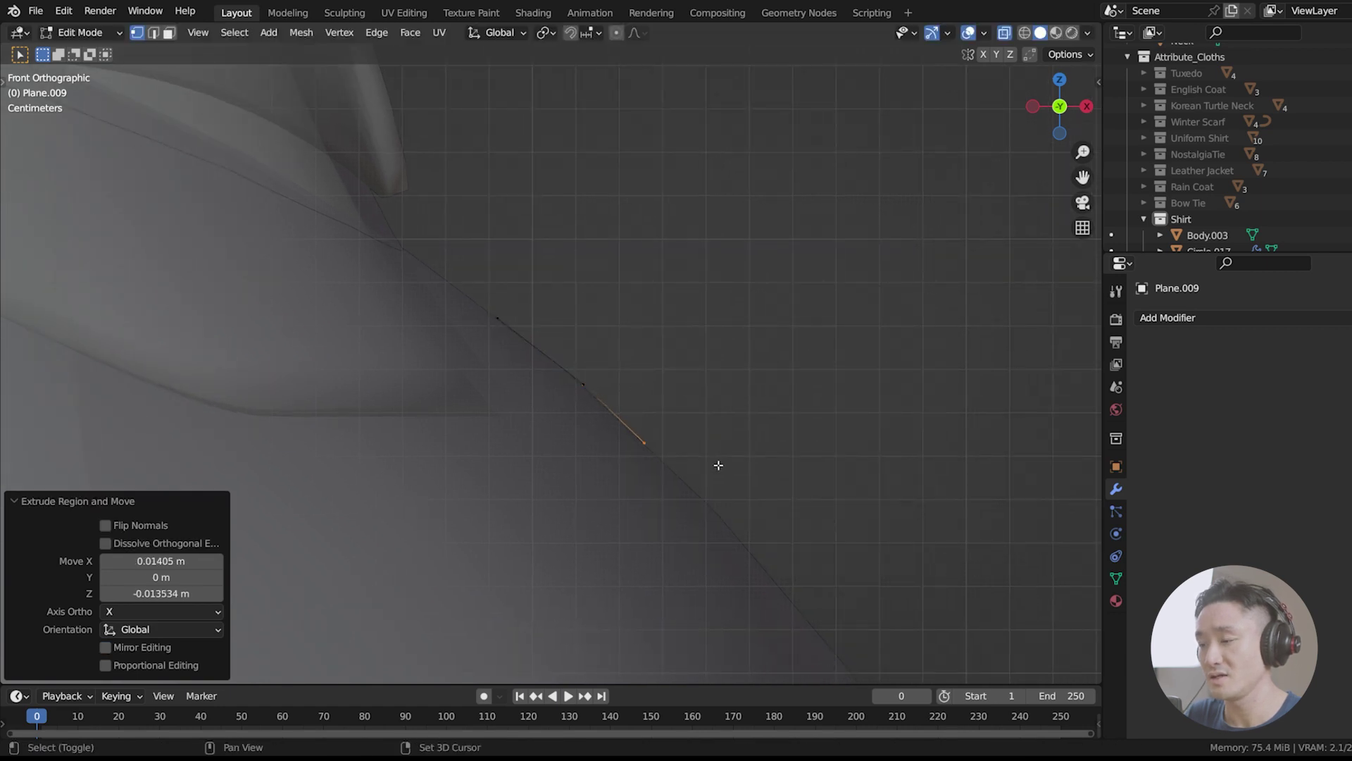
shift+middle_drag(786, 490, 633, 386)
key(e)
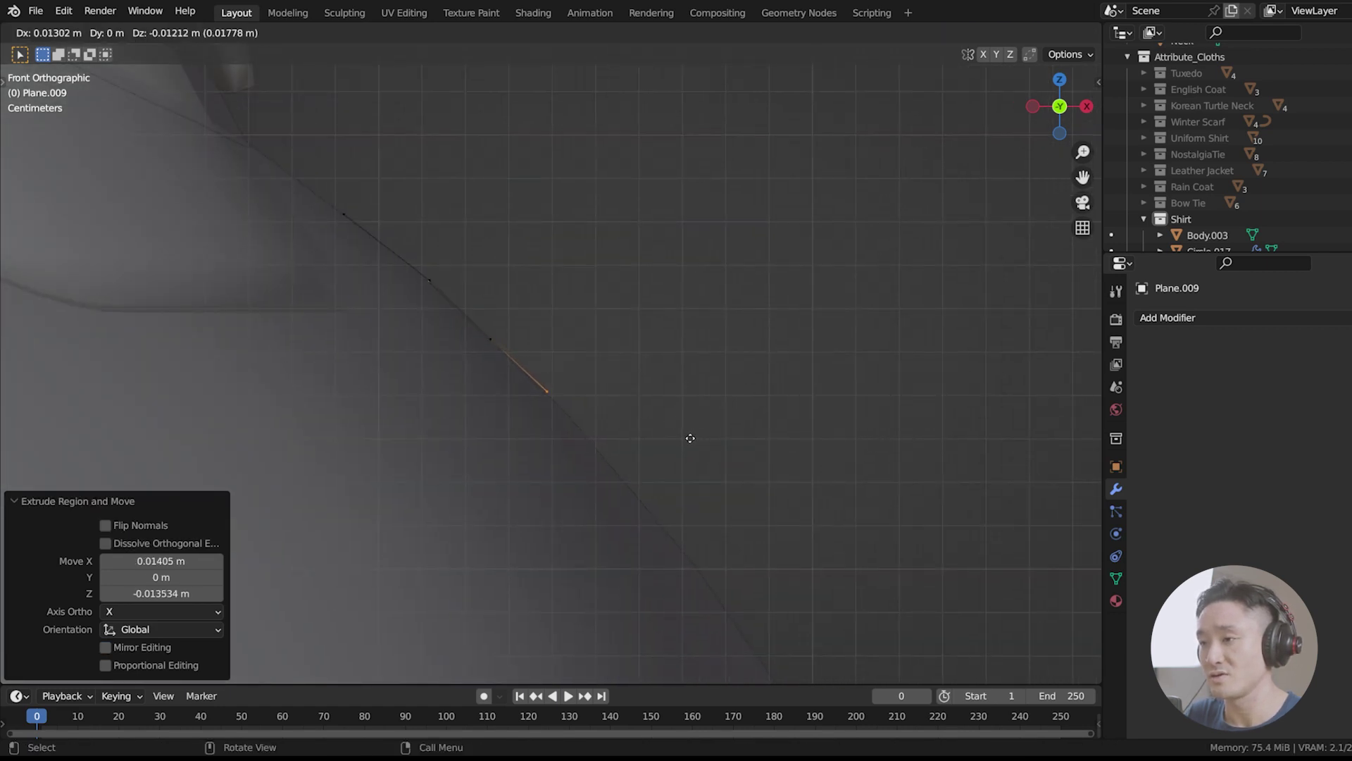
click(689, 439)
scroll(673, 362, down, 3)
middle_drag(673, 362, 498, 380)
scroll(497, 393, down, 2)
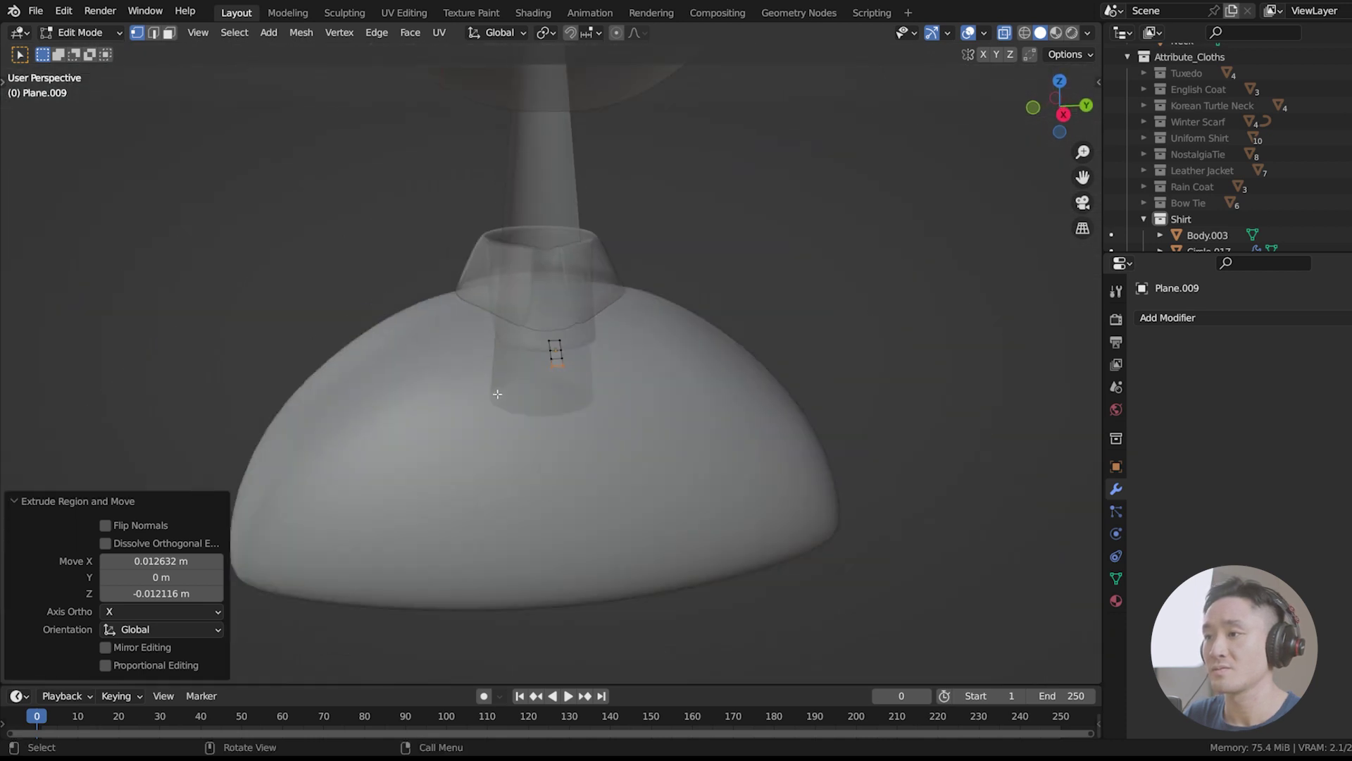
Step: In the front view, extend the strip's lower end with two more extrusions, each about 0.012 m in X and -0.014 m in Z
key(KP_1)
scroll(591, 430, up, 5)
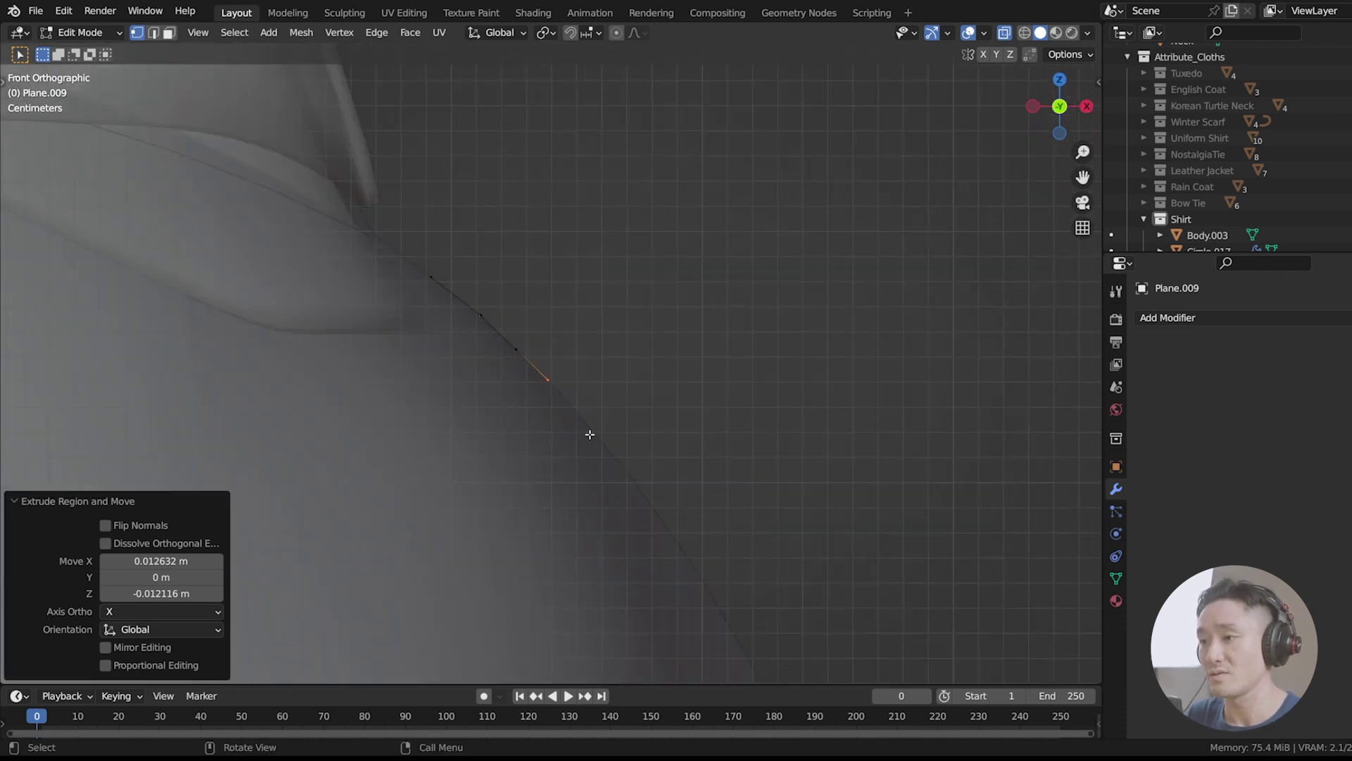
key(e)
click(624, 453)
key(e)
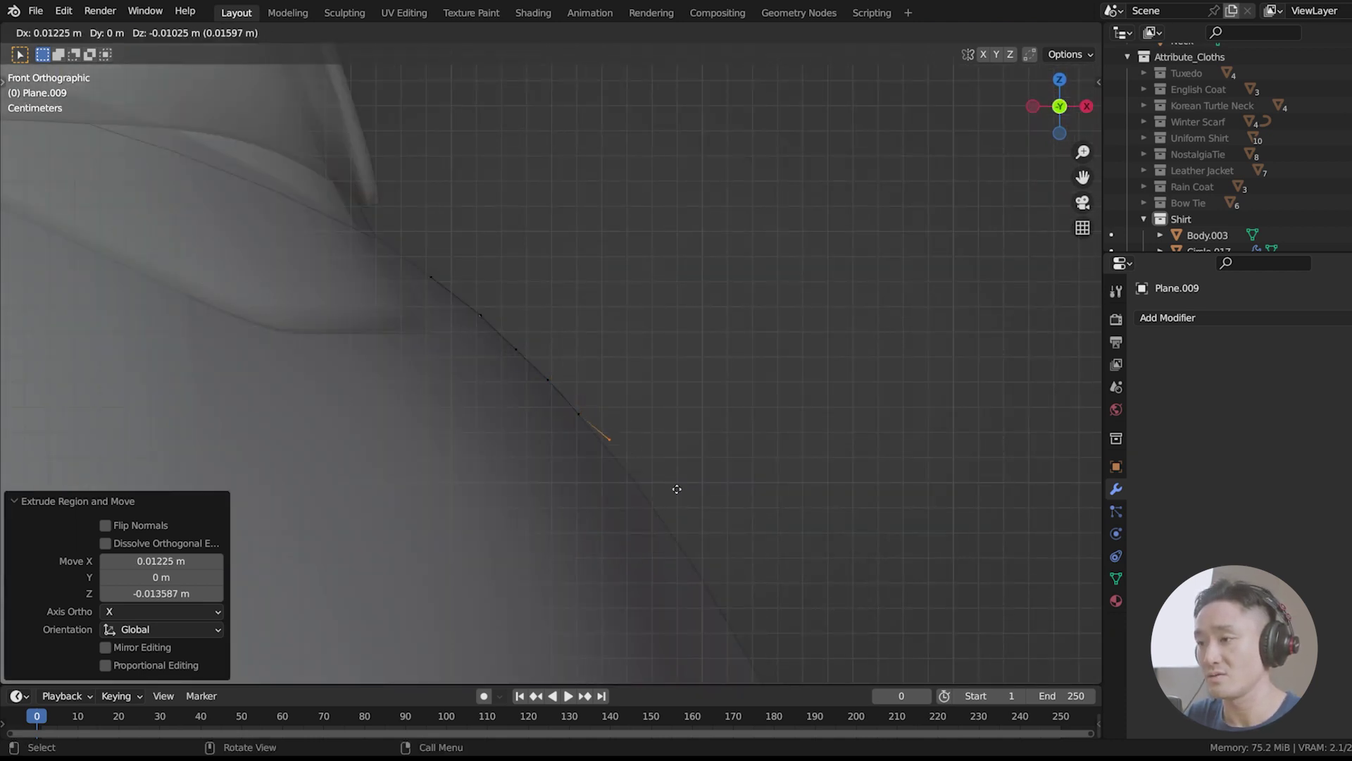
click(674, 497)
middle_drag(674, 497, 521, 360)
scroll(497, 368, down, 4)
Step: Extrude the strip's bottom edge two further segments in the front view, keeping them on the shirt's outline
key(KP_1)
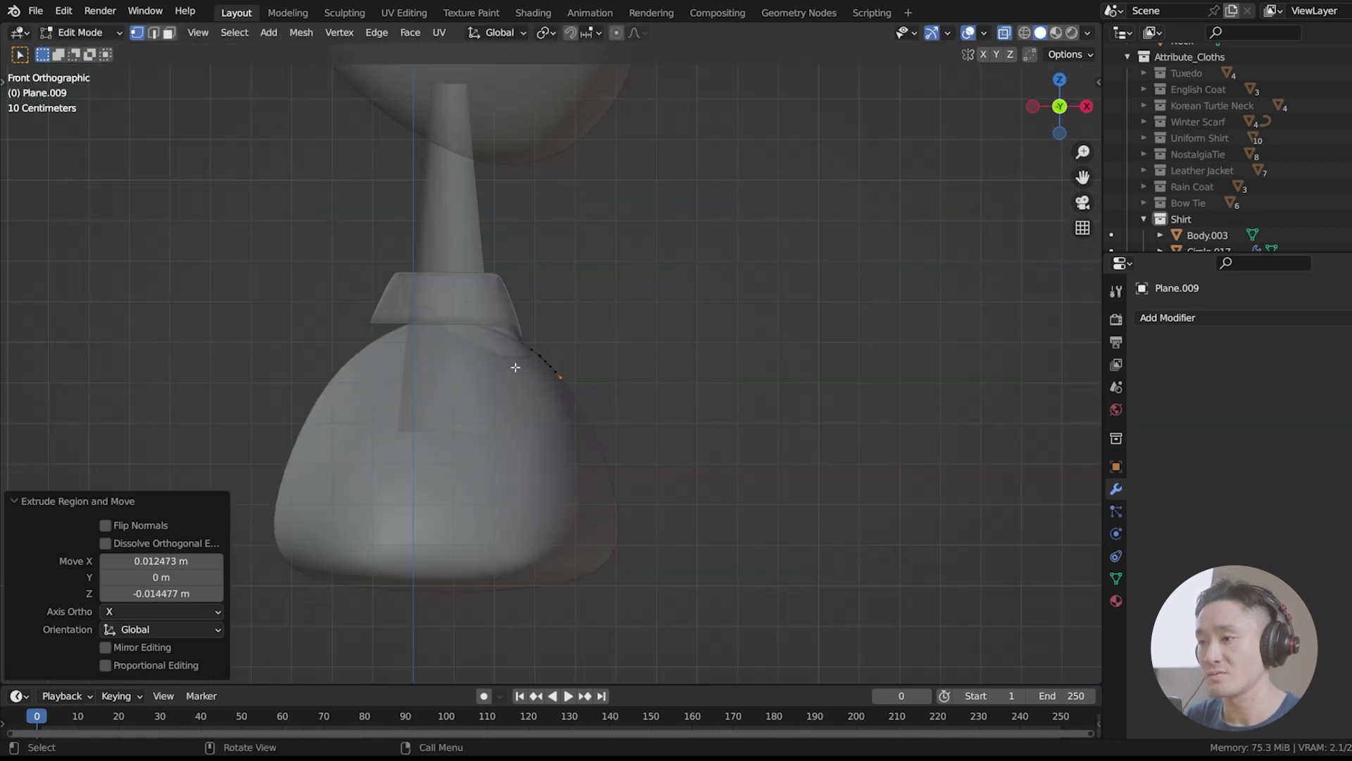
scroll(513, 366, up, 4)
scroll(719, 474, up, 3)
key(e)
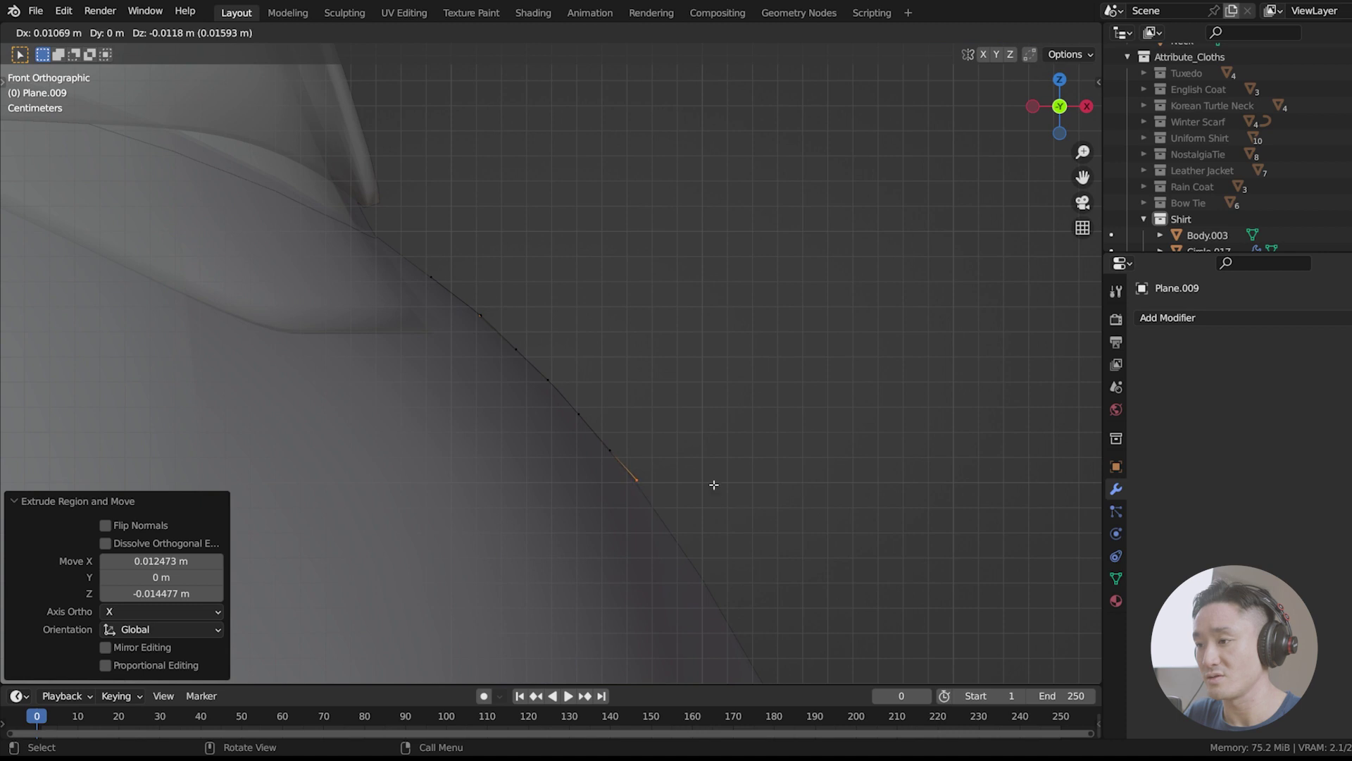
click(754, 544)
key(e)
click(812, 604)
shift+middle_drag(584, 417, 696, 510)
Step: Select the strip's upper vertices and extrude them three times up the shirt surface to the base of the collar opening
drag(505, 330, 571, 401)
middle_drag(577, 394, 438, 293)
key(KP_1)
key(e)
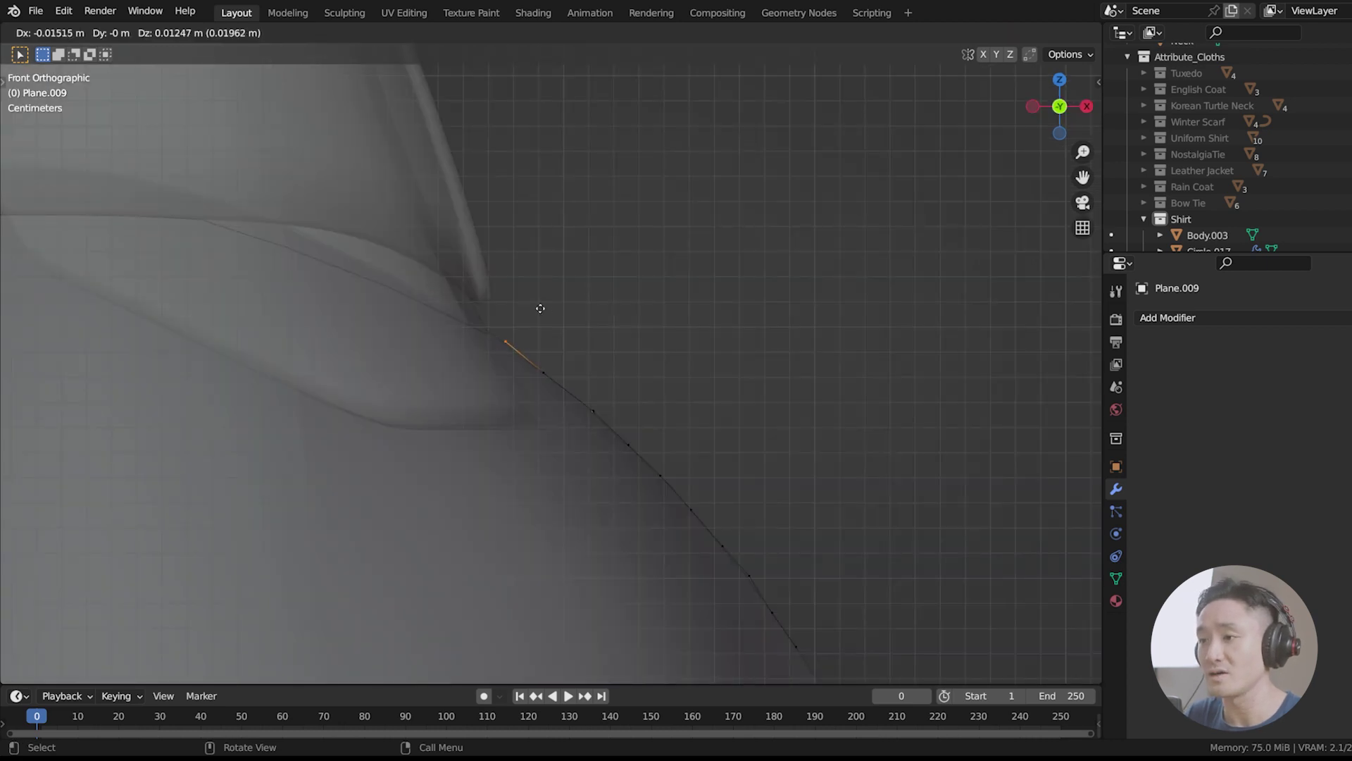
click(538, 307)
shift+middle_drag(534, 280, 580, 354)
key(e)
click(574, 350)
key(e)
click(556, 323)
key(e)
right_click(556, 278)
Step: Extrude the strip's top edge three times upward in the front view, following the slope of the inner collar band
middle_drag(556, 277, 648, 278)
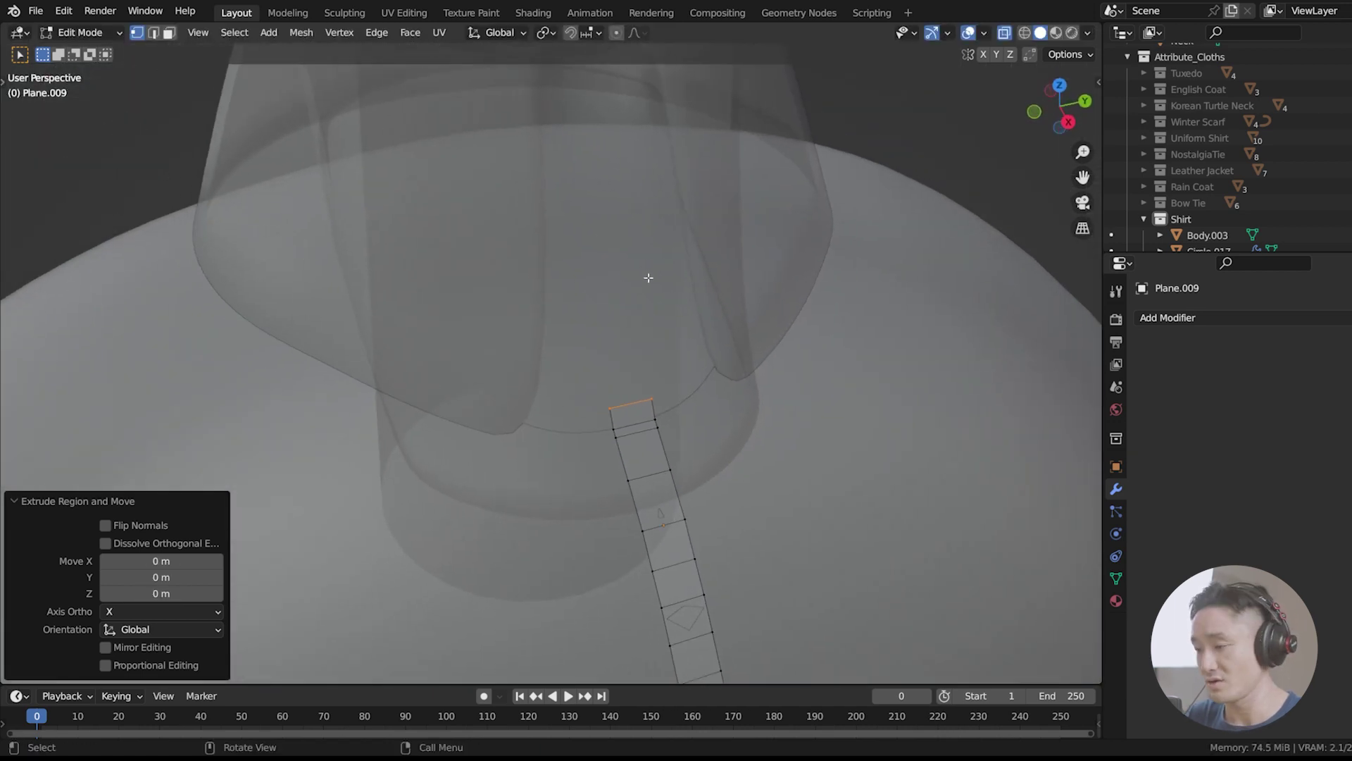
key(KP_1)
scroll(646, 285, up, 2)
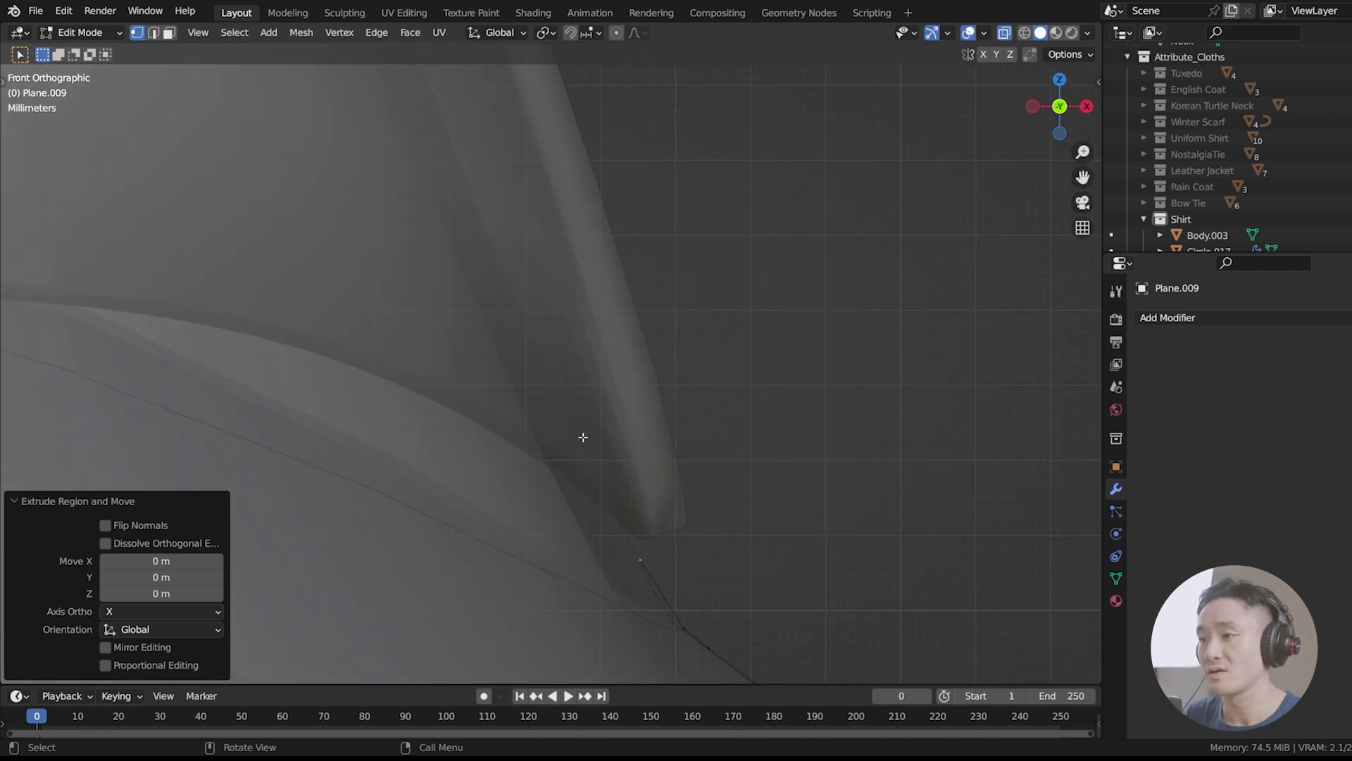
scroll(472, 183, down, 4)
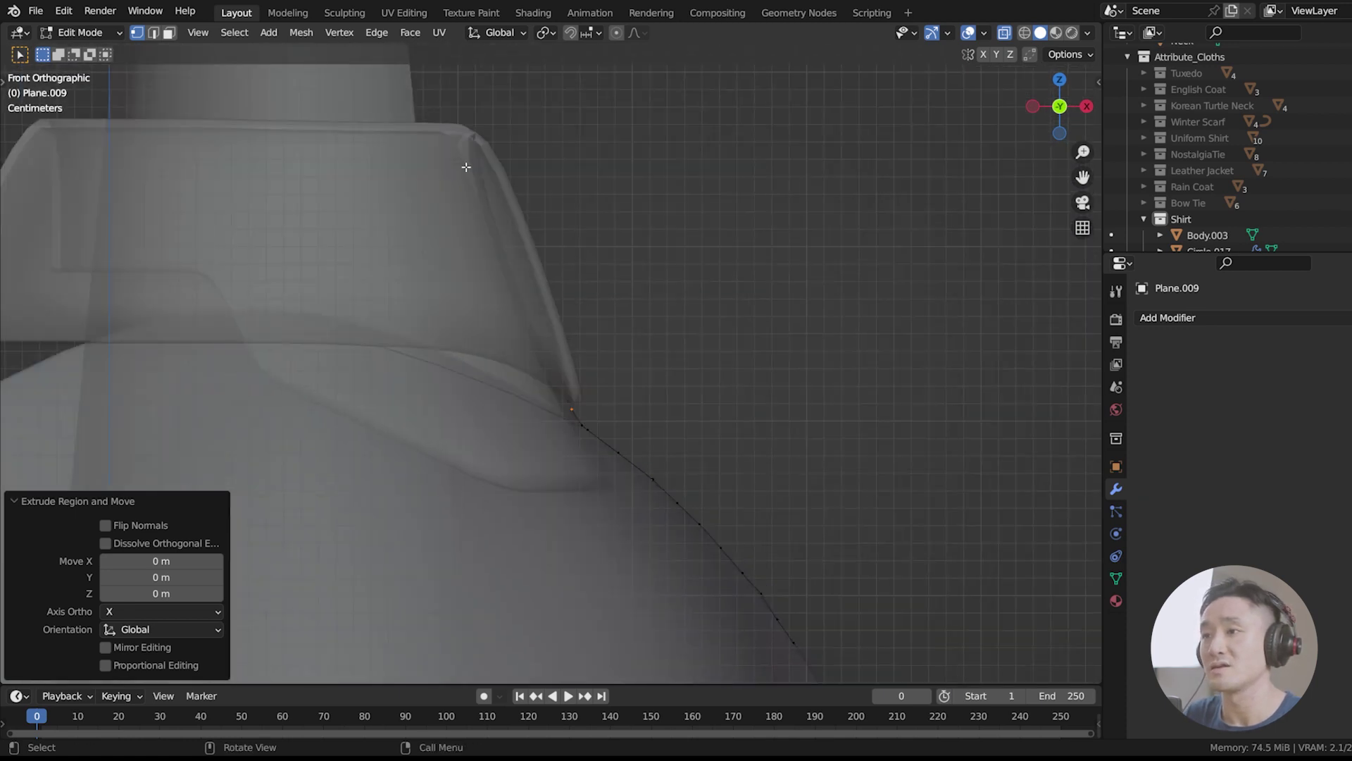
scroll(526, 278, up, 3)
key(e)
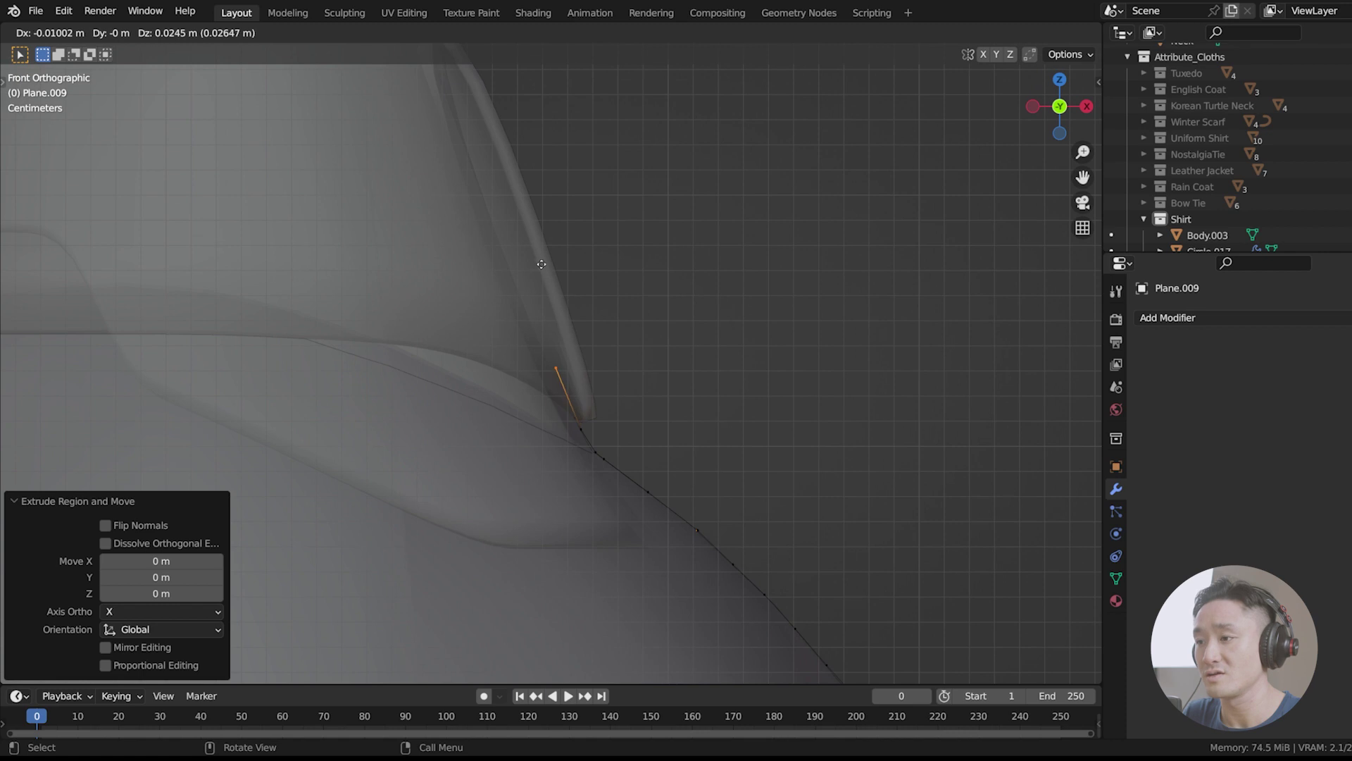
click(540, 267)
key(e)
click(507, 189)
scroll(510, 193, up, 2)
key(e)
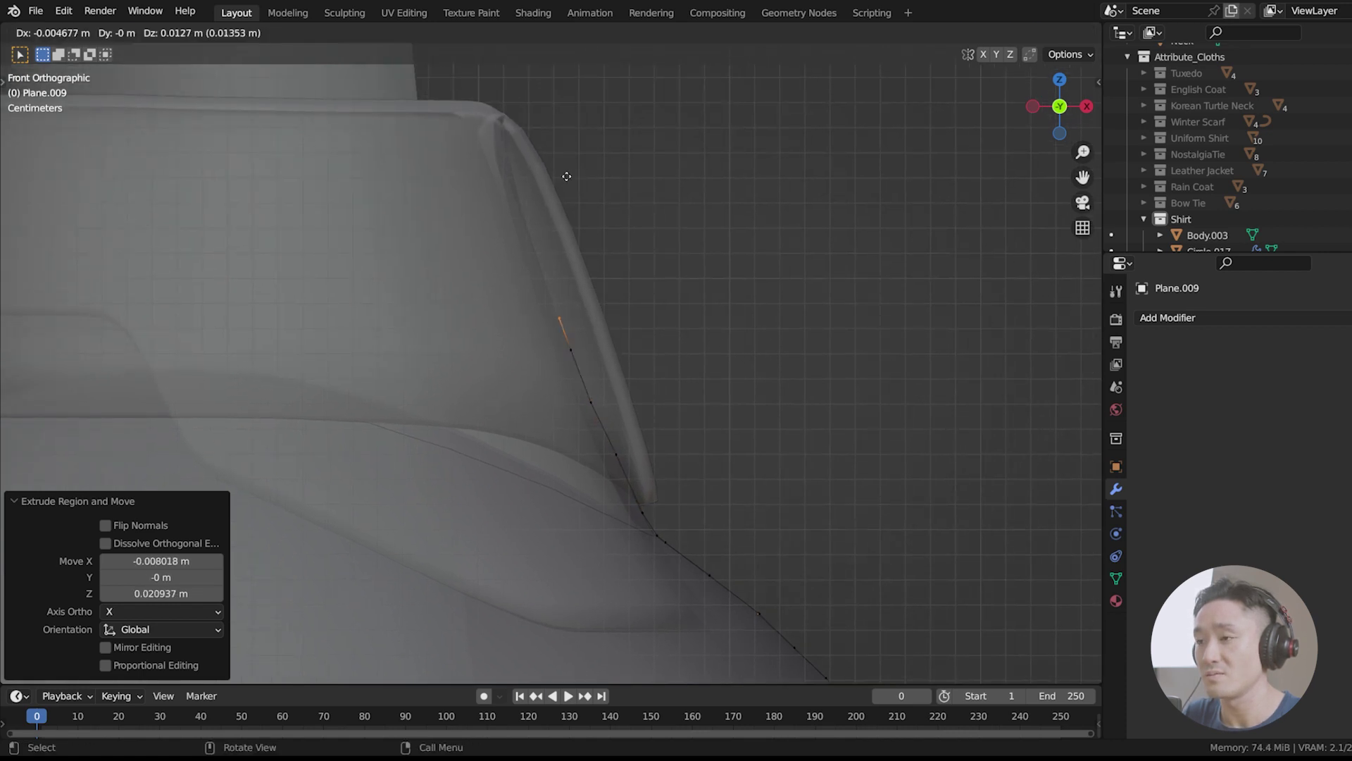
click(584, 229)
Step: Continue extruding the strip's top edge four more times to the collar's upper rim, the last about -0.0017 m in X and 0.0154 m in Z
scroll(582, 226, up, 1)
key(e)
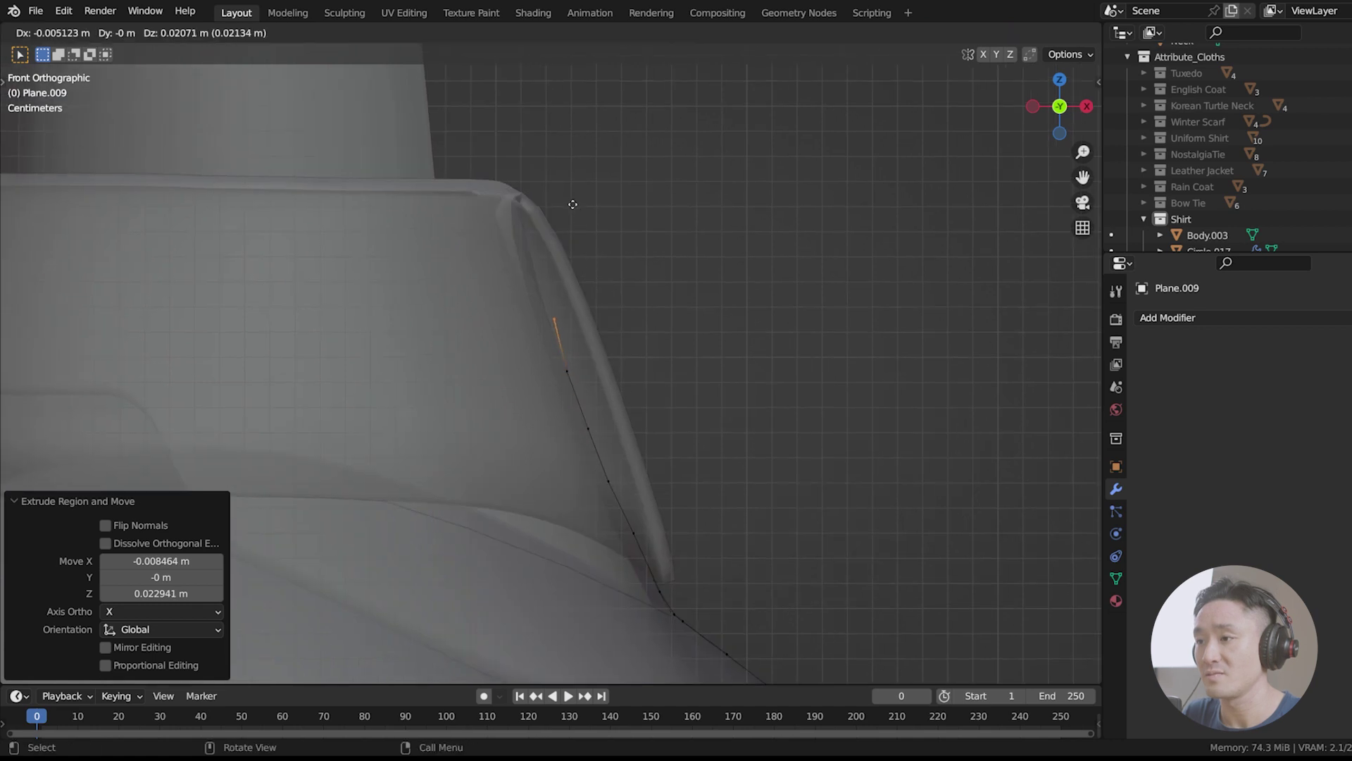
click(569, 202)
key(e)
click(554, 162)
key(e)
click(544, 117)
middle_drag(543, 117, 588, 171)
key(KP_1)
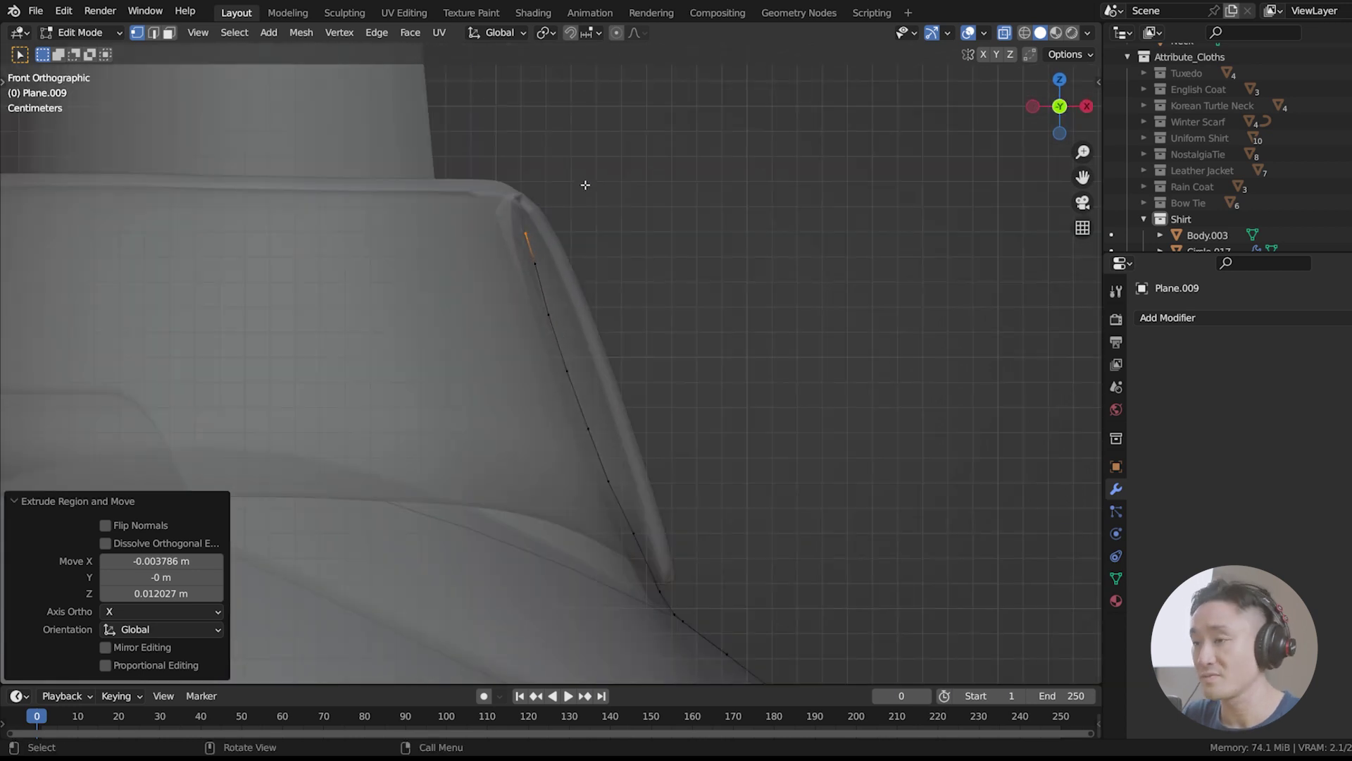
scroll(604, 374, up, 5)
key(g)
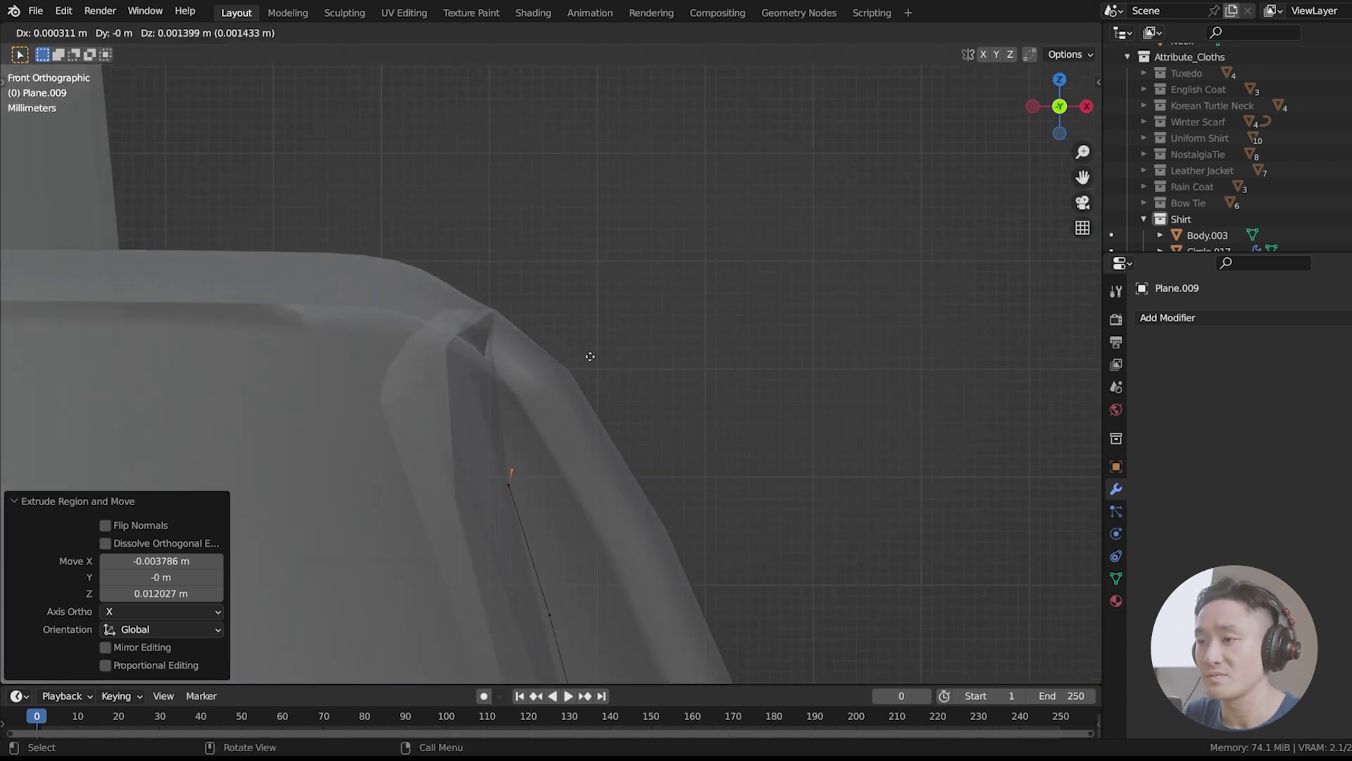
click(567, 208)
Step: In the right view, select the strip's top vertices and lower them about 0.0064 m along Z to the collar opening's edge
middle_drag(564, 208, 596, 289)
key(KP_3)
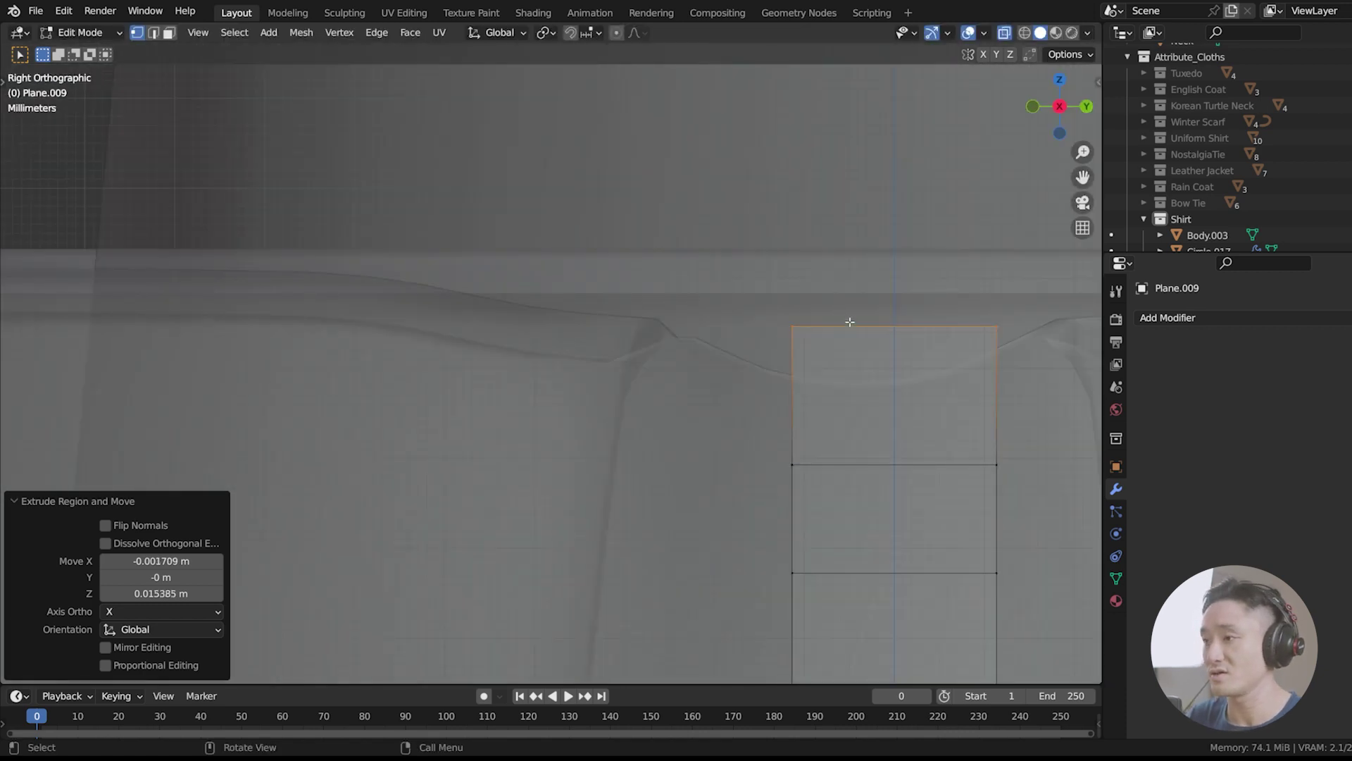
scroll(850, 322, down, 4)
shift+middle_drag(804, 329, 661, 356)
scroll(595, 365, up, 5)
drag(430, 347, 736, 421)
key(g)
key(z)
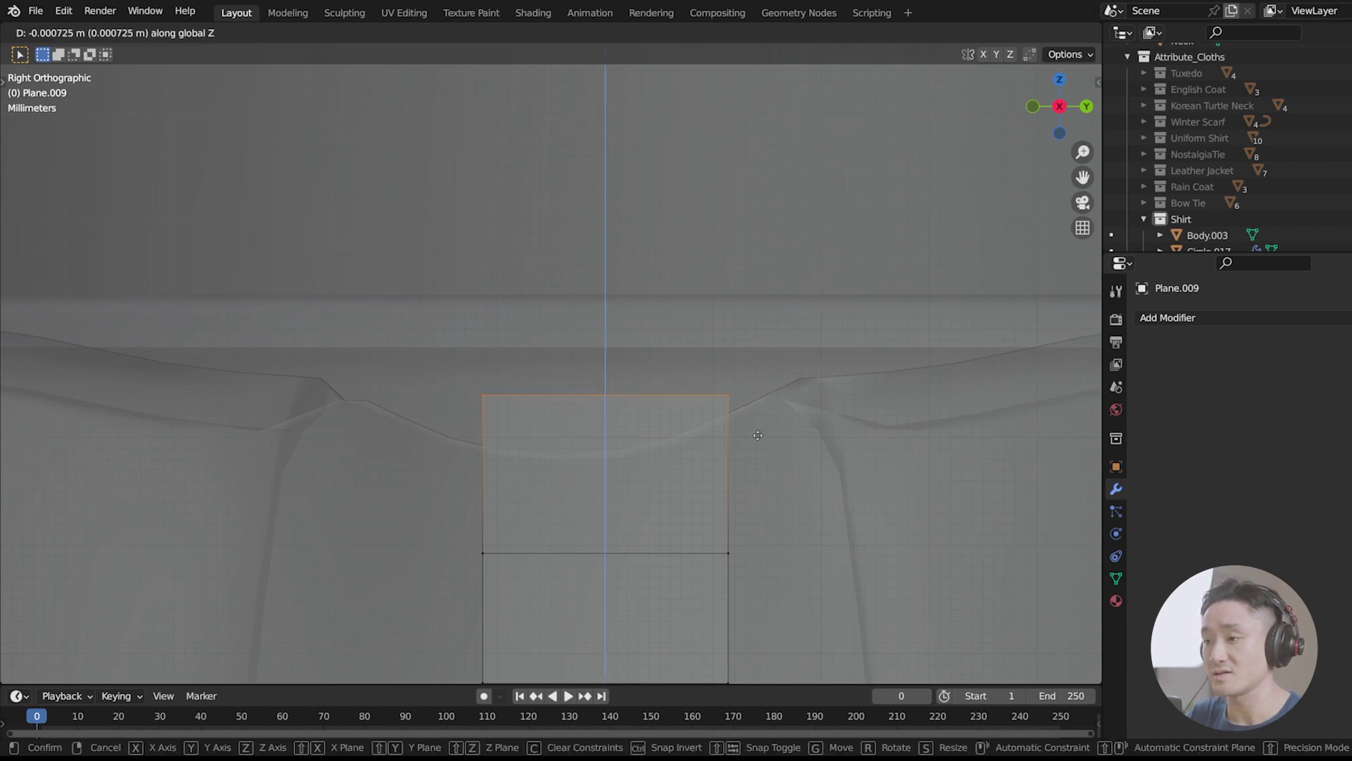
click(763, 485)
Step: Add one centred lengthwise loop cut down the middle of the strip
scroll(763, 485, down, 6)
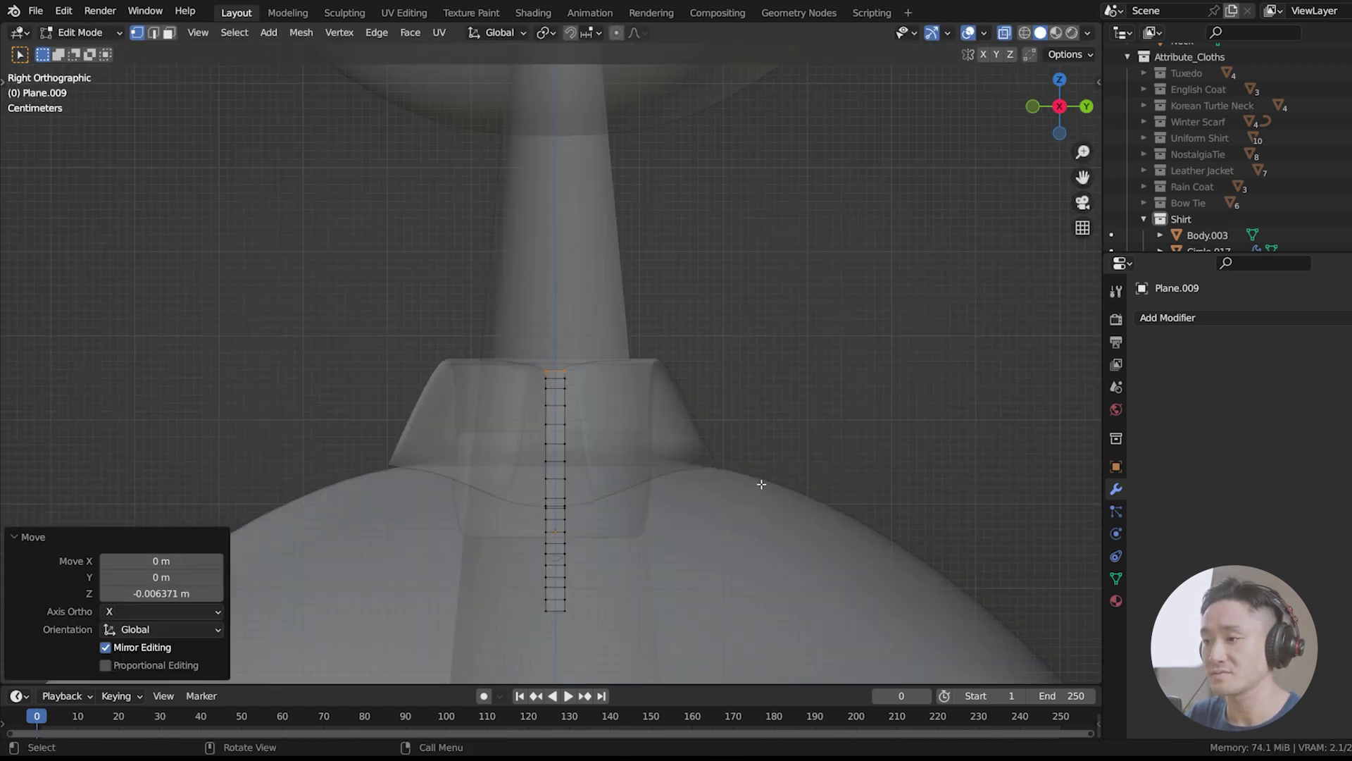
scroll(622, 467, up, 5)
key(Tab)
scroll(631, 433, down, 4)
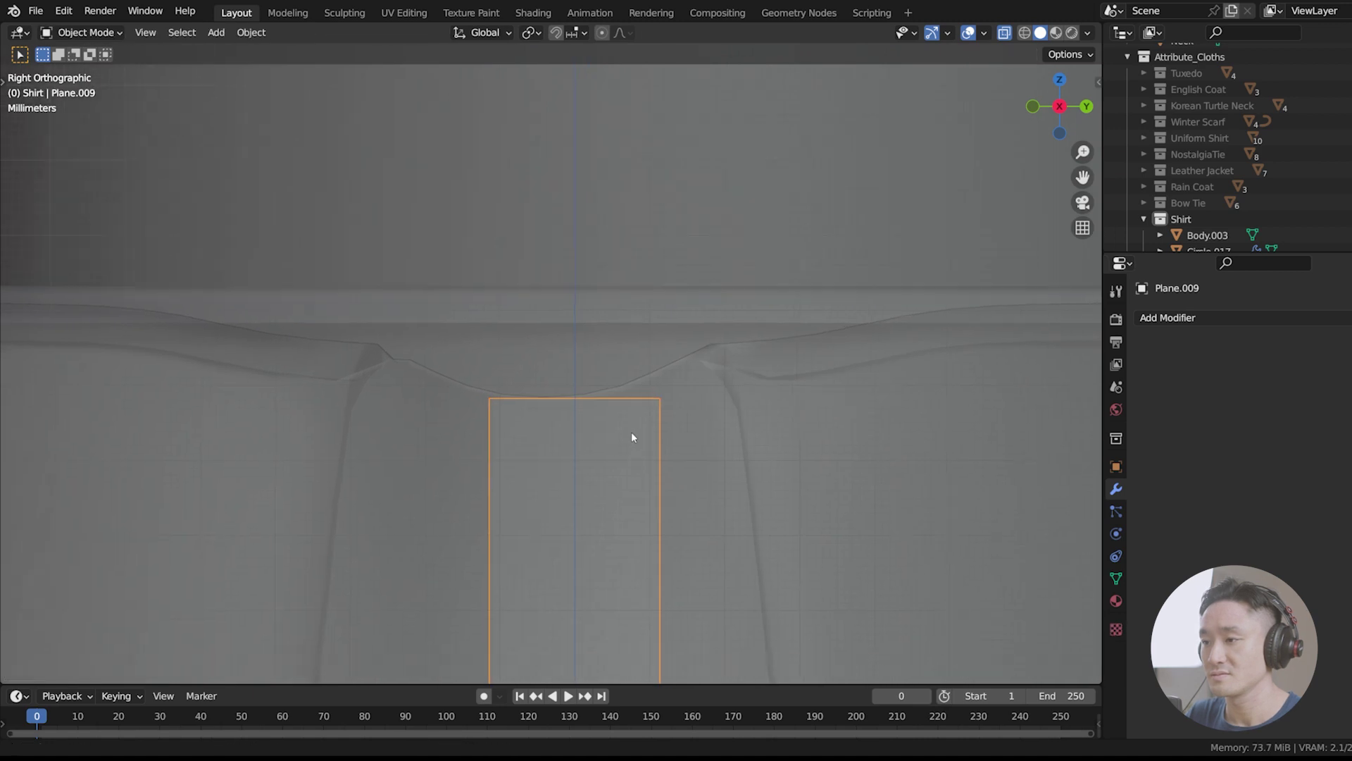
scroll(582, 451, up, 2)
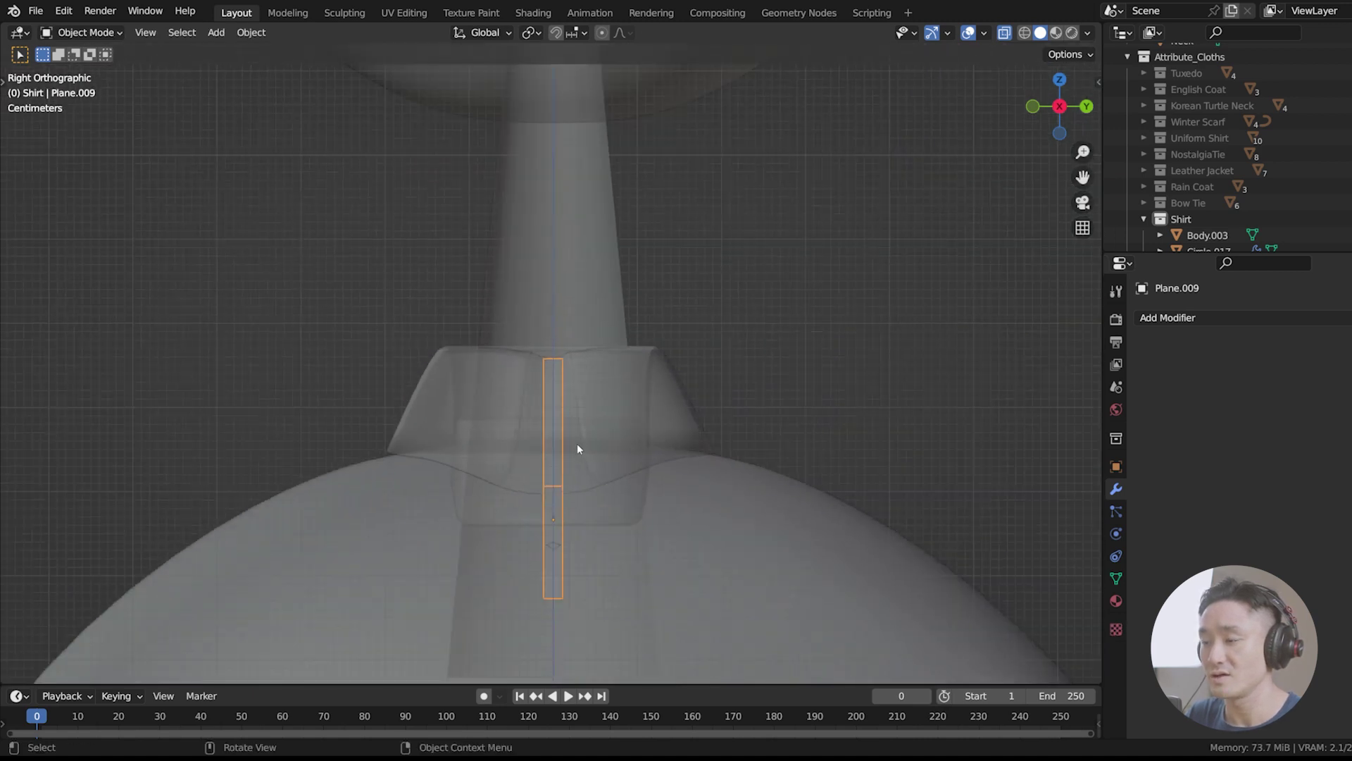
key(Tab)
scroll(572, 400, up, 7)
scroll(572, 369, up, 6)
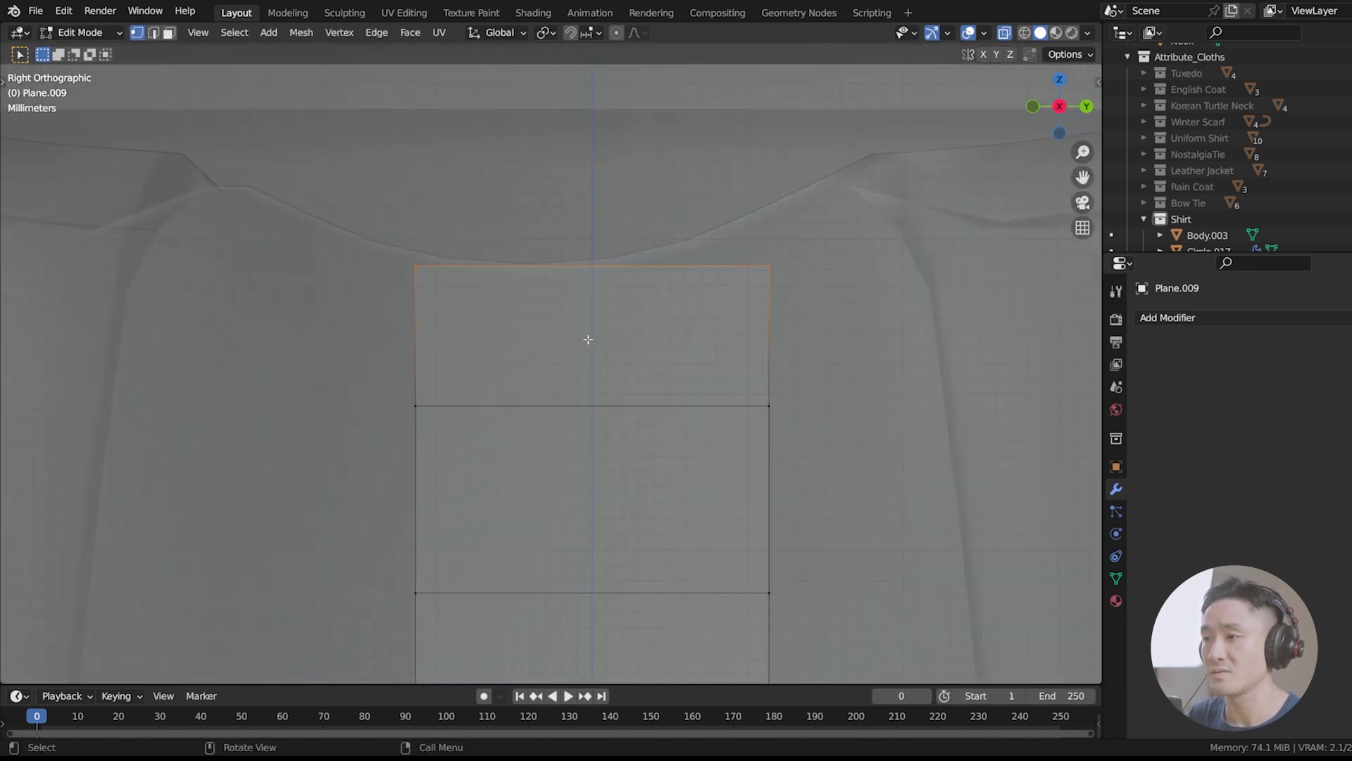
scroll(624, 250, down, 2)
key(ctrl+r)
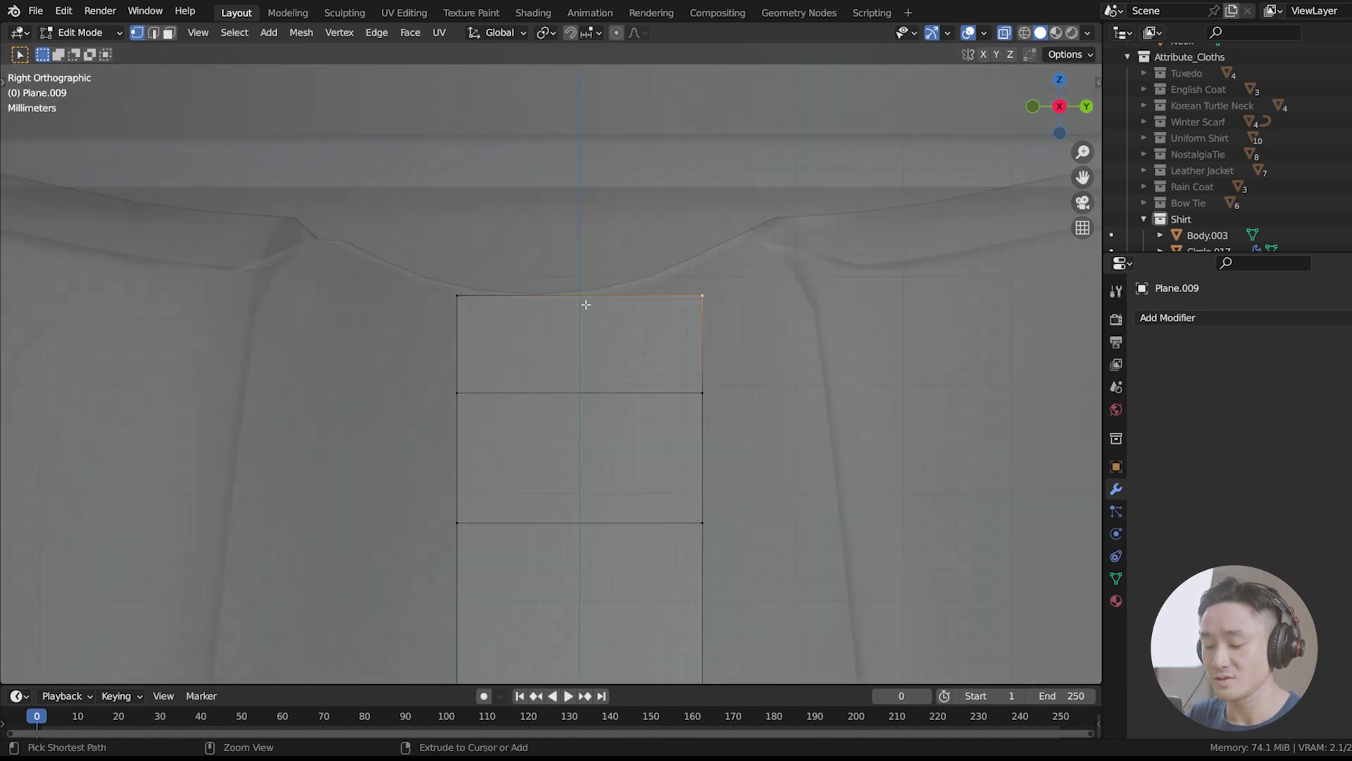
click(586, 304)
right_click(706, 291)
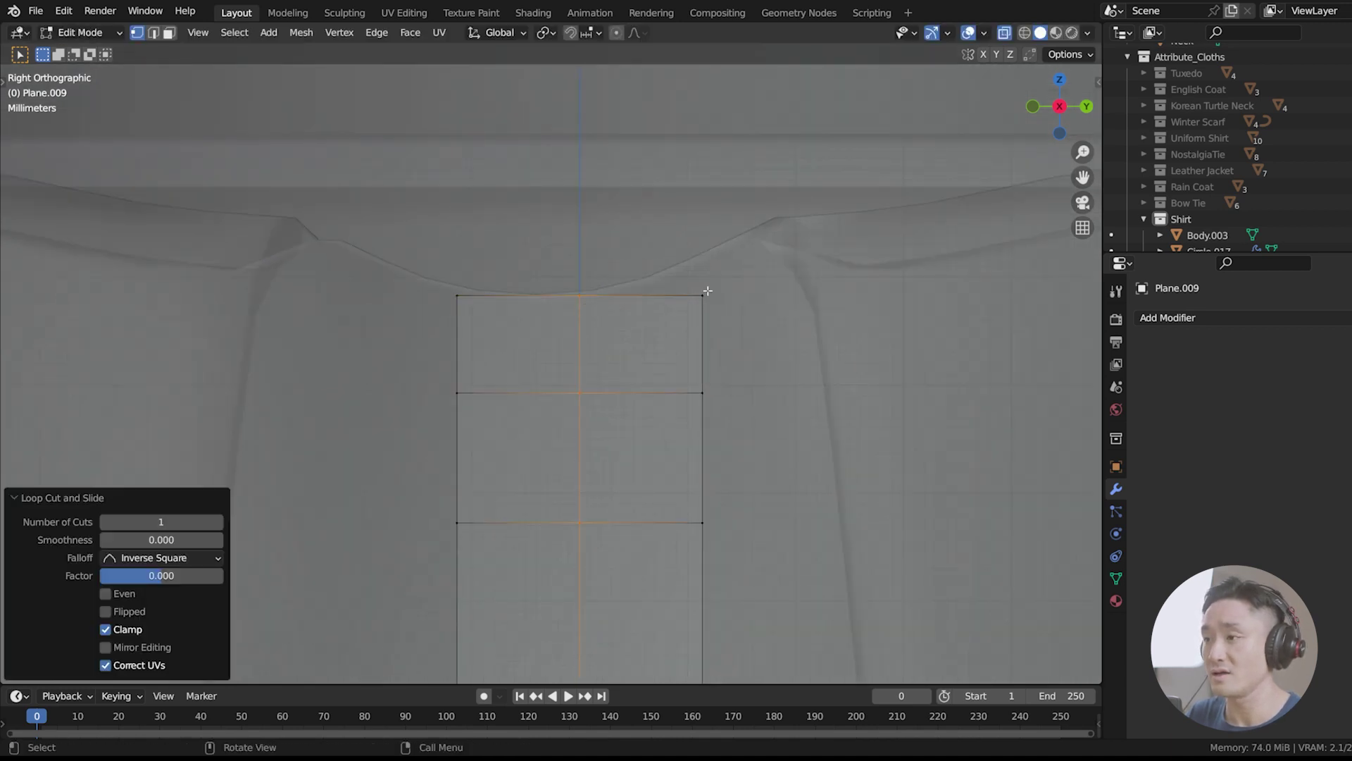
Step: Raise the strip's two top corner vertices along Z to match the curved collar edge, the second by about 0.0004 m
key(g)
key(z)
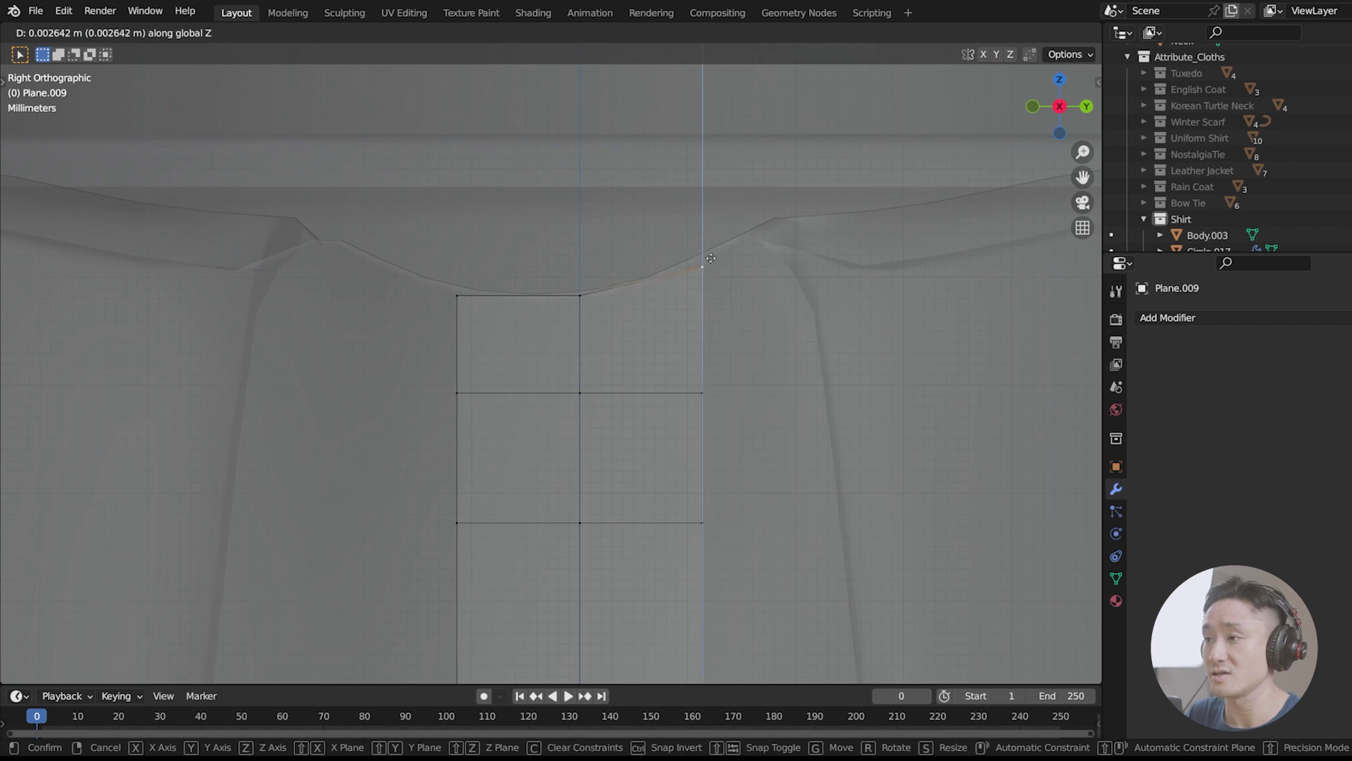
click(711, 260)
click(462, 300)
key(g)
key(z)
click(461, 296)
Step: Examine the strip's fit against the collar opening and shirt body from the side and at an angle
scroll(538, 343, down, 8)
scroll(538, 343, down, 2)
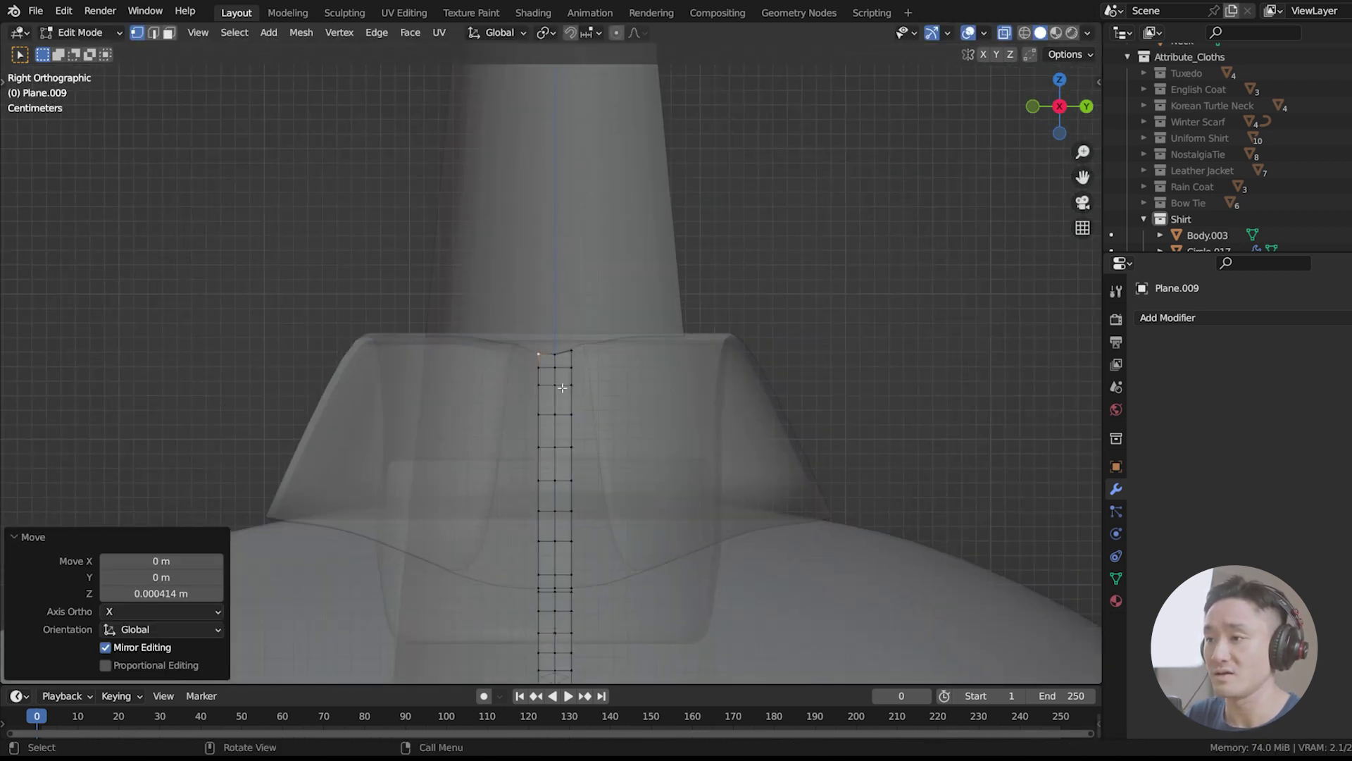
scroll(577, 331, up, 5)
scroll(598, 353, down, 5)
key(Tab)
scroll(571, 345, down, 3)
middle_drag(564, 365, 582, 392)
key(Tab)
scroll(550, 430, up, 3)
scroll(605, 408, down, 1)
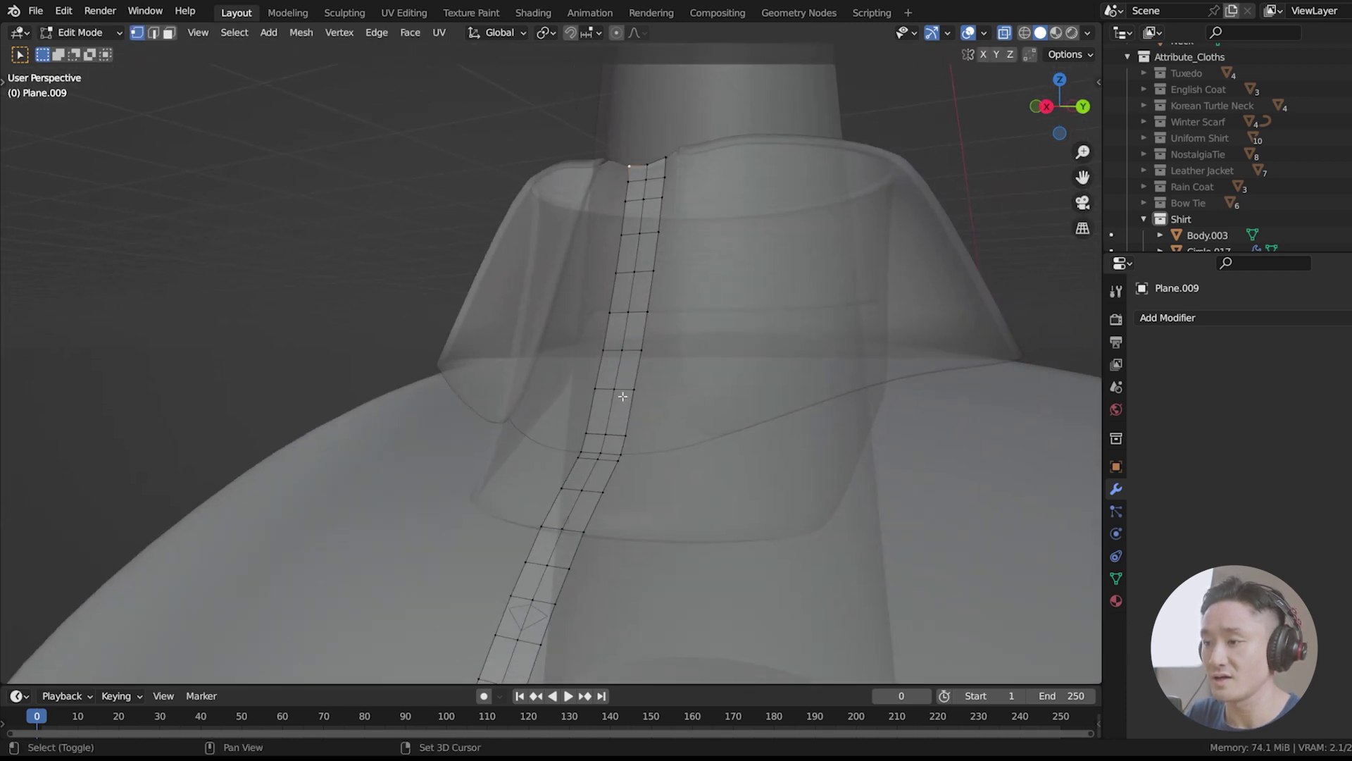
Step: Turn off see-through display and return to editing the strip's mesh
key(Tab)
scroll(628, 444, up, 4)
click(719, 574)
key(Tab)
key(Tab)
click(719, 566)
key(Tab)
key(Tab)
click(754, 275)
key(Tab)
middle_drag(755, 275, 712, 205)
scroll(612, 322, down, 6)
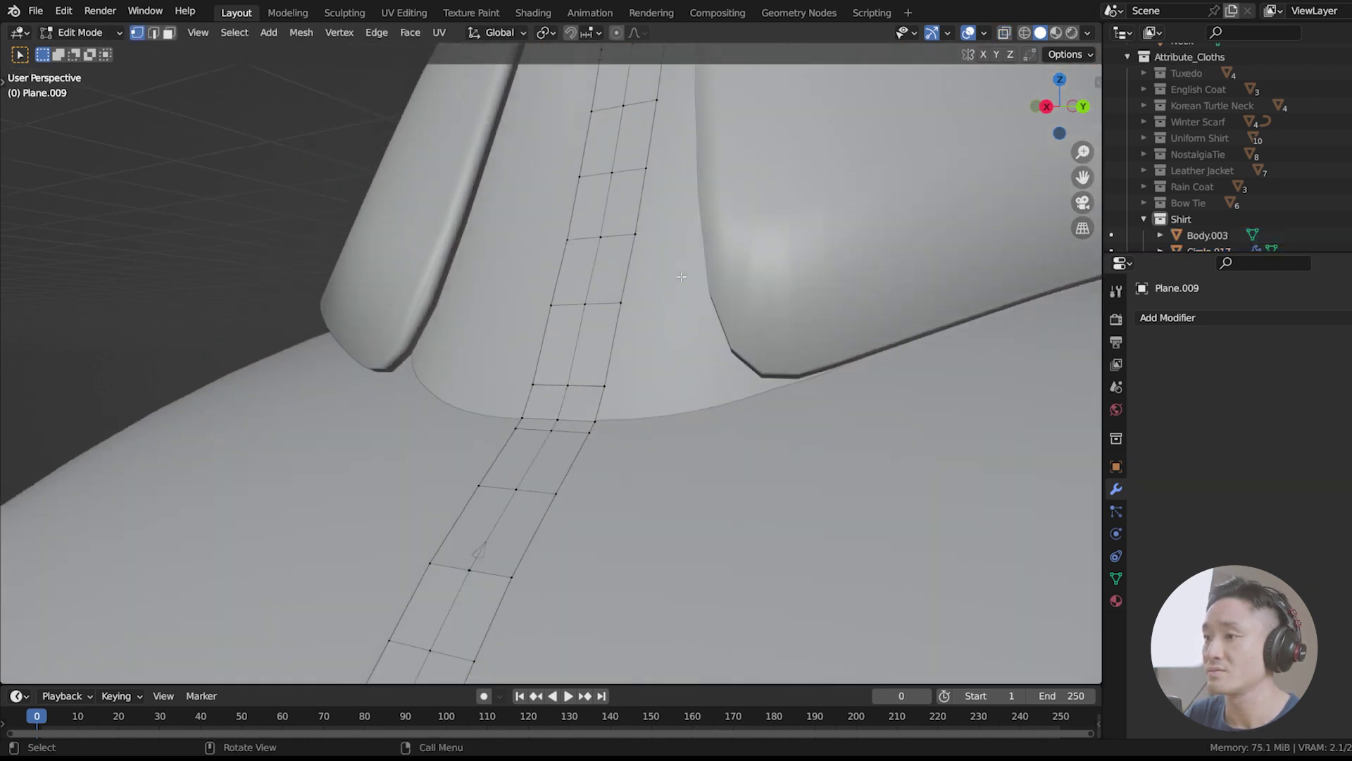
Step: Add a Solidify modifier to the strip and set its thickness to -0.005 m
click(1184, 317)
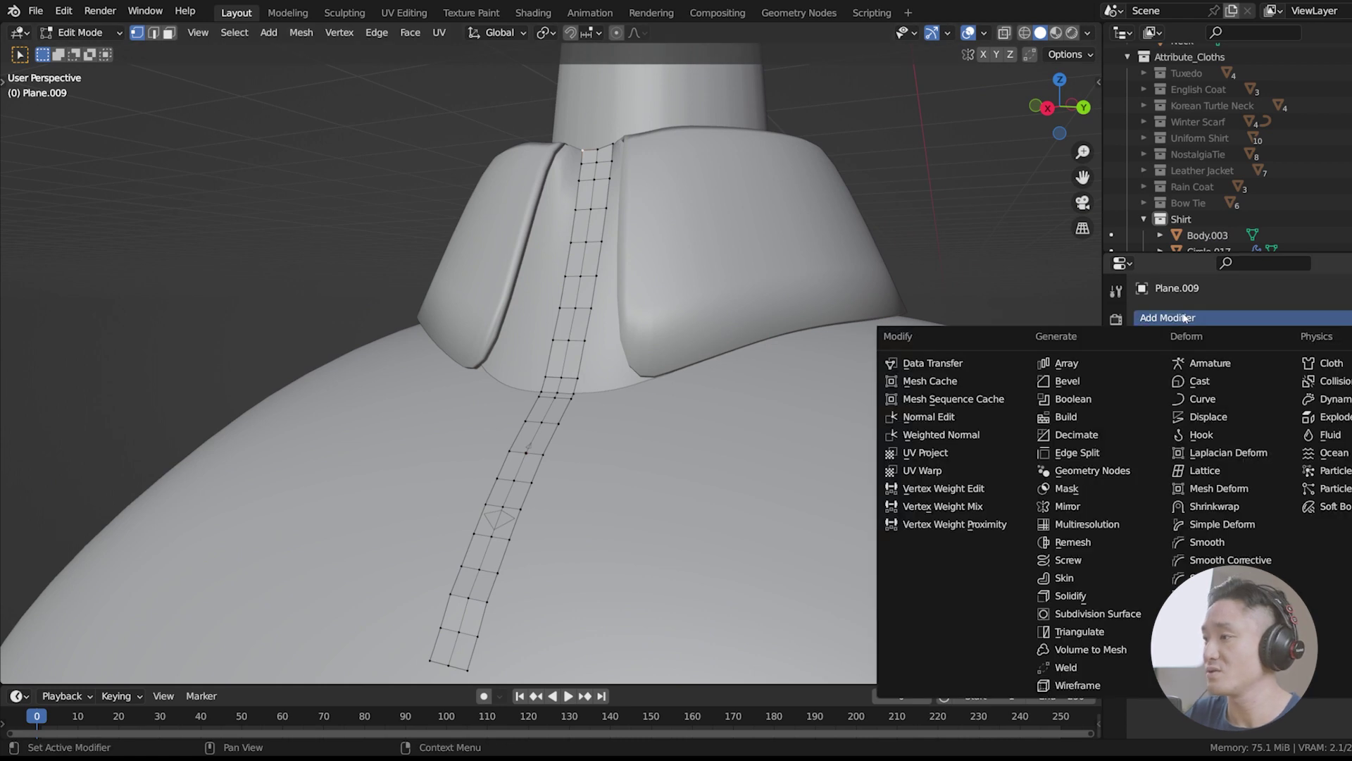
click(1095, 594)
middle_drag(732, 324, 831, 373)
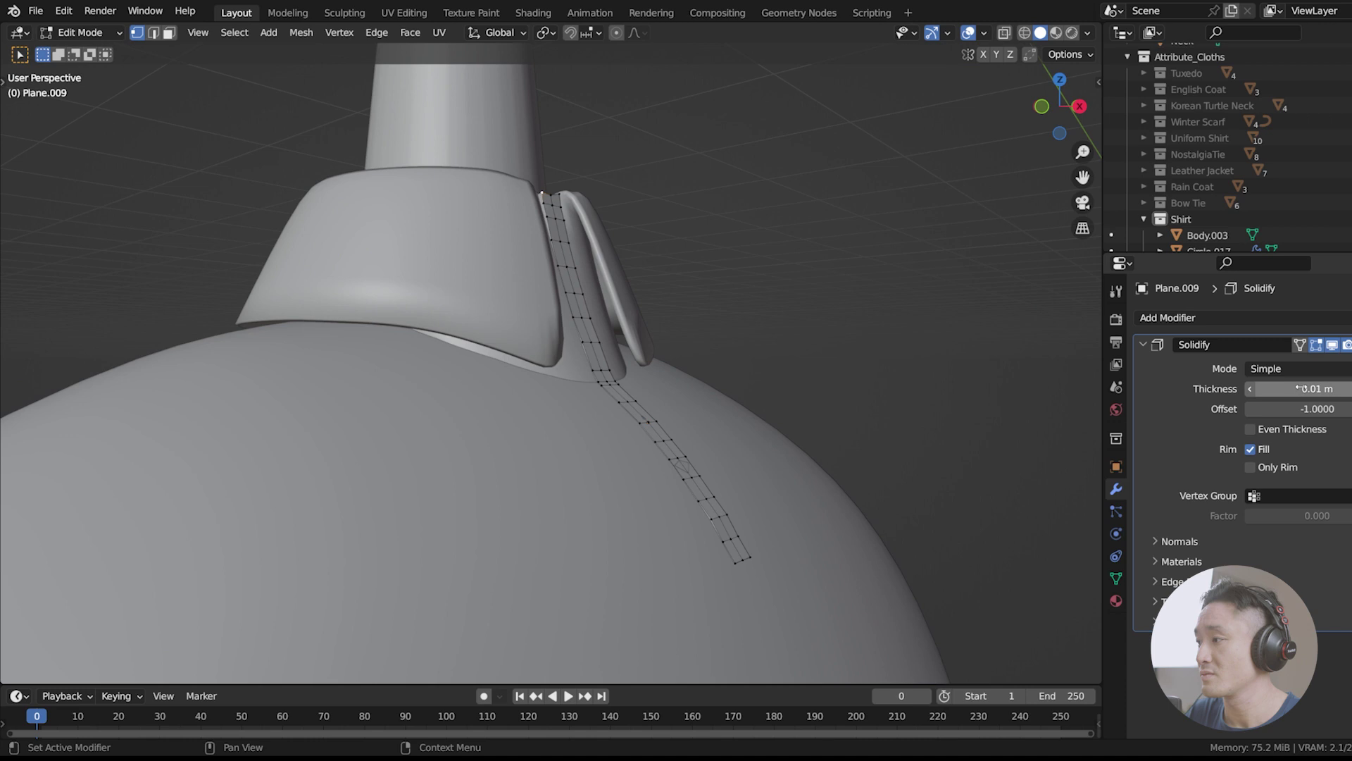
mouse_move(1283, 389)
mouse_down()
mouse_move(1243, 388)
mouse_move(1292, 389)
mouse_up()
click(1293, 389)
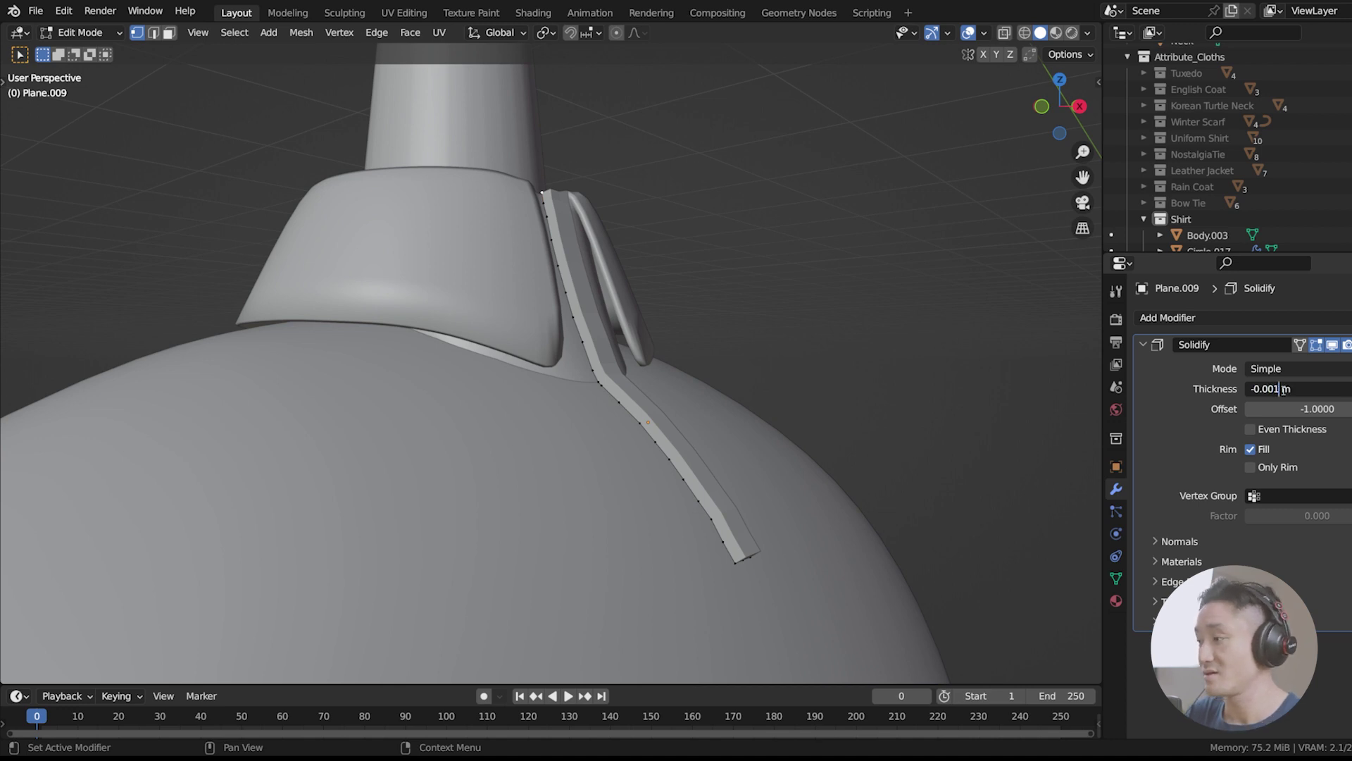
key(Return)
middle_drag(865, 384, 845, 395)
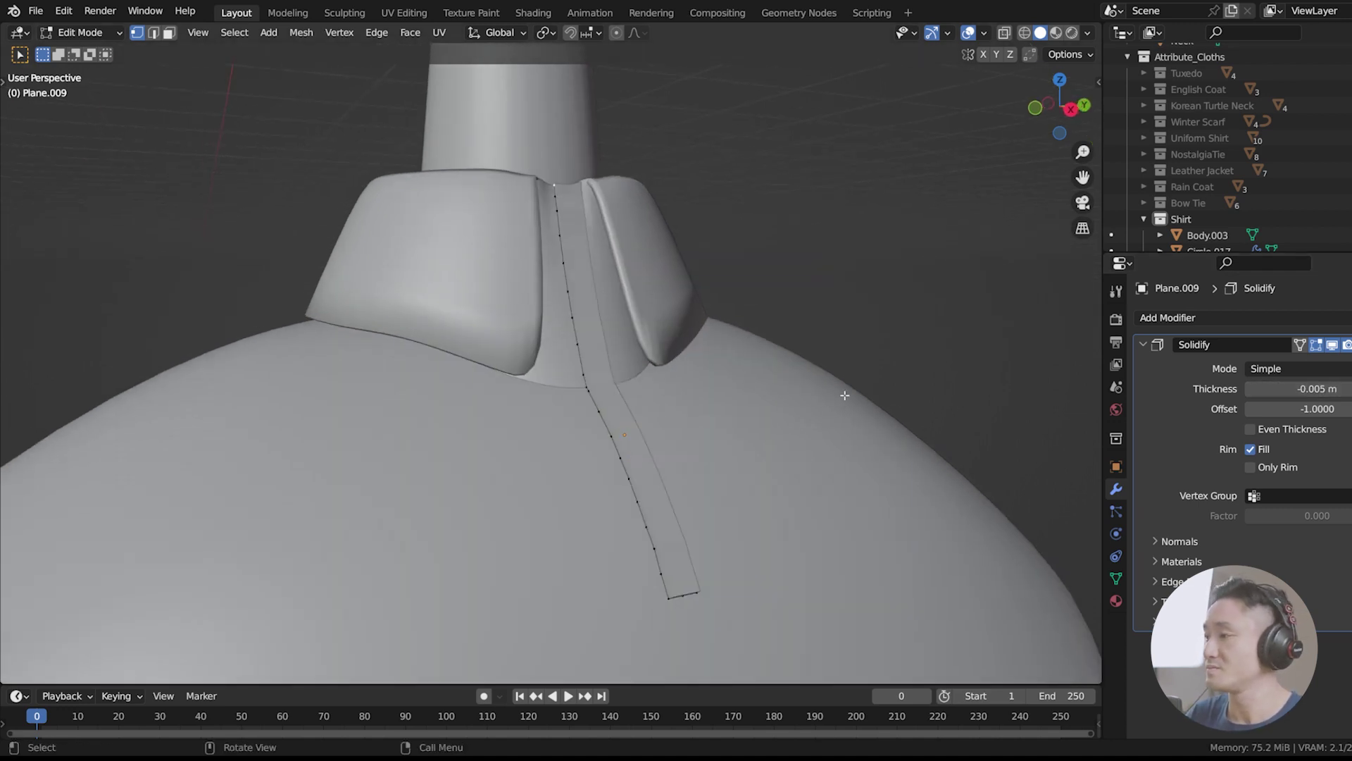
Step: Add a Bevel modifier to the strip and place it above the collapsed Solidify modifier in the stack
click(1164, 318)
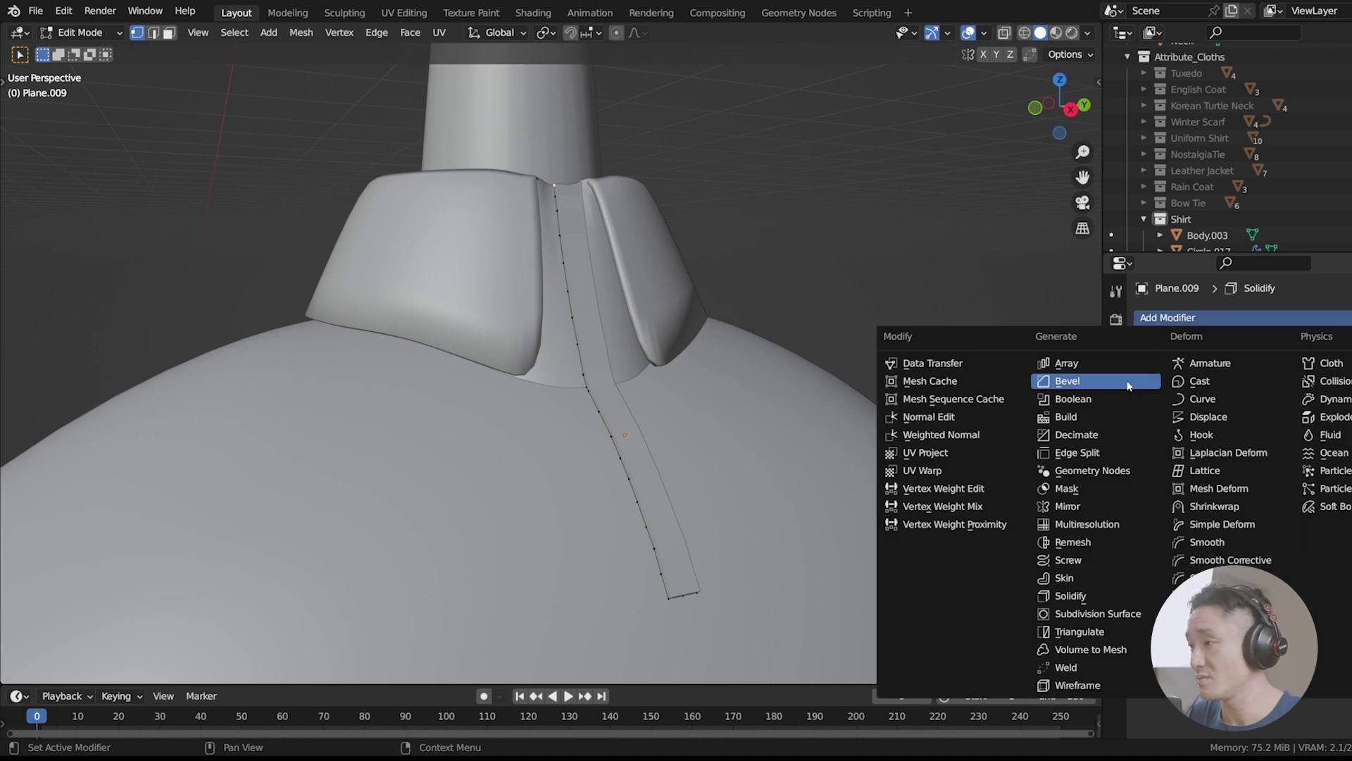
click(1131, 383)
middle_drag(757, 357, 737, 362)
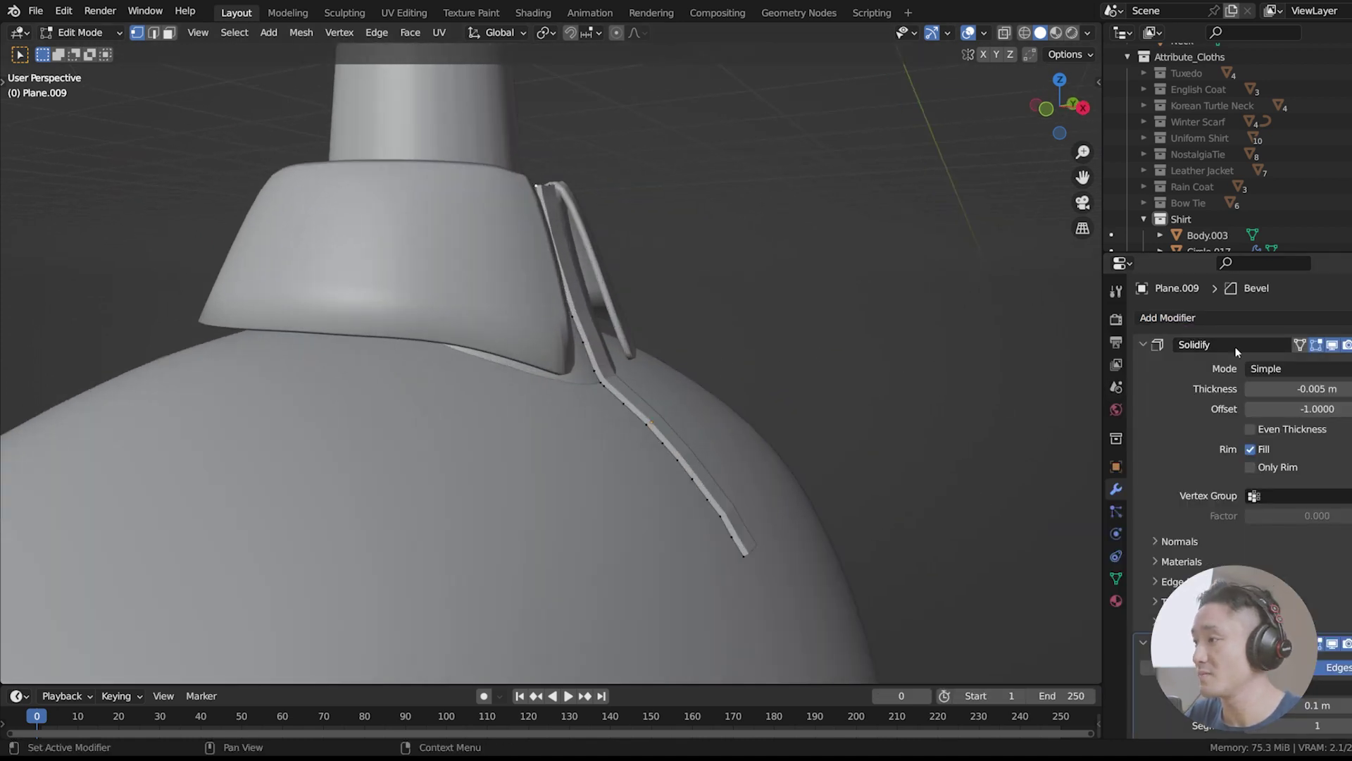
click(1144, 344)
drag(1351, 366, 1351, 332)
scroll(784, 361, up, 4)
middle_drag(784, 361, 758, 375)
Step: Set the strip's Bevel modifier to an amount of 0.76 m with 4 segments
drag(1316, 406, 1349, 406)
click(1351, 427)
click(1351, 427)
click(1351, 426)
click(1351, 427)
click(1351, 426)
drag(1337, 426, 1317, 427)
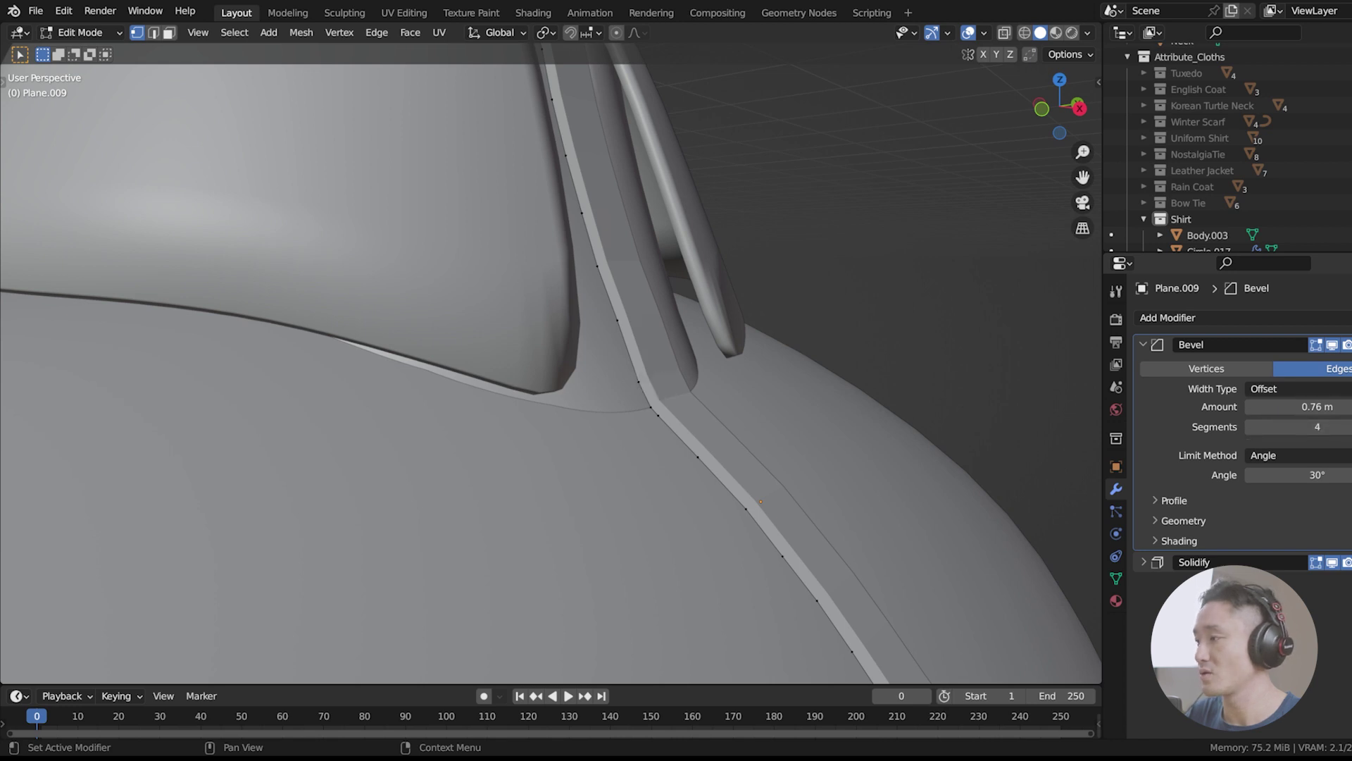
Step: Replace the strip's Bevel modifier with a Subdivision modifier set to 2 viewport levels, below the Solidify modifier
key(ctrl+x)
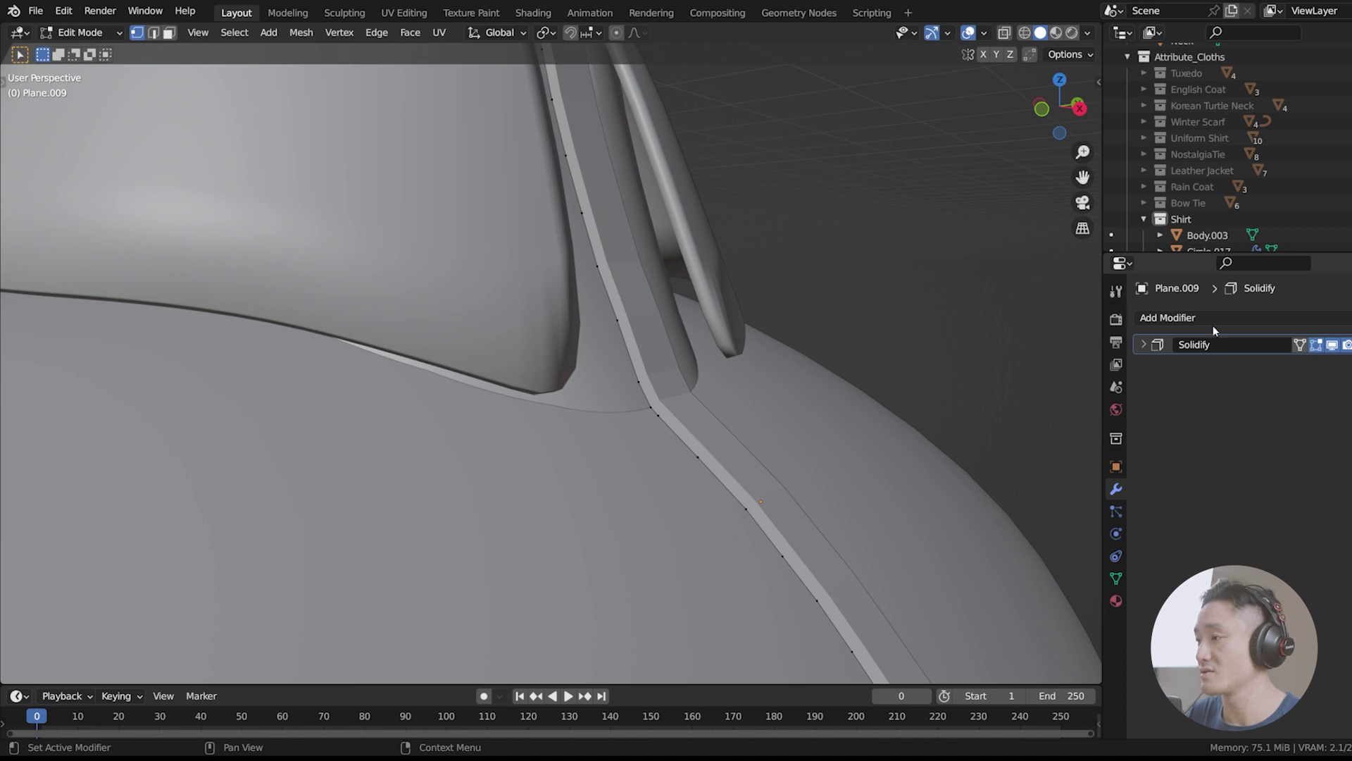
click(1213, 326)
click(1071, 605)
middle_drag(859, 447, 756, 391)
scroll(756, 390, down, 5)
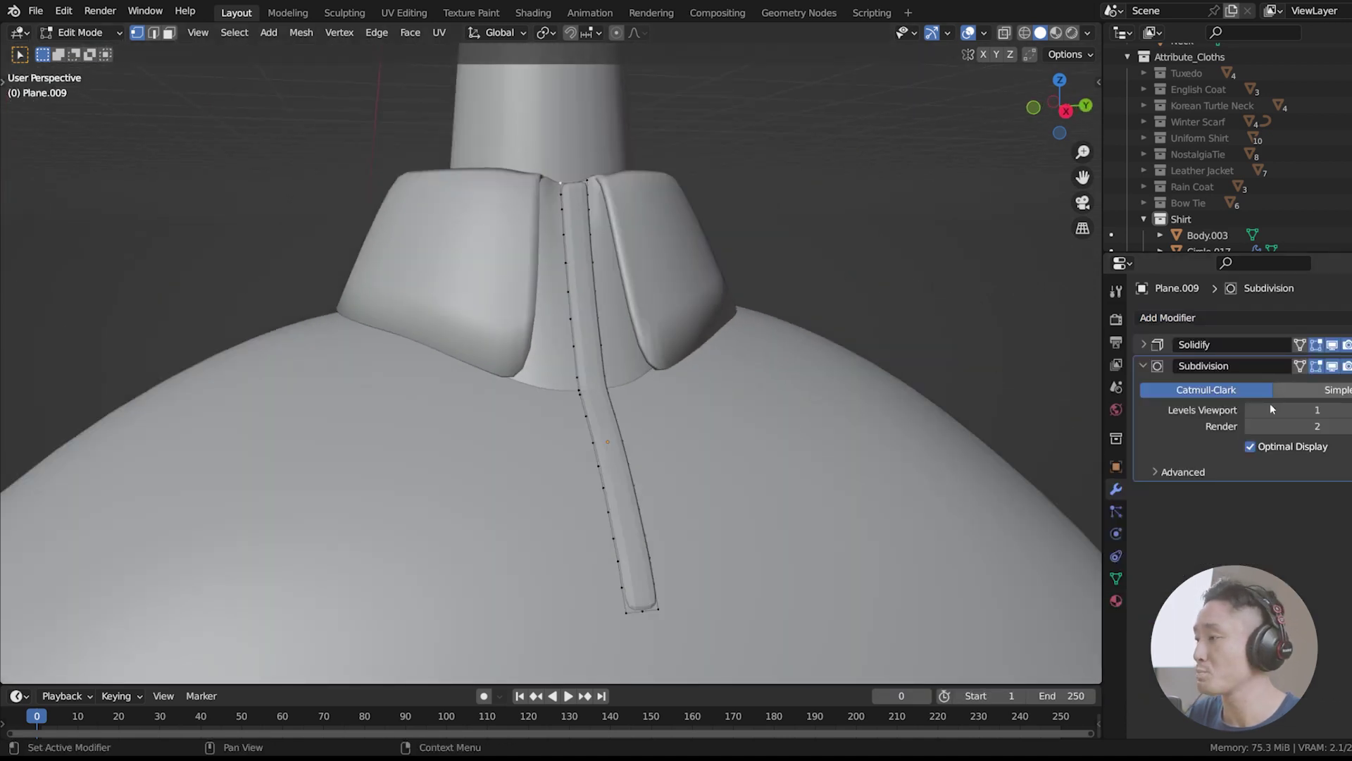
click(1351, 410)
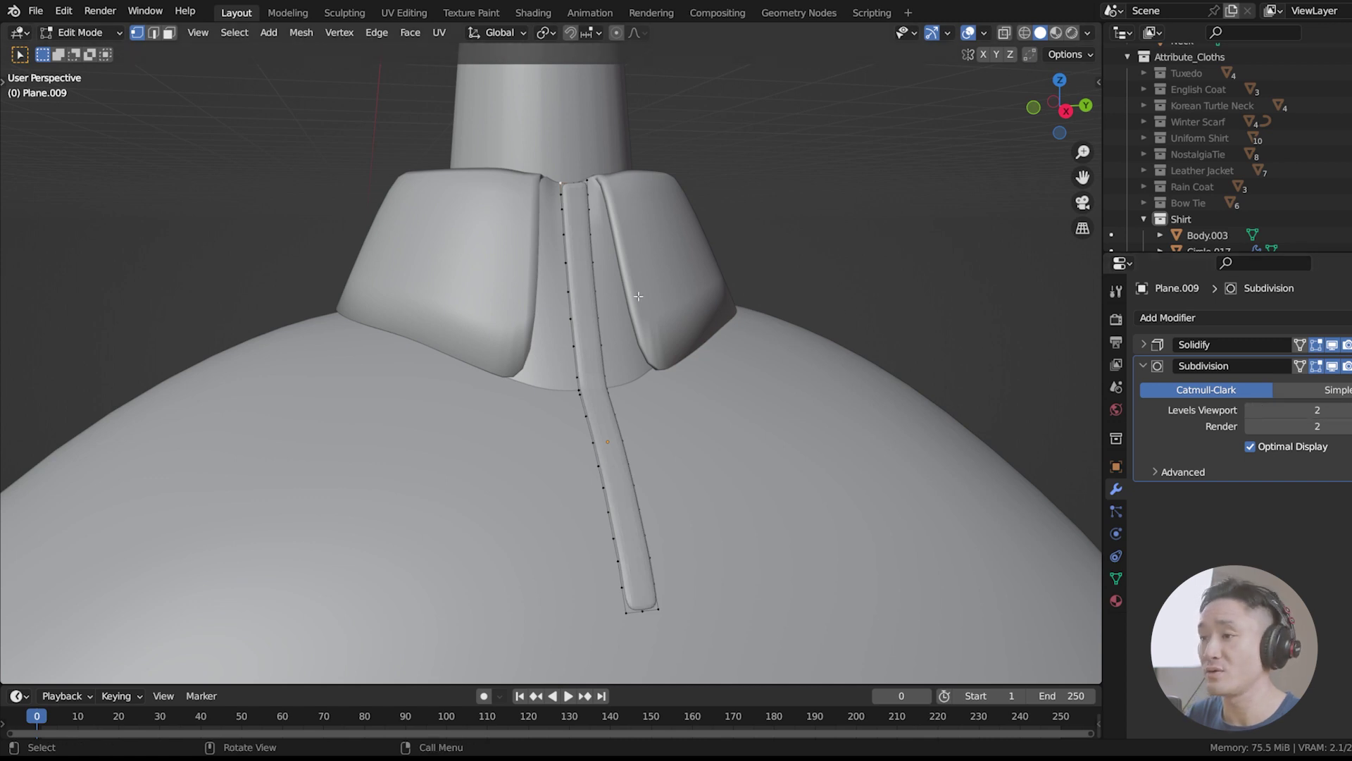
Step: Leave mesh editing, shade the front strip smooth and deselect it
key(Tab)
right_click(579, 277)
click(579, 278)
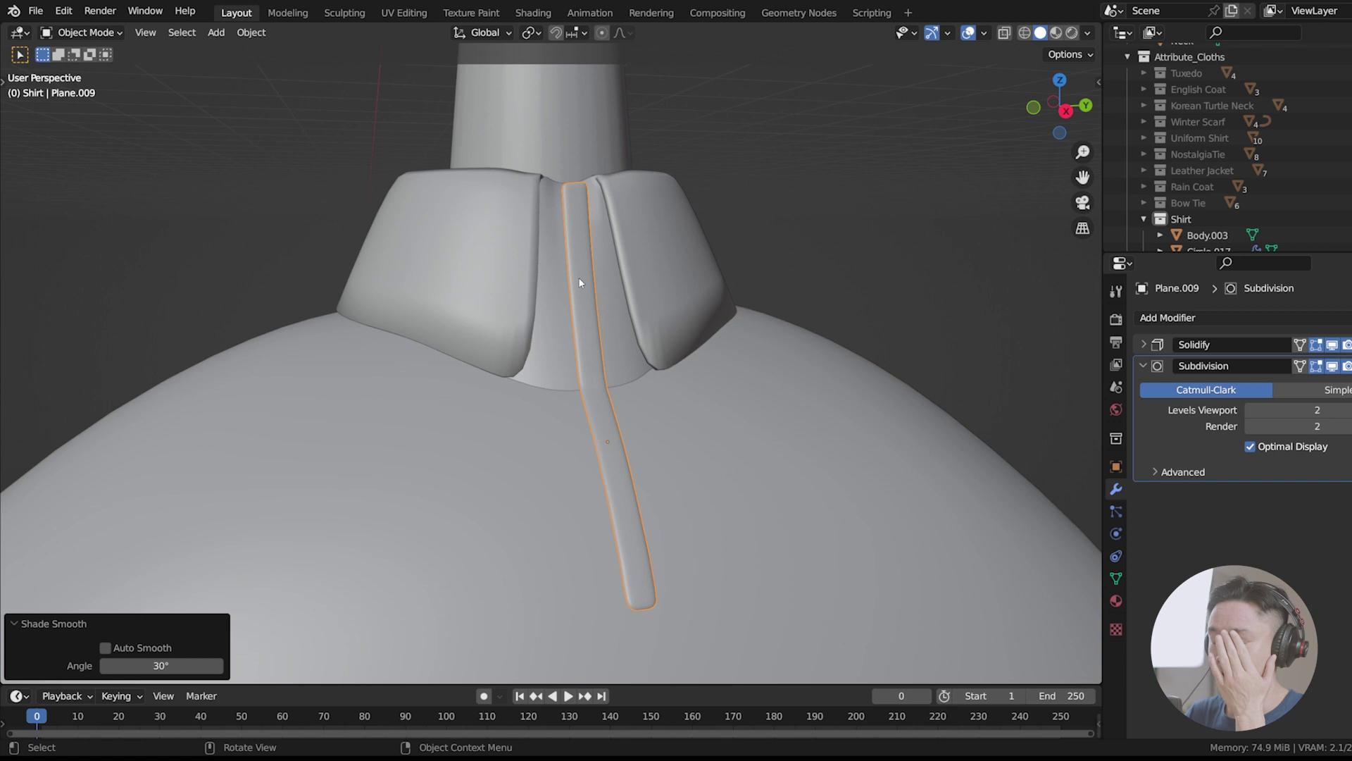
scroll(577, 278, down, 5)
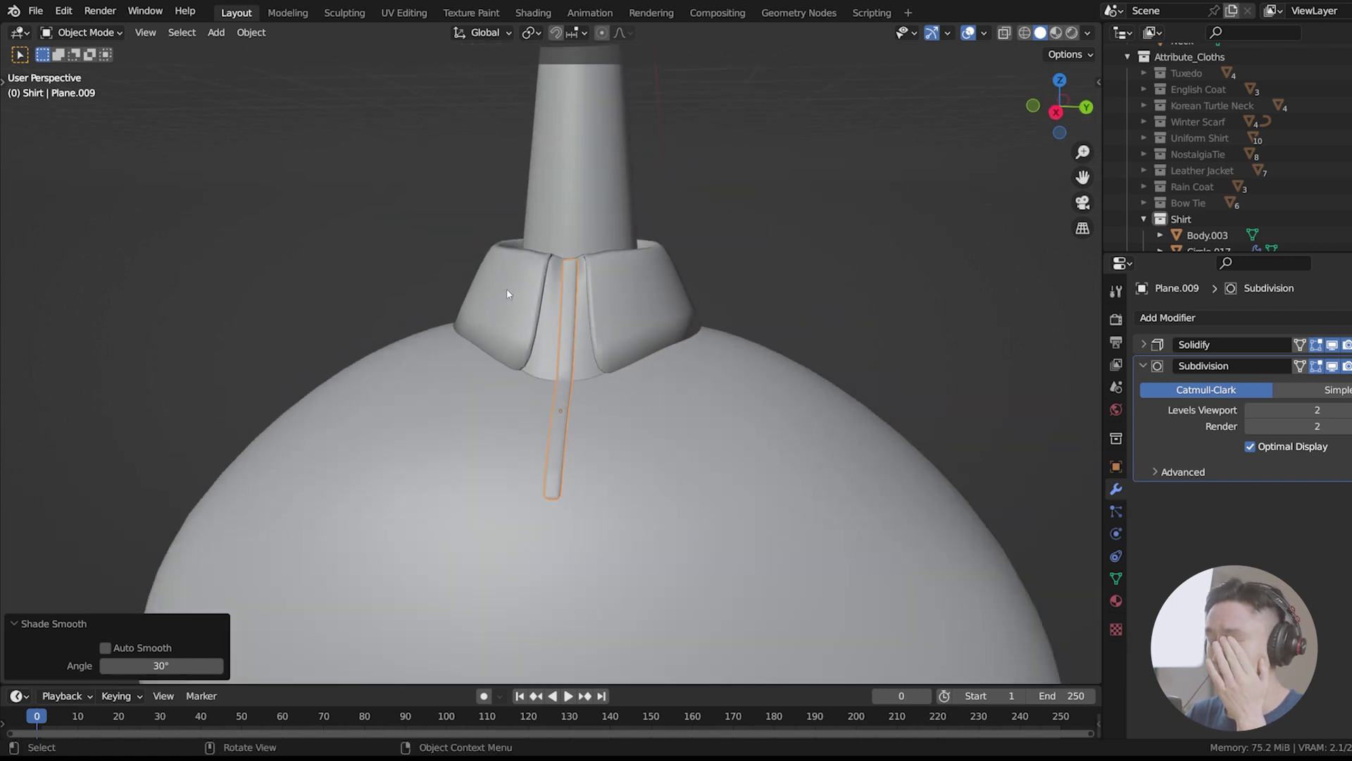
scroll(507, 293, down, 4)
scroll(627, 294, down, 1)
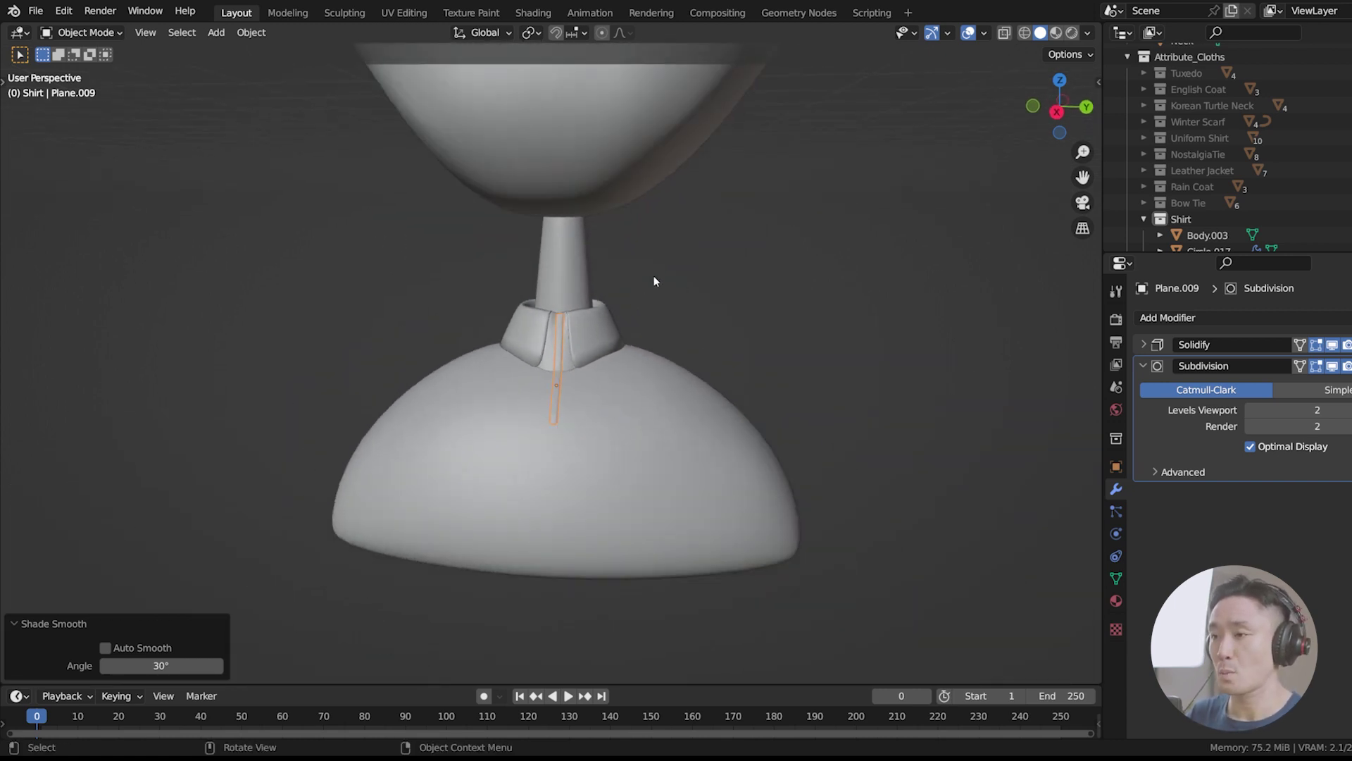
click(654, 281)
Step: Widen the strip's entire mesh along the Y axis by a factor of about 1.3, then deselect its vertices
click(561, 351)
scroll(599, 334, up, 5)
key(Tab)
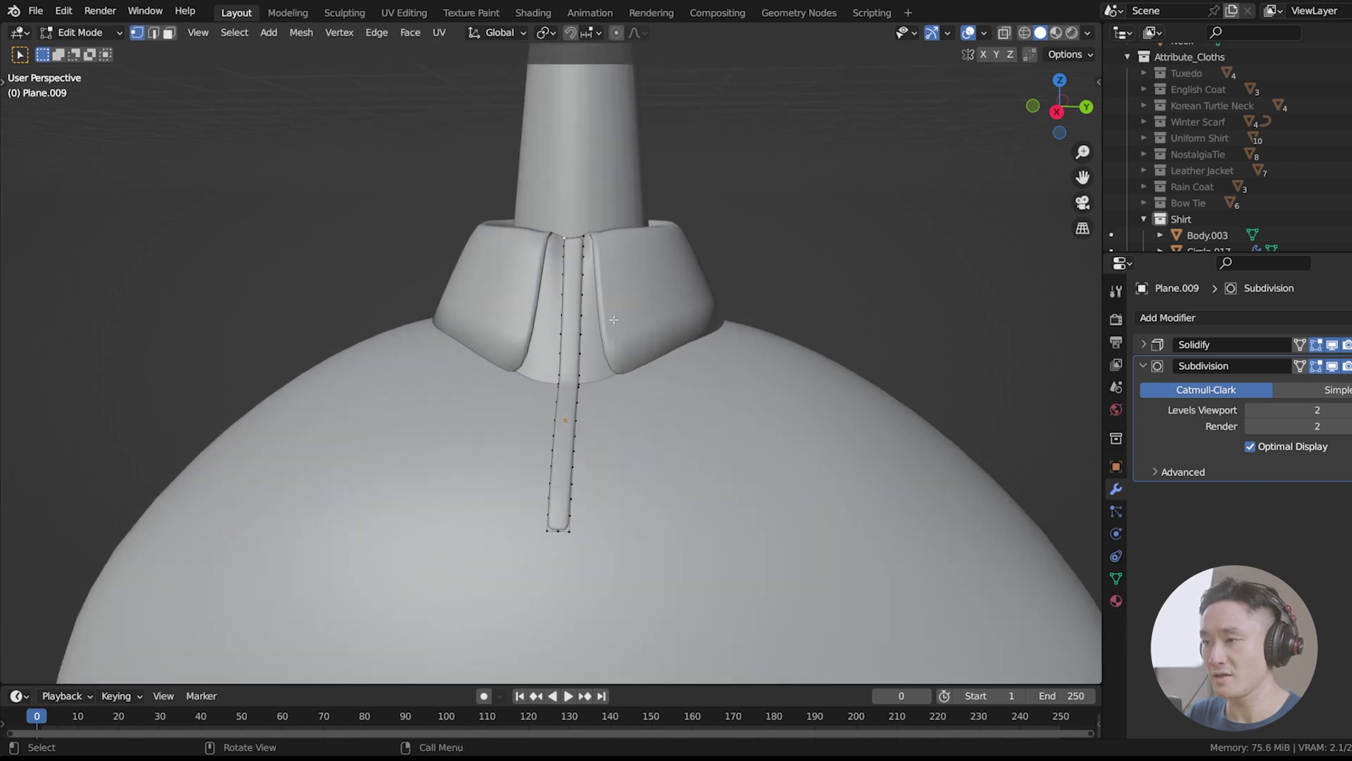
key(a)
scroll(614, 320, up, 4)
scroll(627, 308, down, 3)
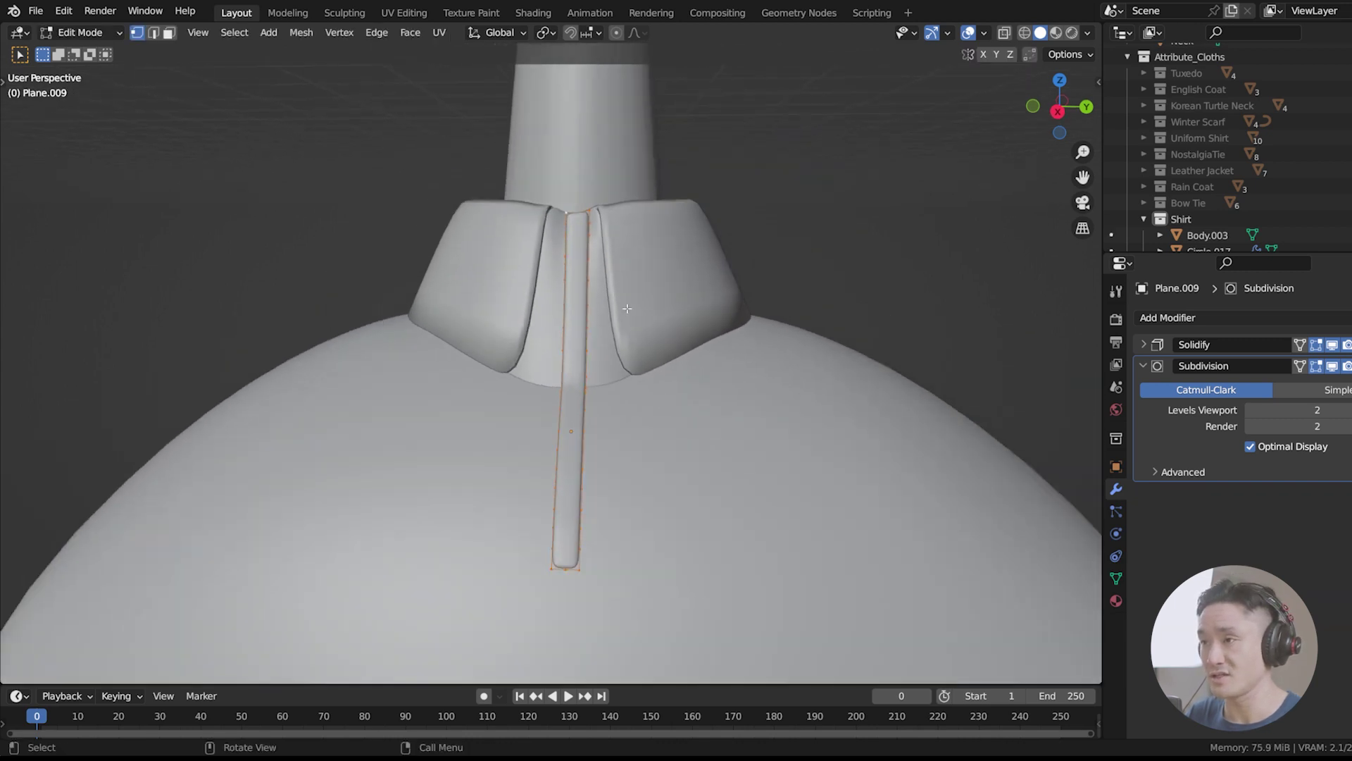
key(s)
key(y)
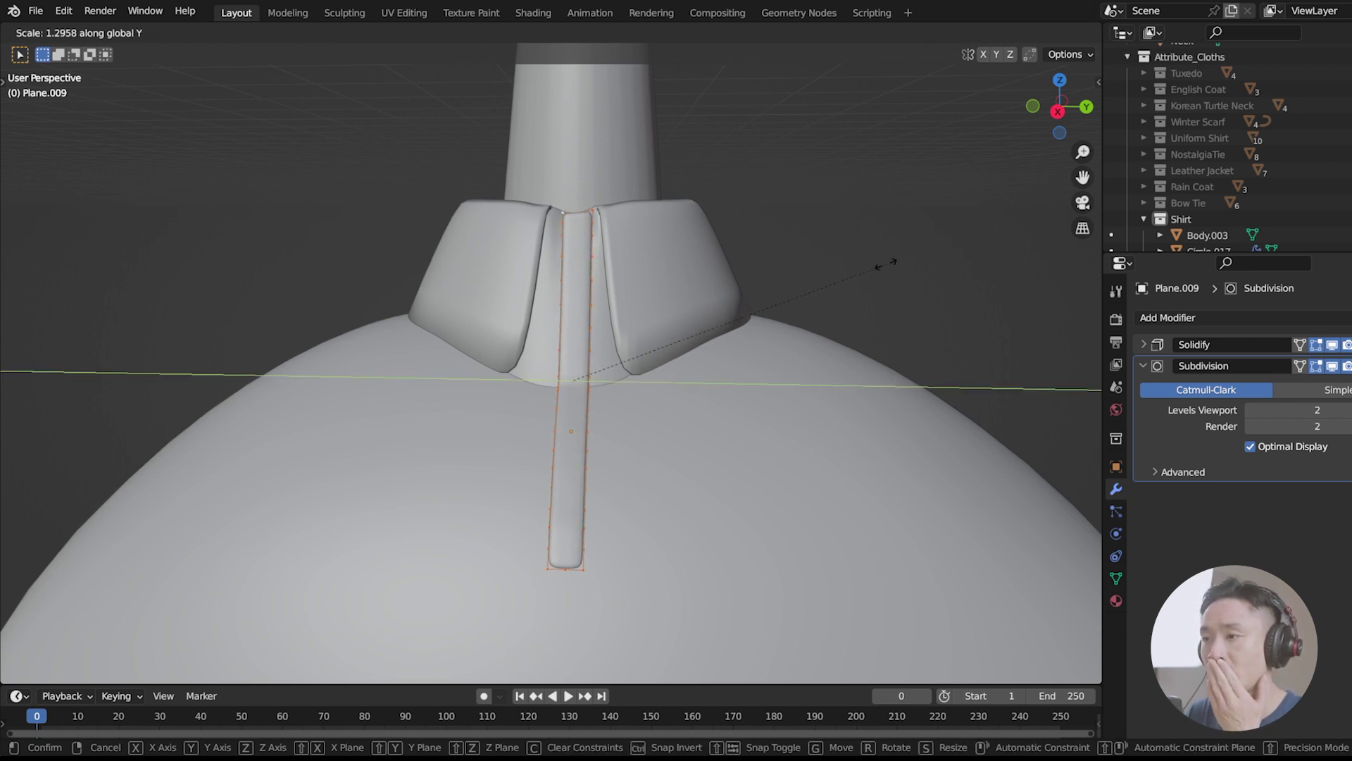
click(878, 264)
click(731, 295)
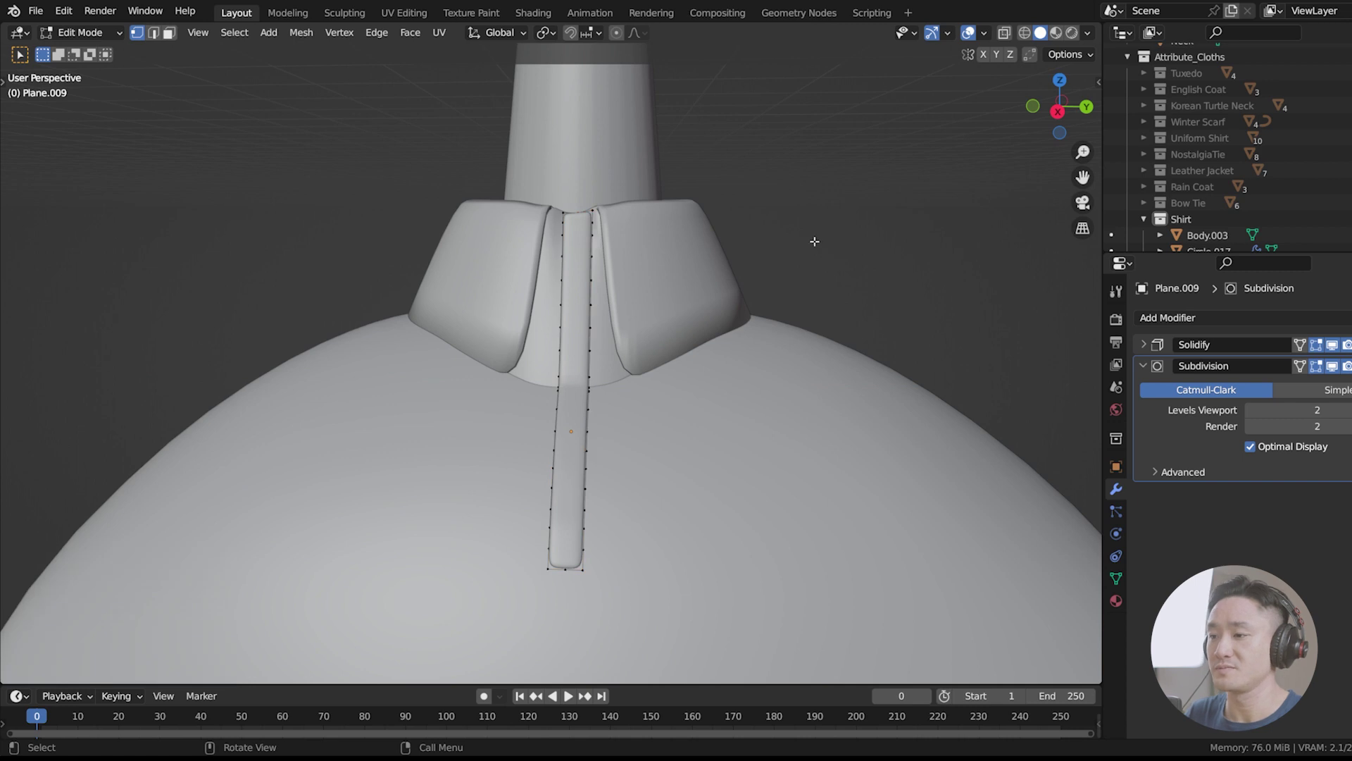
Step: Round the strip's lower end by moving its bottom middle vertex about 0.01 m down along Z, and save the file
scroll(605, 539, up, 3)
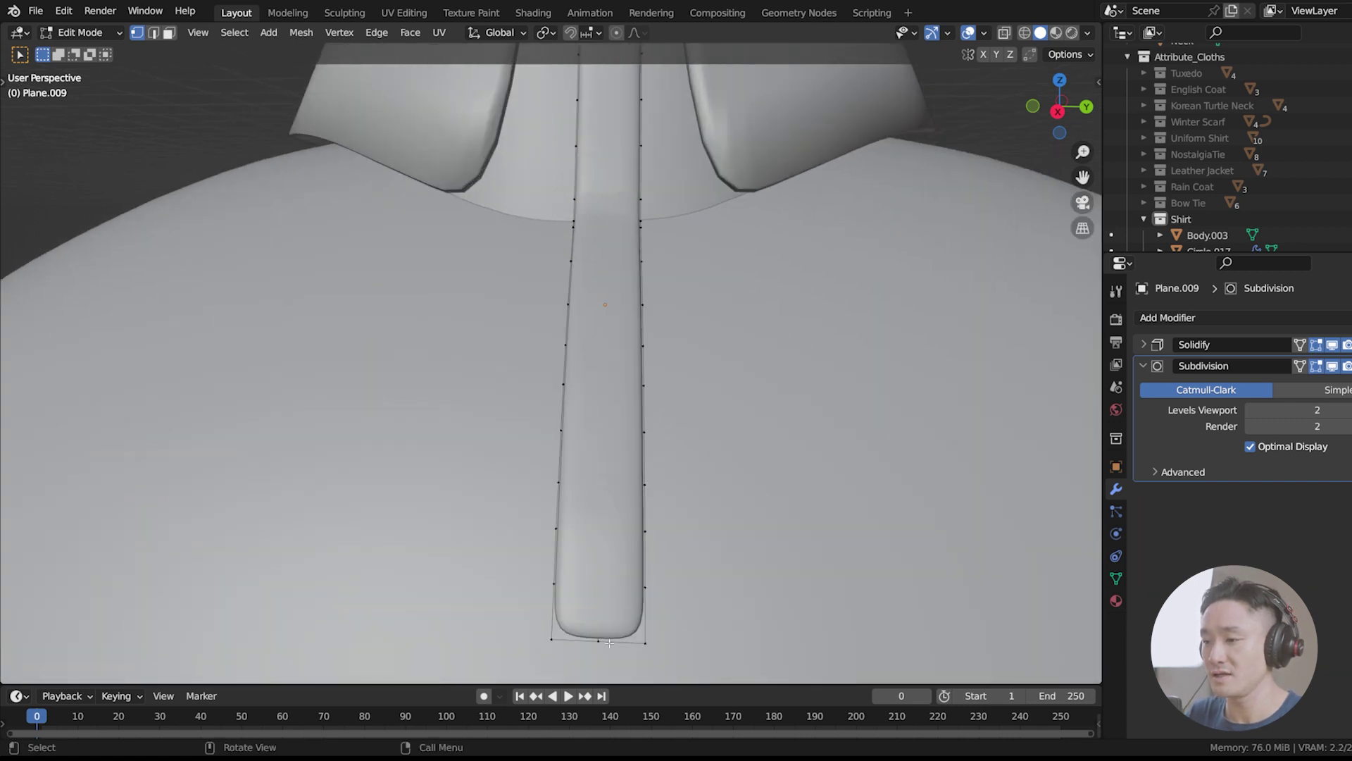
key(KP_3)
scroll(595, 471, up, 7)
shift+middle_drag(661, 476, 344, 168)
shift+middle_drag(433, 389, 557, 370)
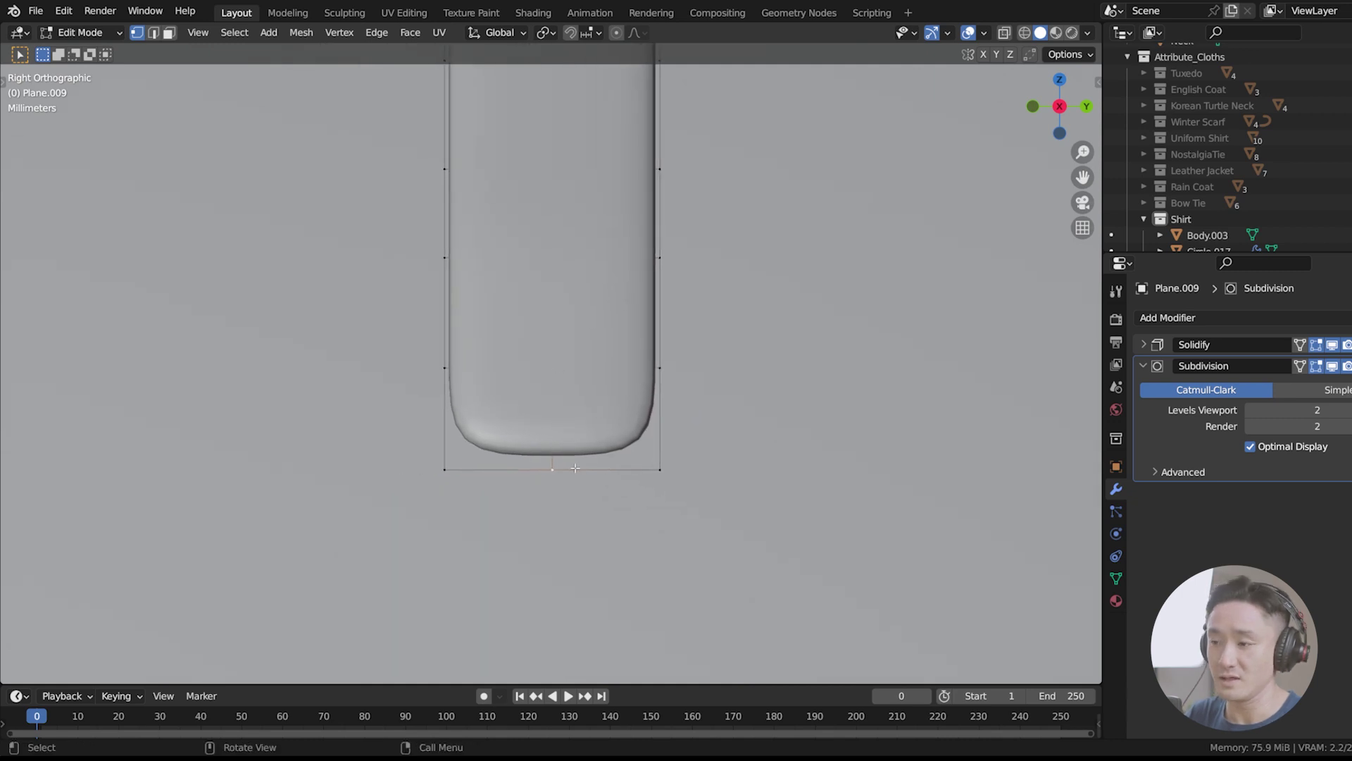
key(g)
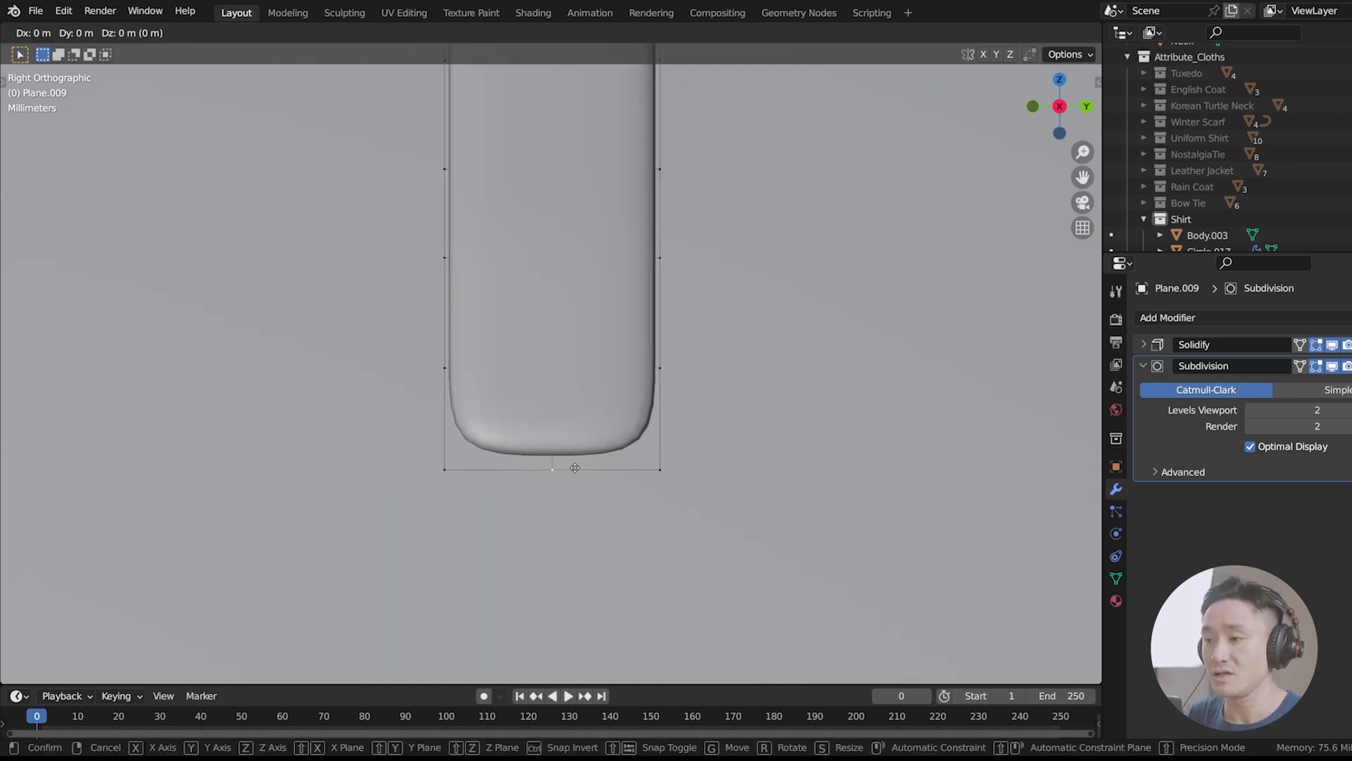
key(z)
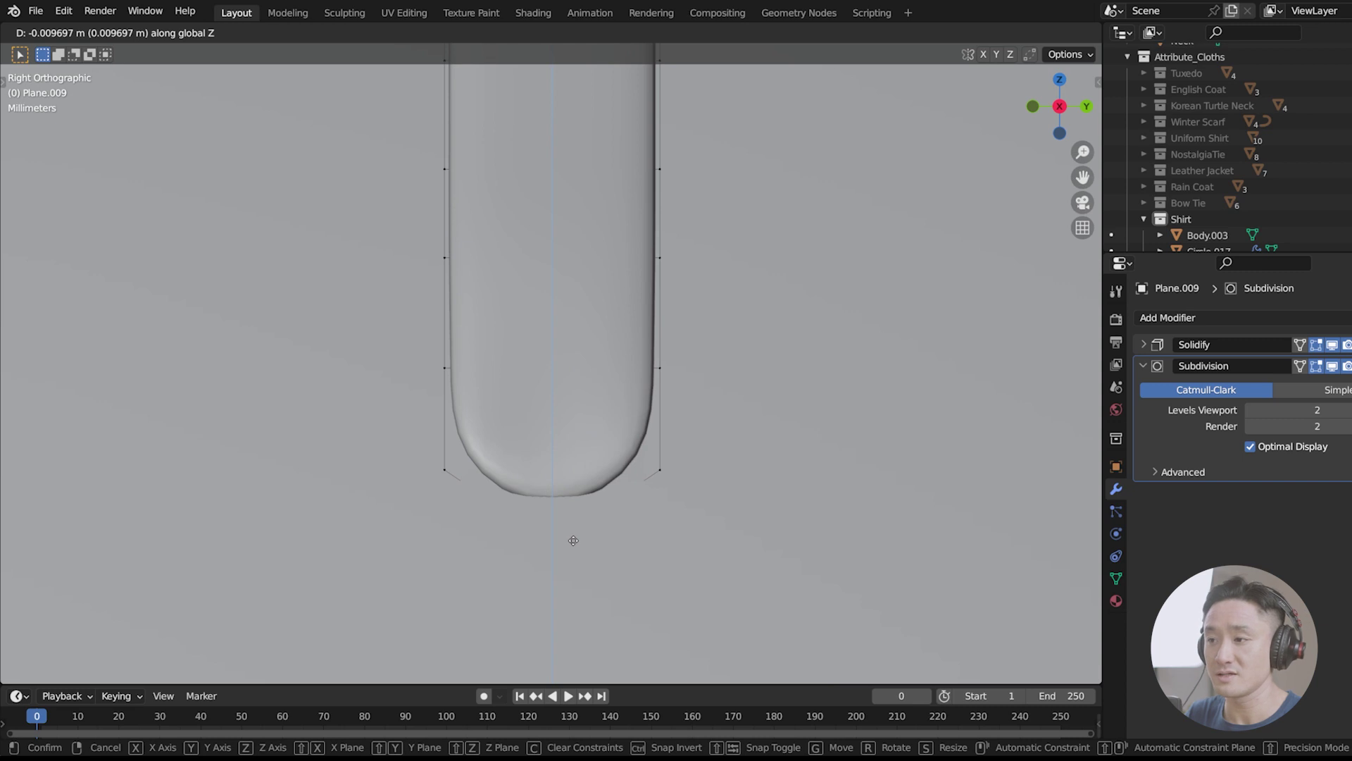
click(573, 537)
middle_drag(573, 536, 584, 401)
scroll(404, 338, down, 4)
key(Tab)
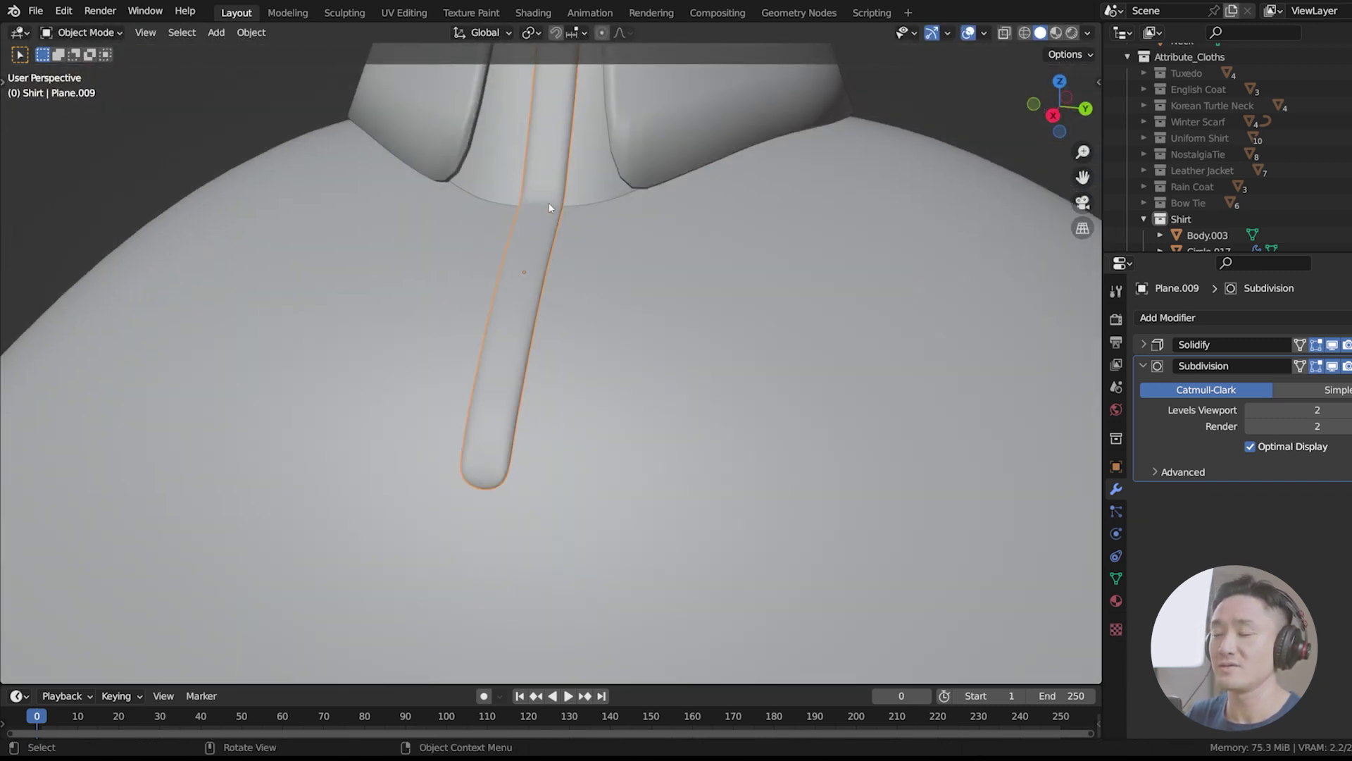
middle_drag(550, 207, 542, 272)
key(ctrl+s)
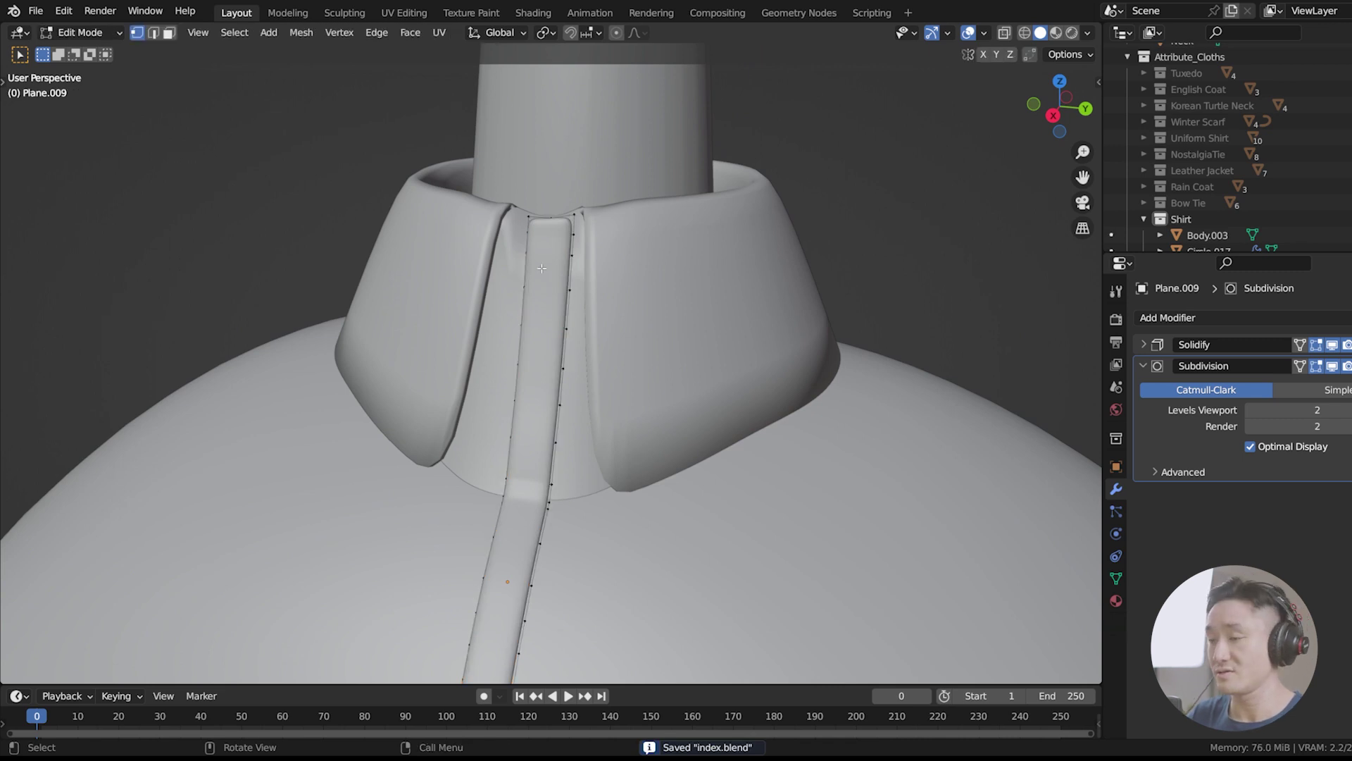
key(KP_1)
key(KP_3)
scroll(573, 185, up, 5)
shift+middle_drag(569, 188, 564, 606)
scroll(590, 430, up, 6)
shift+middle_drag(633, 407, 622, 359)
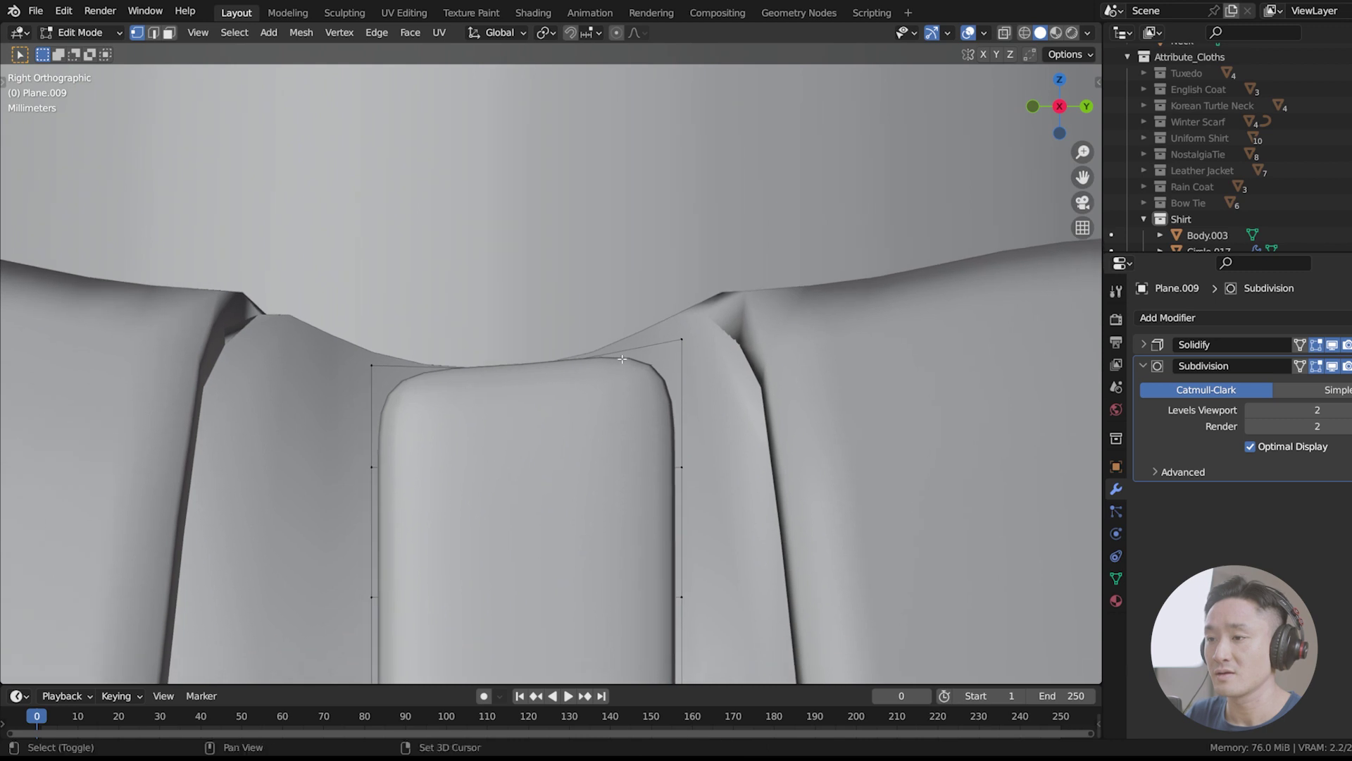
key(g)
key(z)
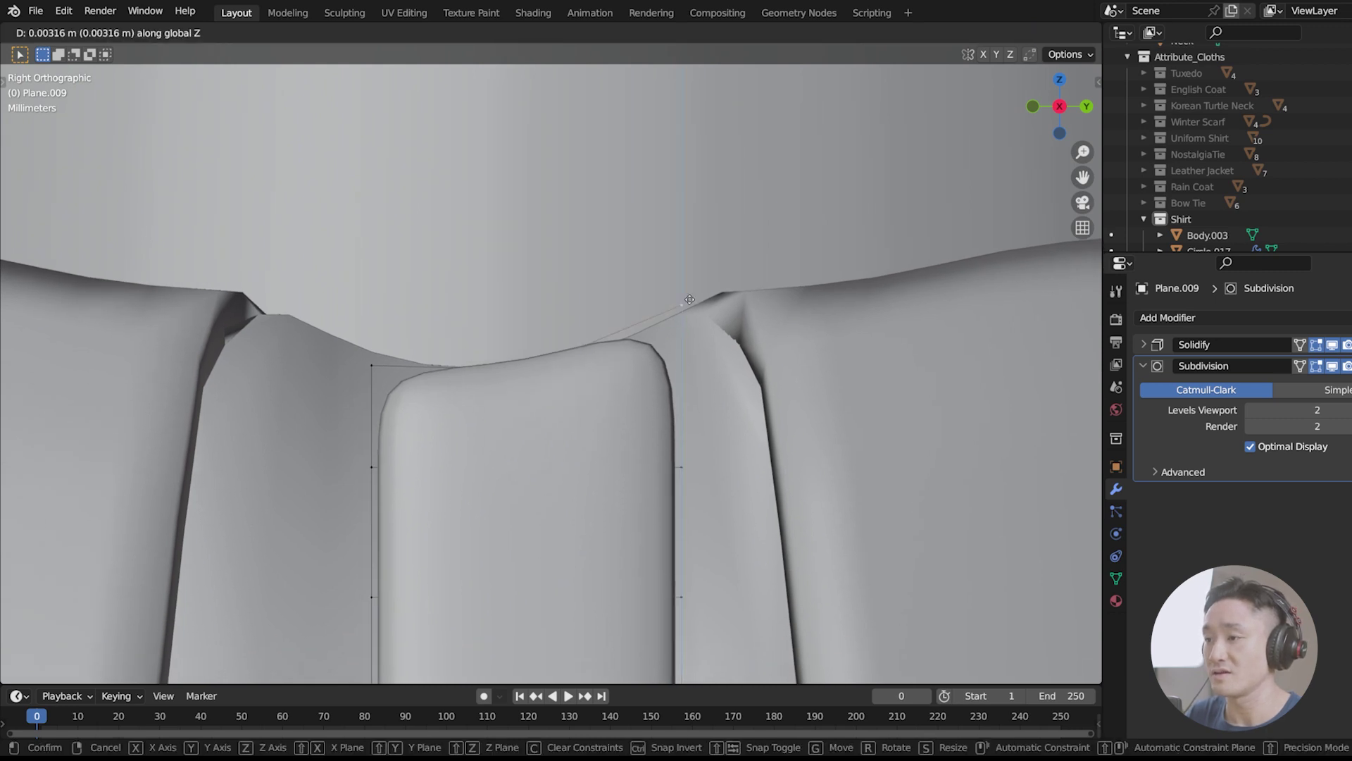
right_click(691, 357)
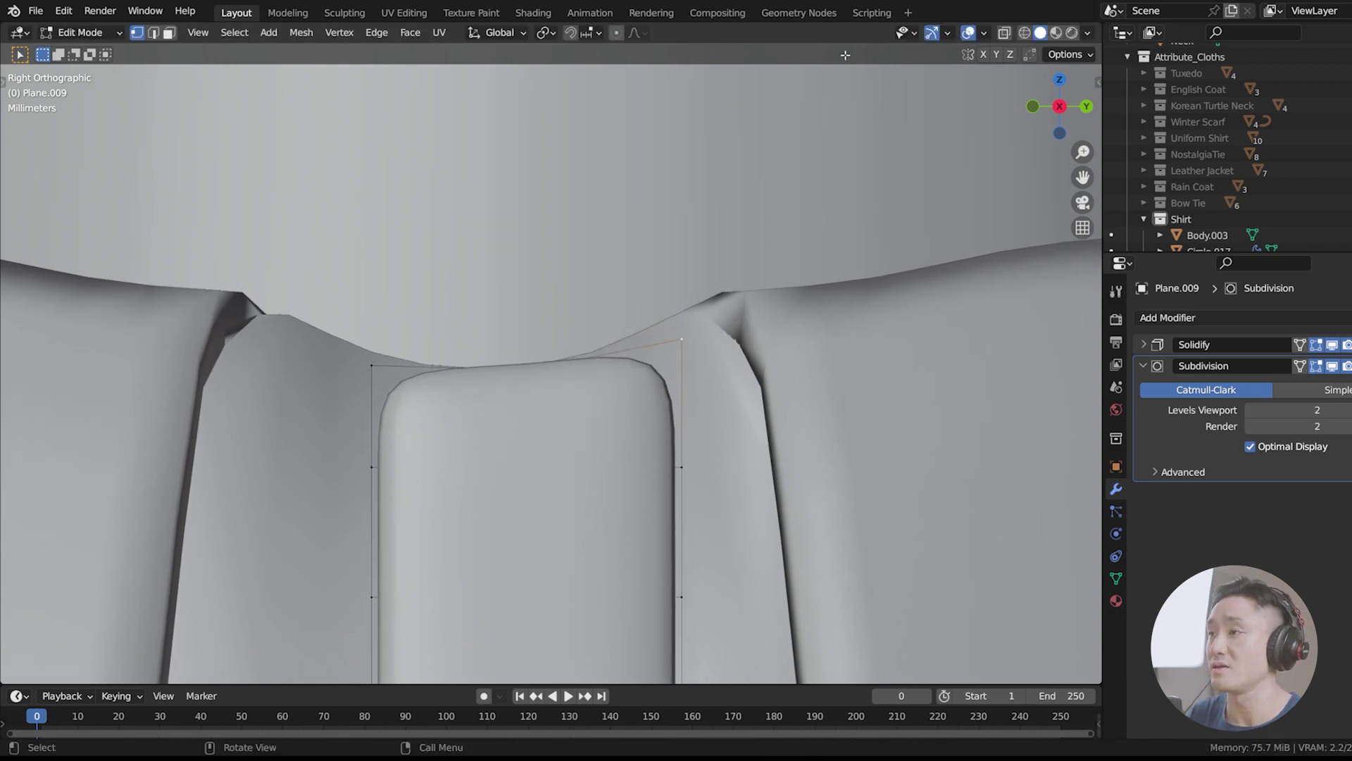
Step: Finish editing the strip's mesh, leave it deselected in Object Mode and save the file
shift+middle_drag(559, 380, 594, 324)
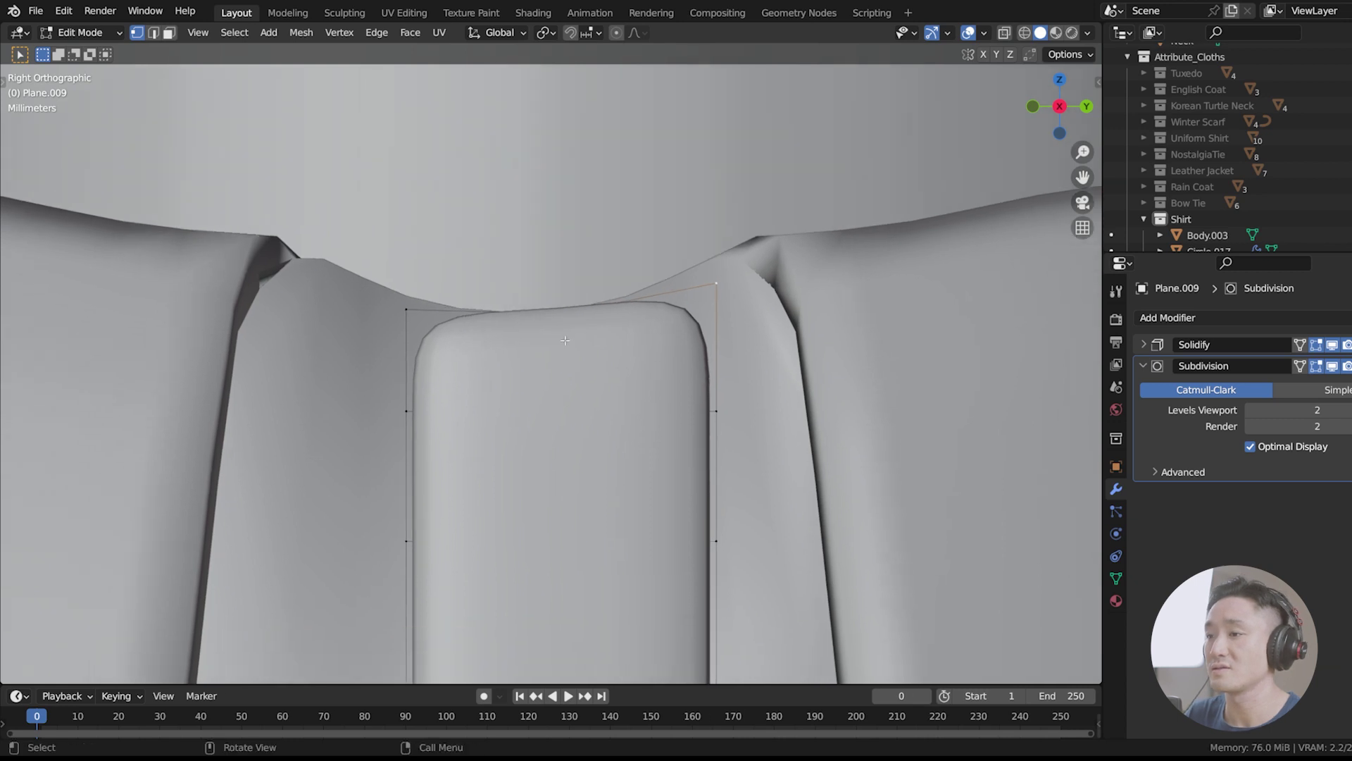
key(Tab)
scroll(585, 336, down, 2)
scroll(568, 362, up, 5)
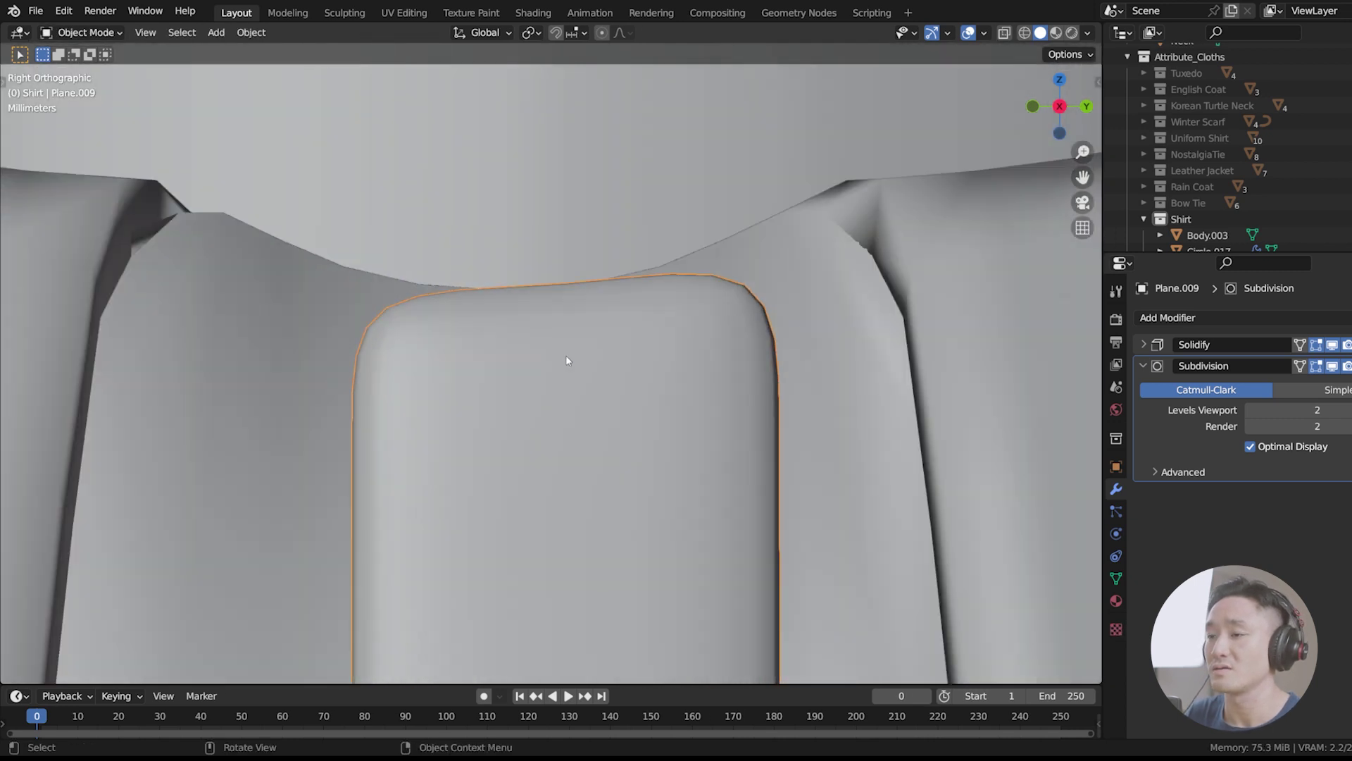
key(Tab)
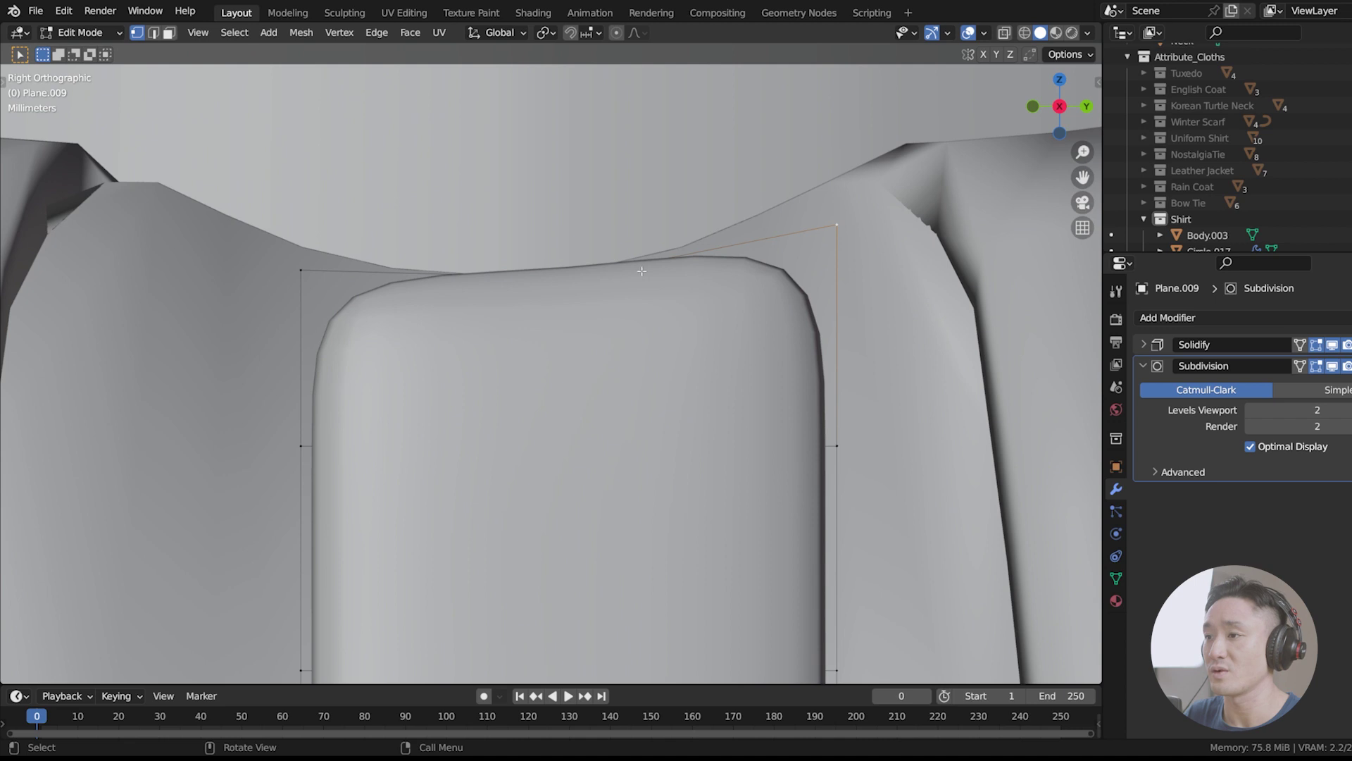
scroll(422, 303, down, 5)
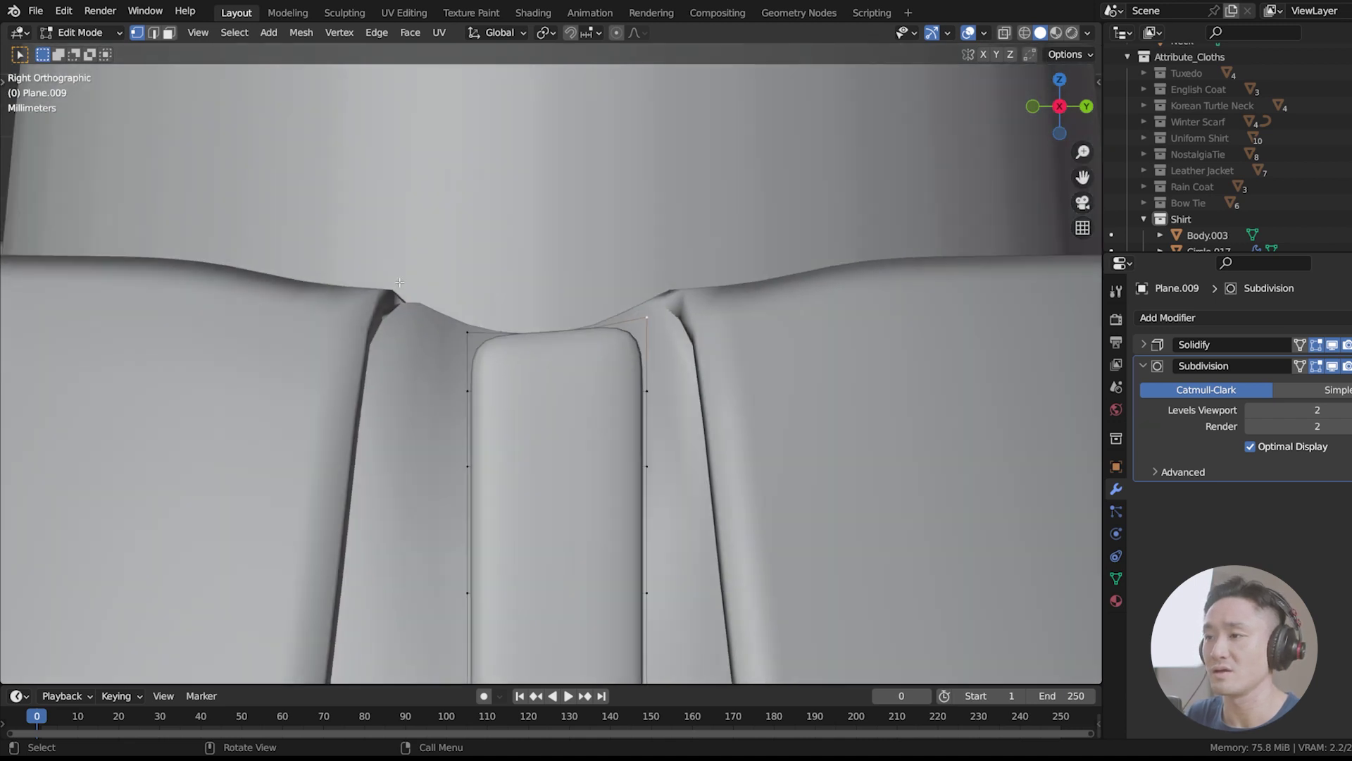
key(Tab)
scroll(493, 349, down, 5)
middle_drag(716, 362, 698, 345)
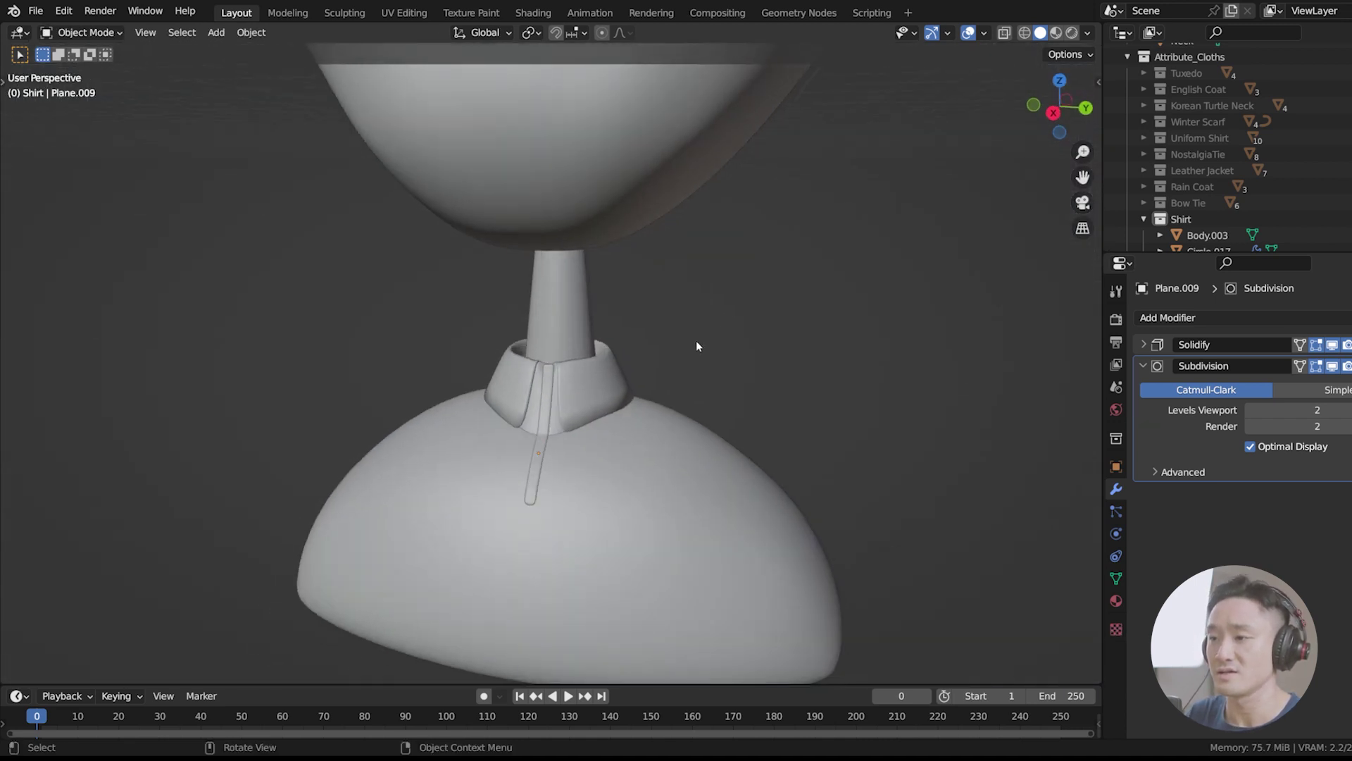
key(ctrl+s)
middle_drag(560, 340, 548, 389)
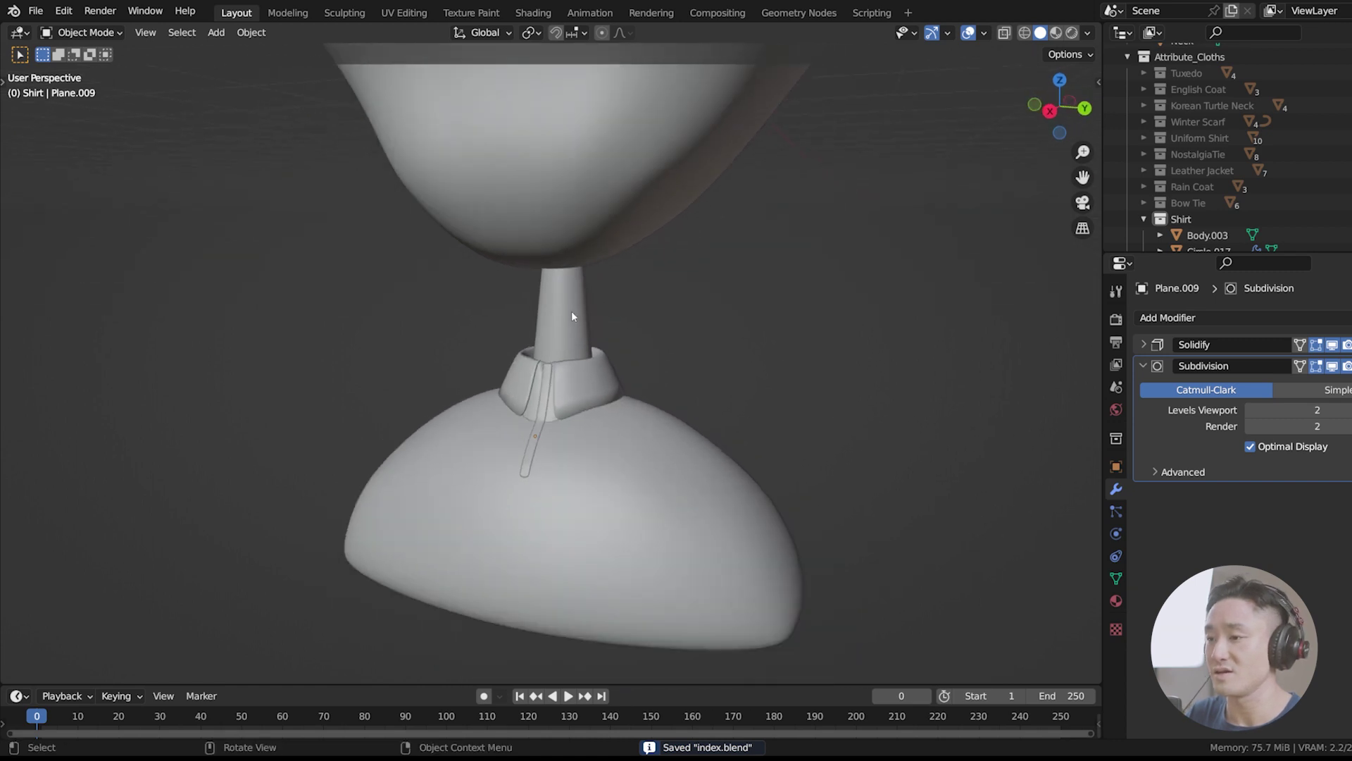
Step: Add a mesh circle with 32 vertices and a 1 m radius at the world origin
scroll(572, 316, up, 2)
key(shift+a)
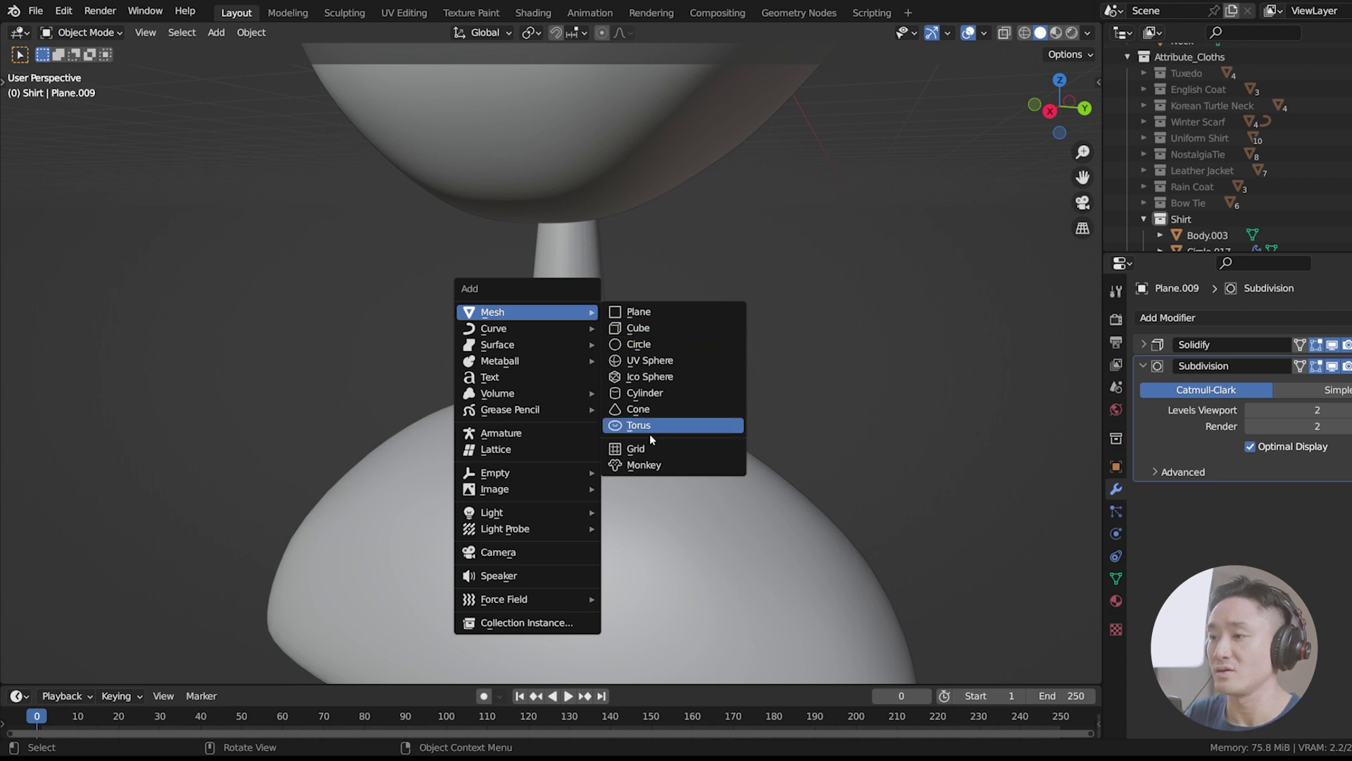
click(652, 345)
scroll(645, 267, down, 5)
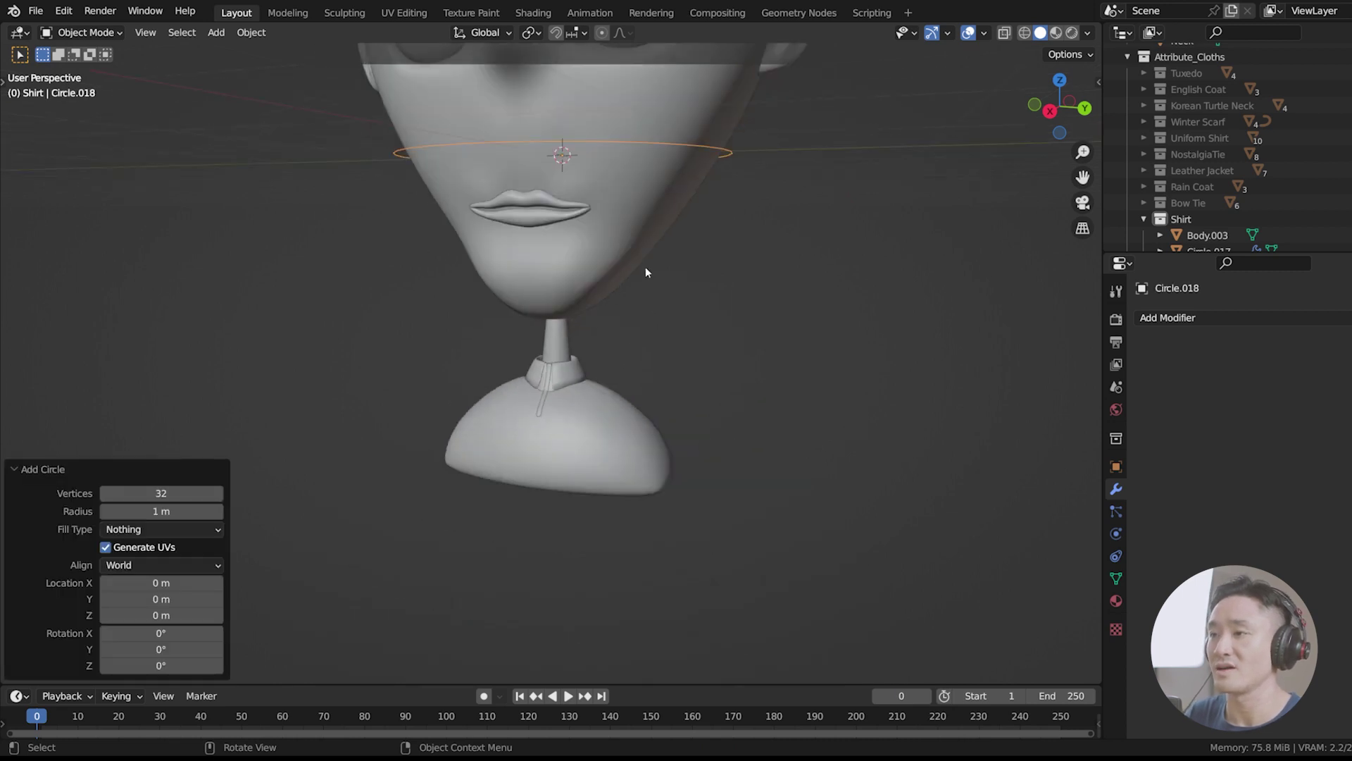
Step: Move the circle down and forward in the front view to the height of the shirt body's front
key(KP_1)
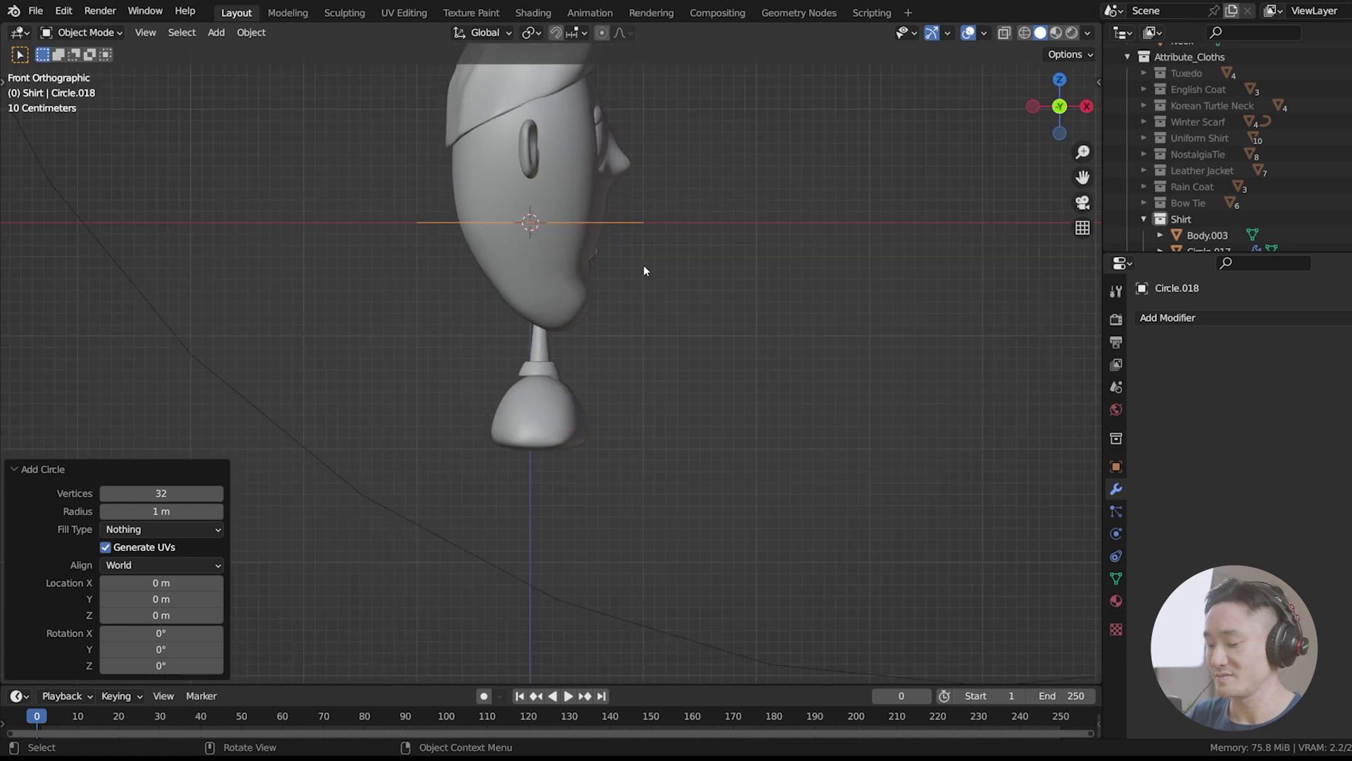
key(KP_3)
key(KP_1)
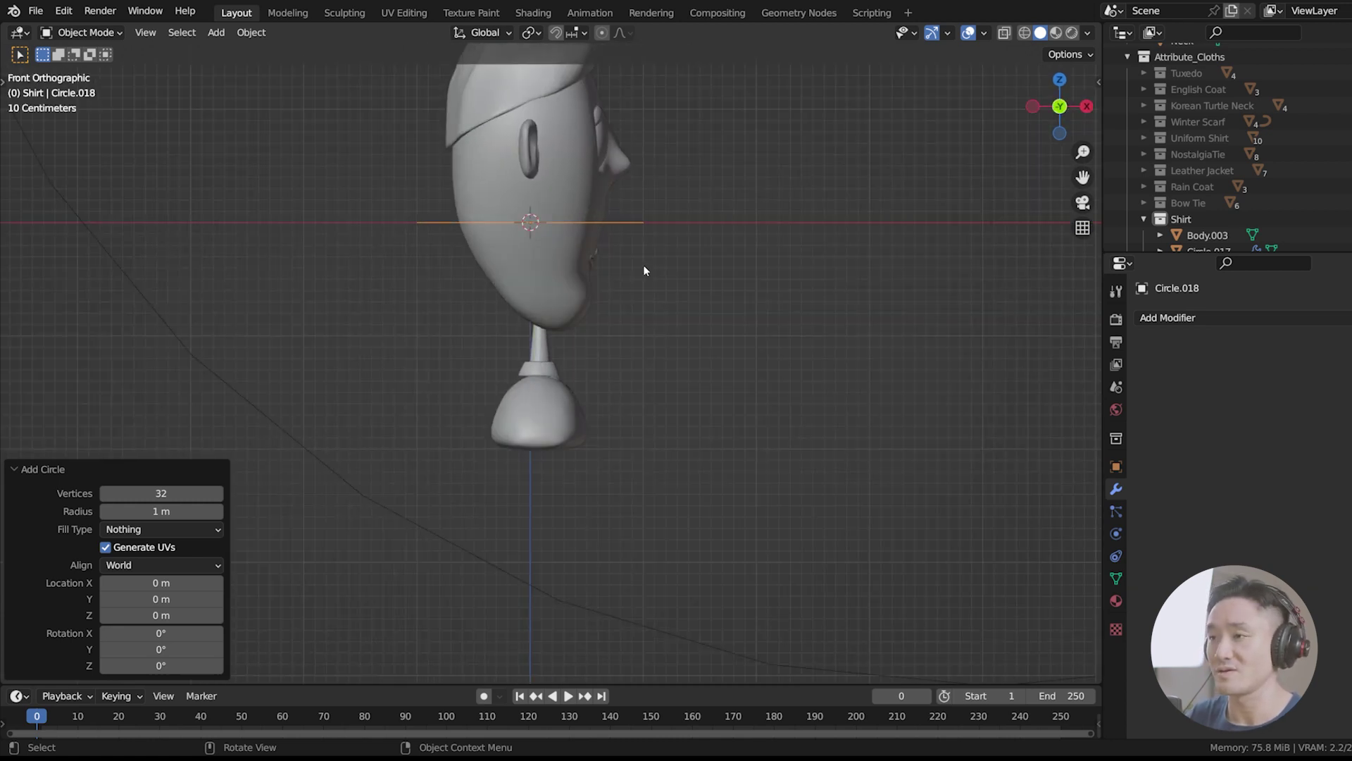
key(g)
click(695, 417)
scroll(695, 416, up, 5)
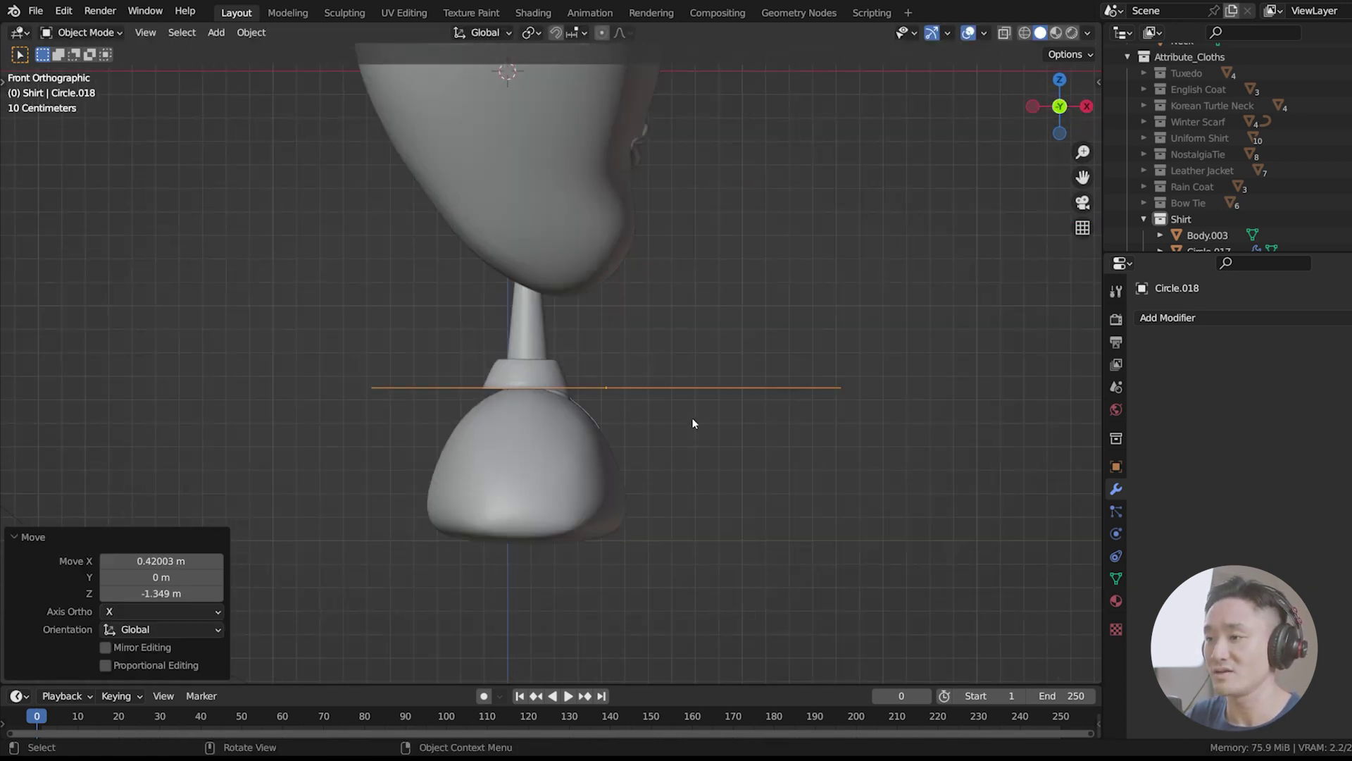
key(g)
click(757, 436)
key(g)
click(804, 413)
middle_drag(805, 413, 721, 451)
scroll(720, 451, down, 3)
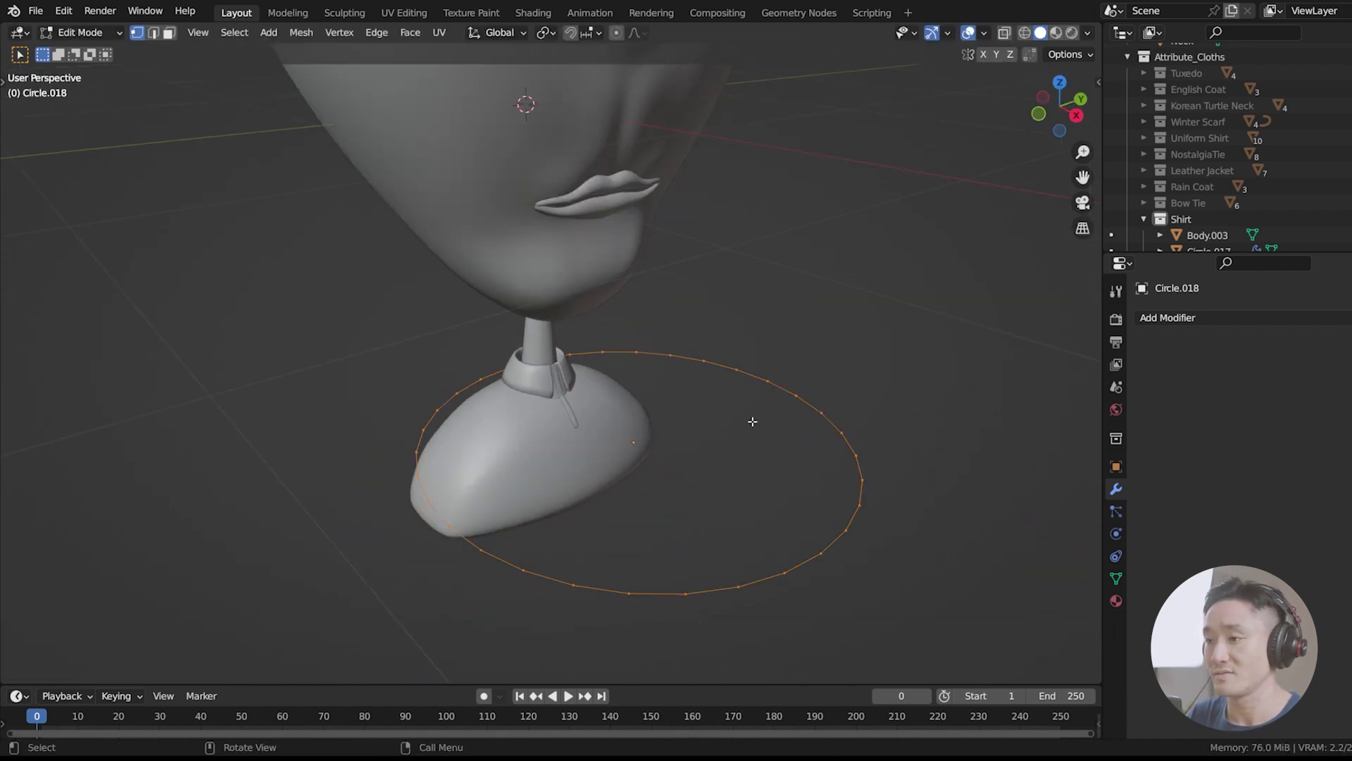
Step: Shrink the circle's mesh uniformly in Edit Mode by a factor of 0.053, and again by 0.41
key(Tab)
key(s)
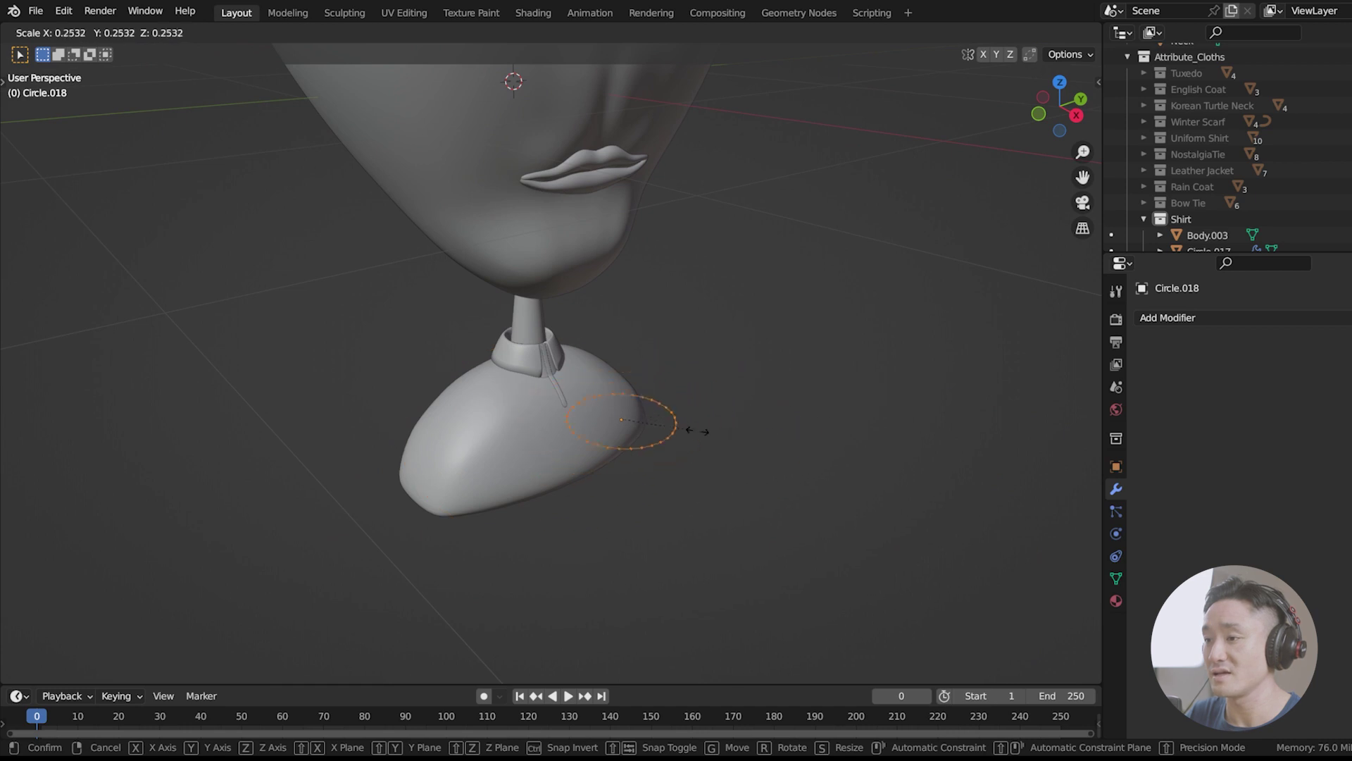
click(630, 417)
scroll(655, 429, up, 4)
key(s)
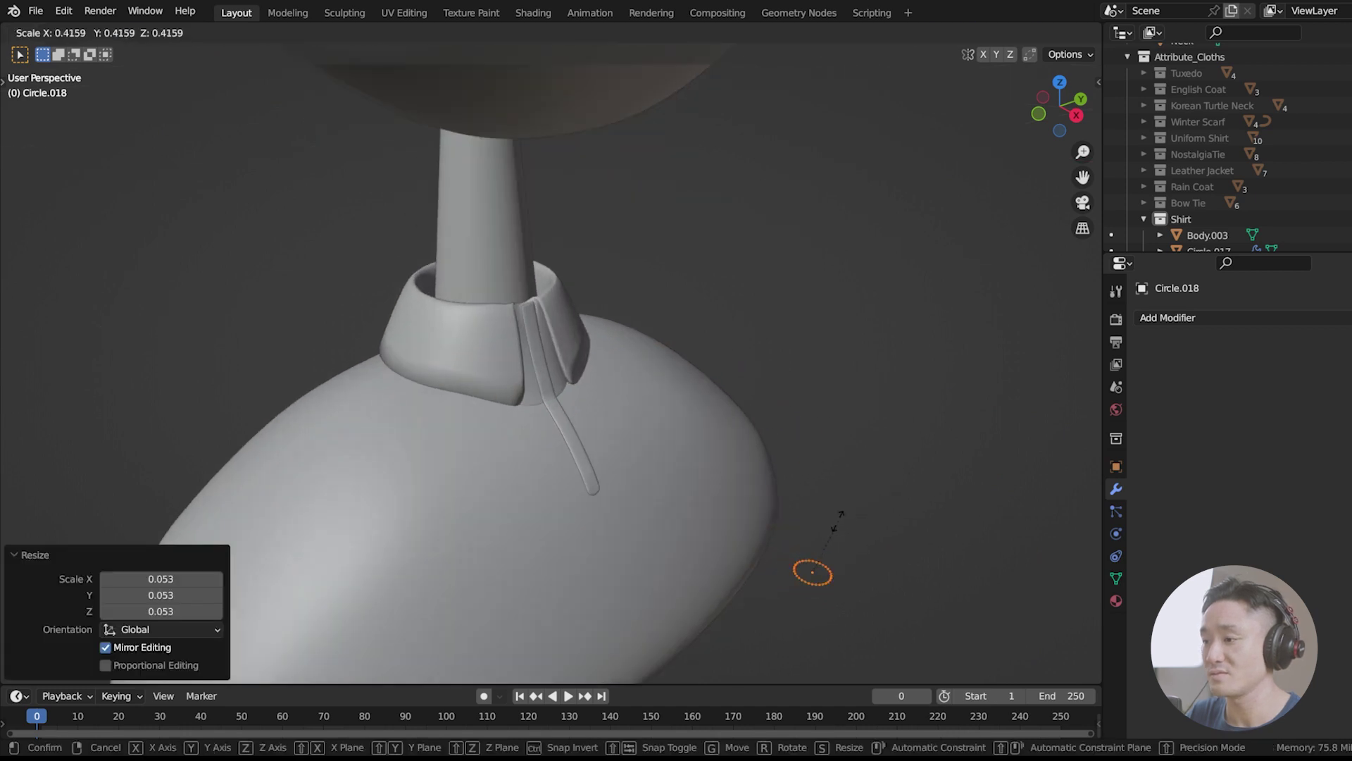
click(873, 543)
shift+middle_drag(873, 542, 663, 397)
scroll(663, 398, up, 3)
scroll(688, 446, down, 1)
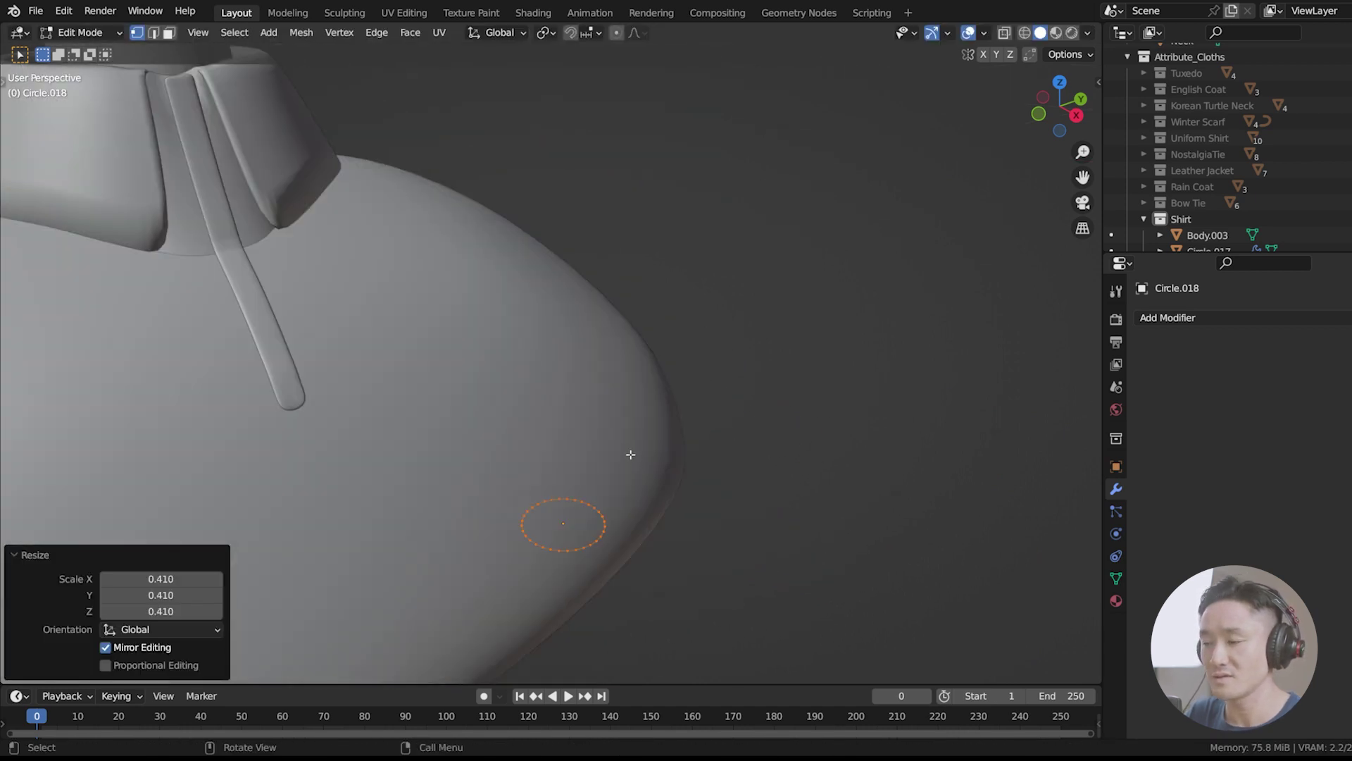
Step: Extrude the circle about 0.0096 m upward along Z, and extrude its top edge inward to form a flat rim
middle_drag(630, 454, 687, 422)
key(e)
key(z)
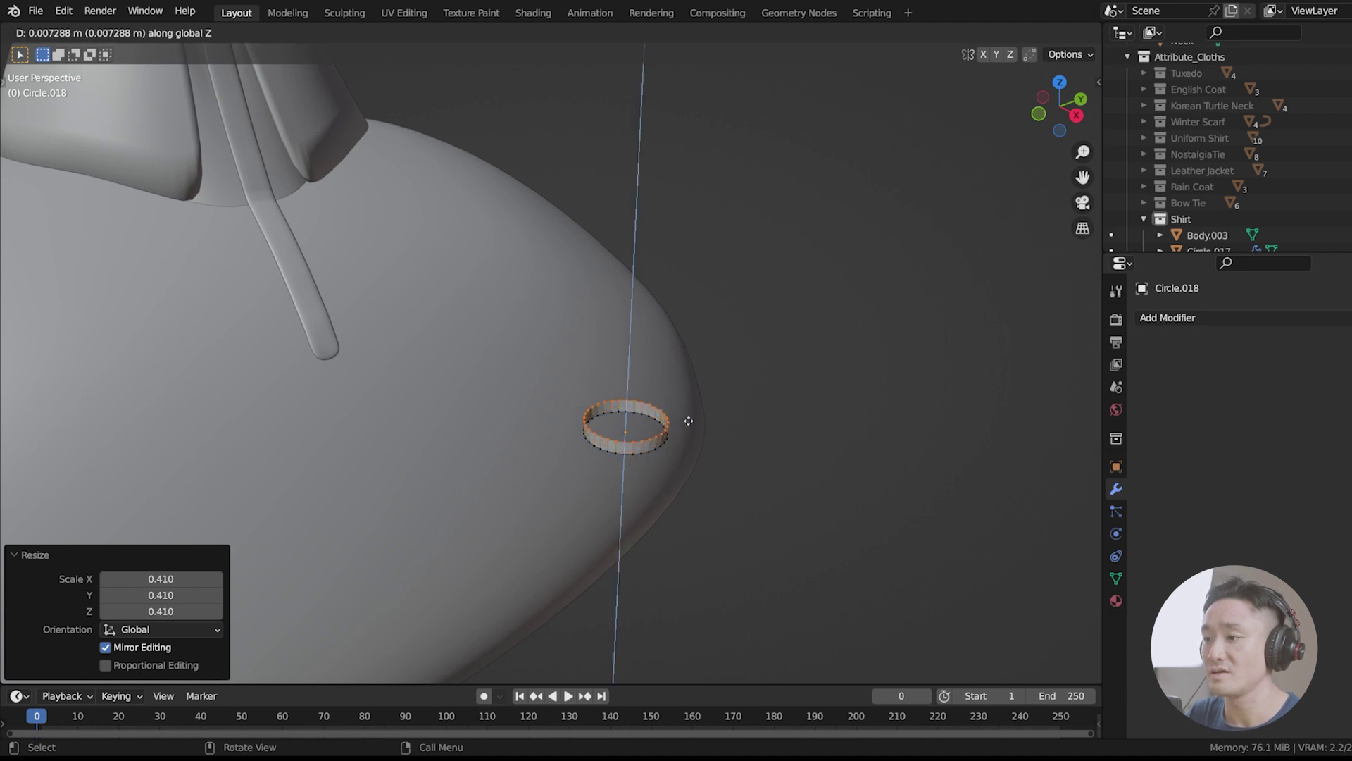
click(688, 420)
scroll(694, 405, up, 3)
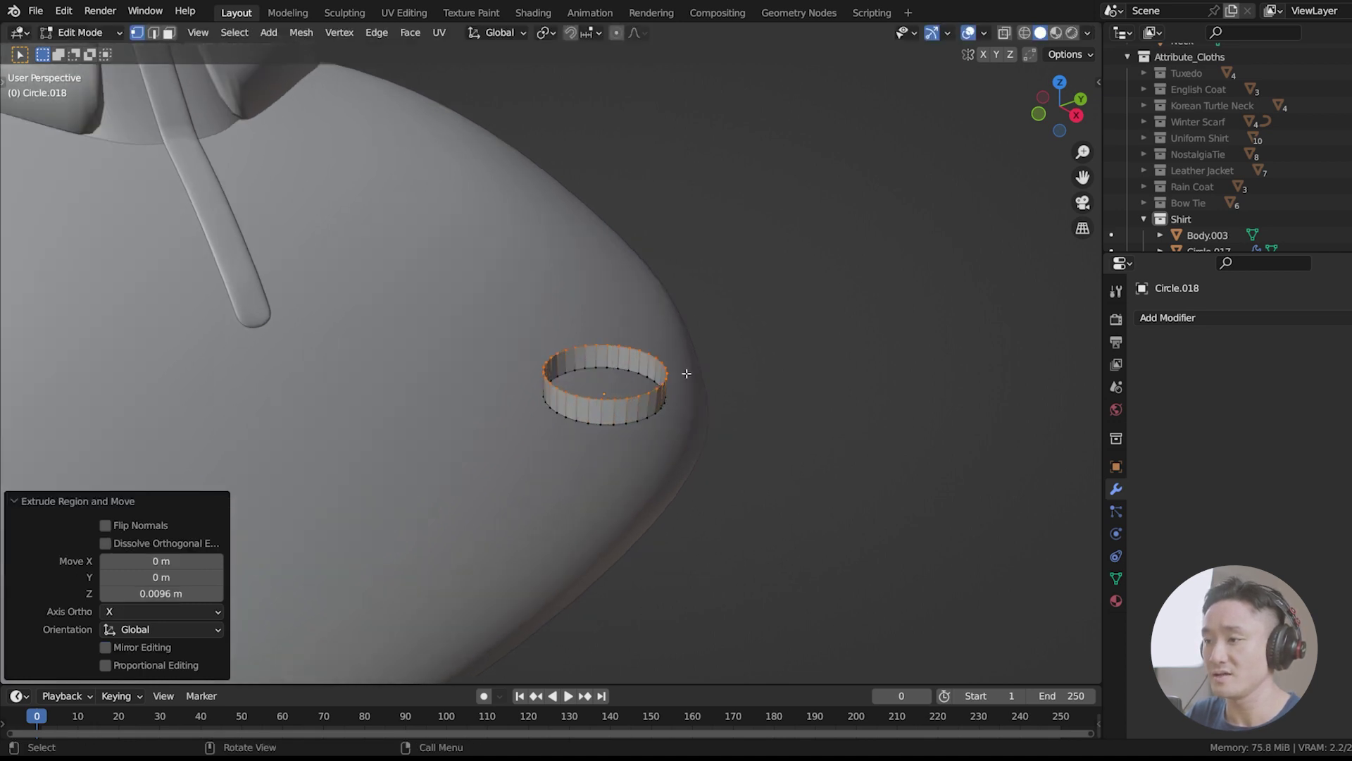
key(s)
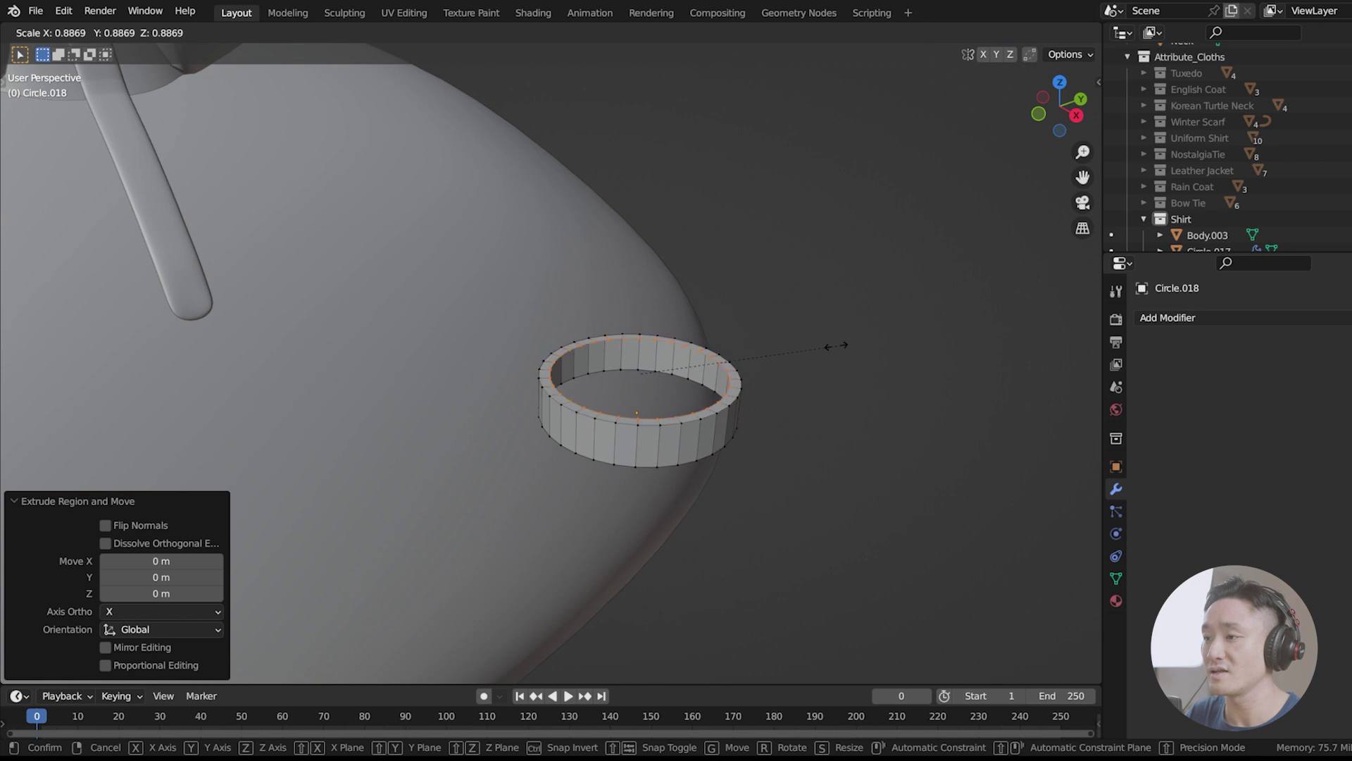
click(796, 352)
Step: Lower the rim's inner edge along Z and fill it with a face to make the button's recessed centre
middle_drag(791, 349, 719, 333)
scroll(774, 362, down, 2)
scroll(741, 369, up, 2)
key(g)
key(z)
click(772, 357)
middle_drag(782, 339, 754, 404)
key(f)
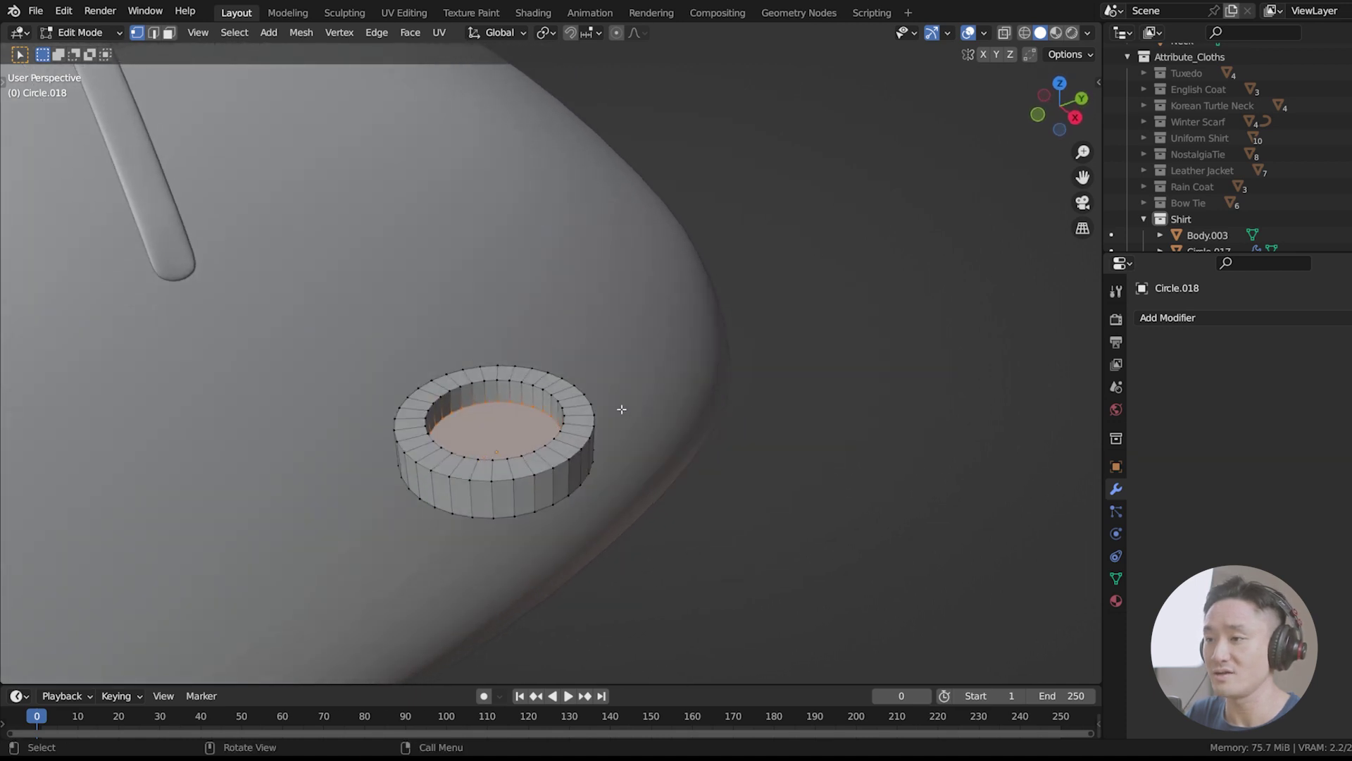
Step: Return to Object Mode and add a Bevel modifier to the button with an amount of 0.005 m
key(Tab)
click(1164, 318)
click(1089, 387)
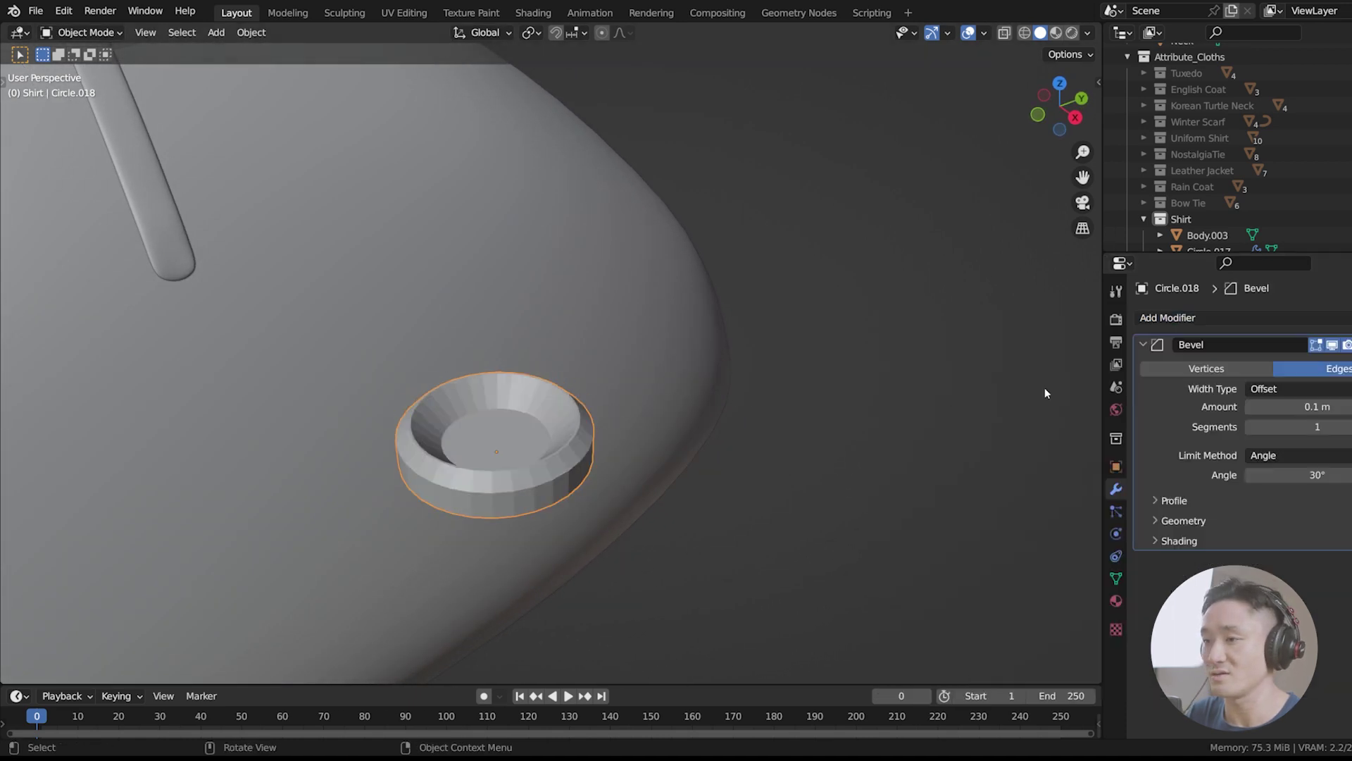
click(1292, 407)
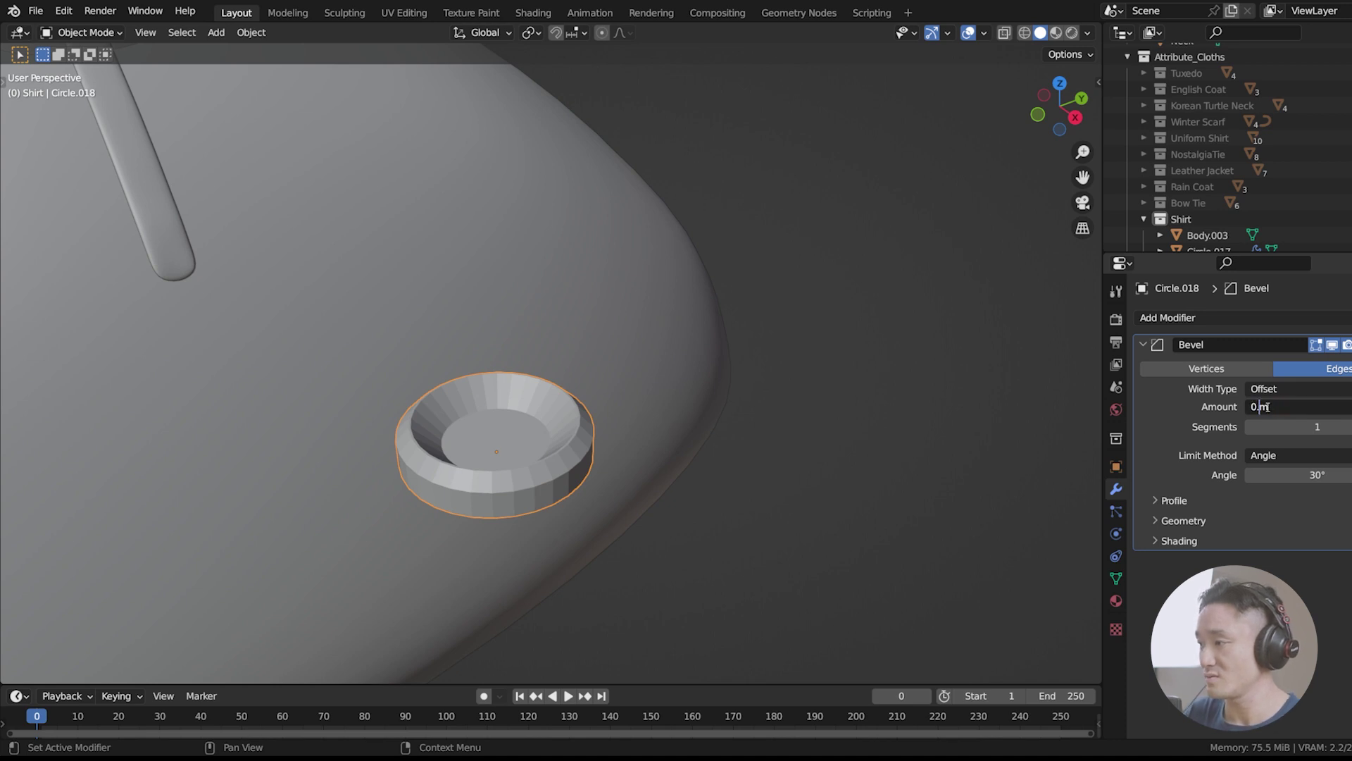
text(0.005)
key(Return)
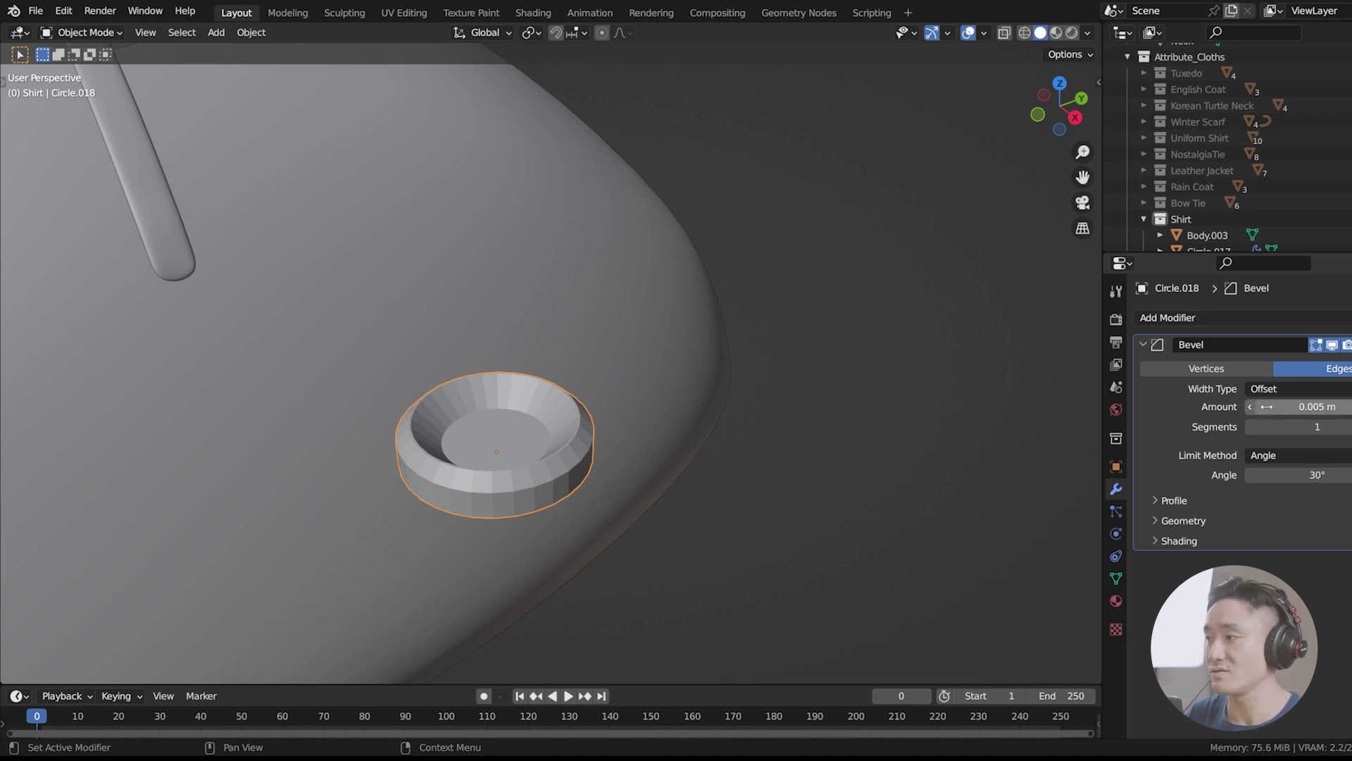
Step: Set the bevel amount to 0.015 m with 4 segments and shade the button smooth
drag(1278, 406, 1337, 427)
click(1350, 427)
right_click(497, 437)
click(497, 436)
middle_drag(495, 433, 584, 445)
scroll(524, 421, down, 6)
key(Tab)
key(Tab)
Step: Move the button in the front view about -0.5008 m in X and 0.014 m in Z to the strip just below the collar
key(KP_1)
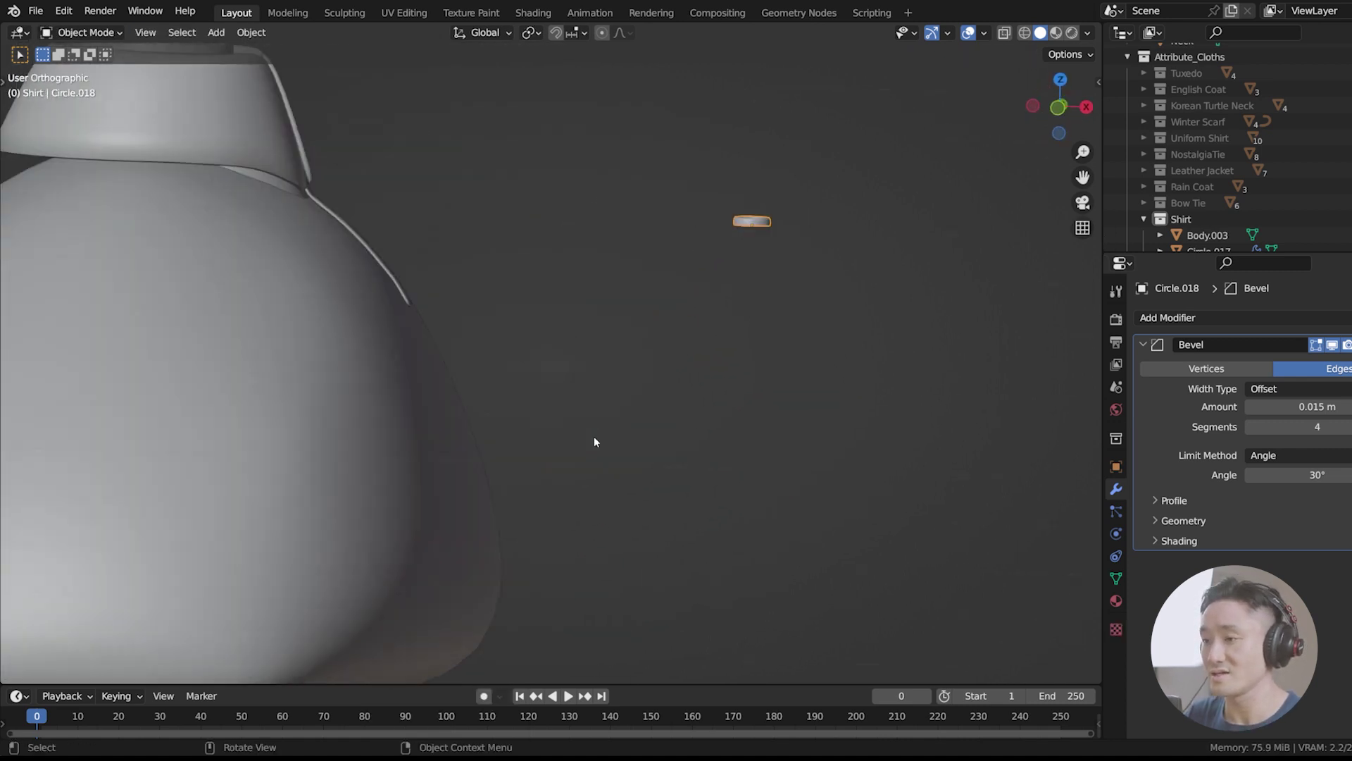
shift+middle_drag(851, 209, 861, 252)
key(g)
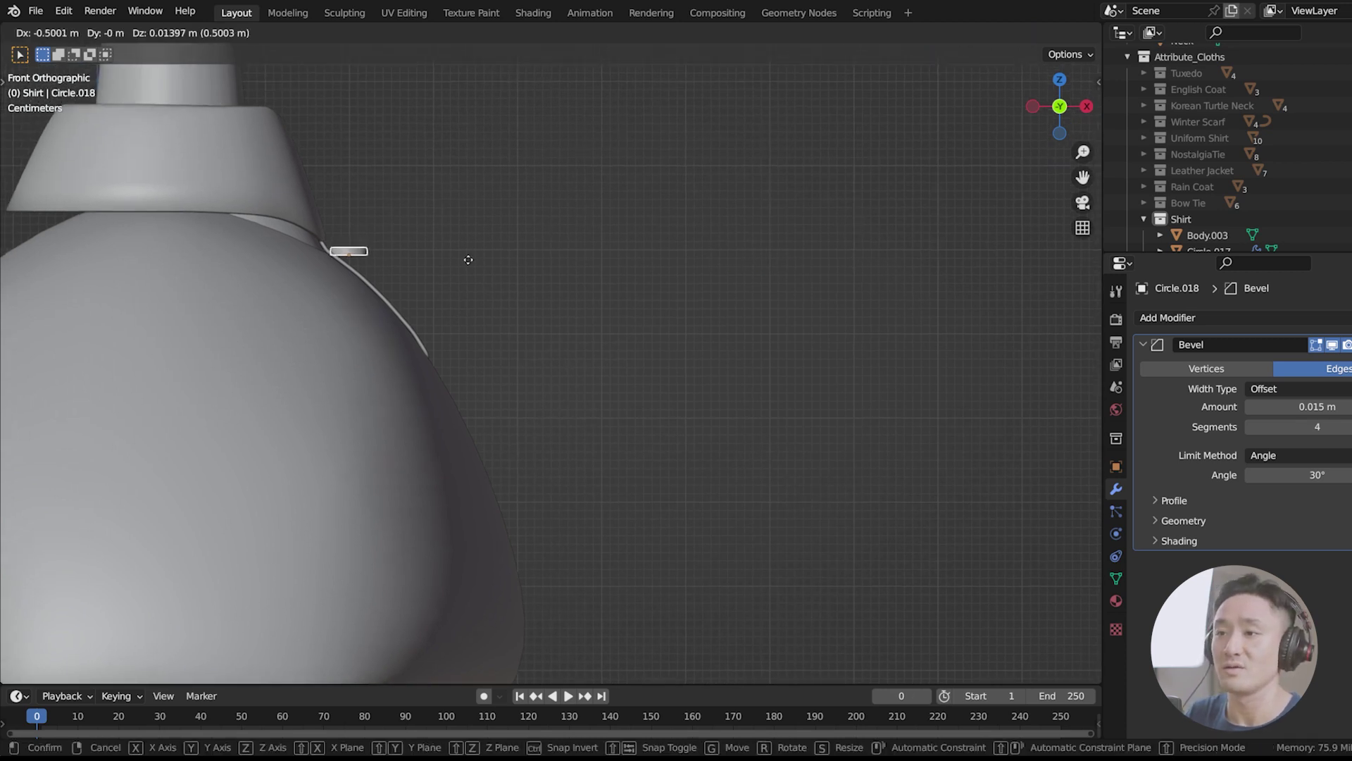
click(473, 253)
middle_drag(479, 246, 566, 355)
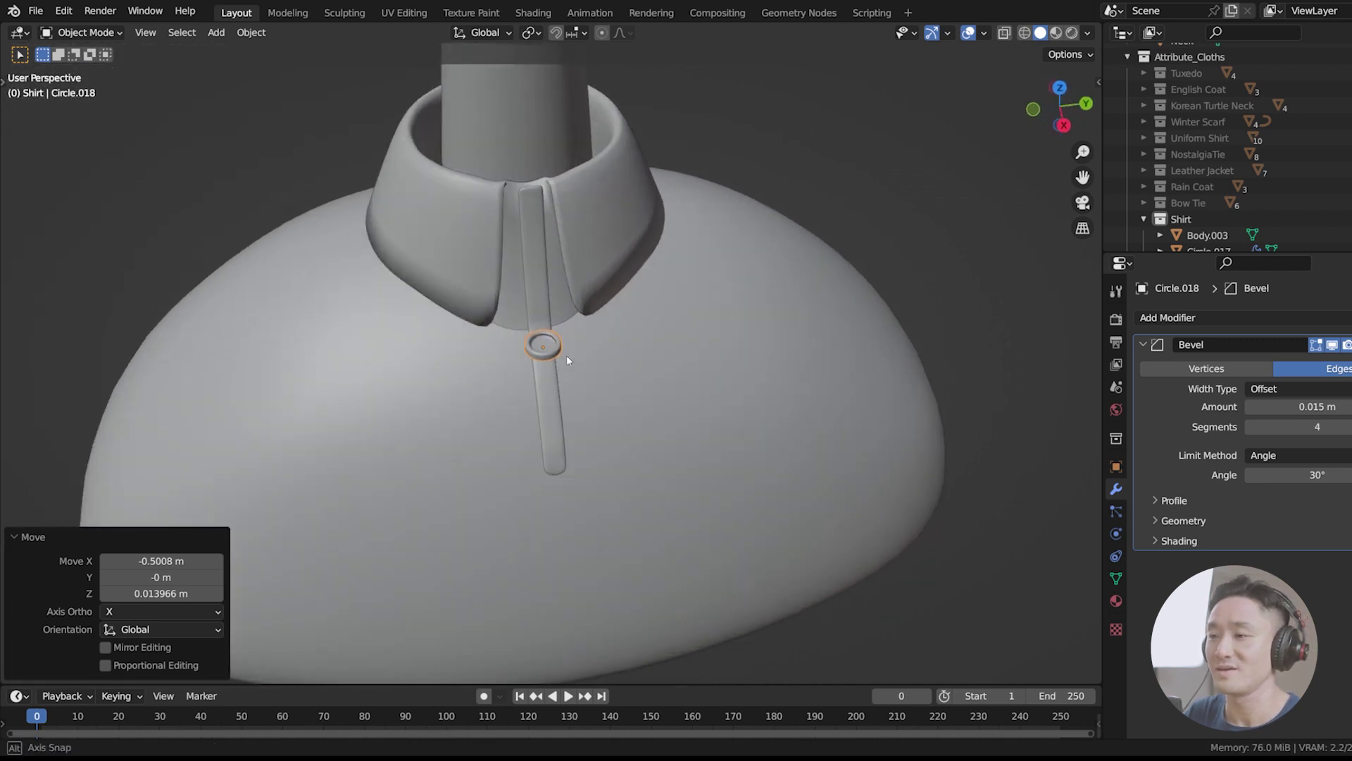
scroll(572, 341, up, 6)
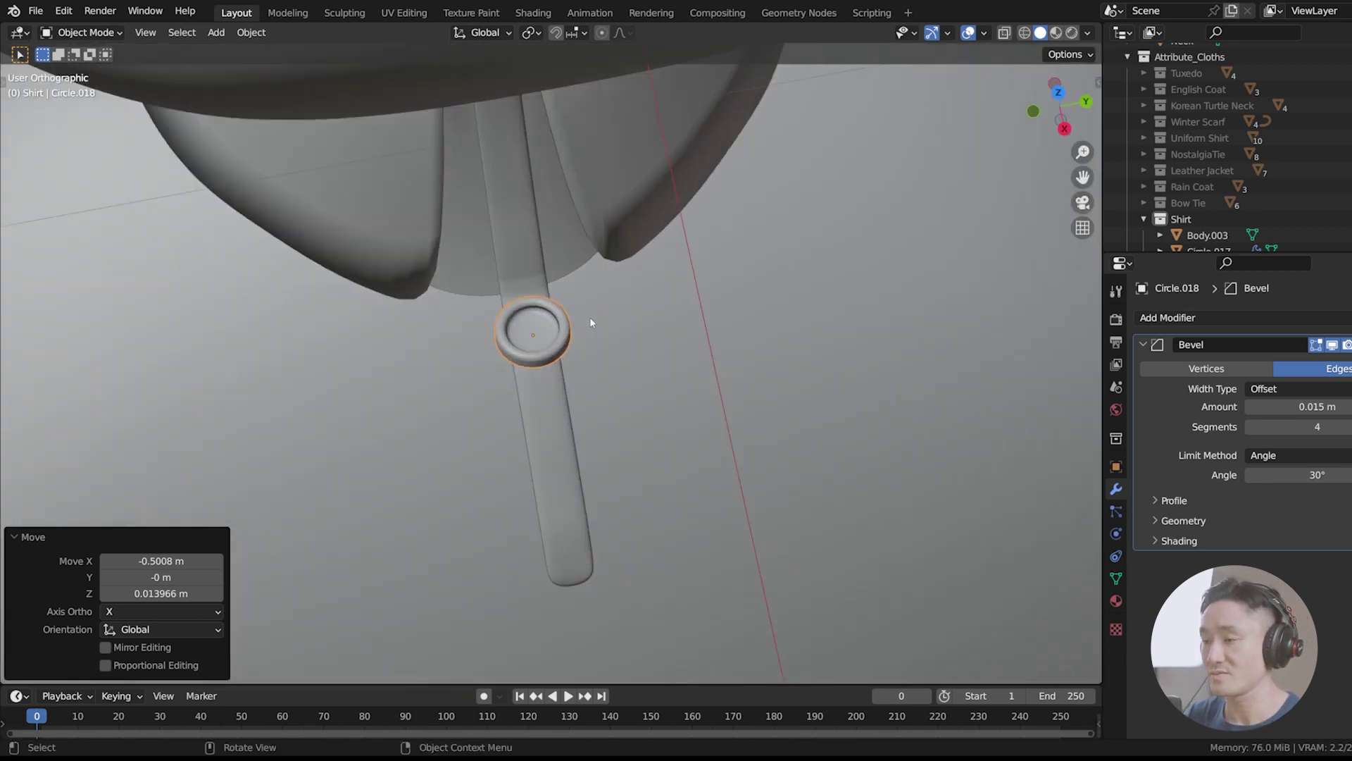
Step: Scale the button's mesh by 0.415 in Edit Mode with X-ray on, and adjust its size once more to suit the strip's width
key(KP_7)
click(1005, 35)
scroll(622, 295, up, 4)
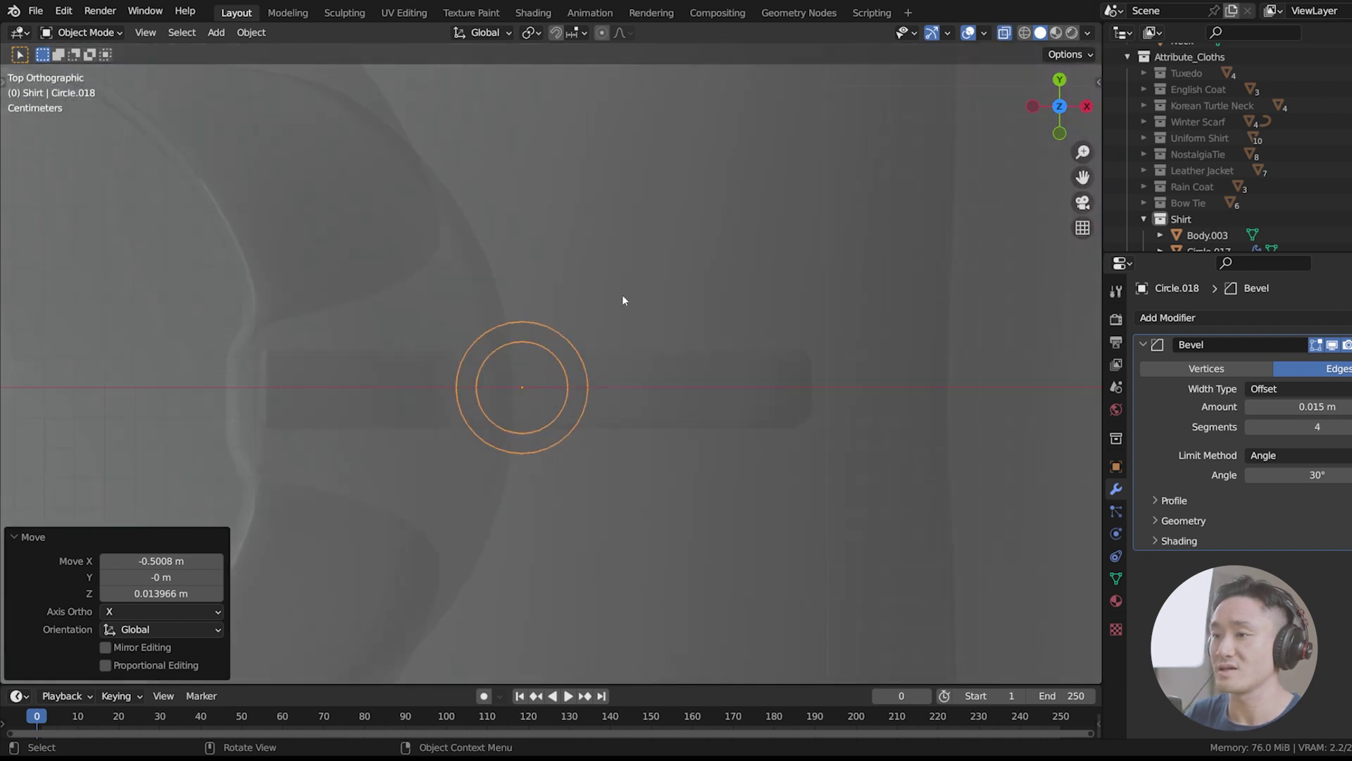
shift+middle_drag(645, 314, 722, 282)
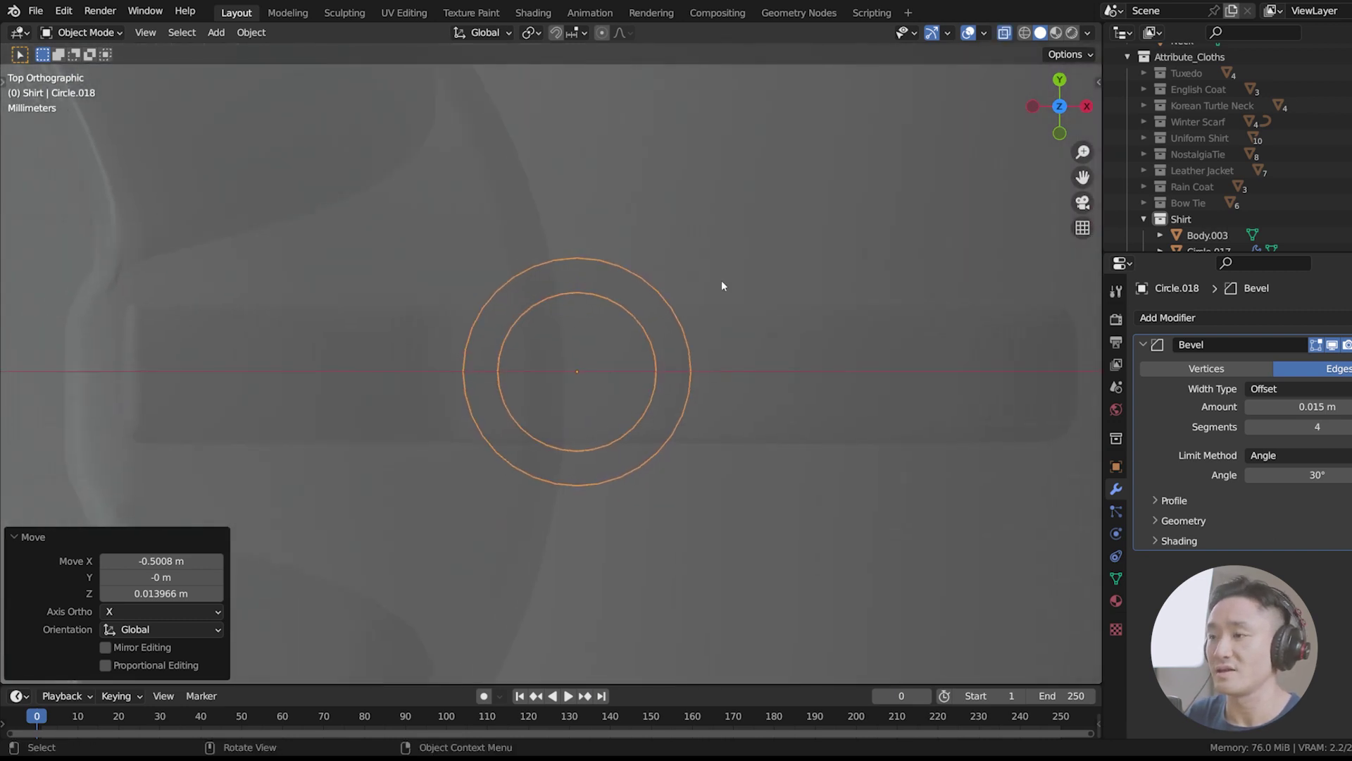
key(Tab)
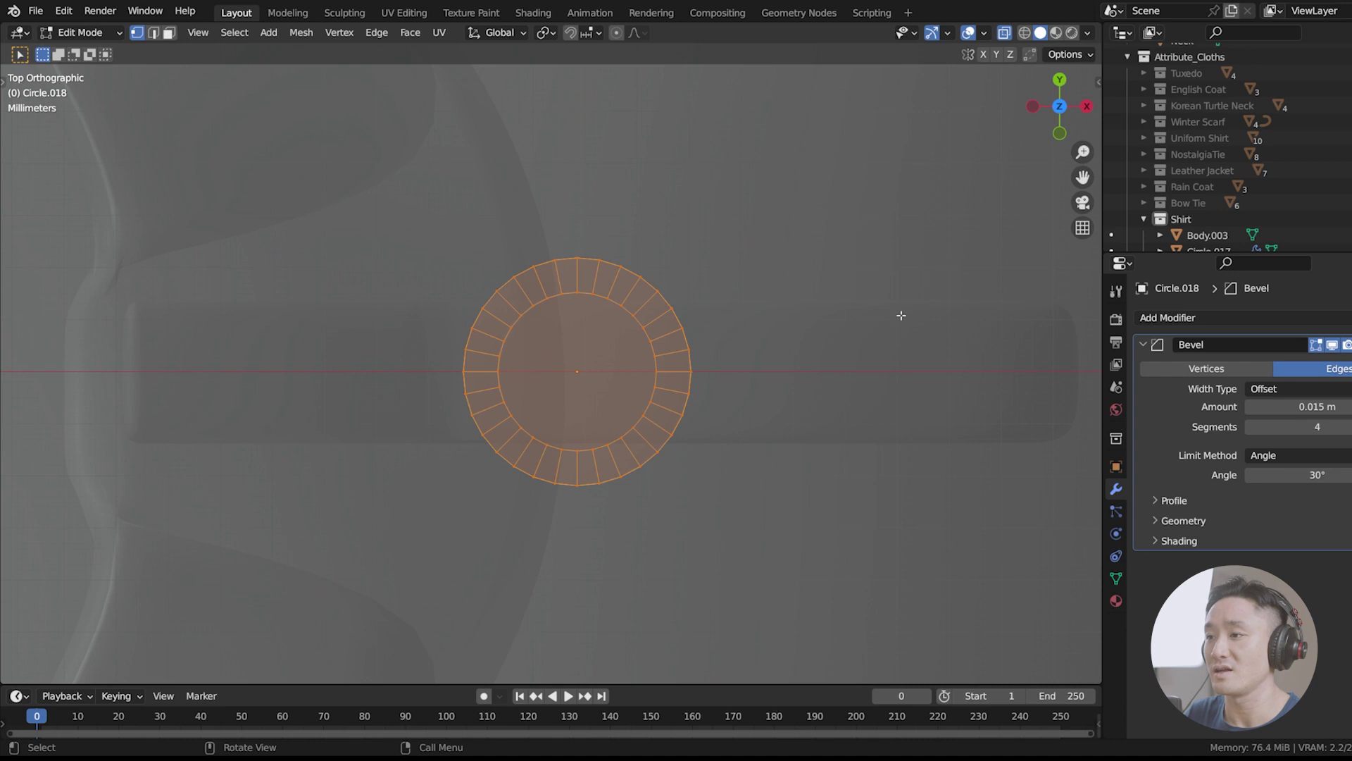
key(s)
click(706, 327)
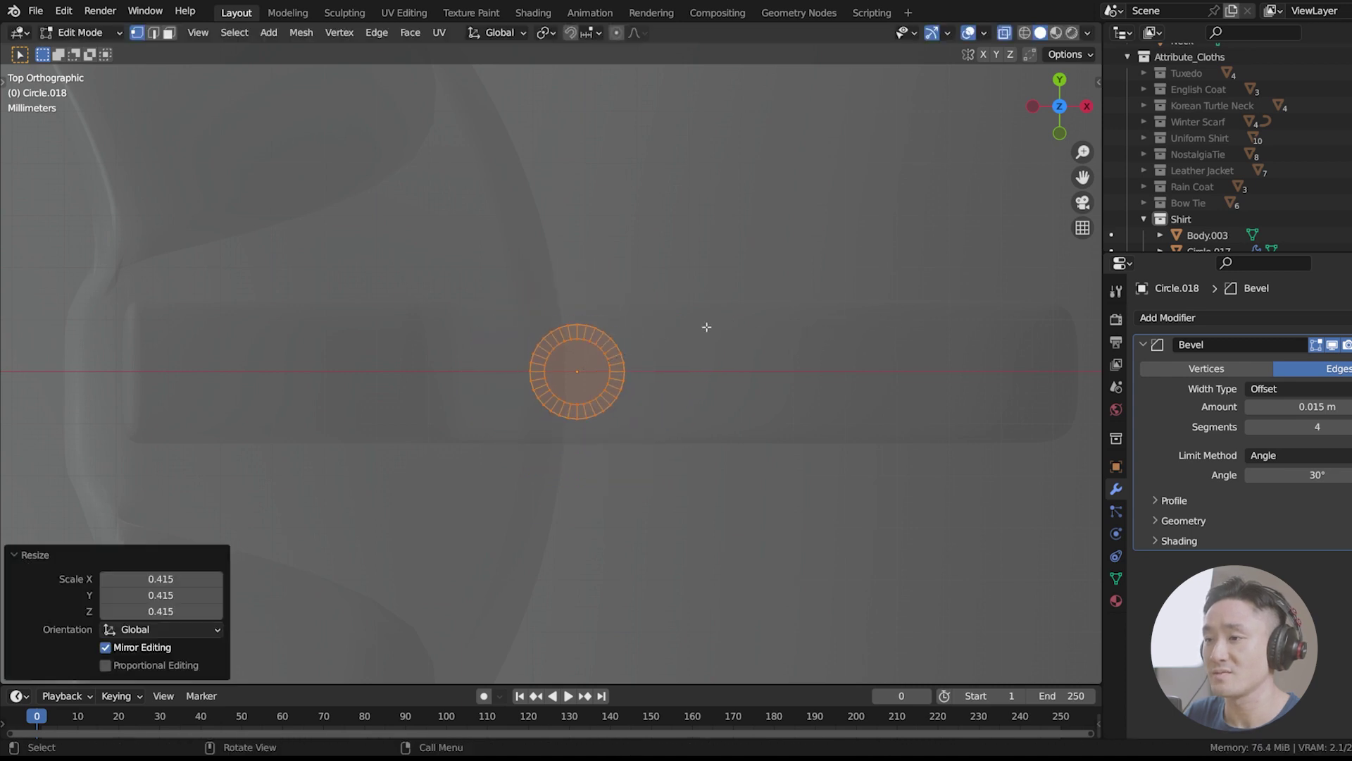
middle_drag(490, 340, 567, 304)
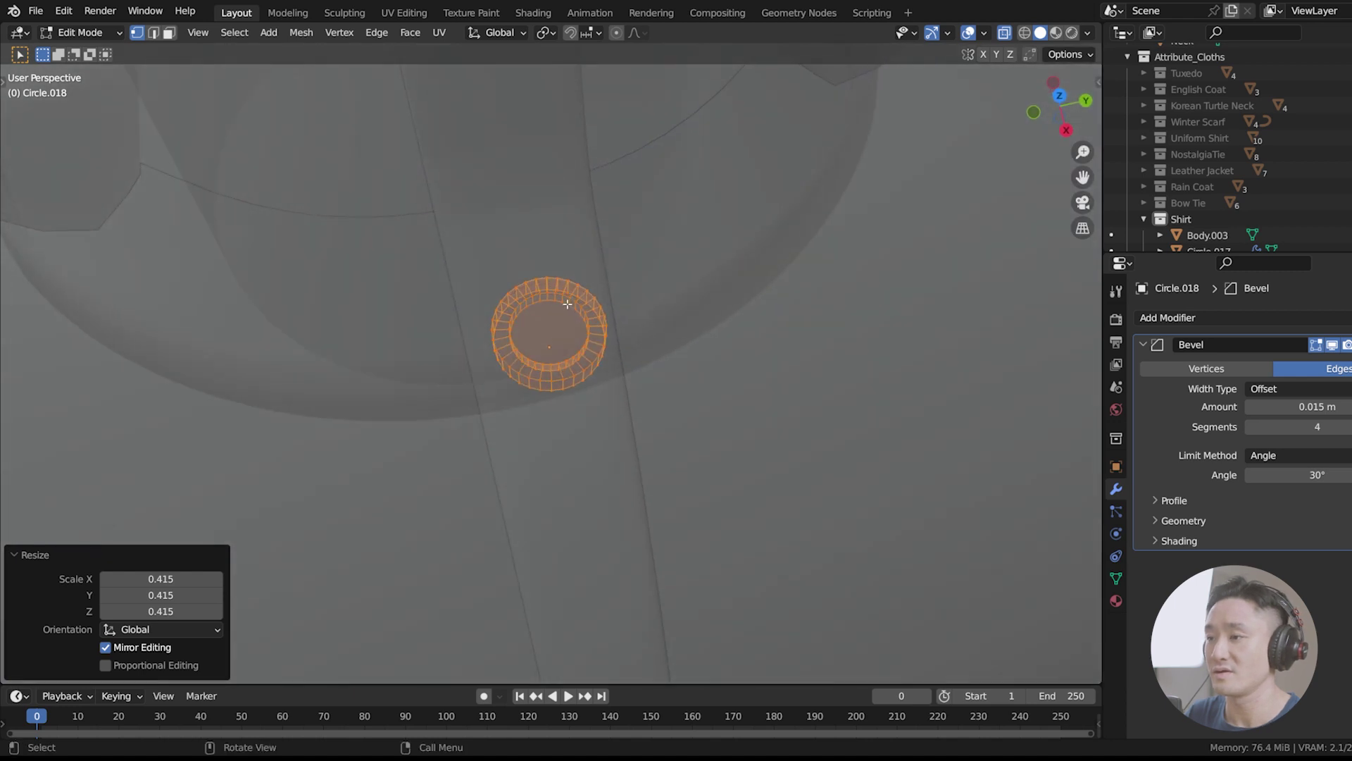
key(s)
click(711, 307)
middle_drag(711, 307, 709, 305)
key(Tab)
Step: Turn off X-ray, rotate the button 37.4° in the front view and move it onto the strip's slope
middle_drag(703, 221, 648, 298)
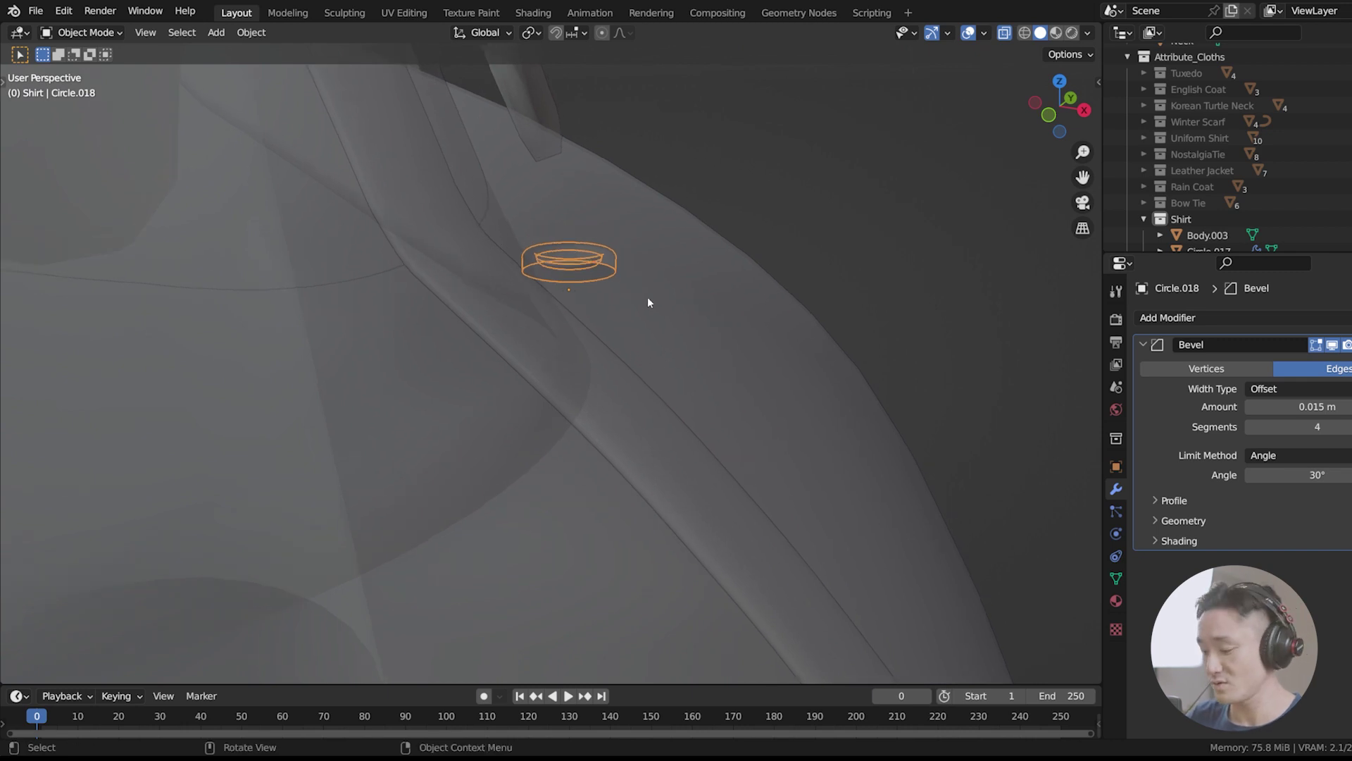
key(KP_1)
click(1006, 32)
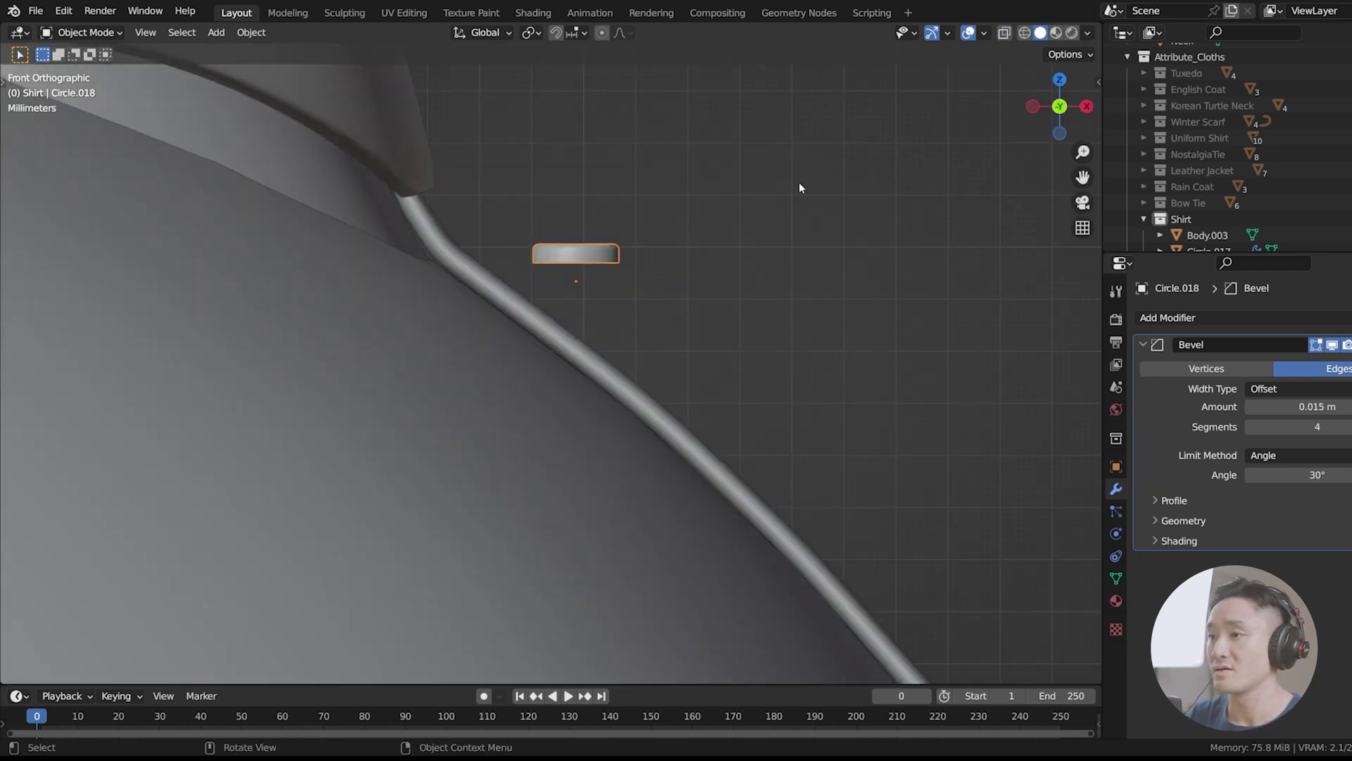
key(r)
click(815, 345)
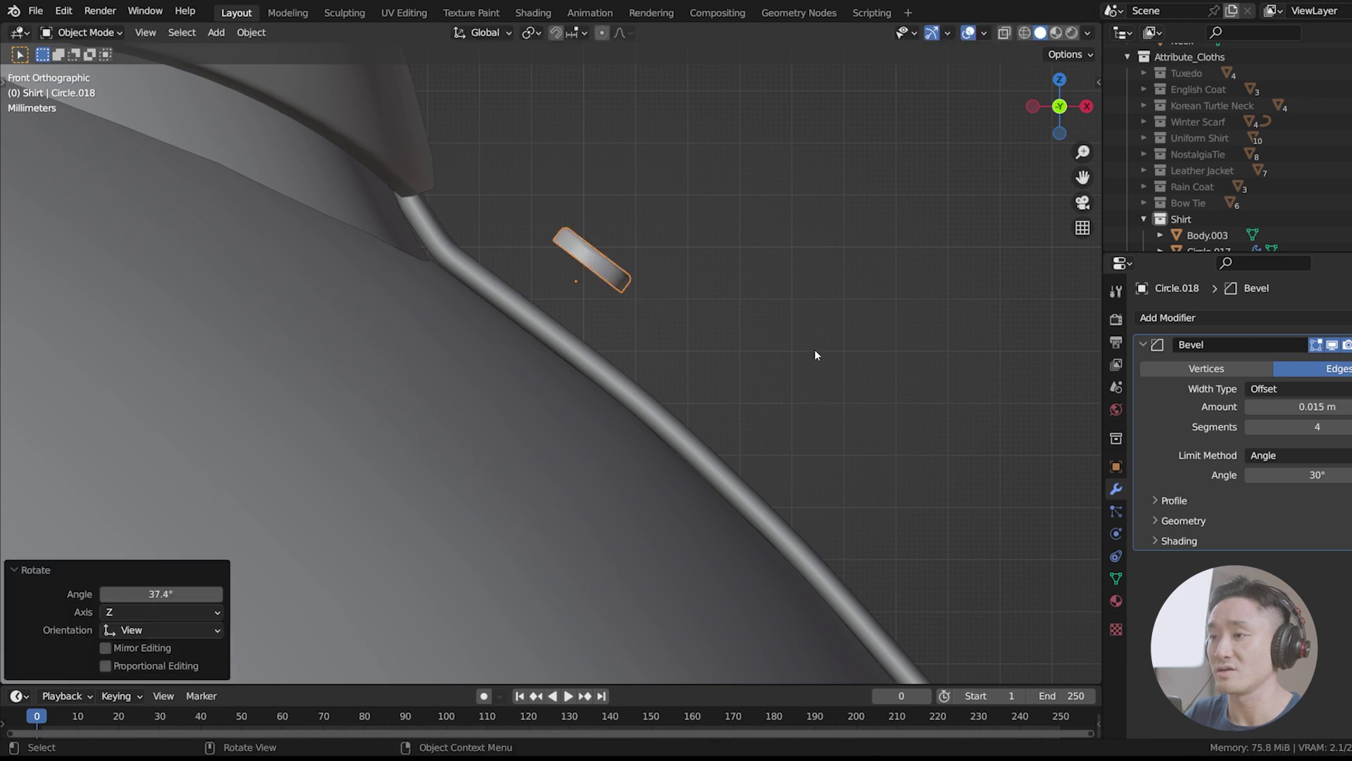
key(g)
click(735, 379)
Step: Nudge the button slightly outward and upward in the front view to seat its base on the strip's surface
middle_drag(738, 376, 512, 327)
key(KP_1)
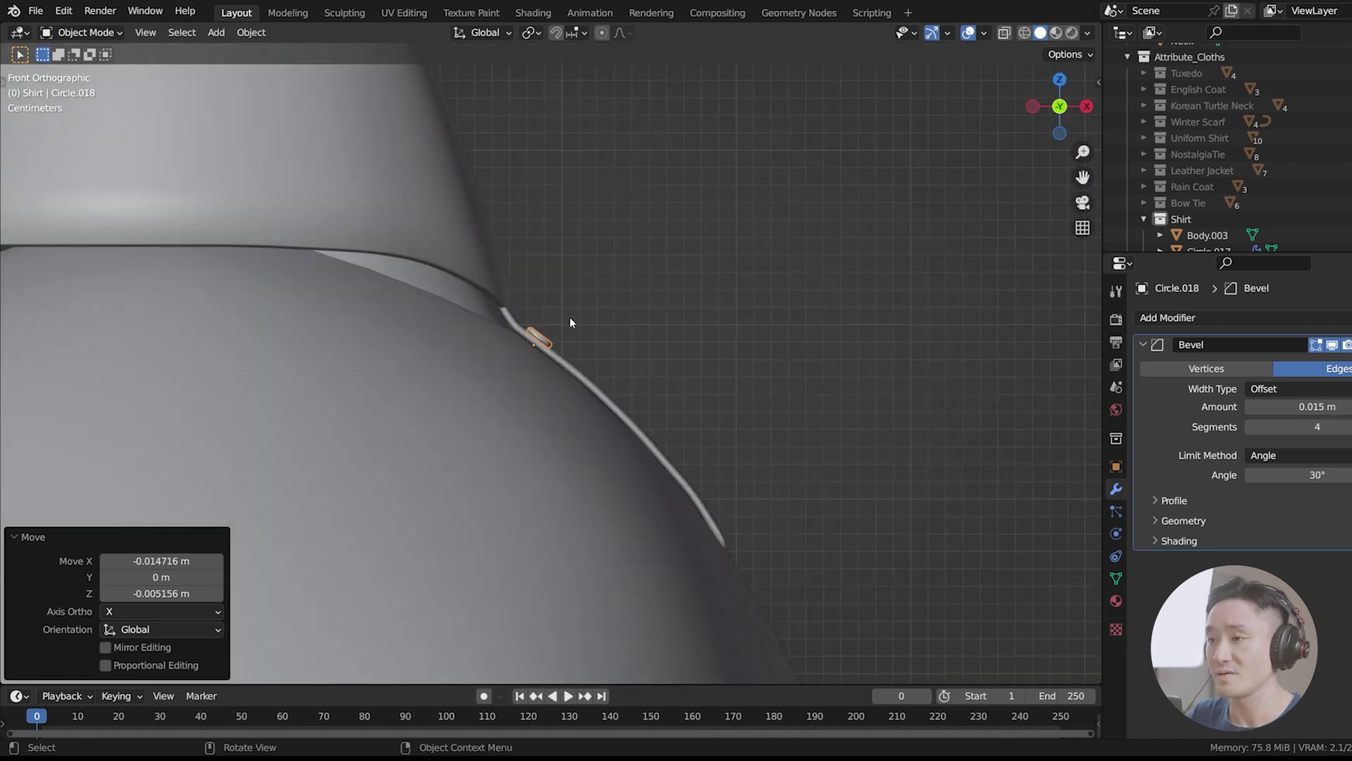
scroll(584, 328, up, 6)
key(g)
click(678, 327)
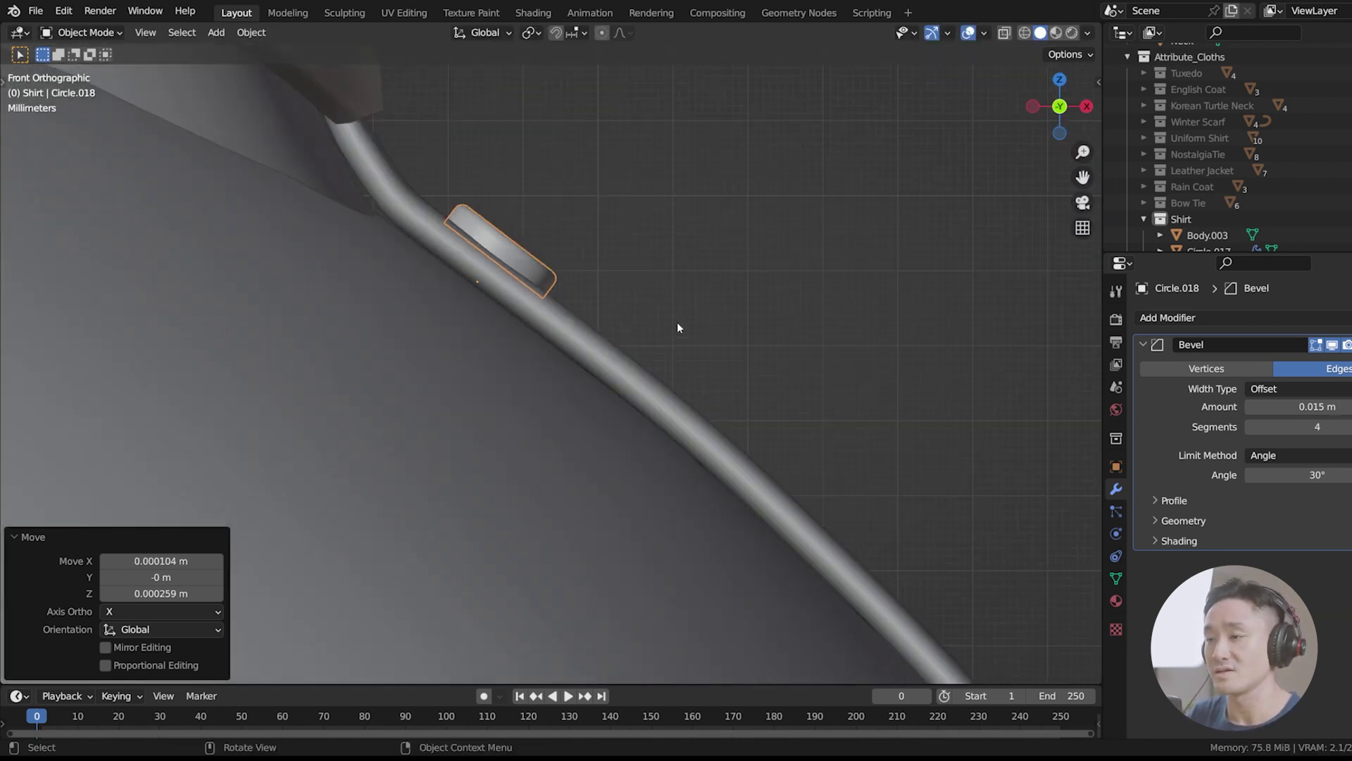
Step: Duplicate the button and move the copy about 0.0325 m in X and -0.0265 m in Z down the strip
scroll(681, 327, down, 3)
key(shift+d)
right_click(683, 327)
key(g)
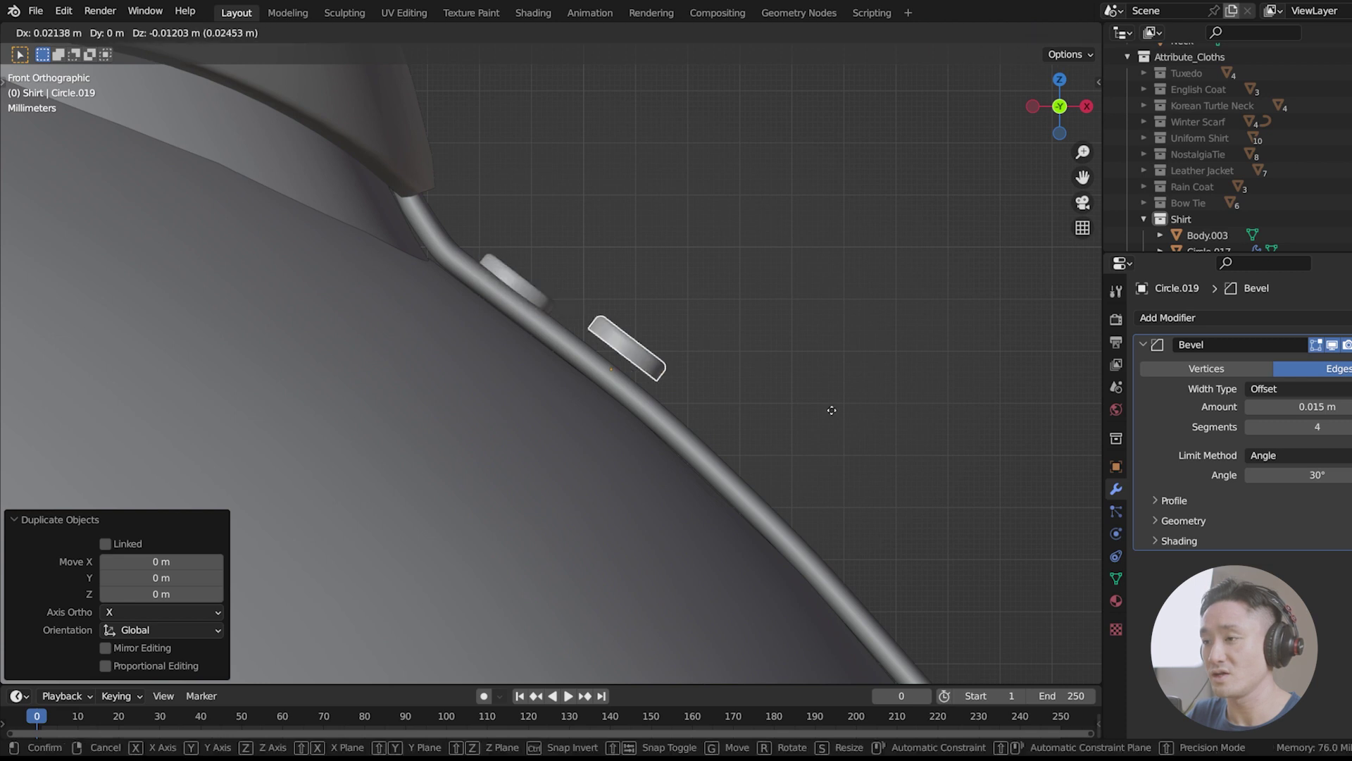
click(875, 474)
shift+middle_drag(876, 474, 688, 256)
scroll(741, 332, down, 3)
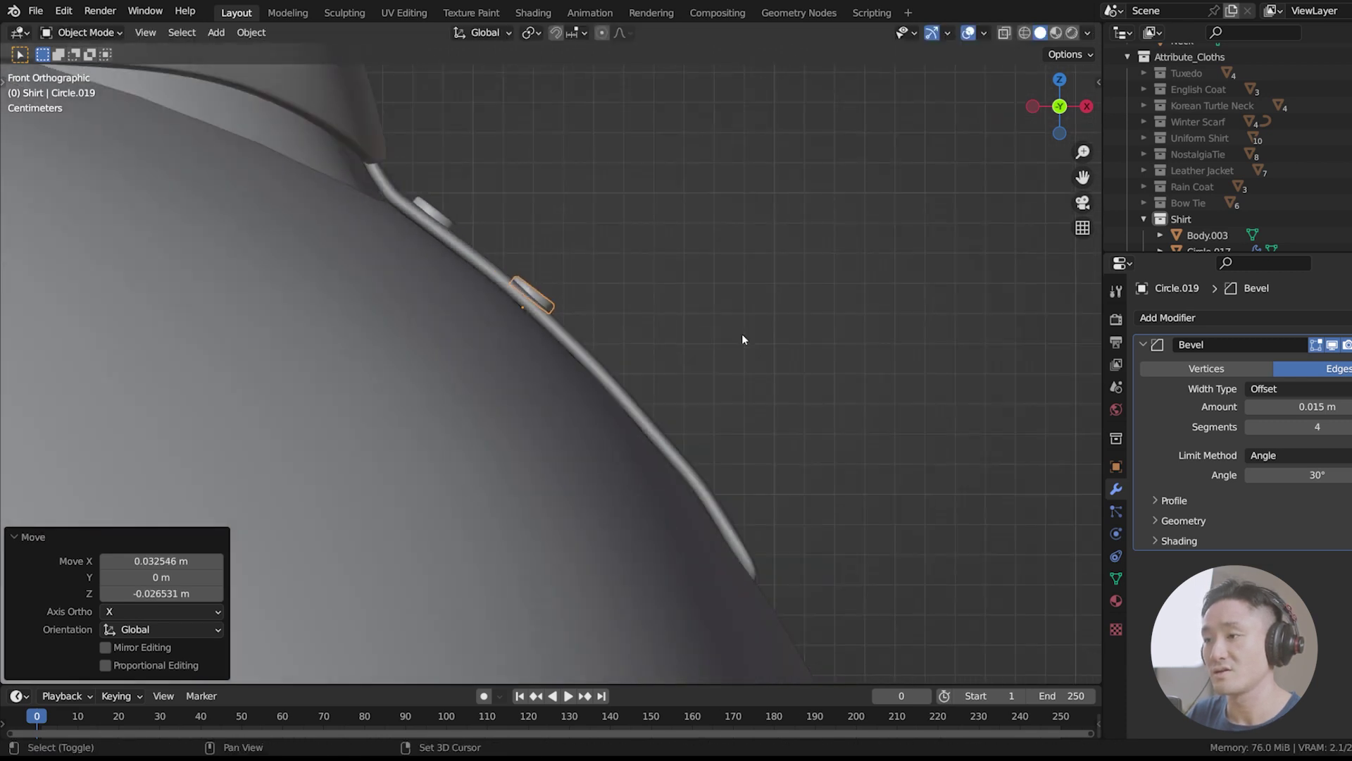
Step: Duplicate the button two more times at similar spacing down the strip to make a row of four
key(shift+d)
click(839, 429)
key(shift+d)
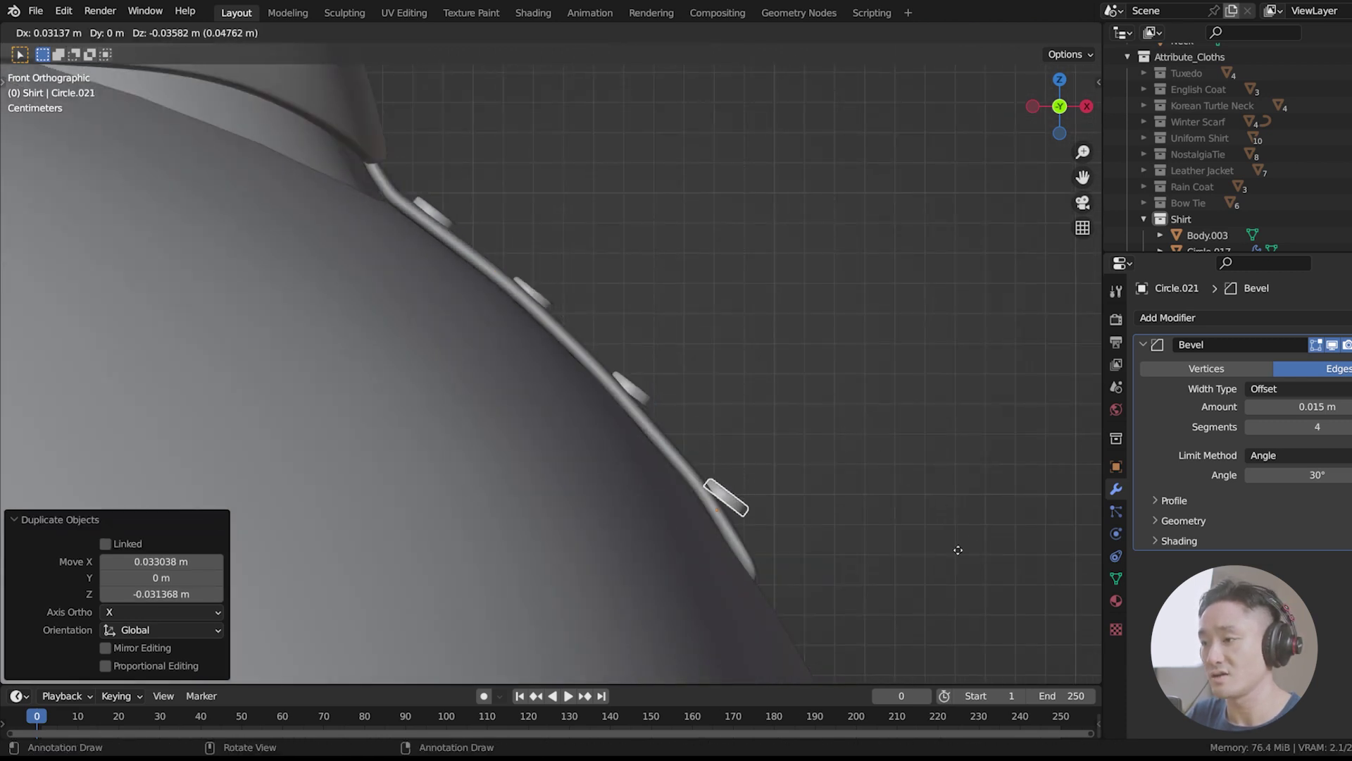
click(961, 507)
Step: Rotate and move the lowest button in small adjustments until it lies flush with the strip's steeper slope
key(r)
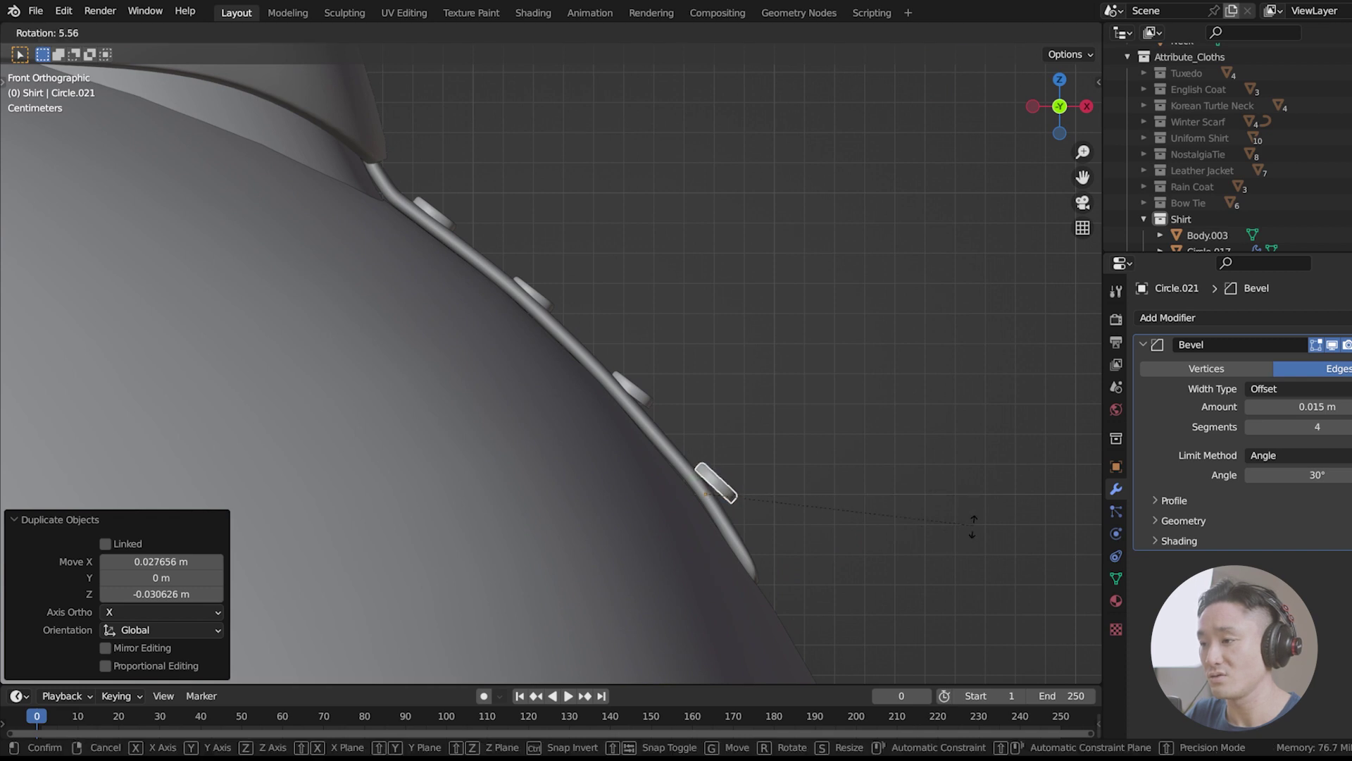
click(967, 553)
key(r)
click(969, 569)
key(g)
click(964, 569)
key(r)
click(969, 565)
key(g)
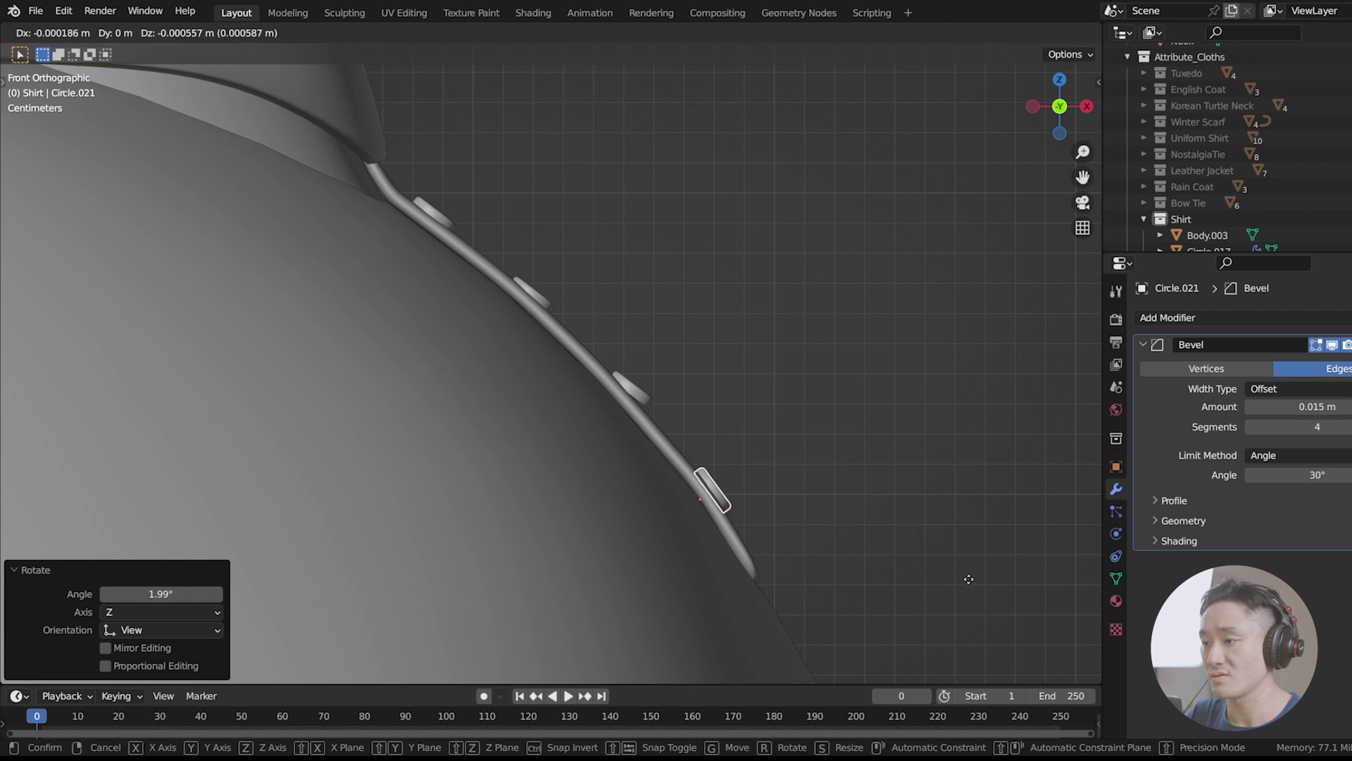
click(968, 565)
Step: Rotate and shift the third button down so it follows the strip's slope
click(645, 397)
key(r)
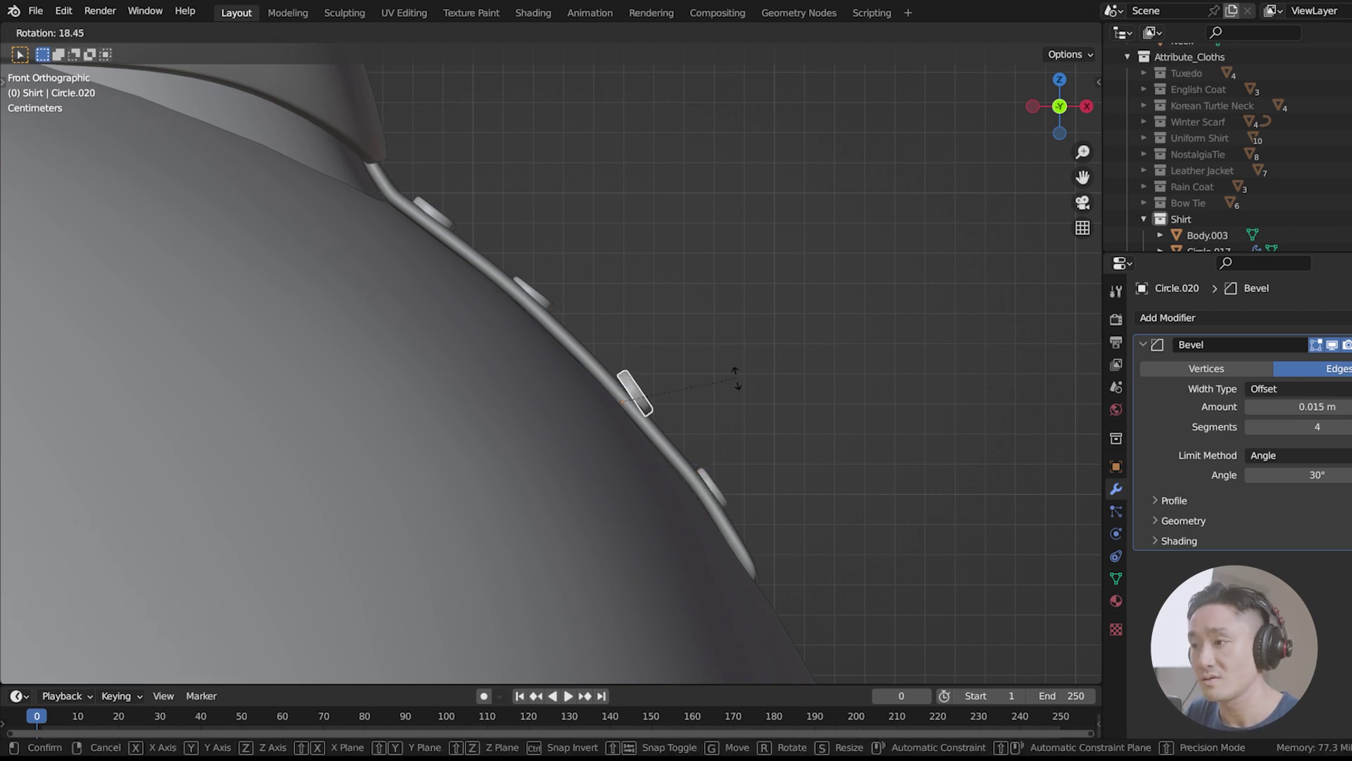
click(732, 359)
key(g)
click(731, 362)
Step: Reposition and rotate the second button down so it rests flush on the strip
shift+middle_drag(617, 289, 748, 410)
click(679, 426)
key(g)
click(710, 436)
key(r)
click(766, 425)
key(g)
click(763, 427)
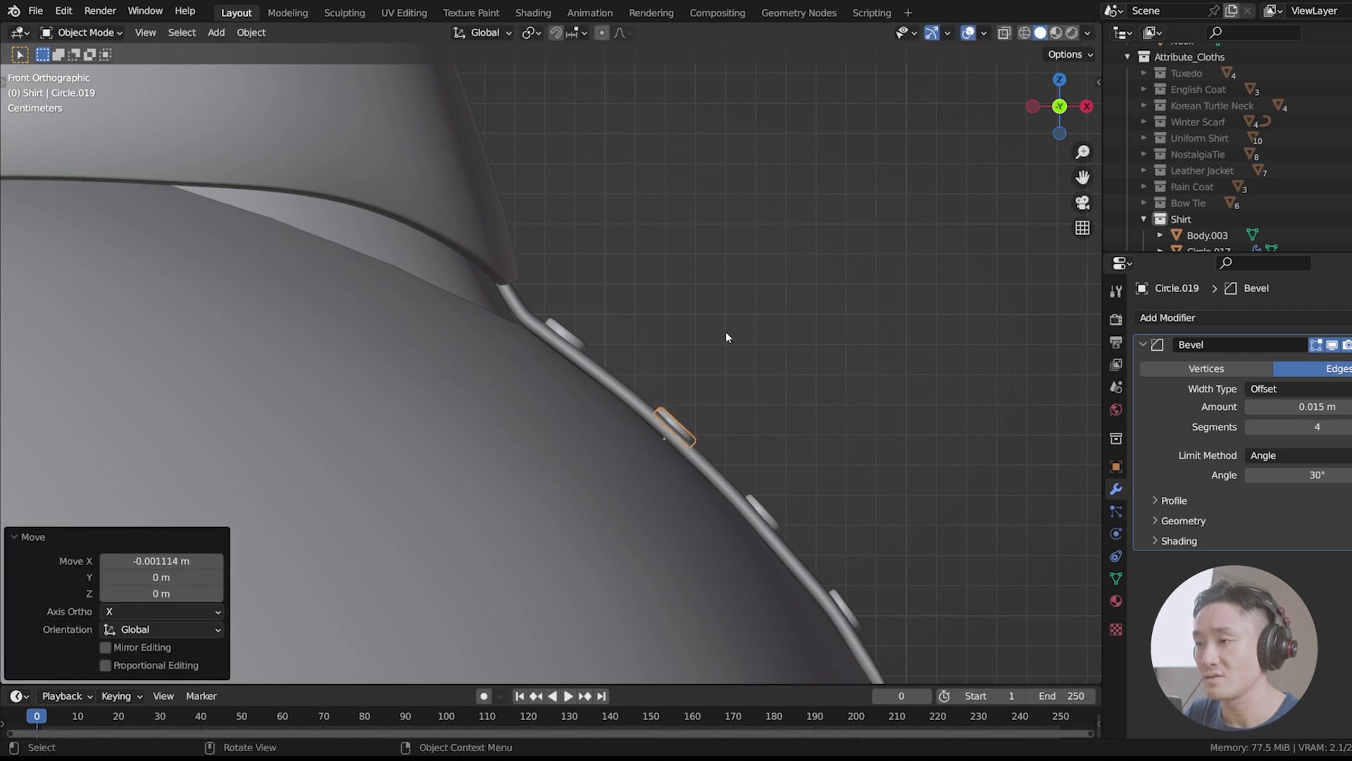
Step: Duplicate the button nearest the collar and, with X-ray on, move the copy up to the strip section inside the collar
click(573, 341)
shift+middle_drag(646, 298, 723, 360)
key(shift+d)
right_click(724, 359)
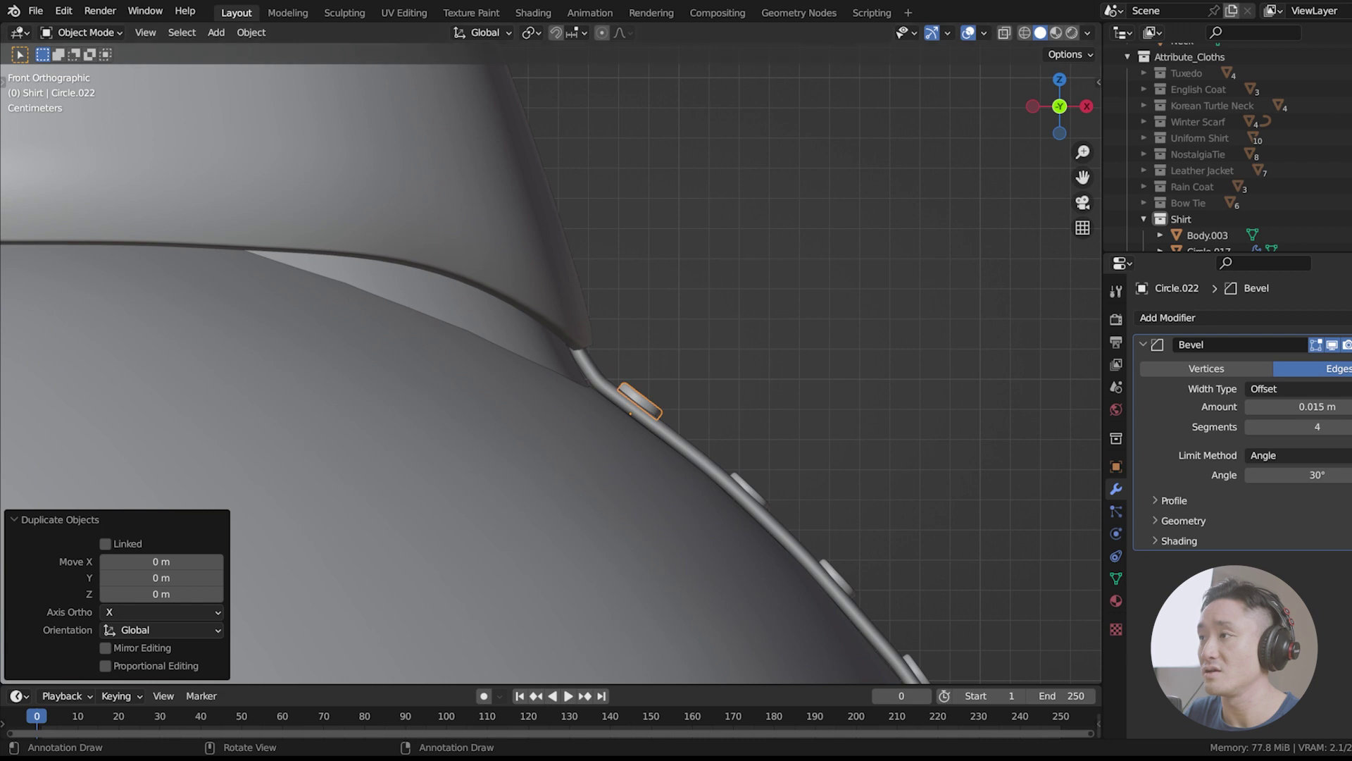
click(1002, 33)
shift+middle_drag(703, 246, 779, 332)
key(g)
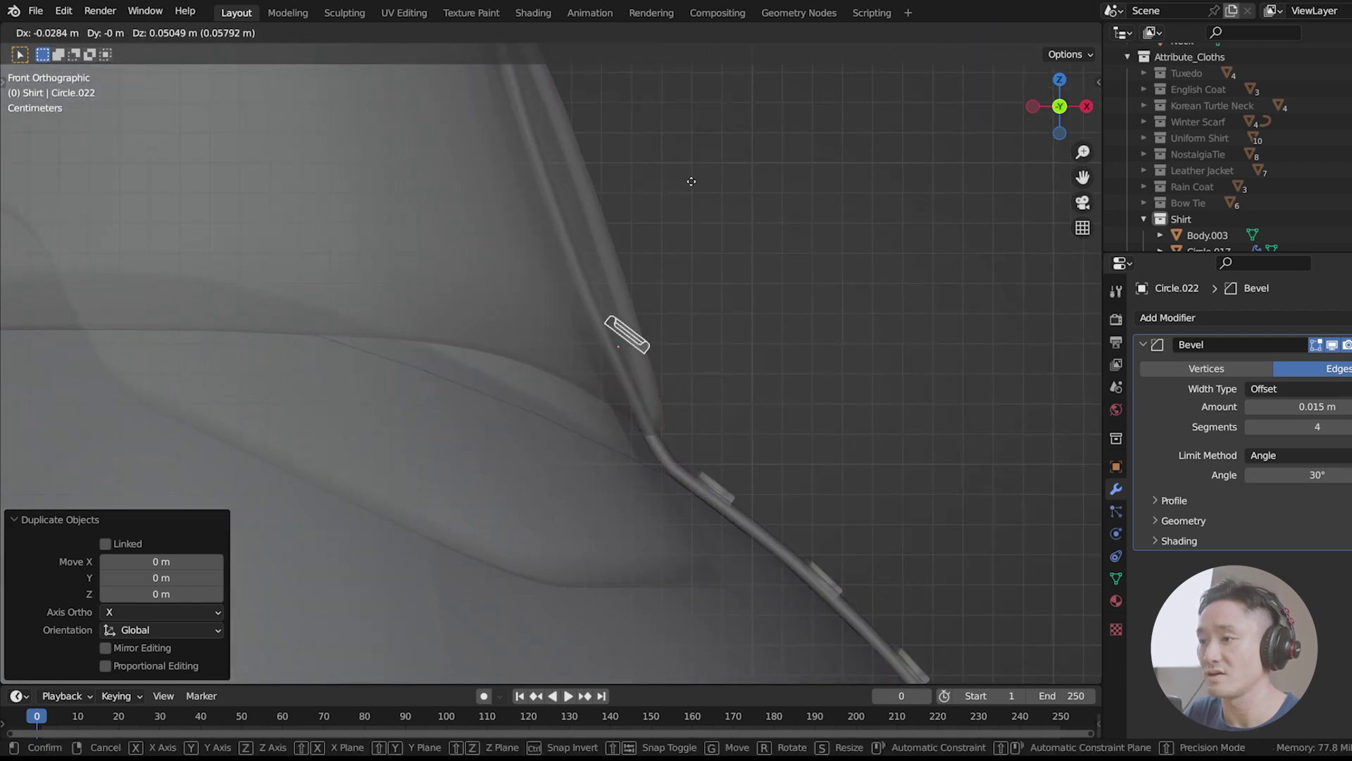
click(691, 184)
Step: Rotate the copied button to match the steep strip section inside the collar and move it onto the surface
key(r)
click(751, 257)
key(g)
click(739, 255)
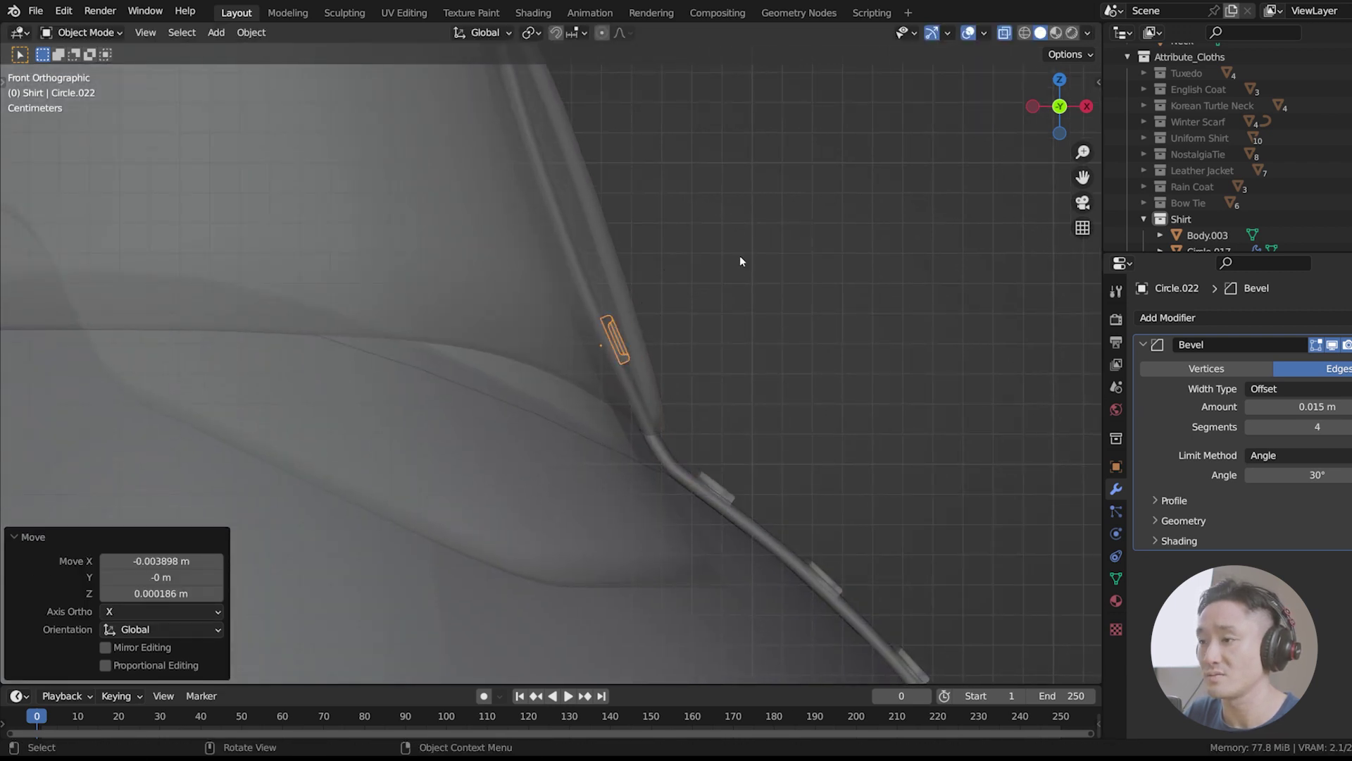
Step: Duplicate the collar-section button twice, placing each copy higher up the strip
shift+middle_drag(704, 208, 803, 348)
key(shift+d)
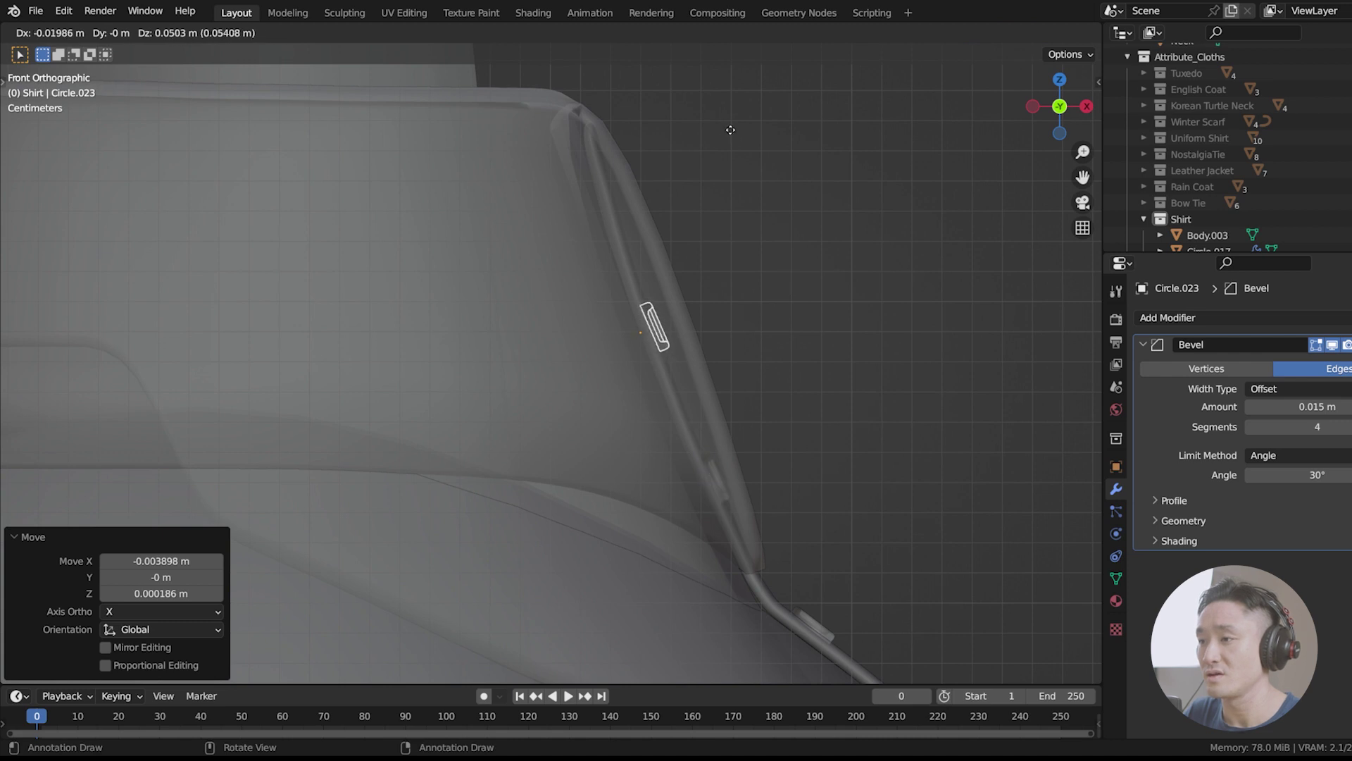
click(730, 128)
key(shift+d)
click(725, 120)
Step: Rotate and move the topmost button to align it with the strip near the collar's upper edge
key(r)
click(751, 141)
key(g)
click(741, 249)
middle_drag(741, 250, 711, 265)
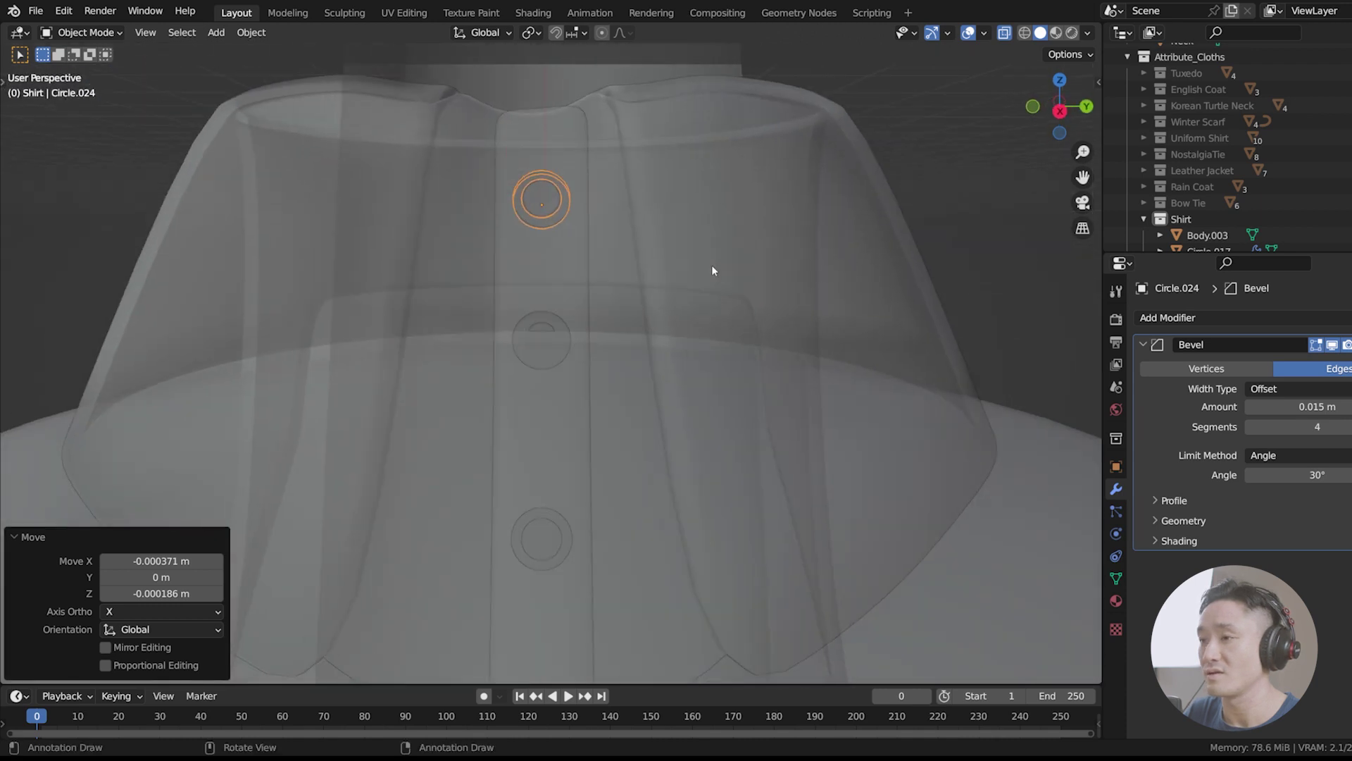
Step: Turn off X-ray and delete the second button from the top of the strip
click(562, 326)
click(1005, 33)
middle_drag(614, 247, 637, 269)
scroll(637, 269, down, 5)
scroll(556, 349, up, 2)
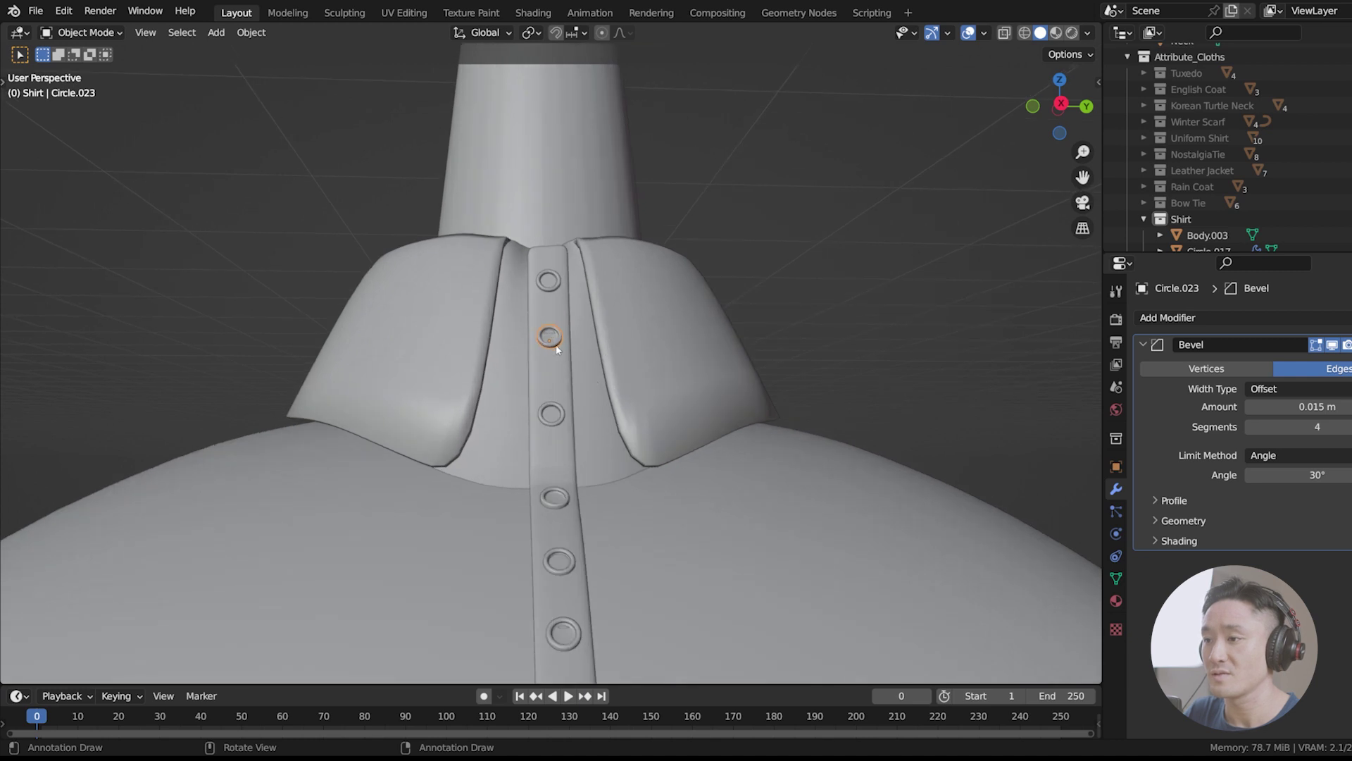
key(x)
click(556, 340)
click(569, 285)
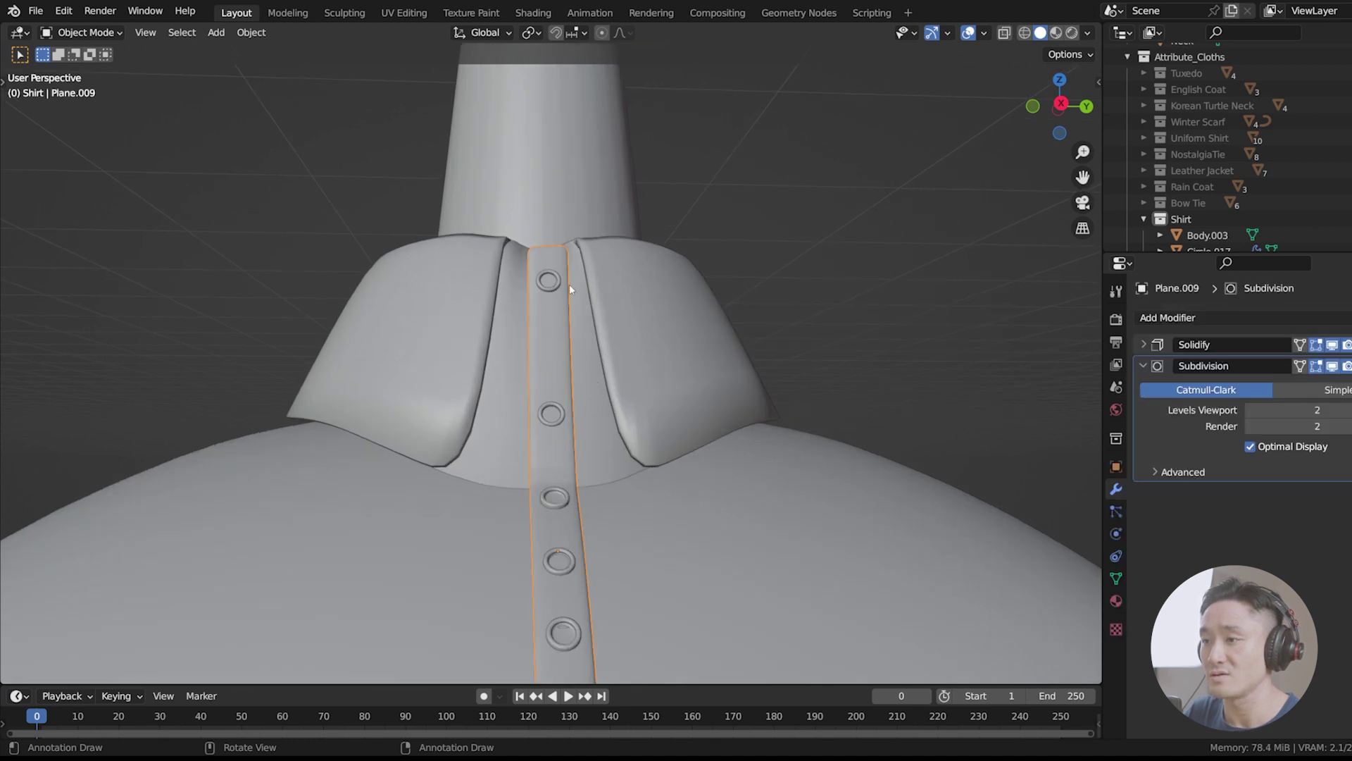
Step: Delete the fourth button from the top of the strip, just below the collar section
scroll(585, 335, down, 4)
click(552, 440)
key(x)
click(558, 443)
Step: In front view, move the second-lowest button up the strip about -0.017 m in X and 0.018 m in Z, and rotate it about -3.8°
middle_drag(560, 446, 554, 497)
click(559, 466)
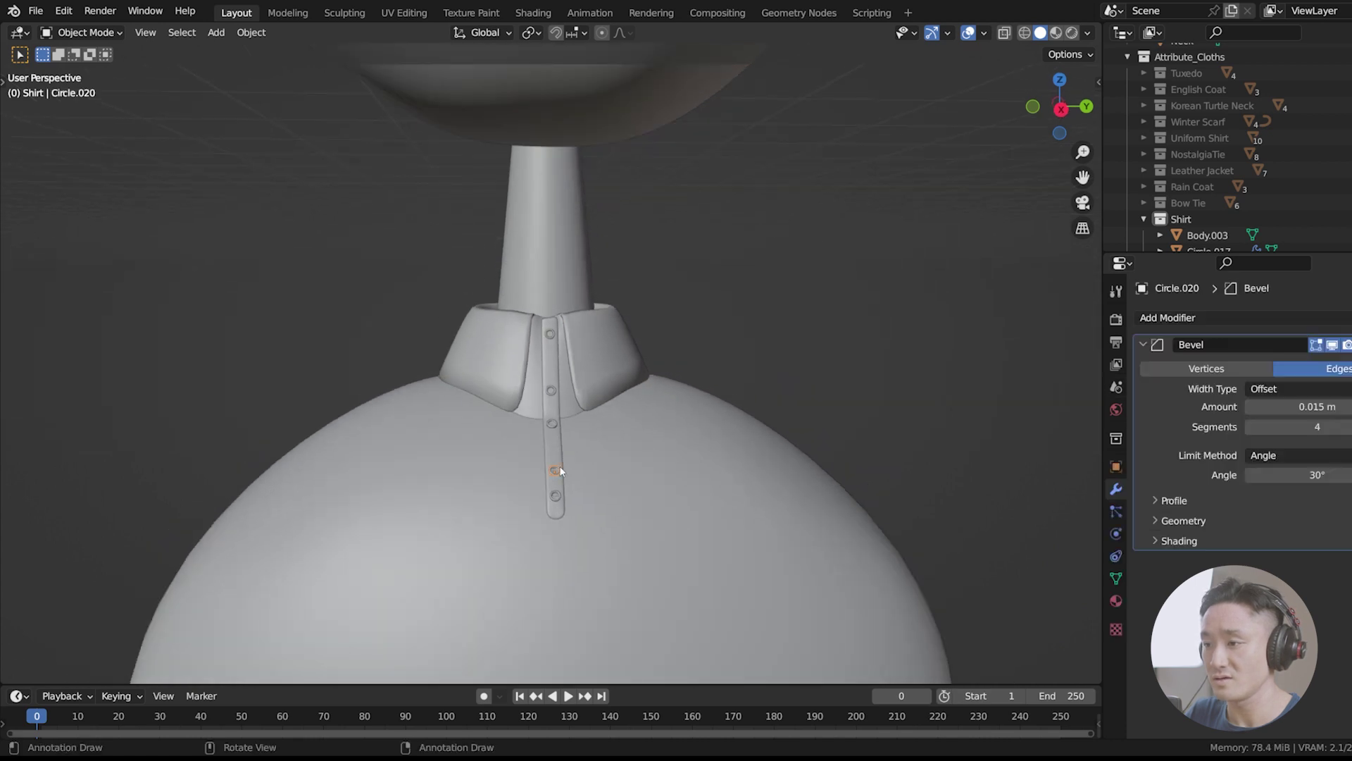
key(KP_1)
scroll(873, 521, up, 4)
shift+middle_drag(874, 526, 611, 338)
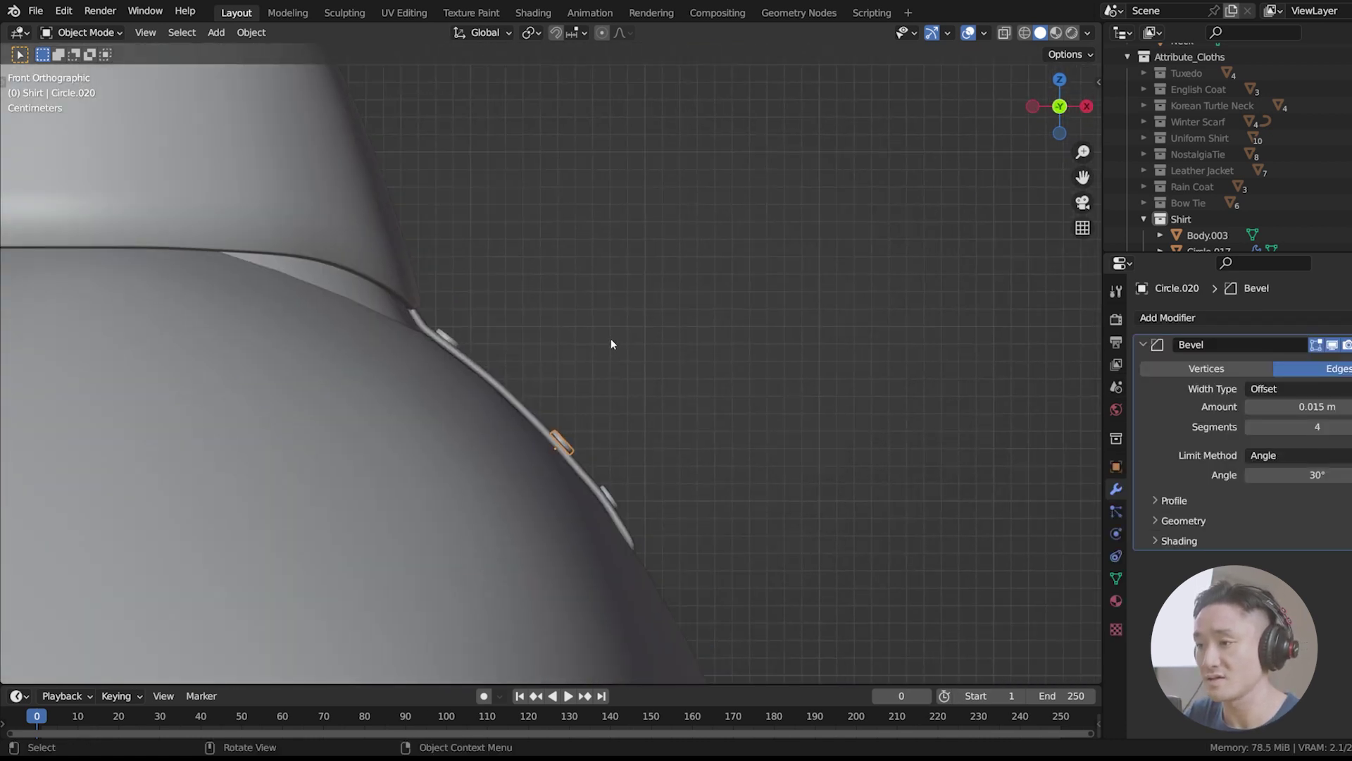
key(g)
click(580, 307)
key(r)
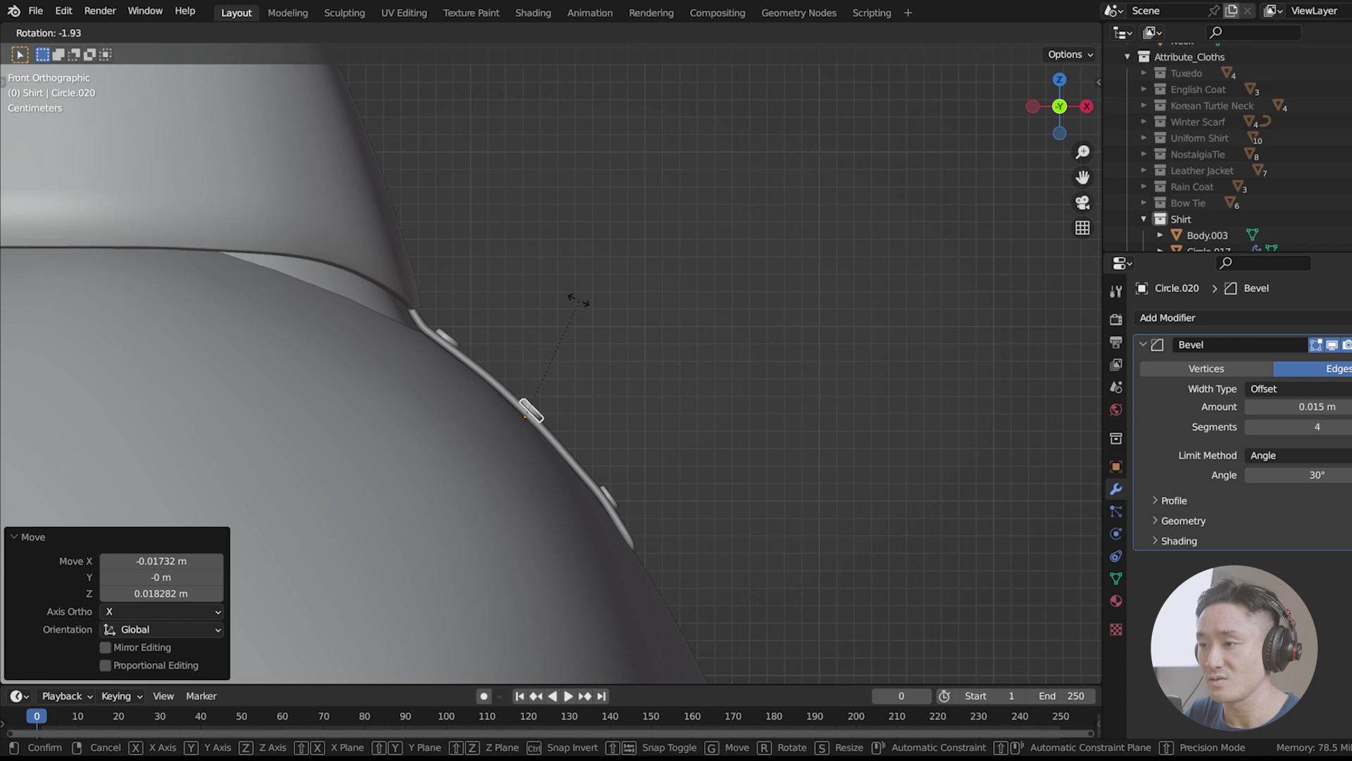
click(579, 300)
Step: Using X-ray in front view, move the second button from the top about -0.011 m in X and 0.024 m in Z along the strip
middle_drag(577, 298, 525, 365)
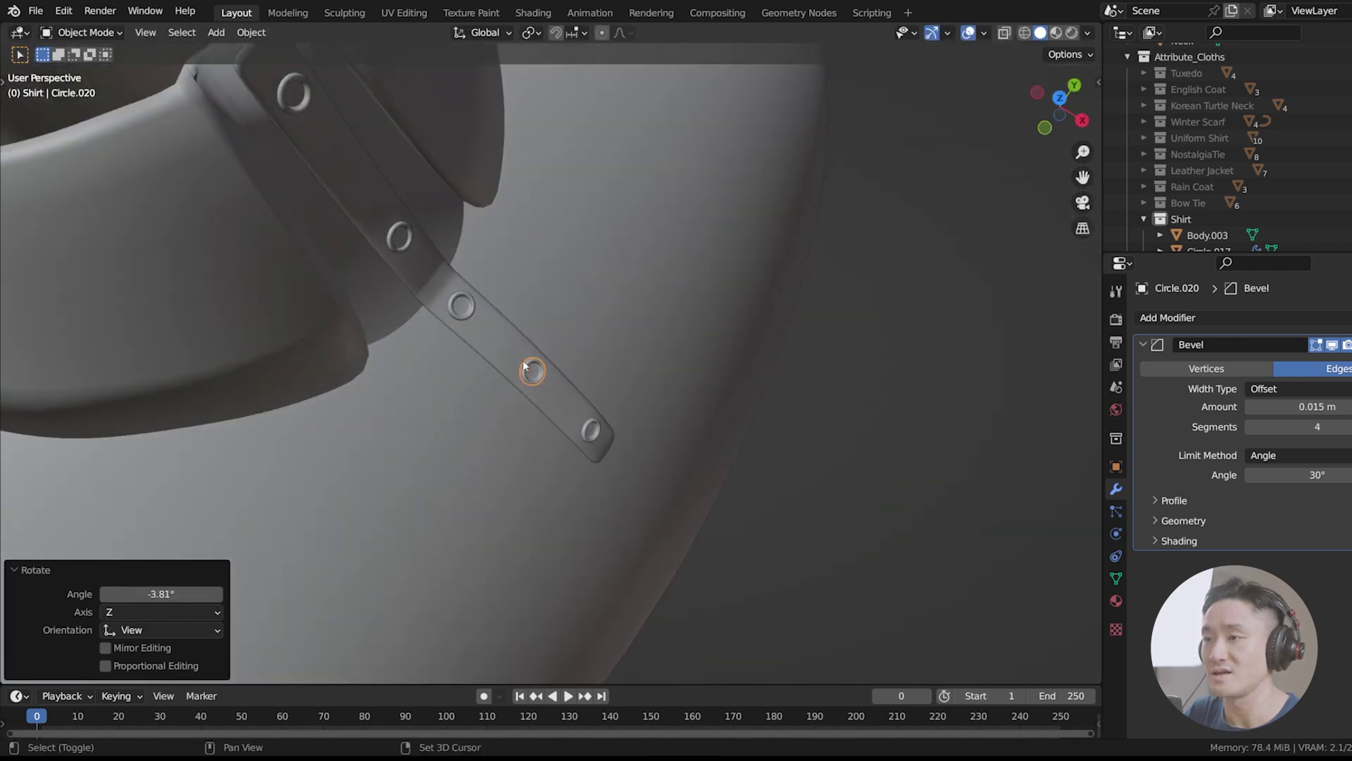
click(411, 240)
key(KP_1)
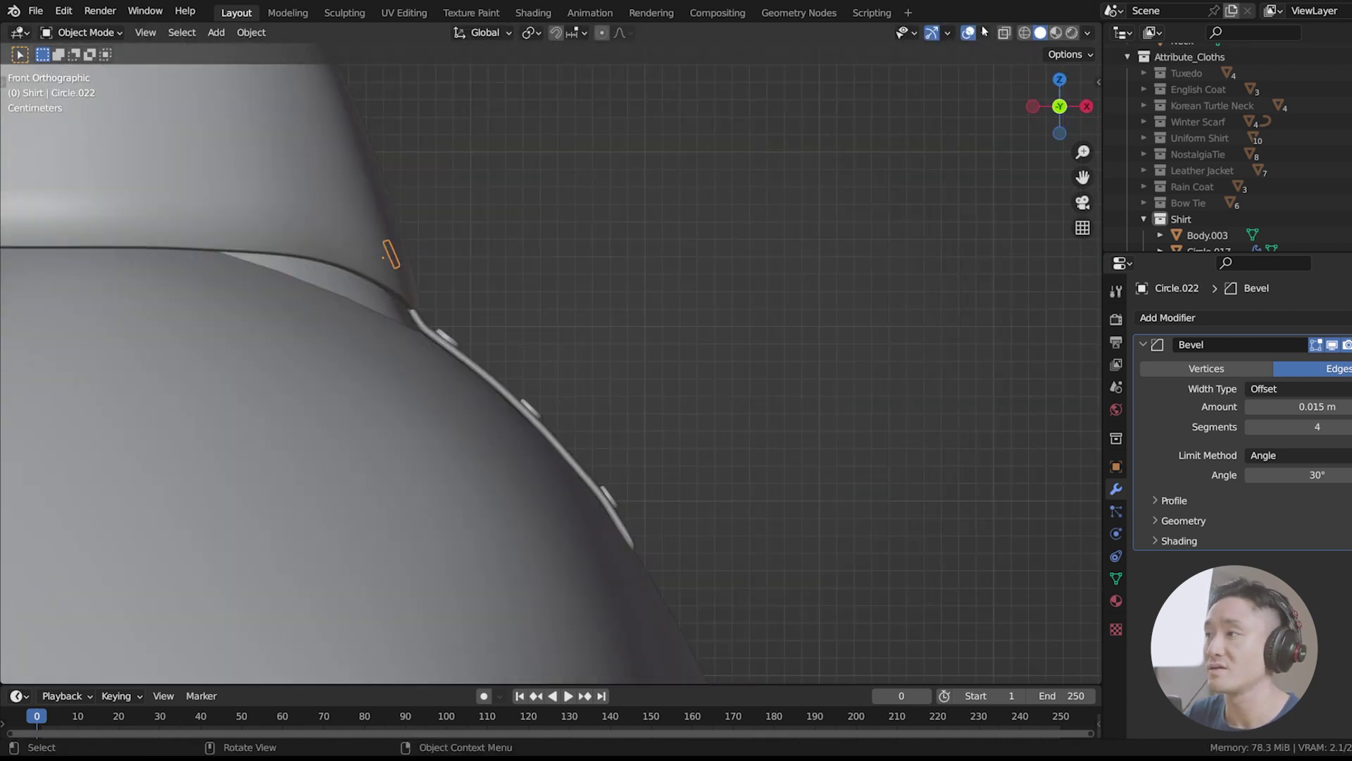
click(1004, 33)
shift+middle_drag(607, 120, 690, 280)
key(g)
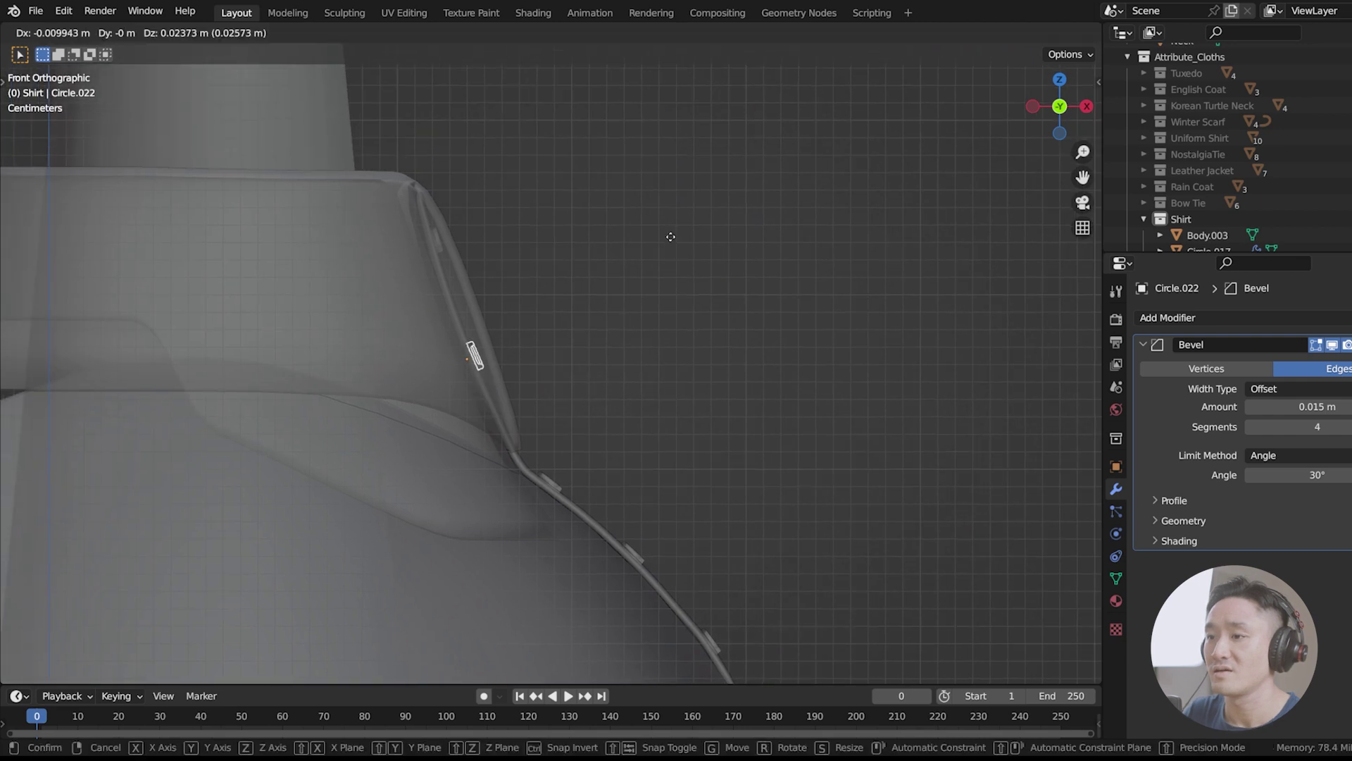
click(667, 232)
click(1004, 32)
middle_drag(732, 260, 537, 280)
middle_drag(634, 296, 548, 316)
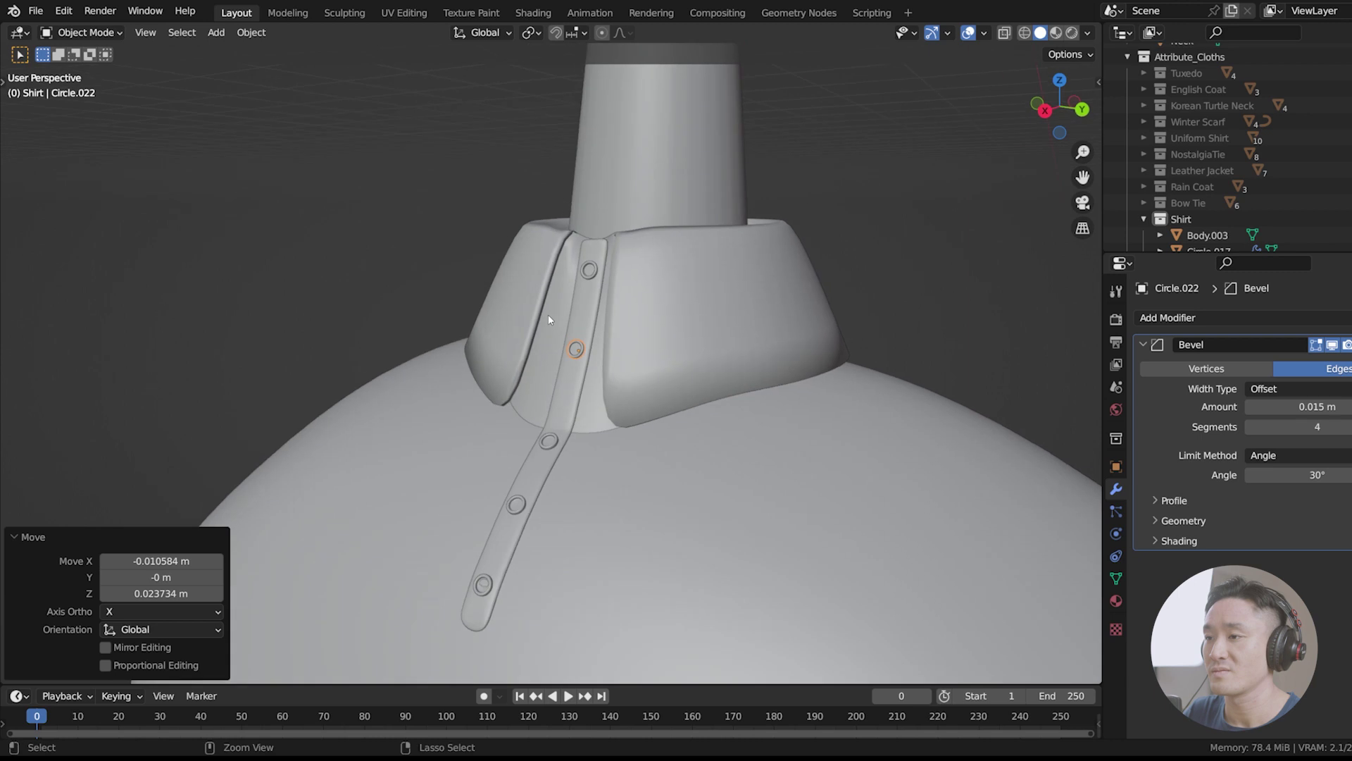
Step: Save the file and view the shirt together with the character's head
key(ctrl+s)
scroll(549, 319, down, 6)
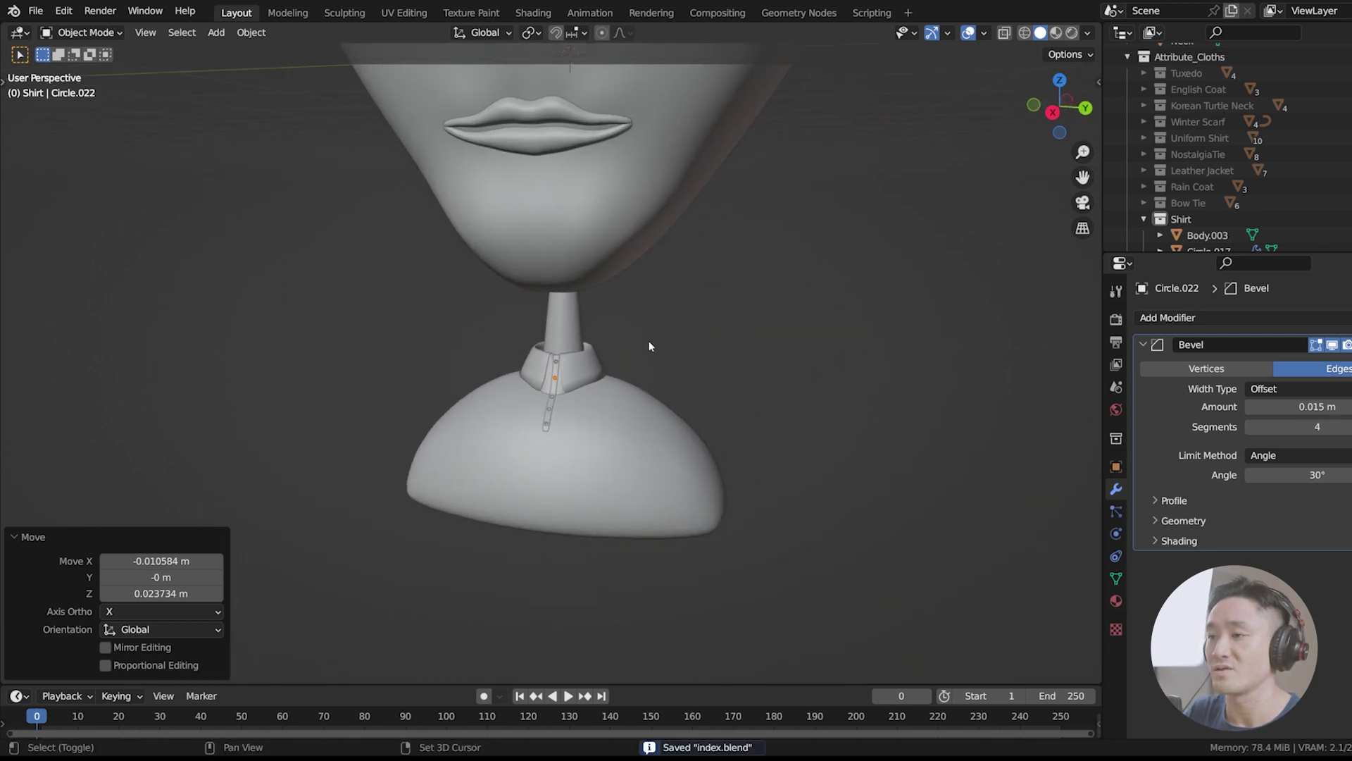
scroll(649, 346, down, 5)
scroll(613, 335, up, 4)
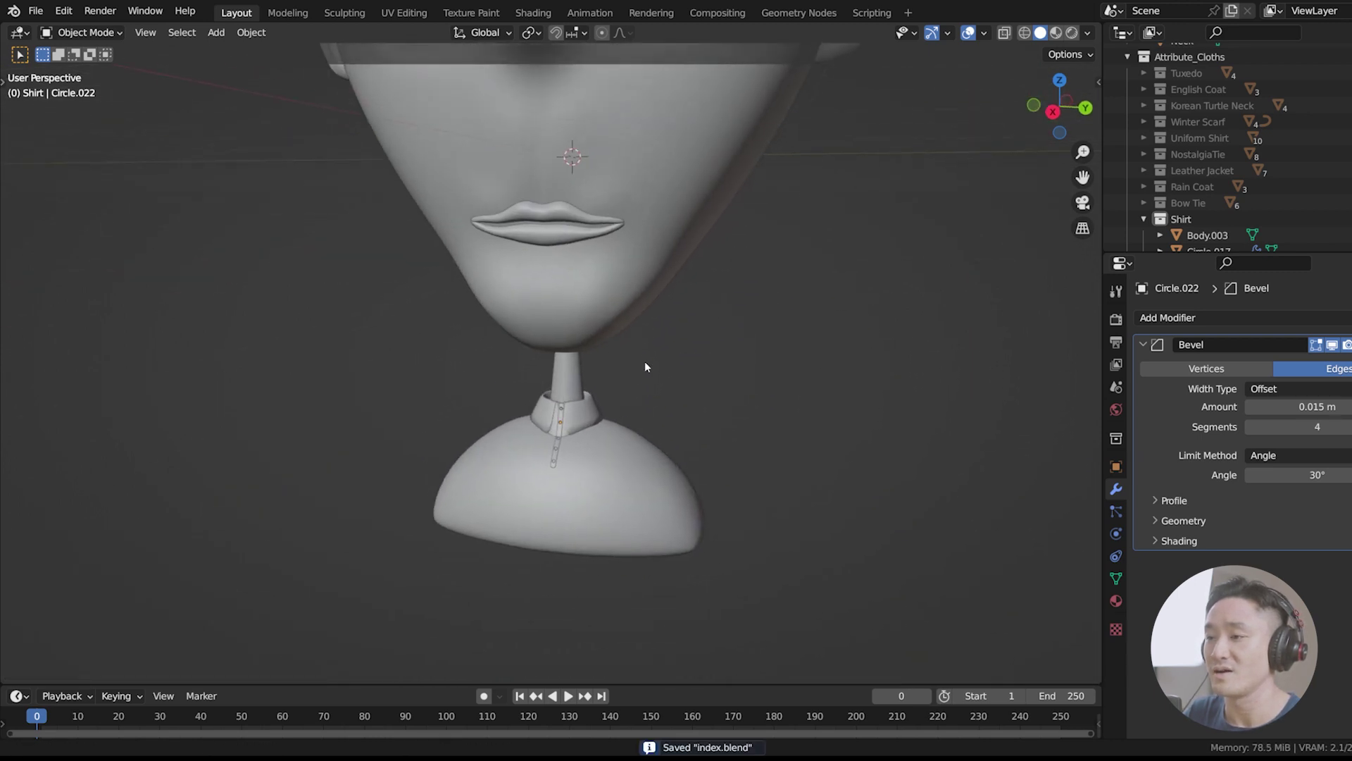
shift+middle_drag(643, 365, 665, 378)
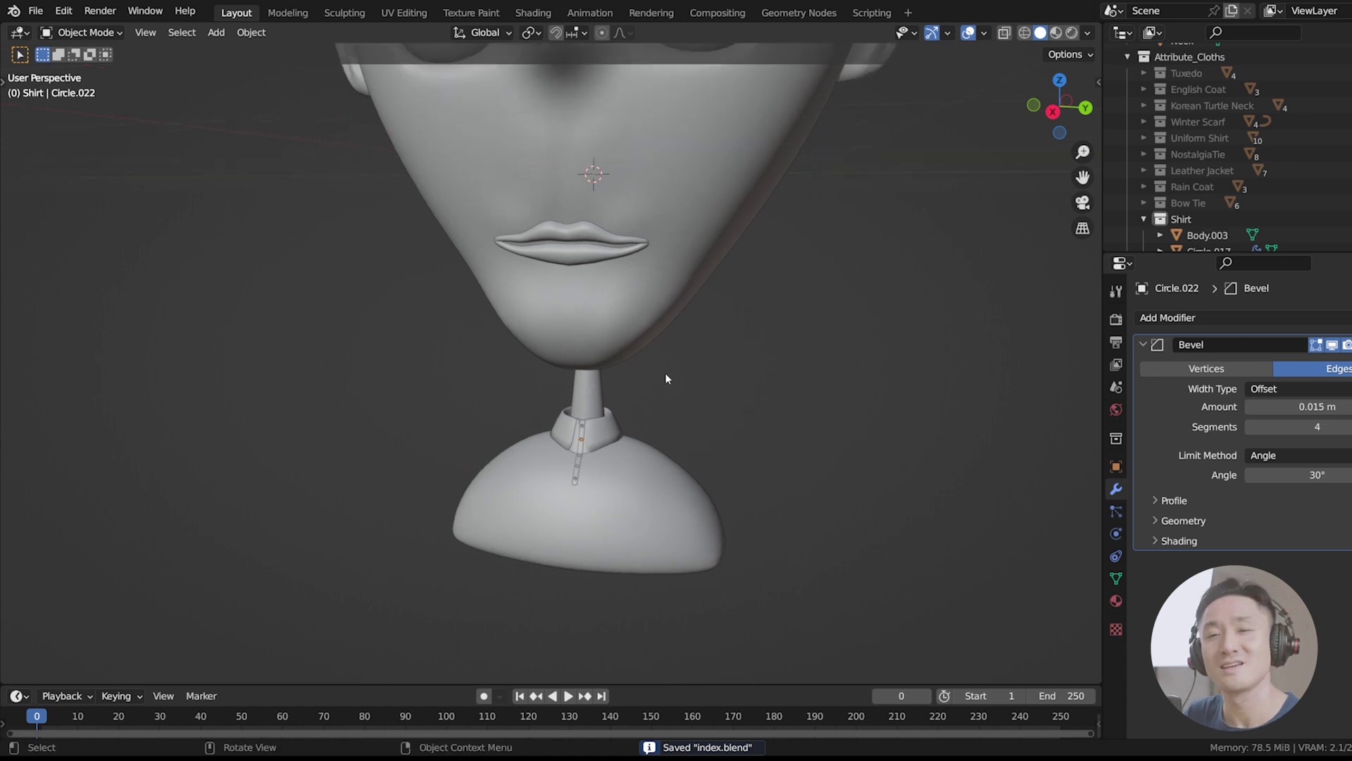